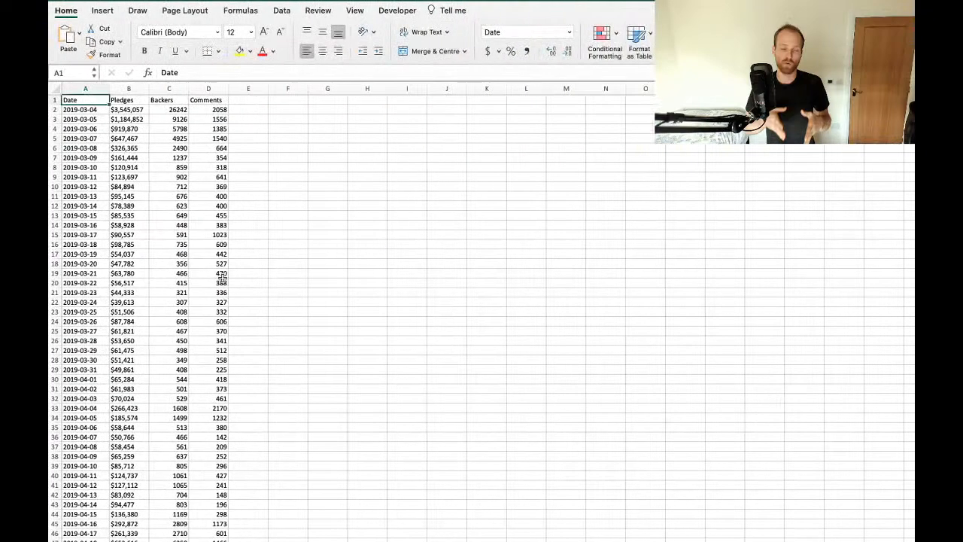
- Examine the Date, Pledges, Backers and Comments columns of the campaign worksheet at a larger zoom
{"action": "scroll", "coordinate": [223, 278], "scroll_direction": "up", "scroll_amount": 3}
{"action": "scroll", "coordinate": [223, 278], "scroll_direction": "left", "scroll_amount": 2}
{"action": "scroll", "coordinate": [222, 278], "scroll_direction": "up", "scroll_amount": 3}
{"action": "scroll", "coordinate": [223, 278], "scroll_direction": "up", "scroll_amount": 3}
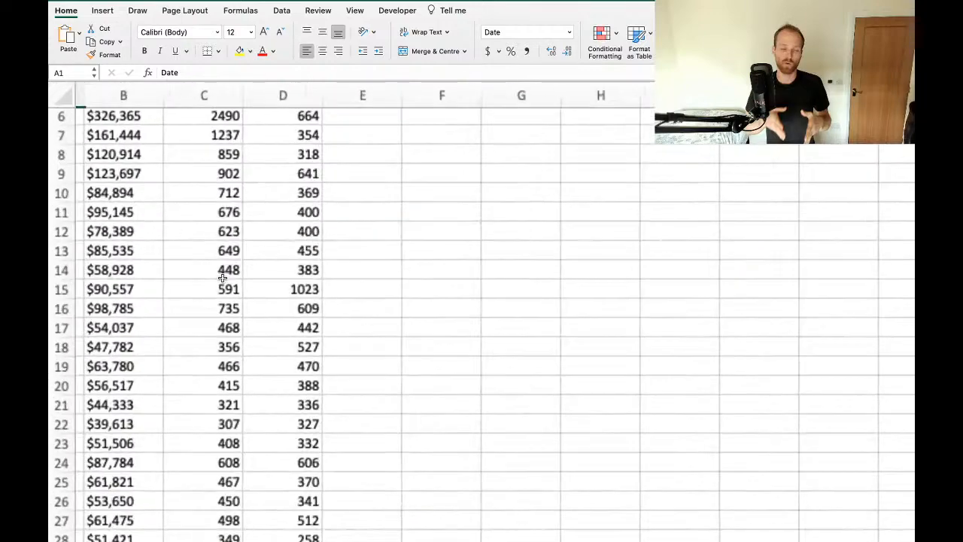
{"action": "scroll", "coordinate": [222, 275], "scroll_direction": "up", "scroll_amount": 3}
{"action": "scroll", "coordinate": [222, 276], "scroll_direction": "left", "scroll_amount": 2}
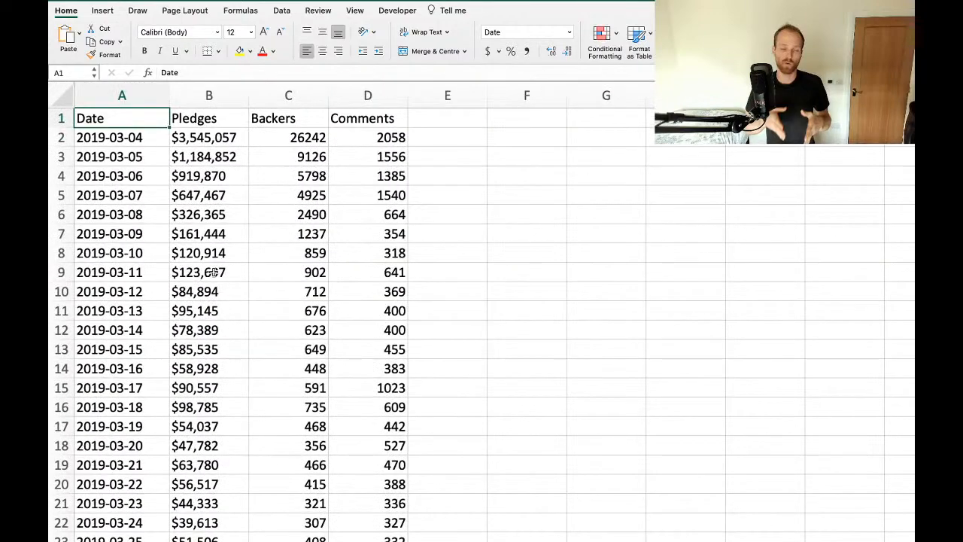
- Switch to the browser and review the daily pledges, backers and comments charts on Kicktraq's Travel Tripod page
{"action": "key", "text": "Down"}
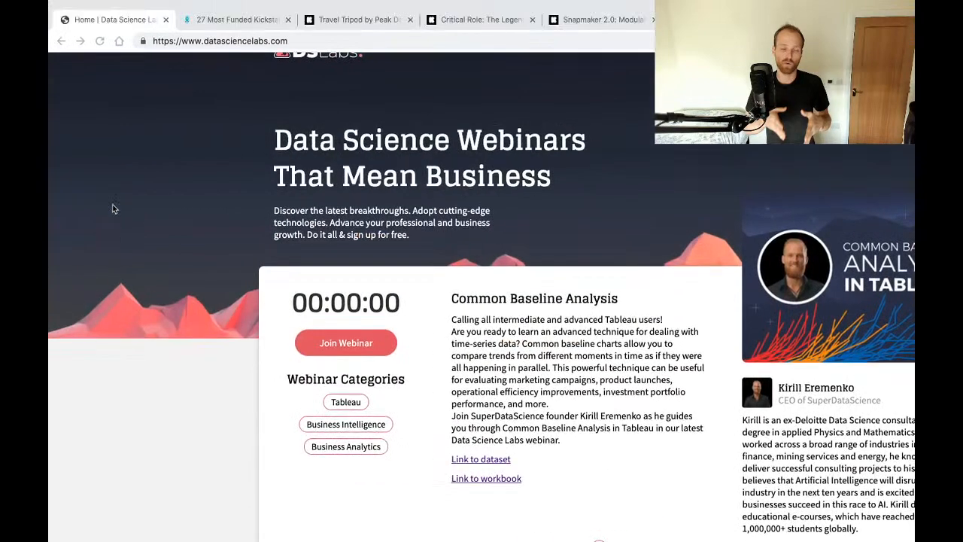
{"action": "left_click", "coordinate": [347, 25]}
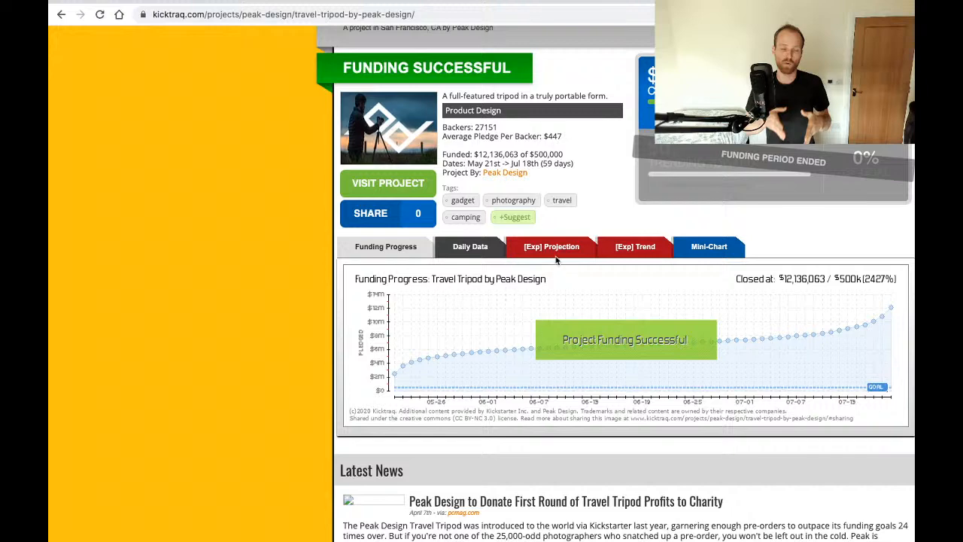
{"action": "left_click", "coordinate": [555, 249]}
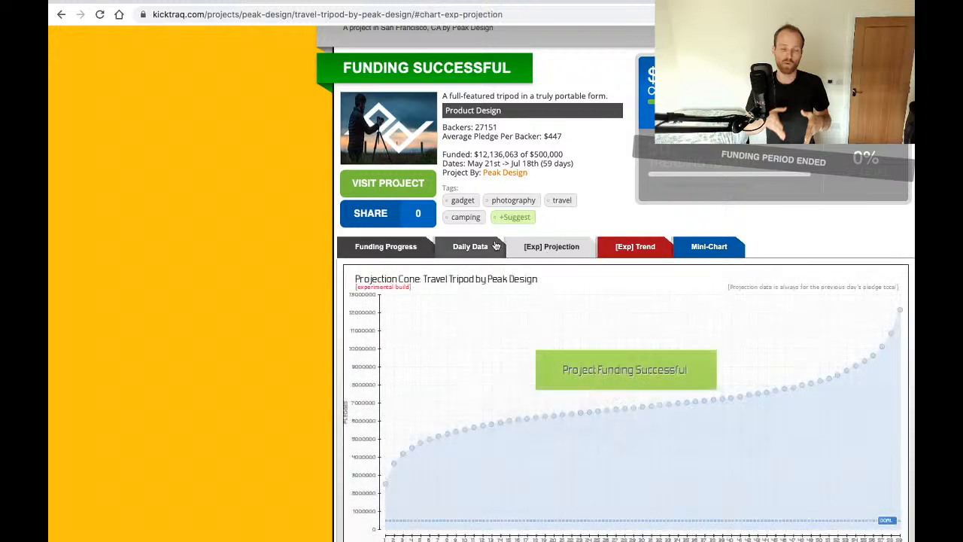
{"action": "left_click", "coordinate": [471, 246]}
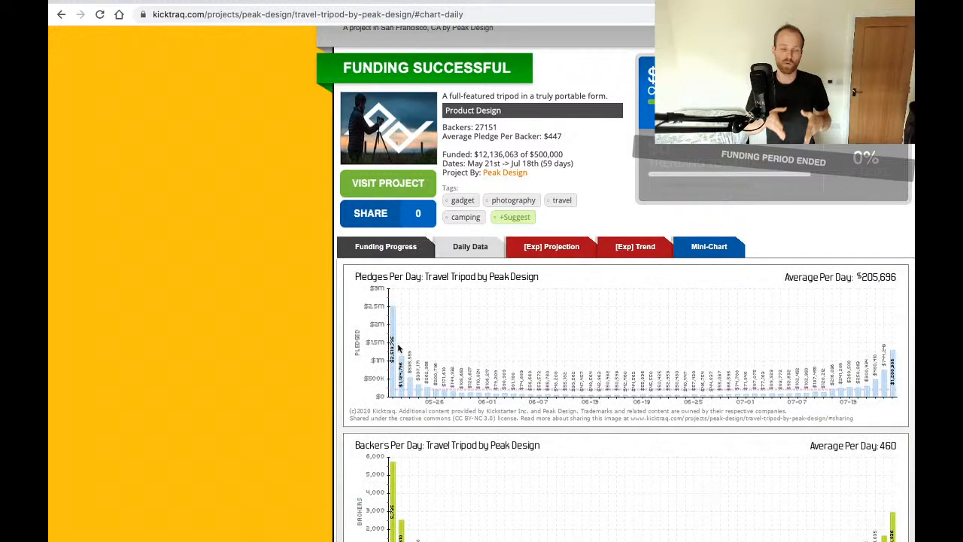
{"action": "scroll", "coordinate": [613, 180], "scroll_direction": "down", "scroll_amount": 2}
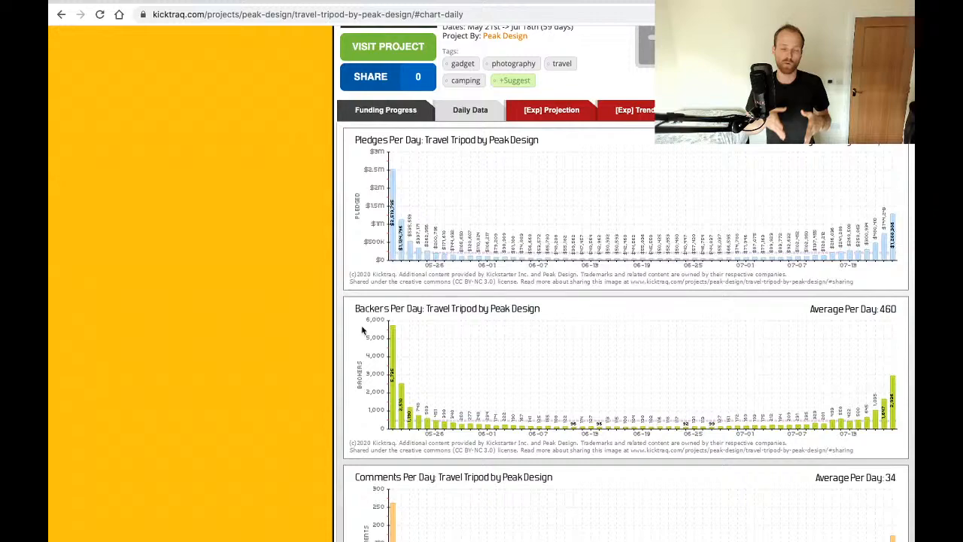
{"action": "scroll", "coordinate": [364, 362], "scroll_direction": "down", "scroll_amount": 1}
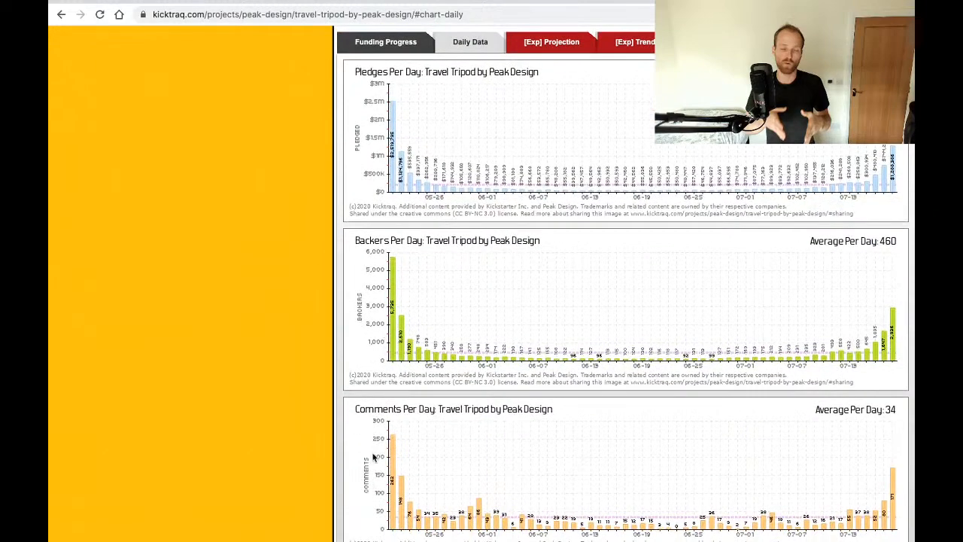
- Switch back to the Excel worksheet and highlight the values in the Date, Pledges and Backers columns in turn
{"action": "key", "text": "ctrl+Right"}
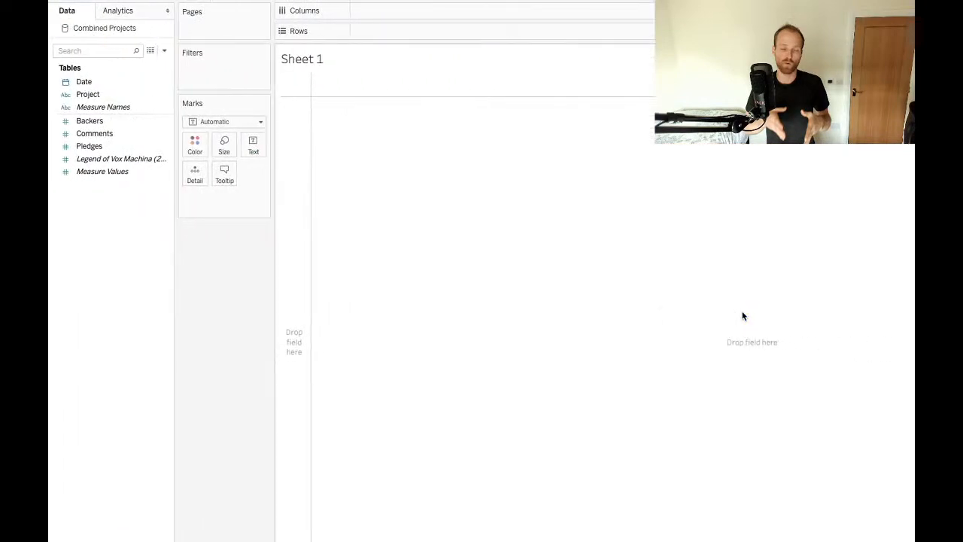
{"action": "key", "text": "ctrl+Right"}
{"action": "left_click", "coordinate": [105, 95]}
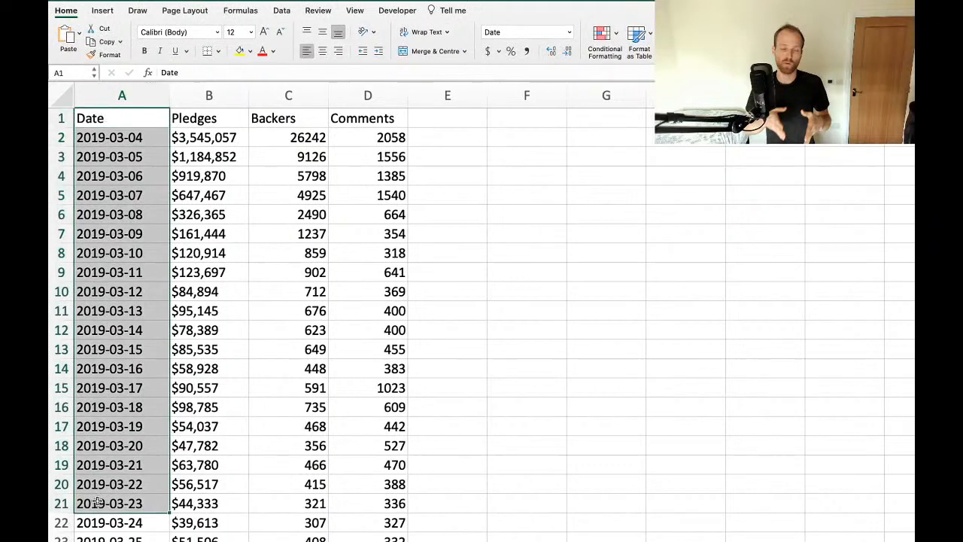
{"action": "left_click_drag", "start_coordinate": [221, 125], "coordinate": [212, 350]}
{"action": "left_click_drag", "start_coordinate": [308, 138], "coordinate": [309, 331]}
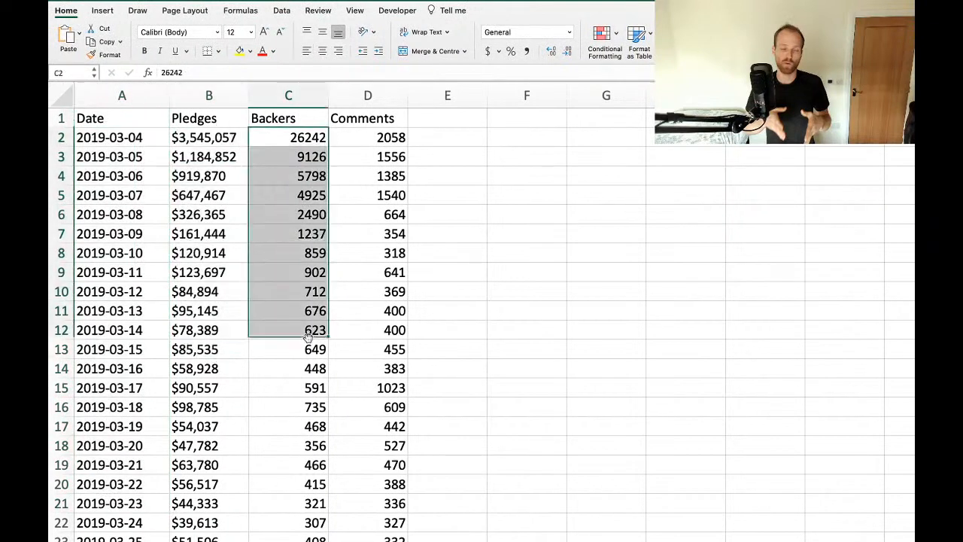
- Review the daily campaign data in each of the open Excel workbooks, ending with the one starting on 2019-03-04
{"action": "key", "text": "super+grave"}
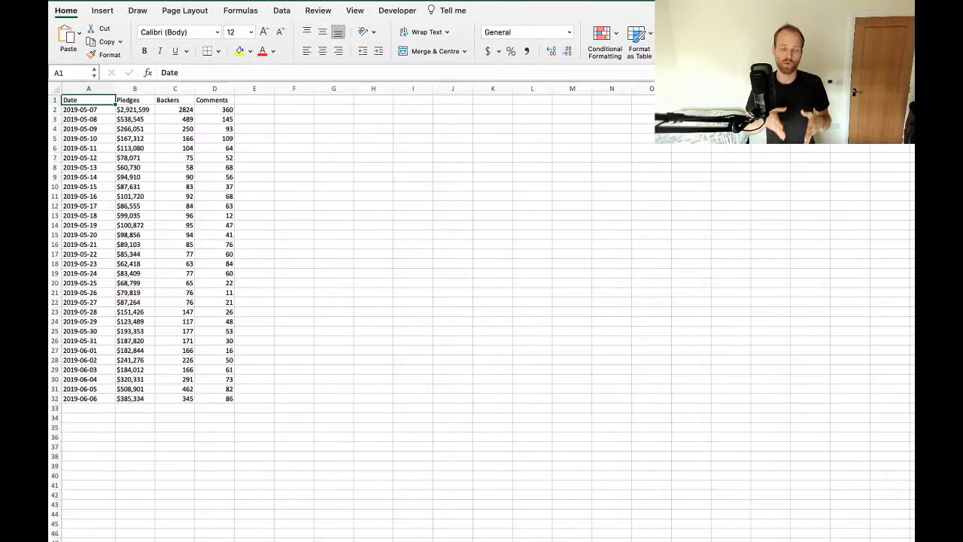
{"action": "key", "text": "super+grave"}
{"action": "key", "text": "super+grave"}
{"action": "key", "text": "super+grave"}
{"action": "key", "text": "super+grave"}
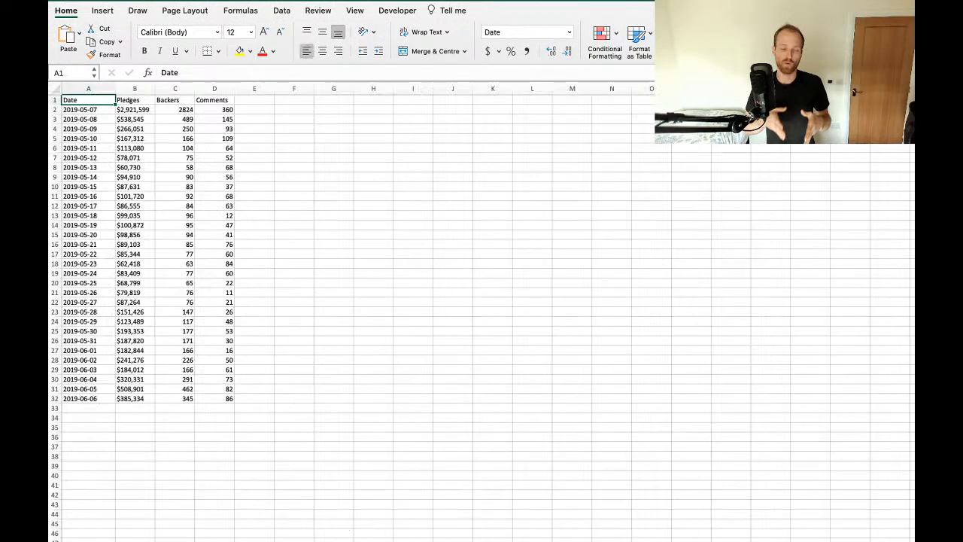
{"action": "key", "text": "super+grave"}
{"action": "key", "text": "super+grave"}
{"action": "key", "text": "super+grave"}
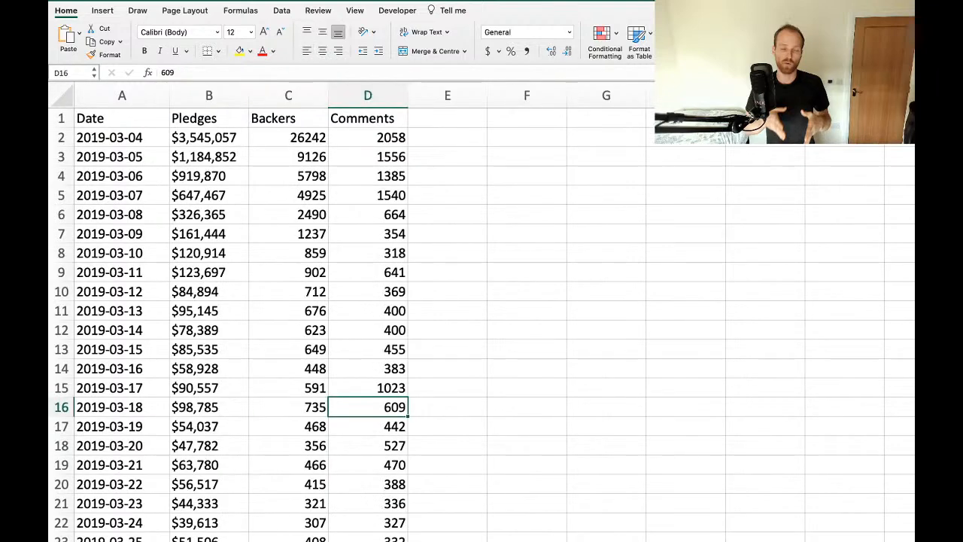
{"action": "key", "text": "super+grave"}
{"action": "key", "text": "super+grave"}
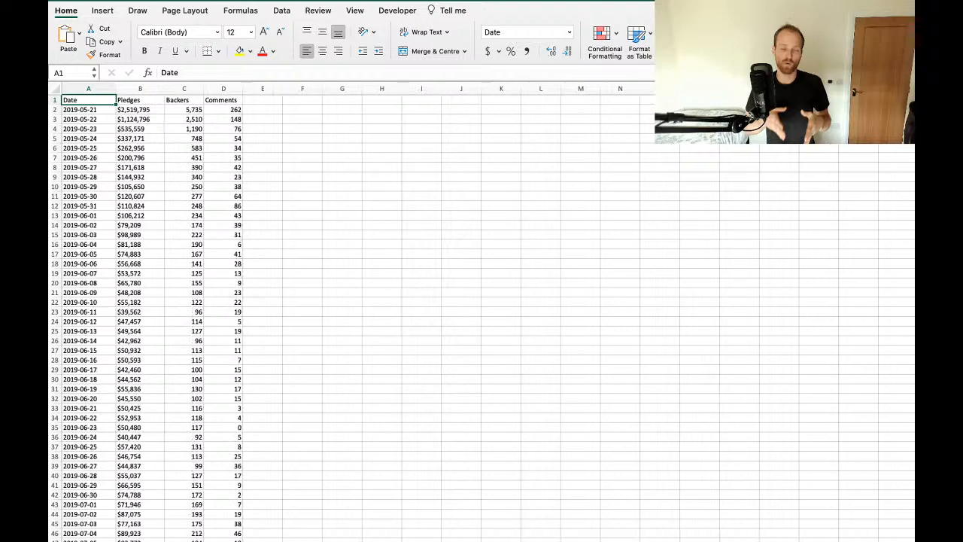
{"action": "key", "text": "super+grave"}
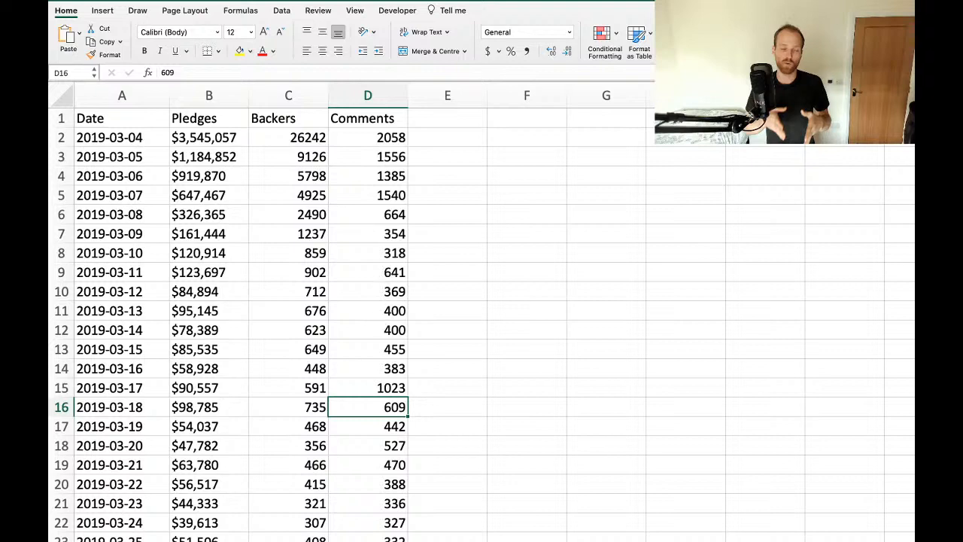
{"action": "scroll", "coordinate": [225, 519], "scroll_direction": "down", "scroll_amount": 2}
{"action": "scroll", "coordinate": [229, 522], "scroll_direction": "up", "scroll_amount": 2}
- Switch to the browser and show the Data Science Labs page with the dataset and workbook links
{"action": "key", "text": "super+Tab"}
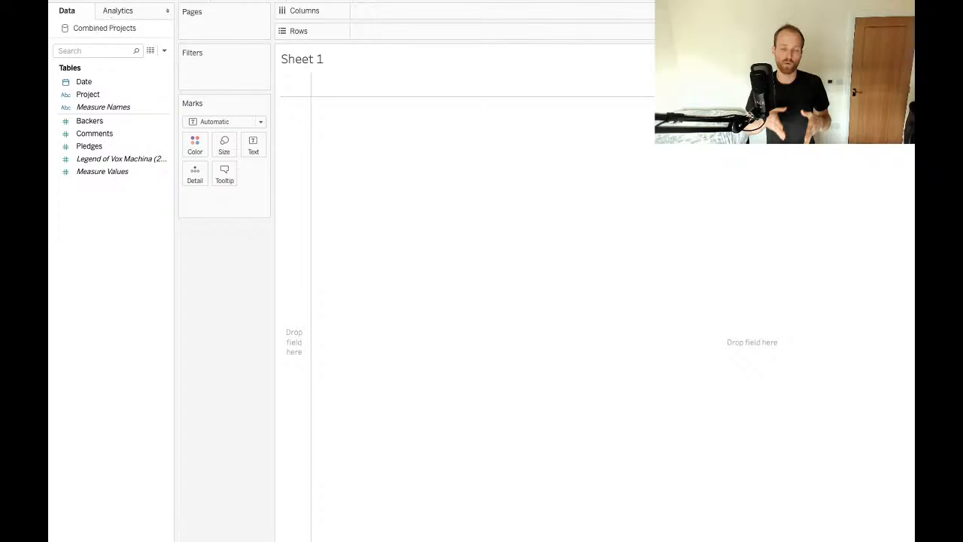
{"action": "key", "text": "super+Tab"}
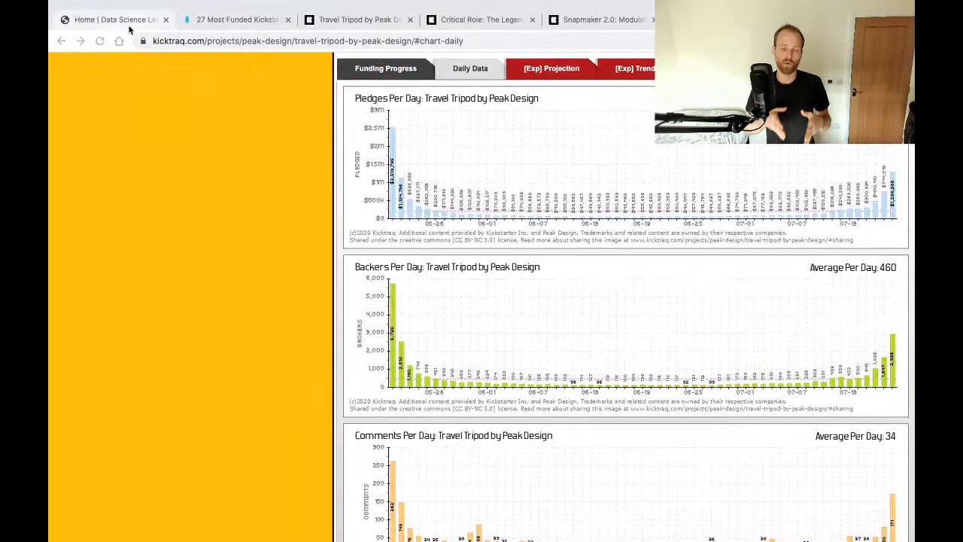
{"action": "left_click", "coordinate": [128, 28]}
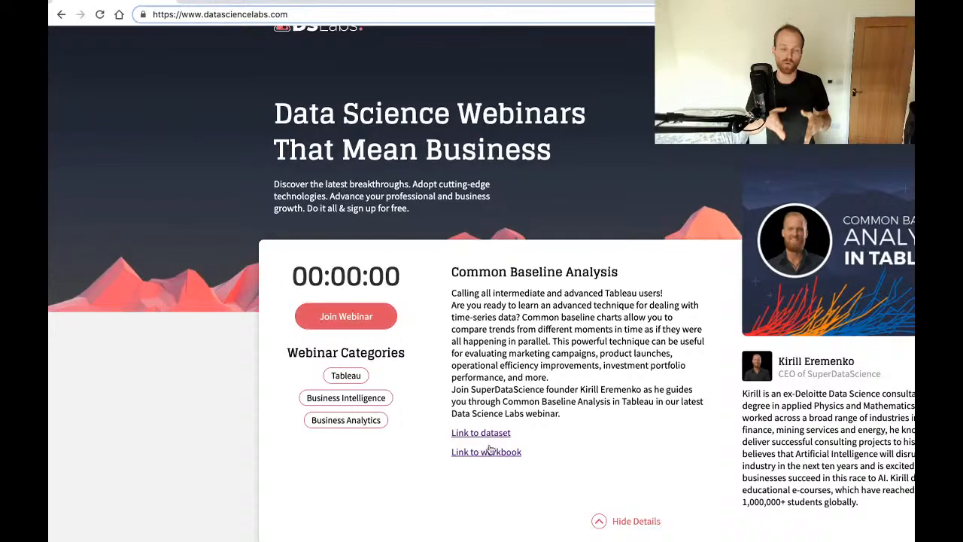
- Switch to Tableau, show the Combined Projects data source, and take its window out of full-screen mode
{"action": "key", "text": "ctrl+Right"}
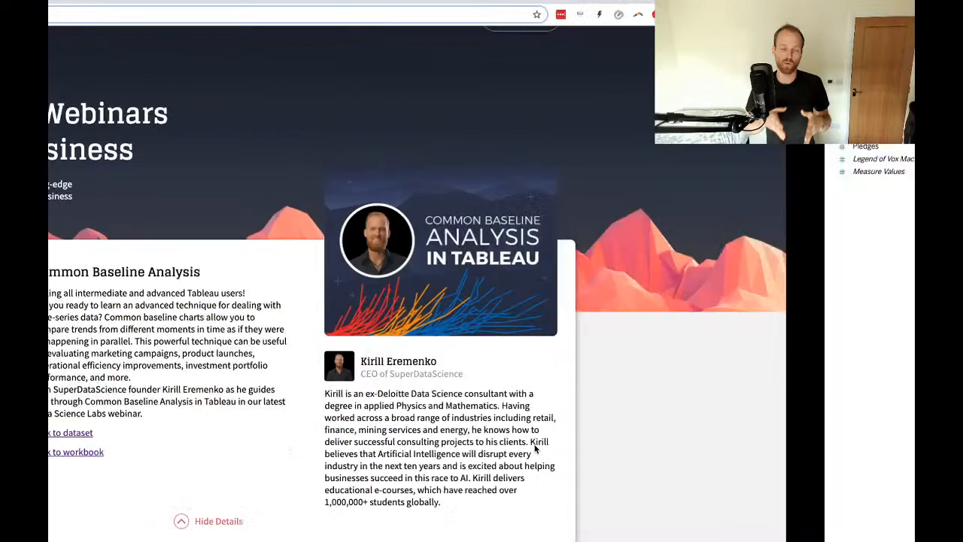
{"action": "left_click", "coordinate": [85, 541]}
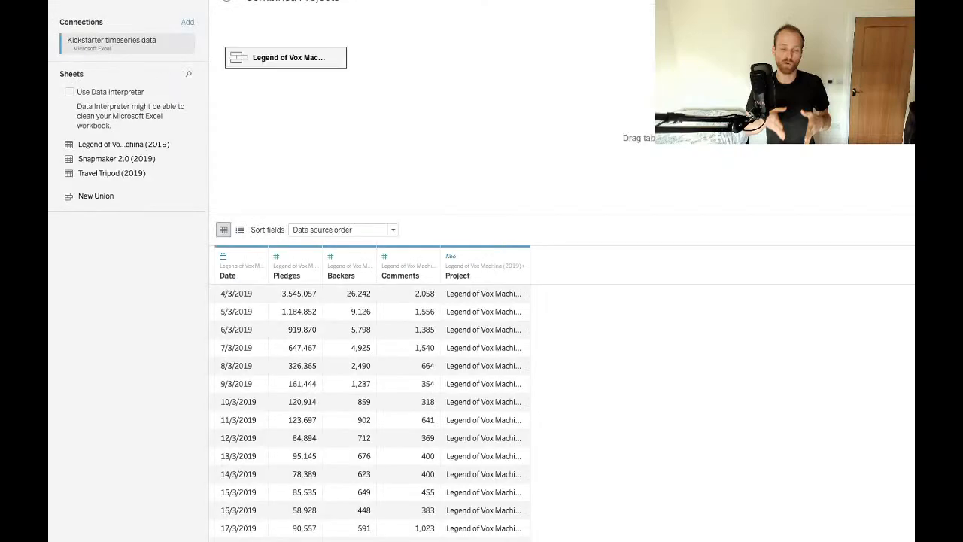
{"action": "left_click", "coordinate": [336, 58]}
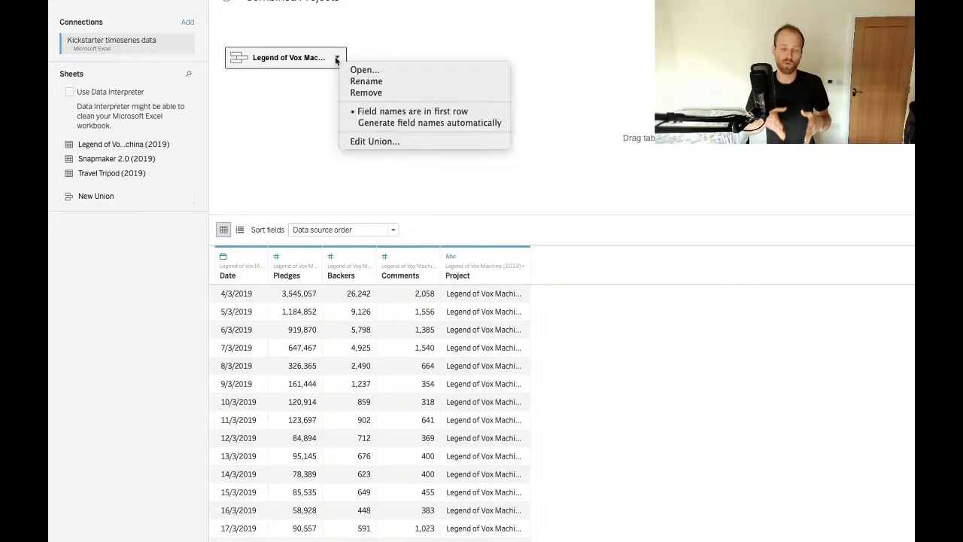
{"action": "left_click", "coordinate": [369, 140]}
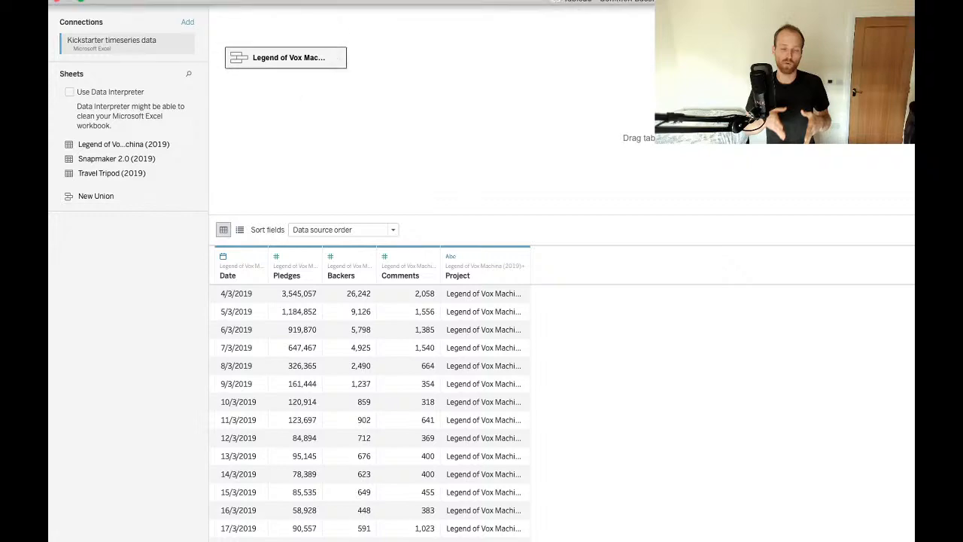
{"action": "left_click", "coordinate": [81, 1]}
{"action": "mouse_move", "coordinate": [339, 49]}
{"action": "left_mouse_down"}
{"action": "mouse_move", "coordinate": [378, 22]}
{"action": "mouse_move", "coordinate": [338, 35]}
{"action": "left_mouse_up"}
{"action": "left_click", "coordinate": [99, 0]}
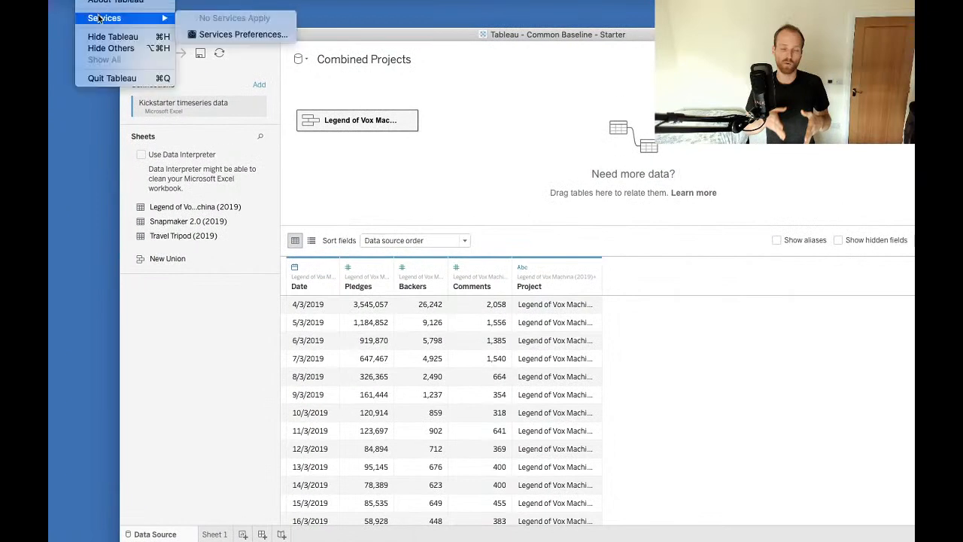
{"action": "left_click", "coordinate": [124, 15]}
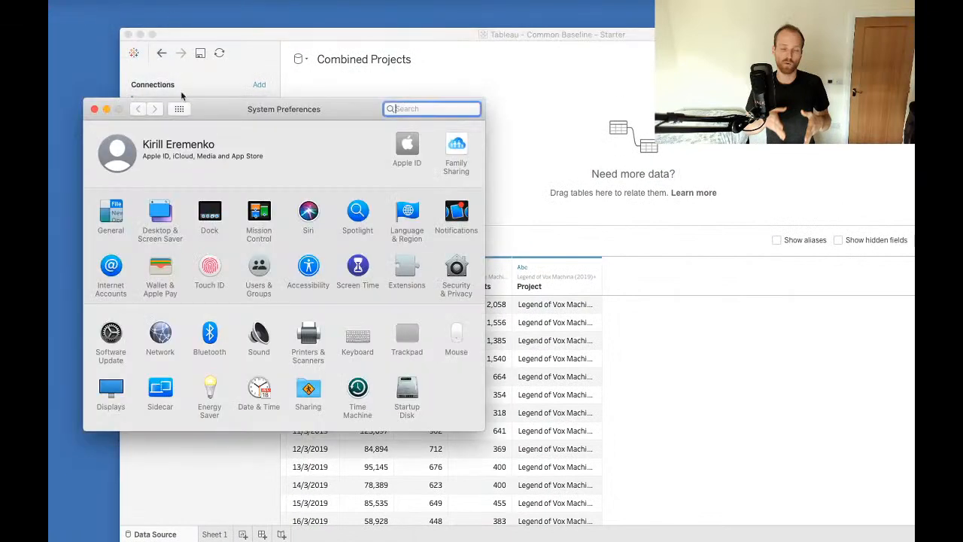
{"action": "left_click", "coordinate": [95, 108]}
{"action": "left_click", "coordinate": [134, 1]}
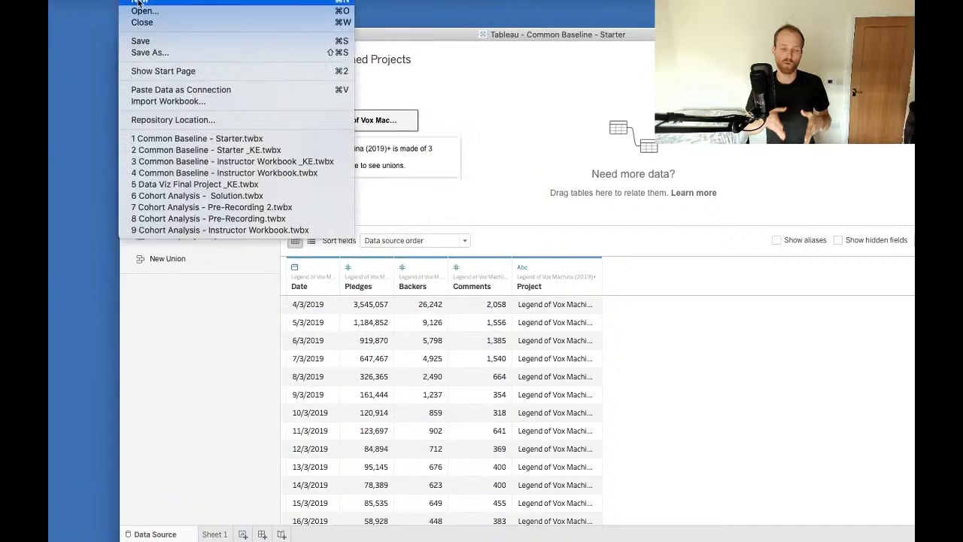
{"action": "left_click", "coordinate": [599, 113]}
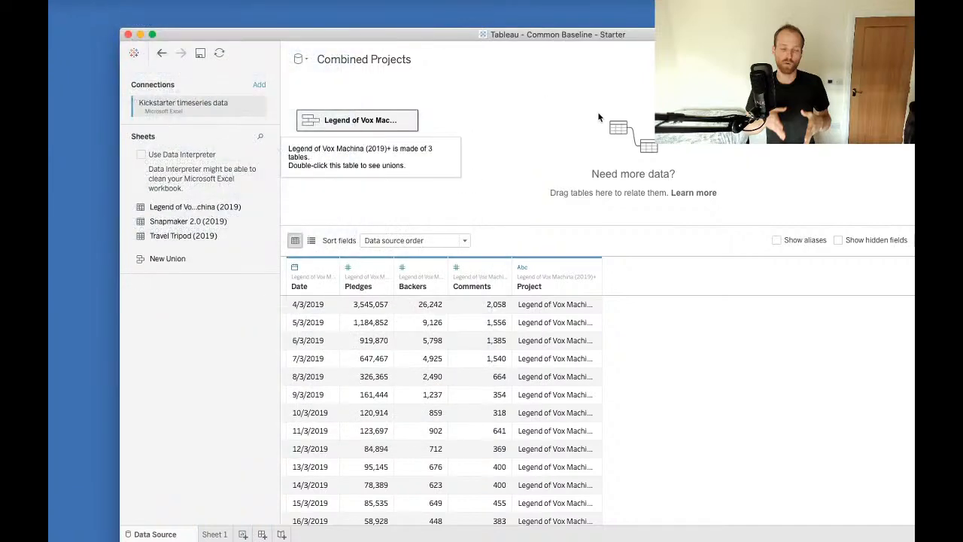
- Shift the Common Baseline - Starter window aside and create a new Tableau workbook
{"action": "left_click_drag", "start_coordinate": [359, 34], "coordinate": [406, 31]}
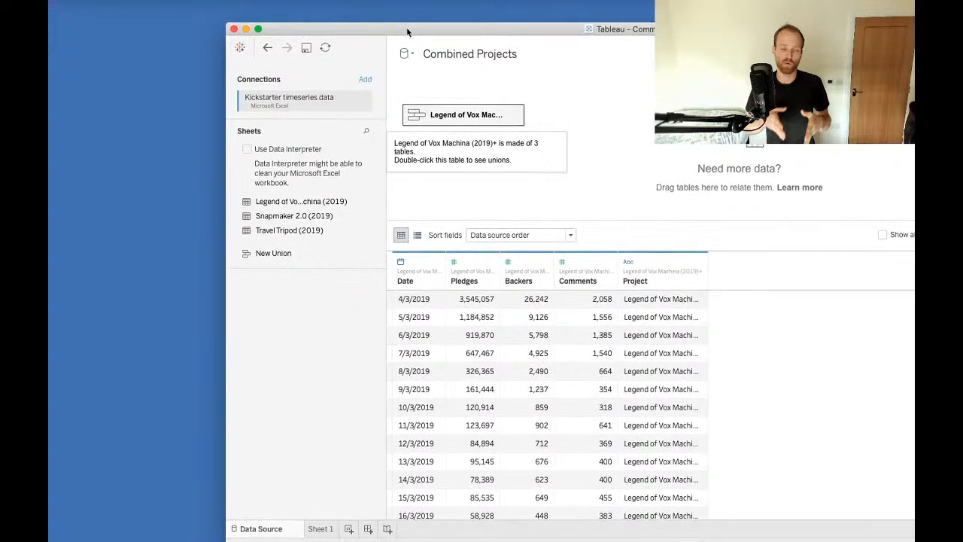
{"action": "key", "text": "super+n"}
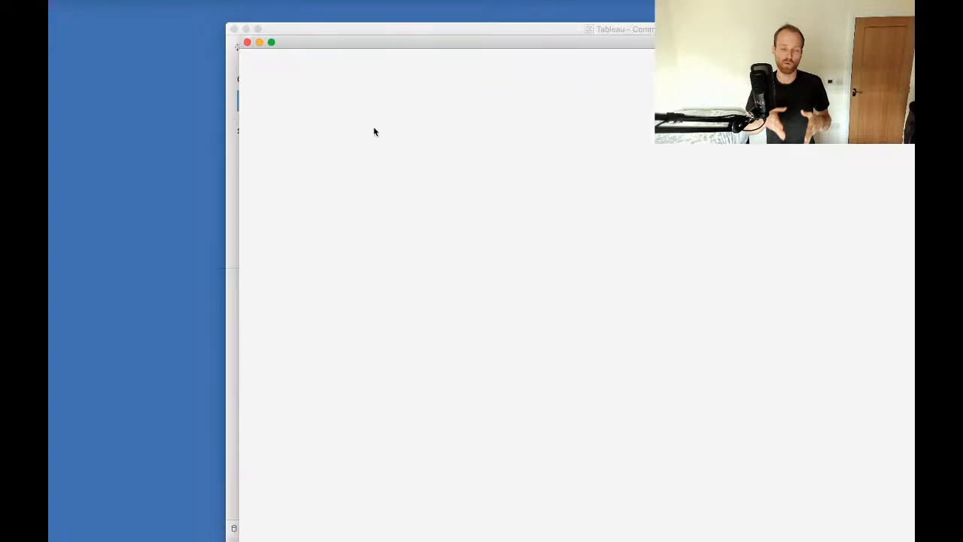
- Place the Kickstarter timeseries data.xlsx file on the desktop and connect the new Tableau workbook to it
{"action": "key", "text": "super+Tab"}
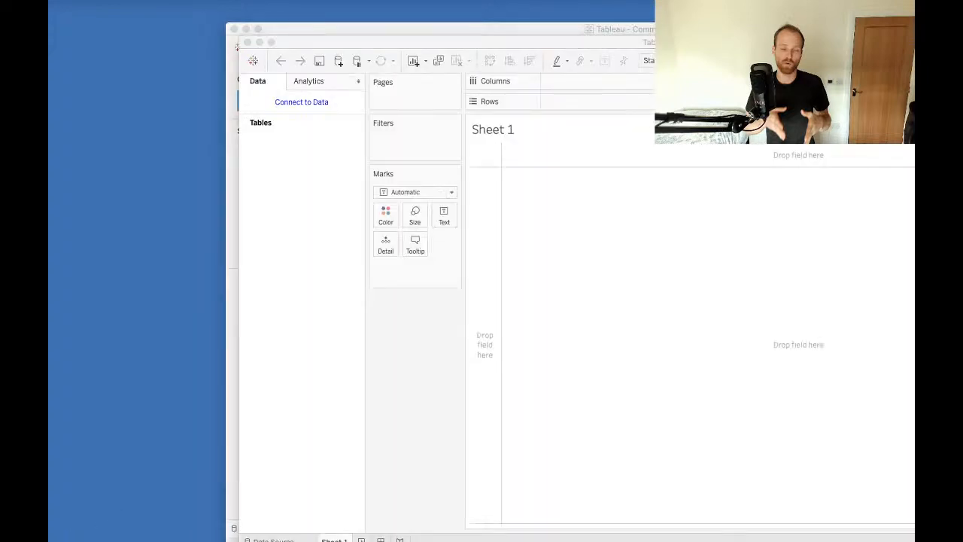
{"action": "left_click_drag", "start_coordinate": [280, 253], "coordinate": [172, 182]}
{"action": "key", "text": "ctrl+Up"}
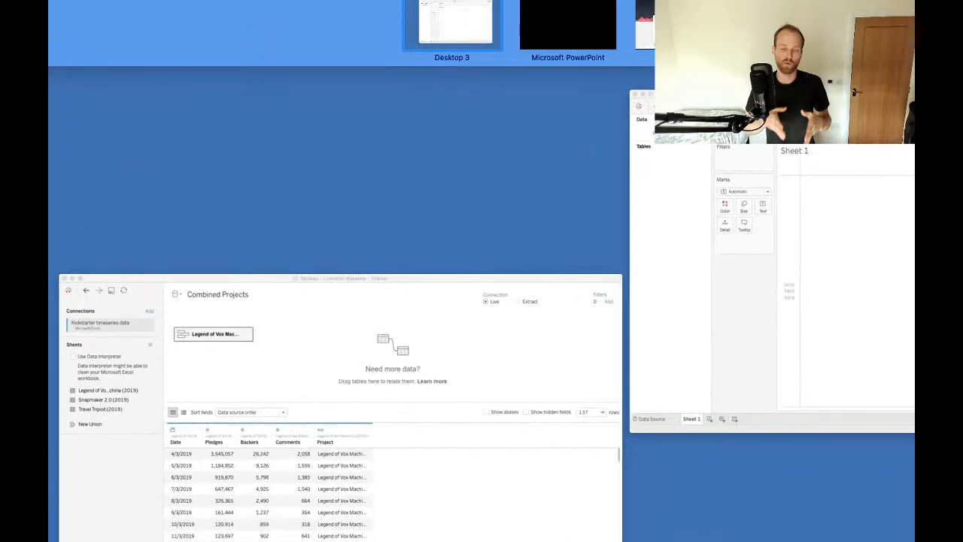
{"action": "key", "text": "ctrl+Up"}
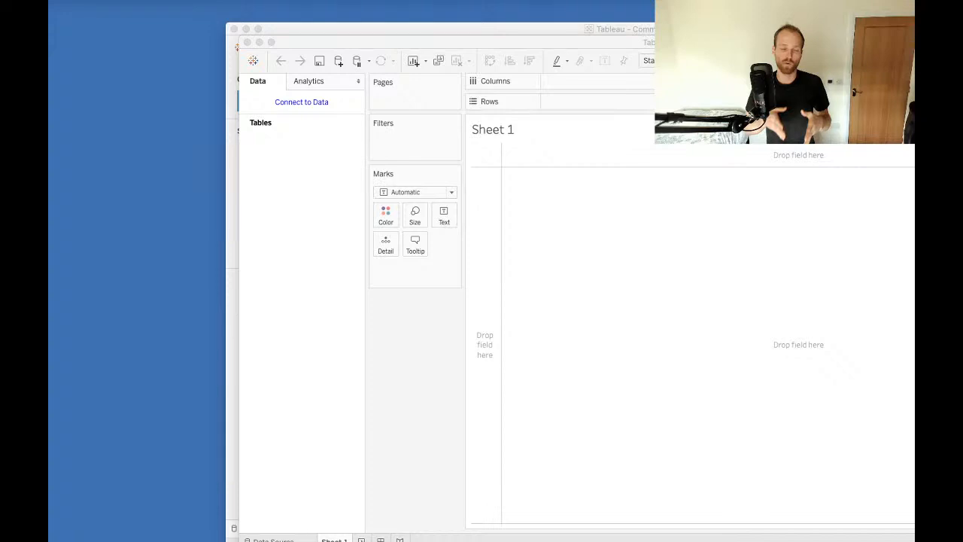
{"action": "left_click_drag", "start_coordinate": [307, 194], "coordinate": [164, 209]}
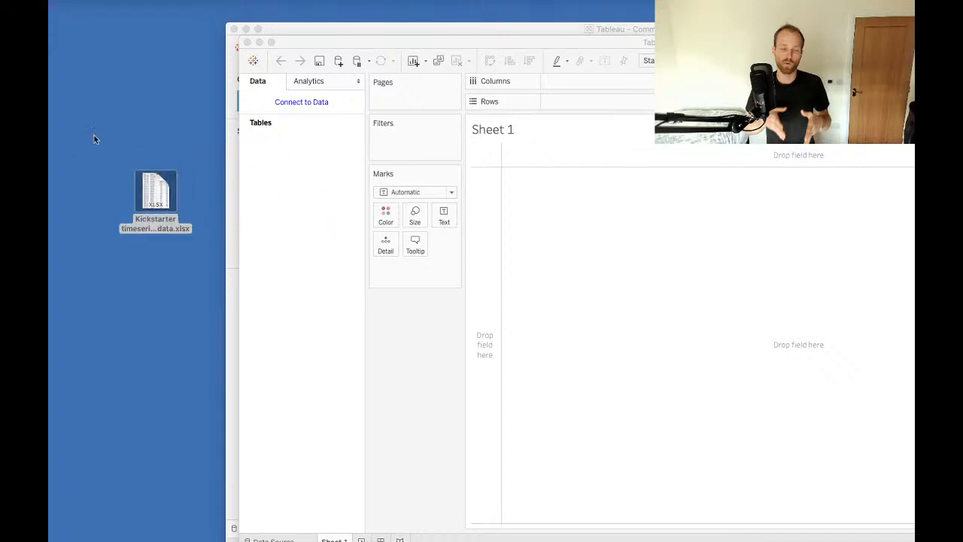
{"action": "left_click_drag", "start_coordinate": [159, 192], "coordinate": [322, 188]}
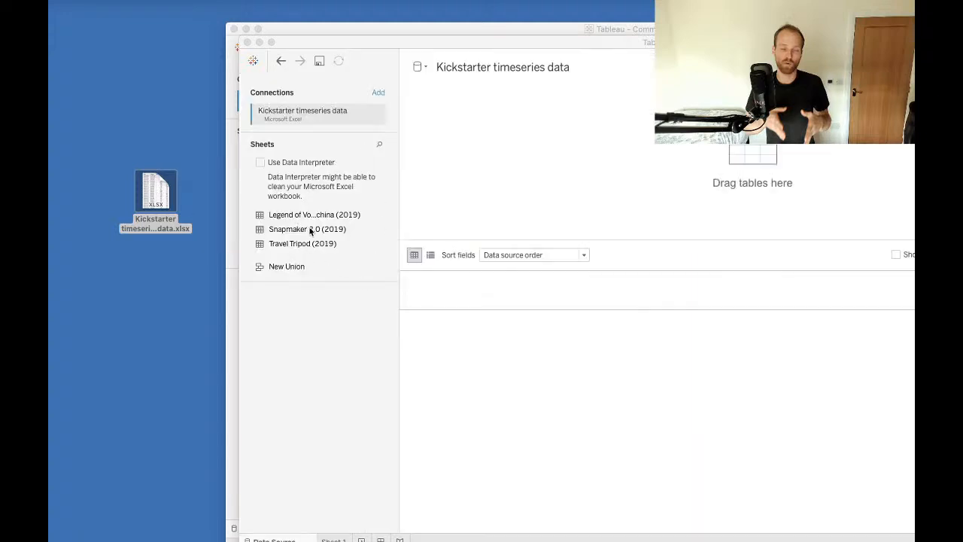
- Try to add the Legend of Vox Machina (2019) sheet to the Kickstarter timeseries data source canvas
{"action": "left_click", "coordinate": [320, 216]}
{"action": "left_click_drag", "start_coordinate": [297, 215], "coordinate": [479, 144]}
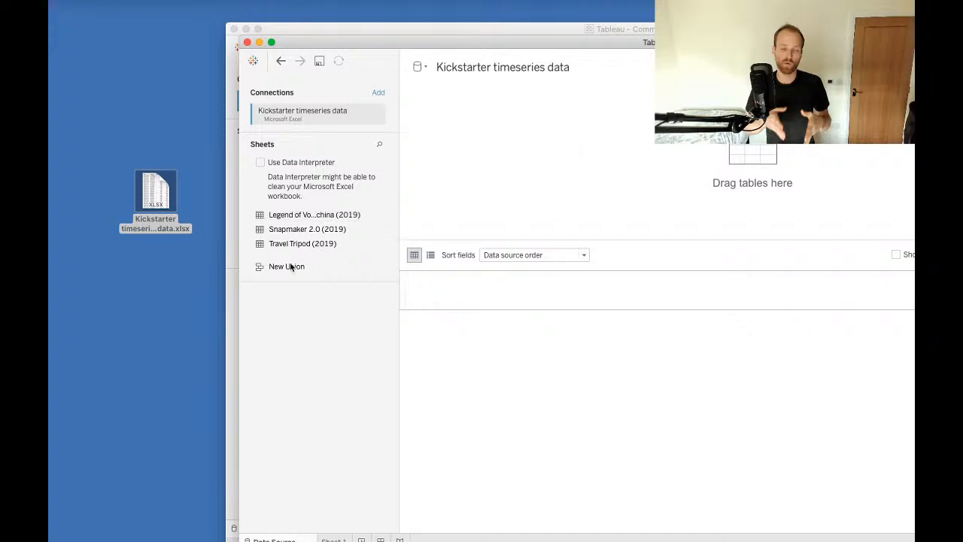
- Union the Snapmaker 2.0 (2019) and Travel Tripod (2019) sheets with Legend of Vox Machina (2019) and check the union's table list
{"action": "left_click_drag", "start_coordinate": [301, 229], "coordinate": [466, 146]}
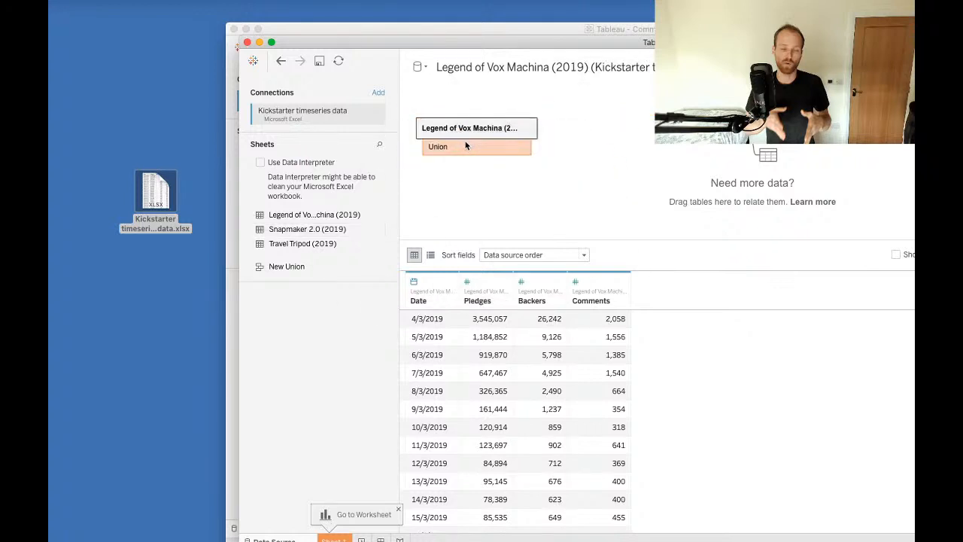
{"action": "left_click_drag", "start_coordinate": [302, 244], "coordinate": [463, 146]}
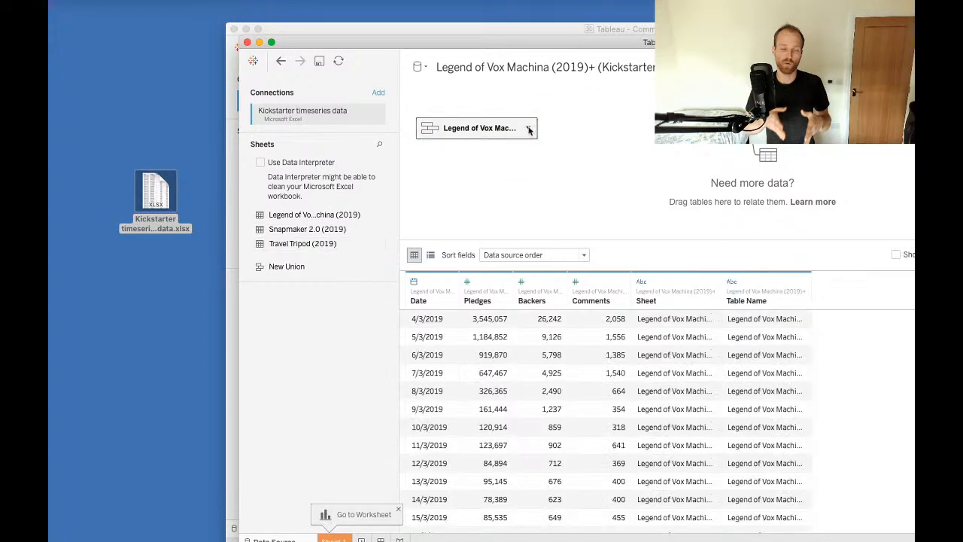
{"action": "left_click", "coordinate": [528, 128]}
{"action": "left_click", "coordinate": [556, 207]}
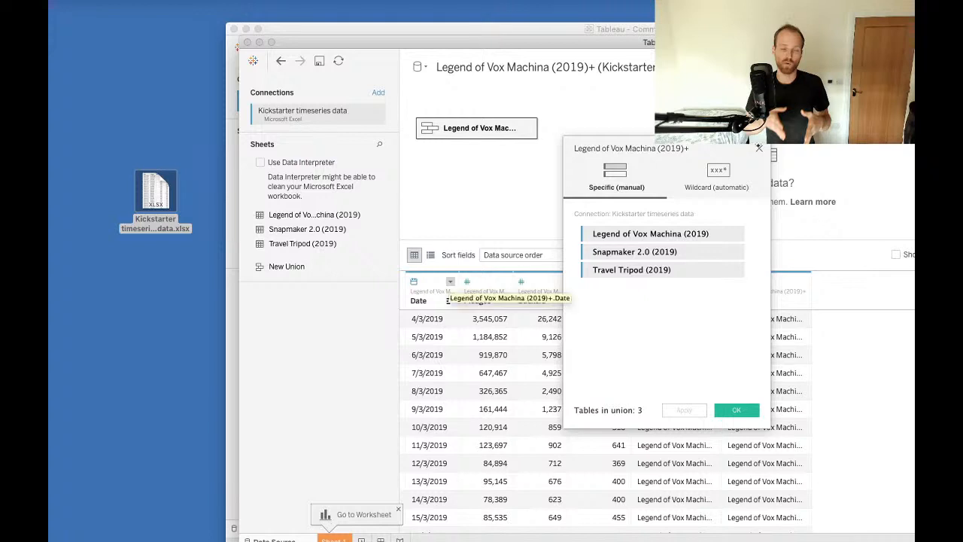
{"action": "left_click", "coordinate": [757, 149]}
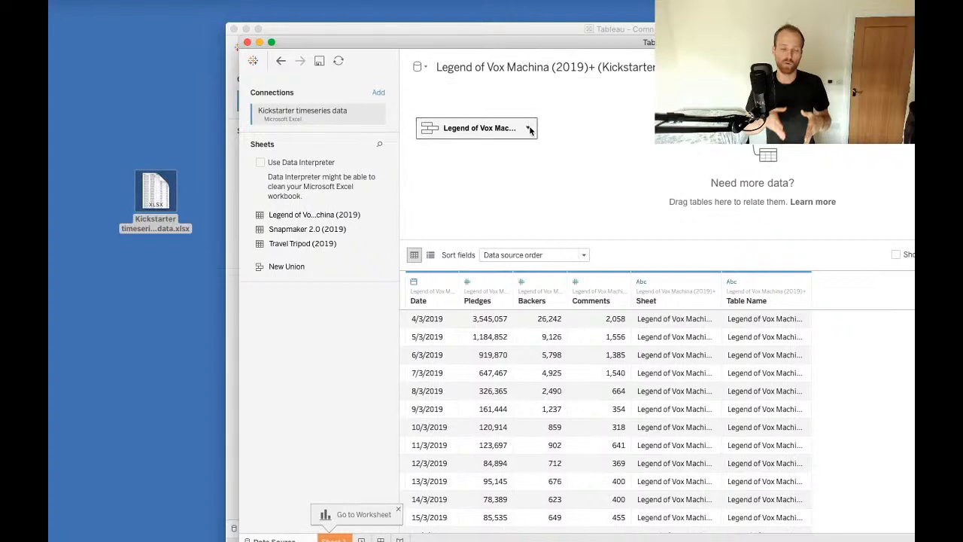
- Rename the data source to Combined Projects
{"action": "double_click", "coordinate": [546, 67]}
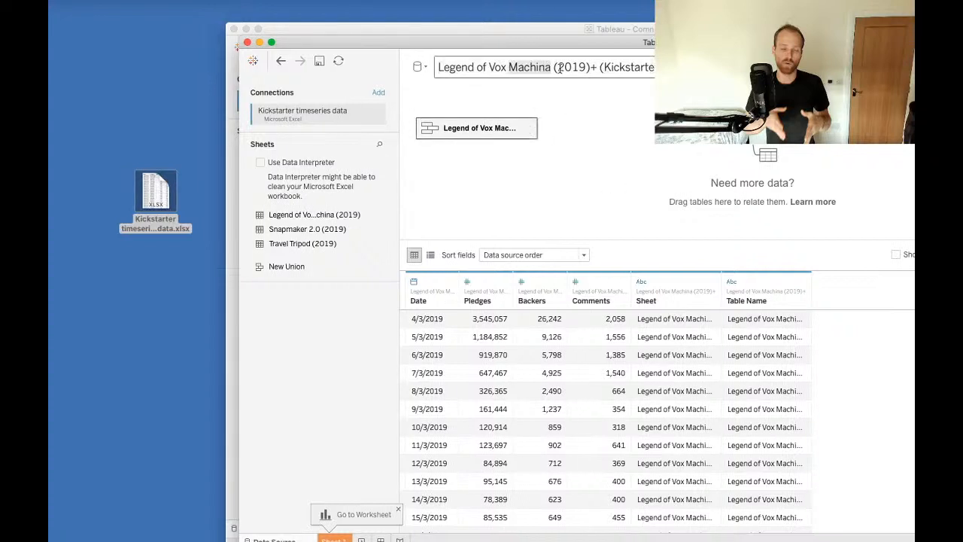
{"action": "key", "text": "super+a"}
{"action": "type", "text": "Combined Projec"}
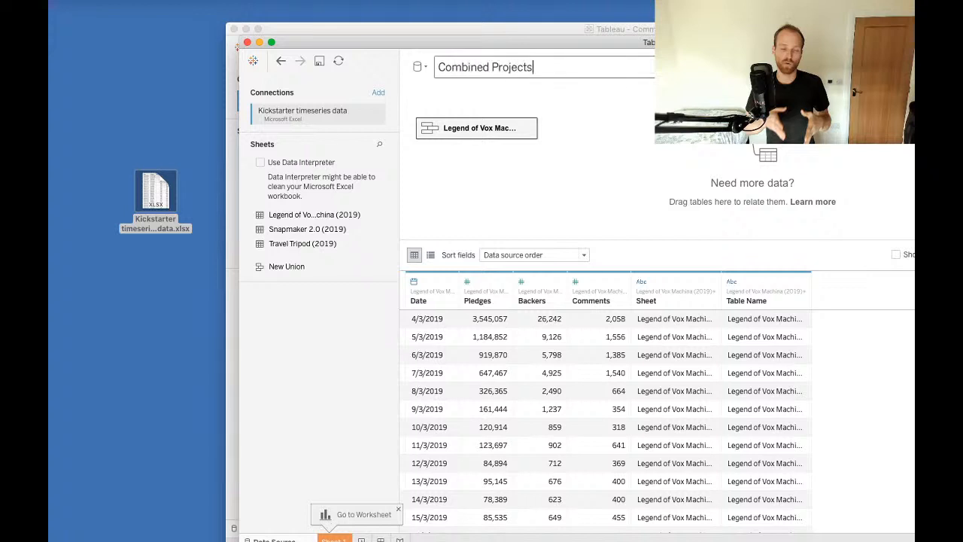
{"action": "key", "text": "Return"}
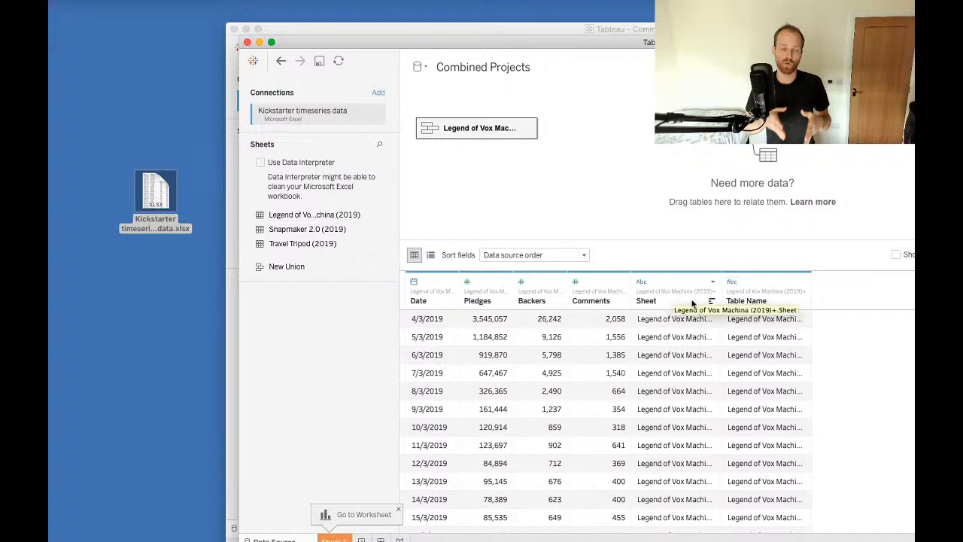
- Widen the Sheet and Table Name columns to compare their values, and hide the Table Name field
{"action": "left_click_drag", "start_coordinate": [729, 276], "coordinate": [767, 280]}
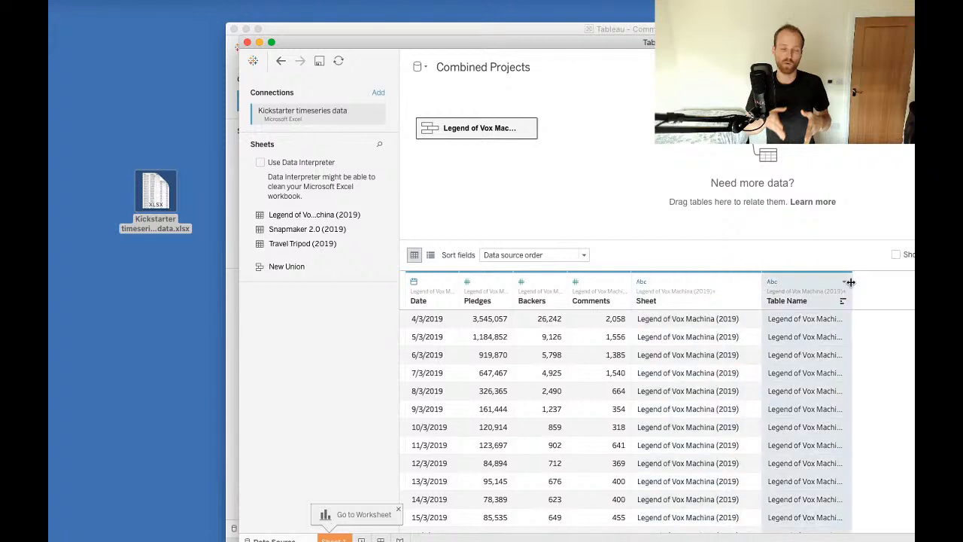
{"action": "left_click_drag", "start_coordinate": [851, 283], "coordinate": [912, 284]}
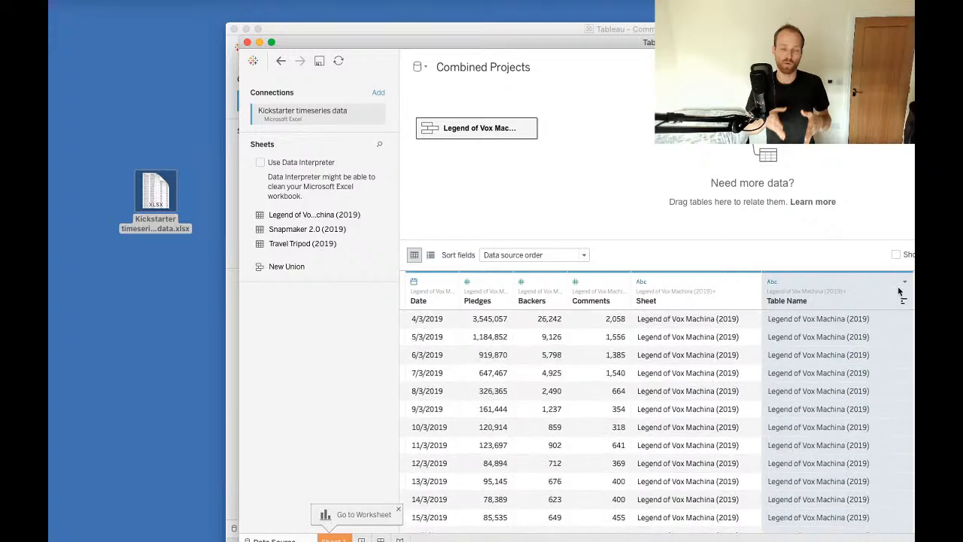
{"action": "left_click", "coordinate": [905, 282]}
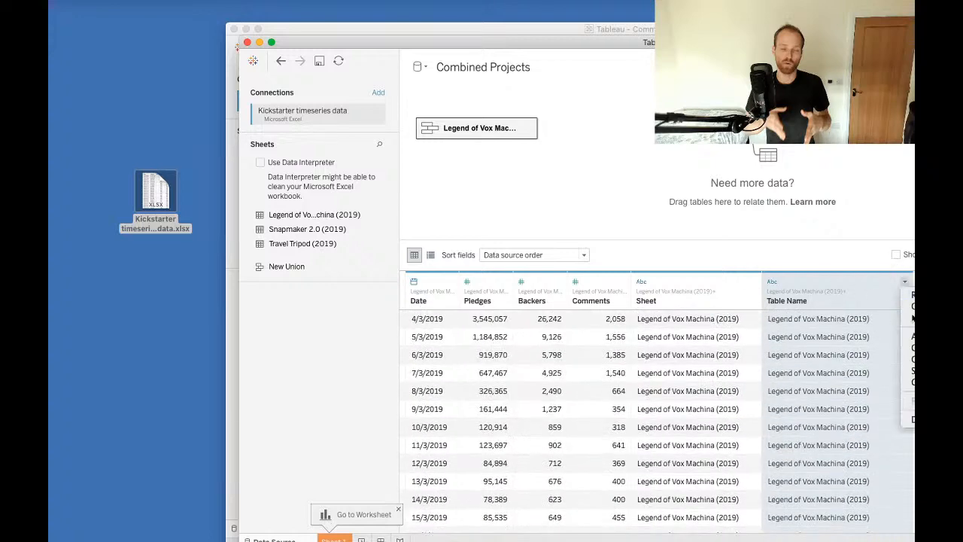
{"action": "left_click", "coordinate": [913, 318]}
- Rename the Sheet field to Project
{"action": "left_click", "coordinate": [671, 299]}
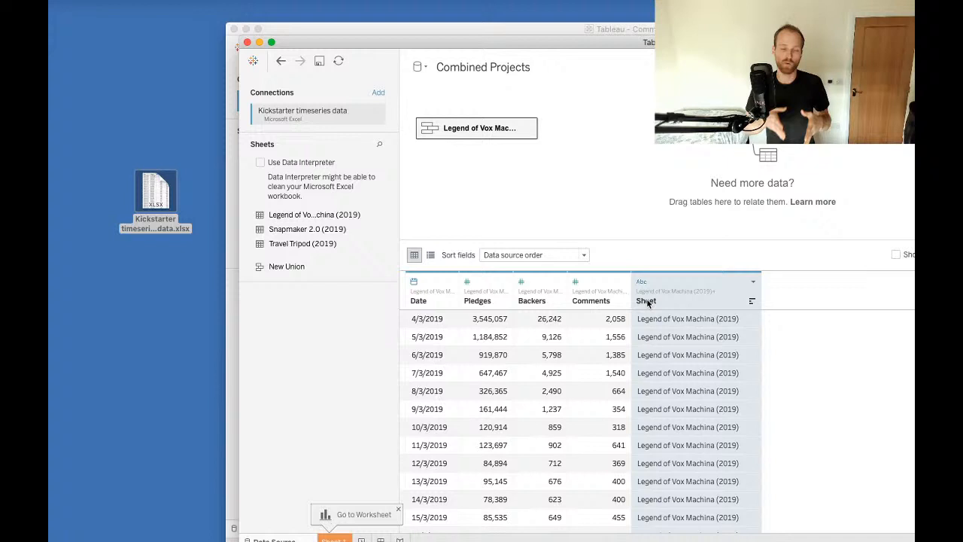
{"action": "left_click", "coordinate": [752, 281]}
{"action": "left_click", "coordinate": [769, 295]}
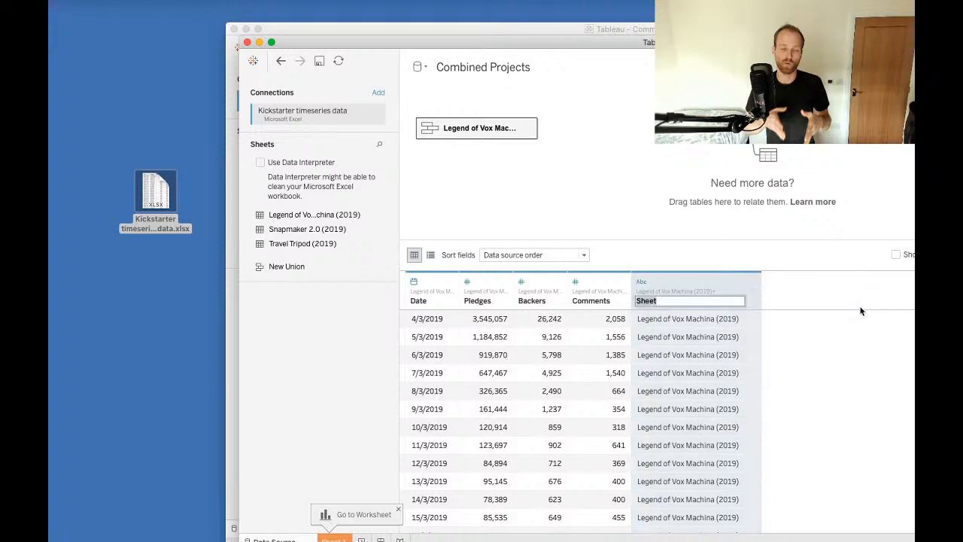
{"action": "type", "text": "Project"}
{"action": "key", "text": "Return"}
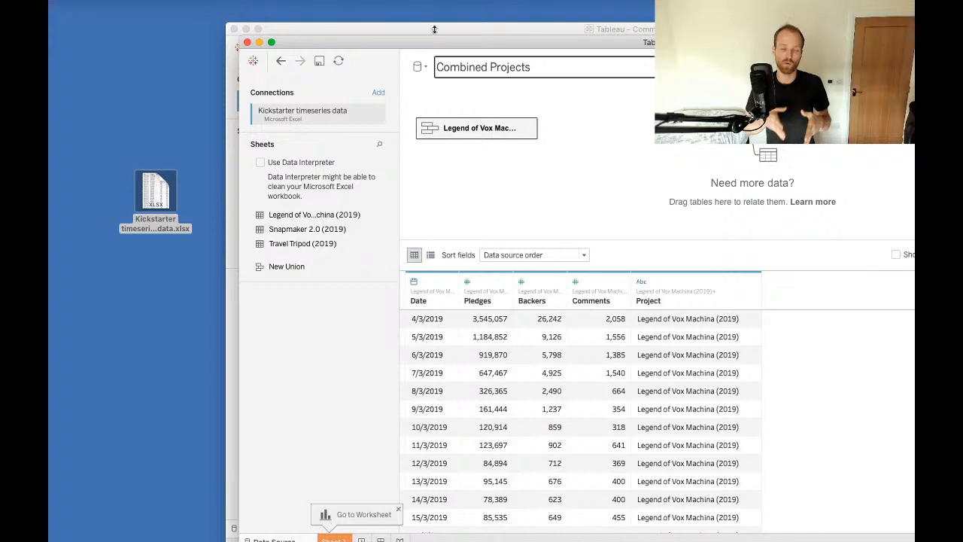
- Shift the new workbook's window aside and close it, leaving the Common Baseline - Starter workbook open
{"action": "left_click", "coordinate": [271, 43]}
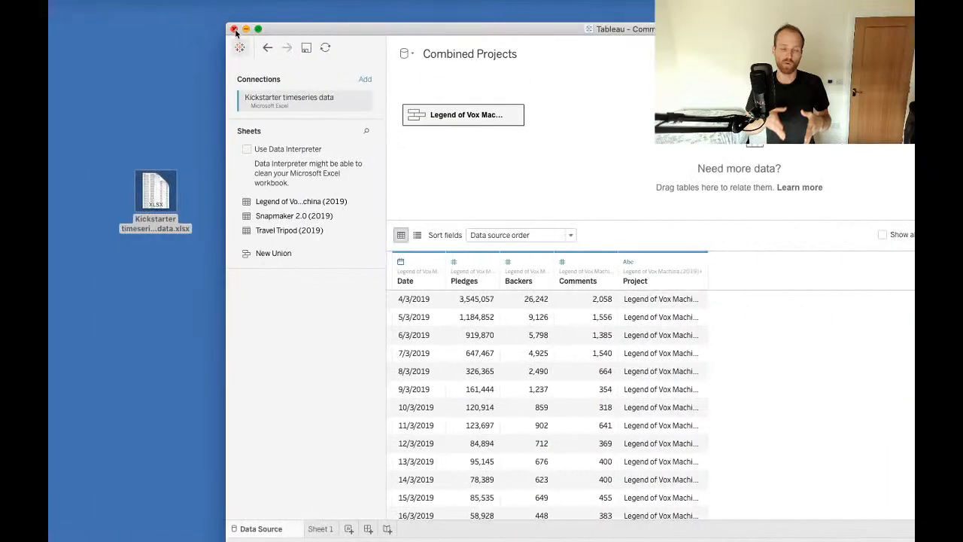
{"action": "left_click", "coordinate": [234, 29]}
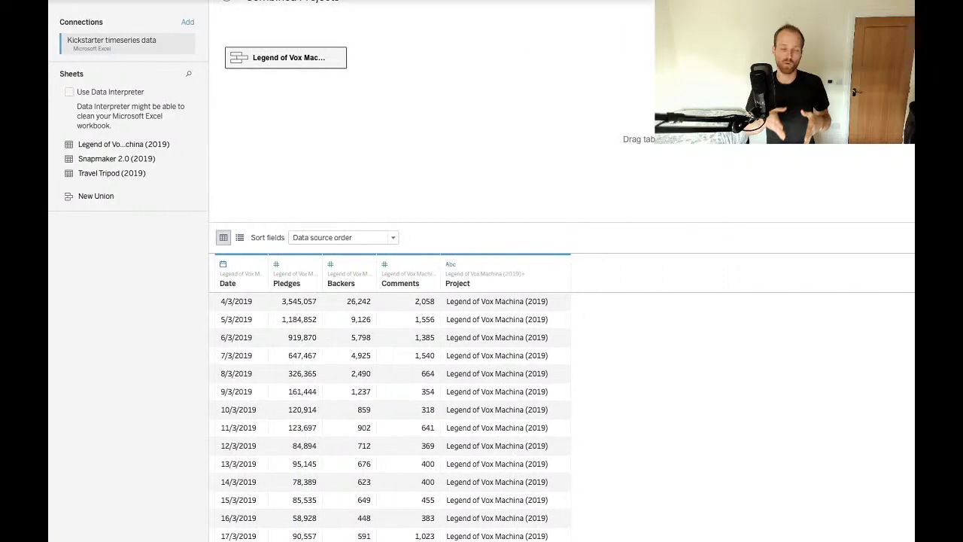
{"action": "left_click", "coordinate": [83, 4]}
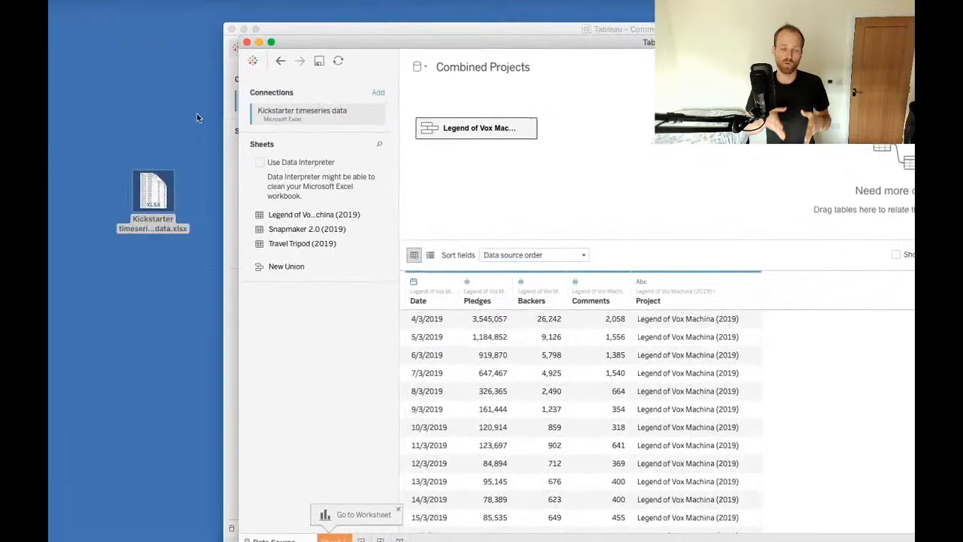
{"action": "left_click", "coordinate": [247, 43]}
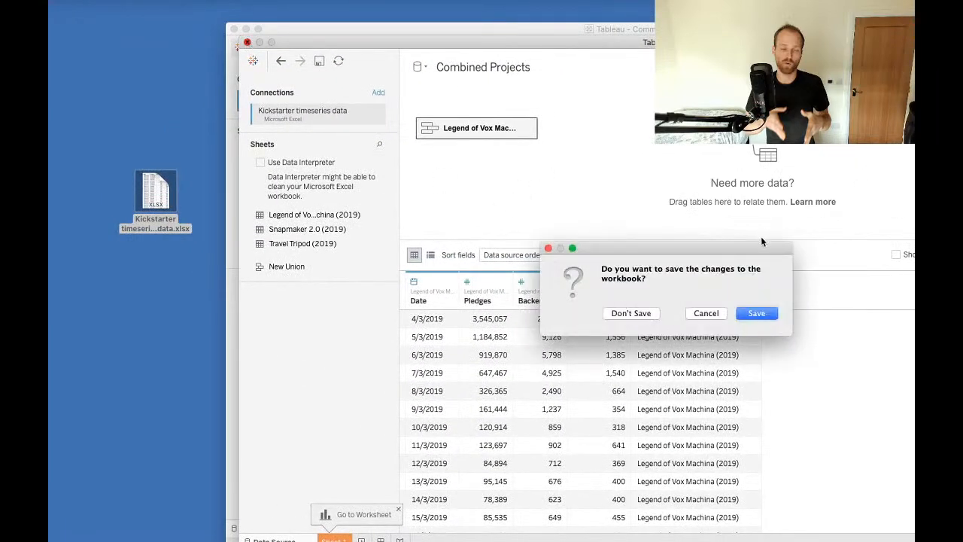
{"action": "left_click", "coordinate": [706, 313]}
{"action": "left_click_drag", "start_coordinate": [639, 43], "coordinate": [962, 63]}
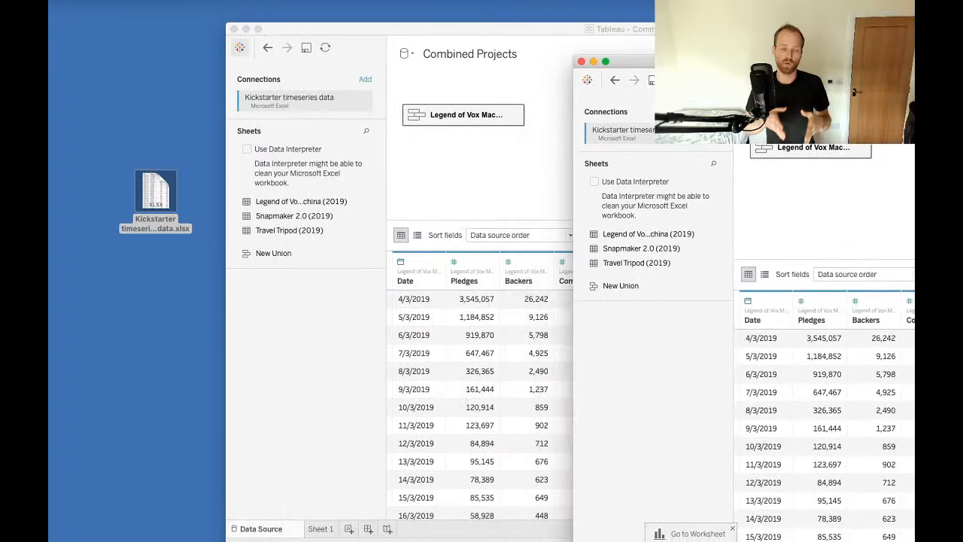
{"action": "left_click", "coordinate": [582, 61]}
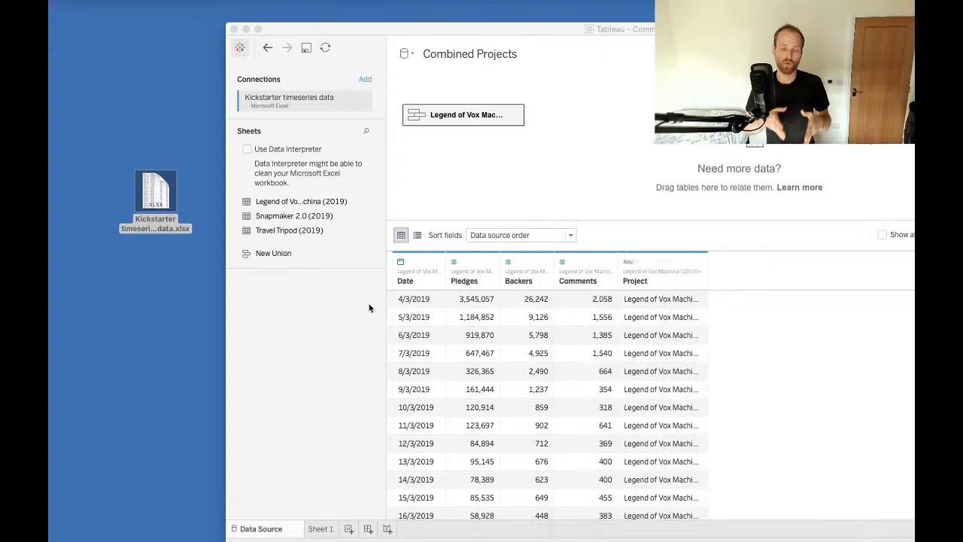
- Show the starter workbook full screen, open Sheet 1 and place Date on Columns as a continuous Day
{"action": "left_click", "coordinate": [258, 29]}
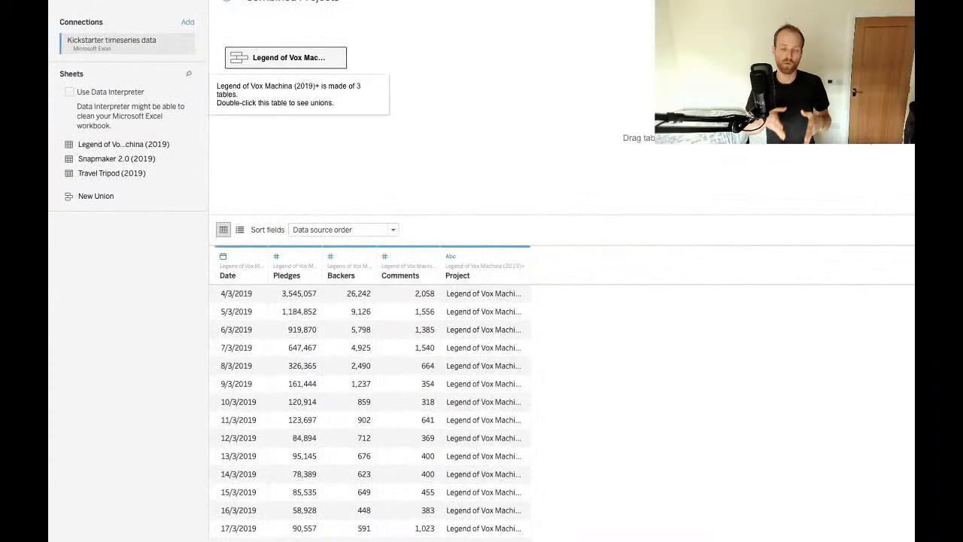
{"action": "left_click", "coordinate": [136, 540]}
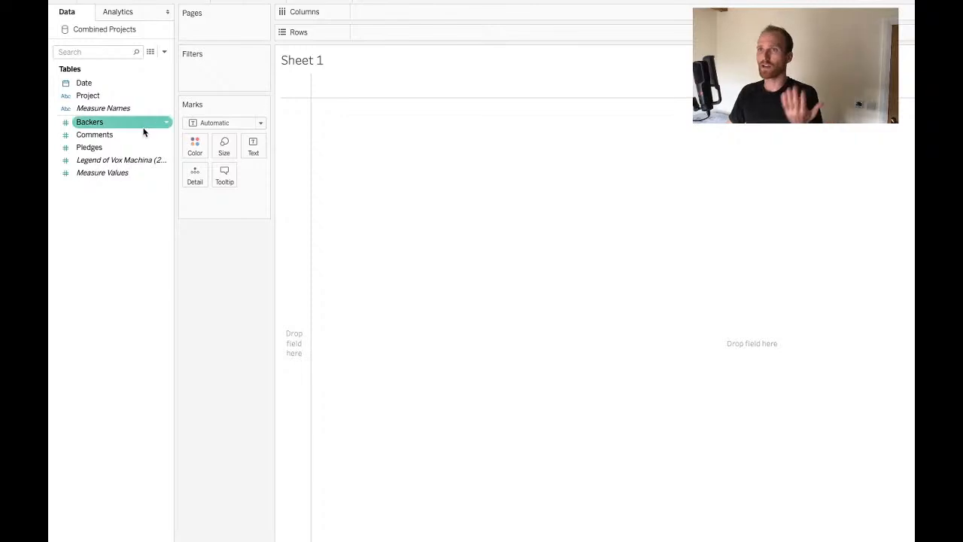
{"action": "left_click_drag", "start_coordinate": [83, 83], "coordinate": [423, 12]}
{"action": "left_click", "coordinate": [430, 12]}
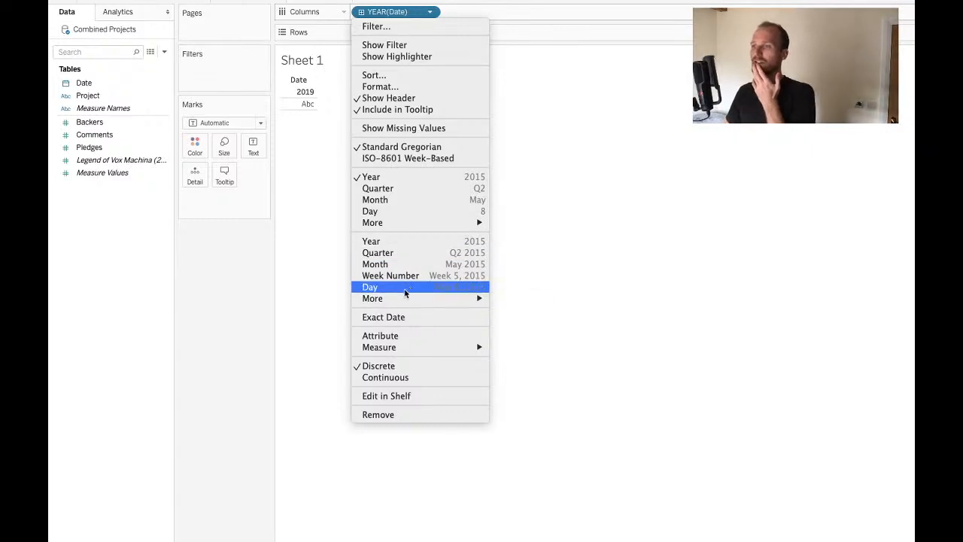
{"action": "left_click", "coordinate": [437, 290]}
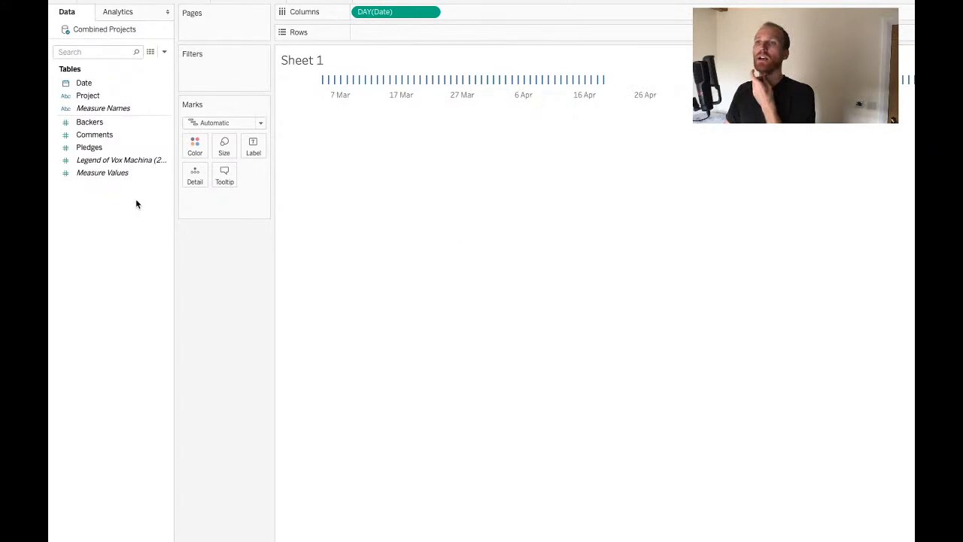
- Add Pledges to Rows, colour the marks by Project, and set the mark type to Bar
{"action": "left_click_drag", "start_coordinate": [88, 146], "coordinate": [412, 36]}
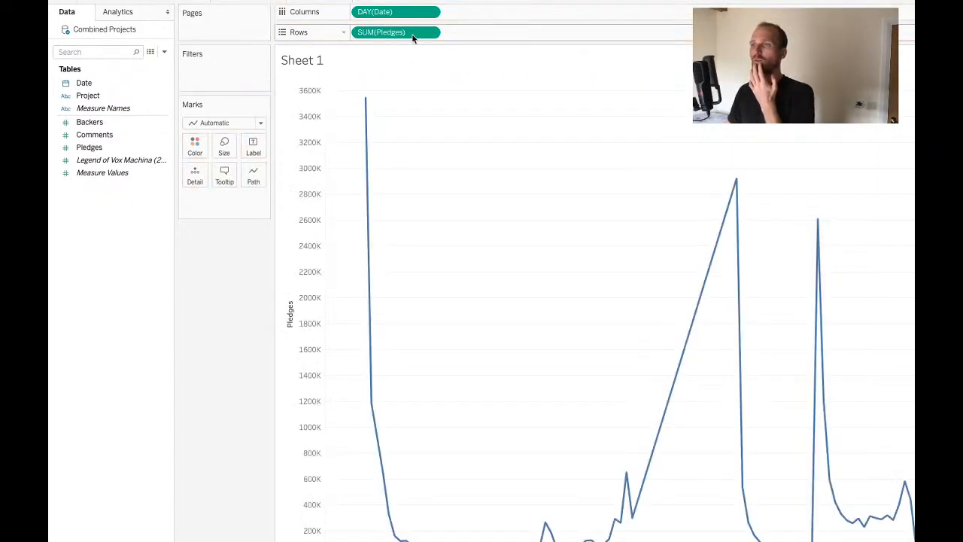
{"action": "left_click_drag", "start_coordinate": [85, 96], "coordinate": [193, 148]}
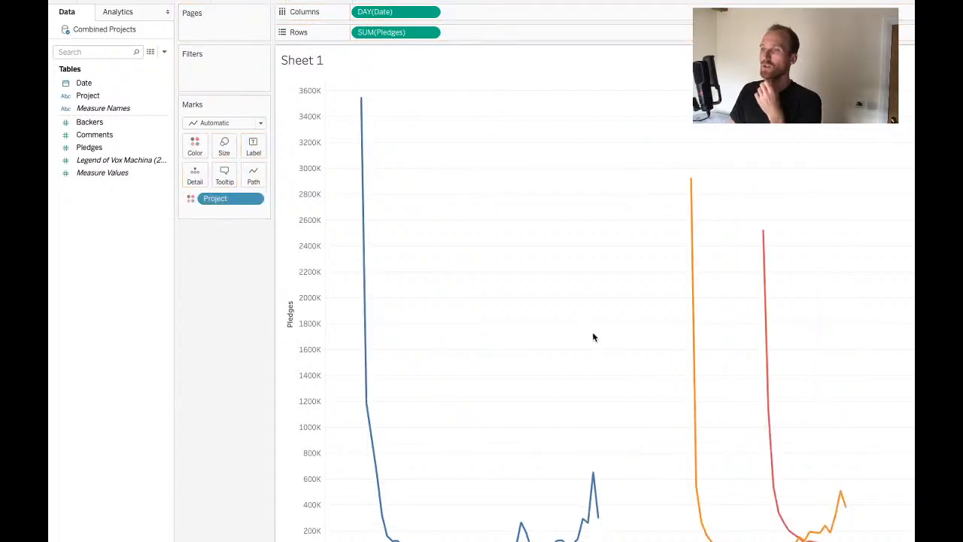
{"action": "left_click", "coordinate": [248, 124]}
{"action": "left_click", "coordinate": [208, 149]}
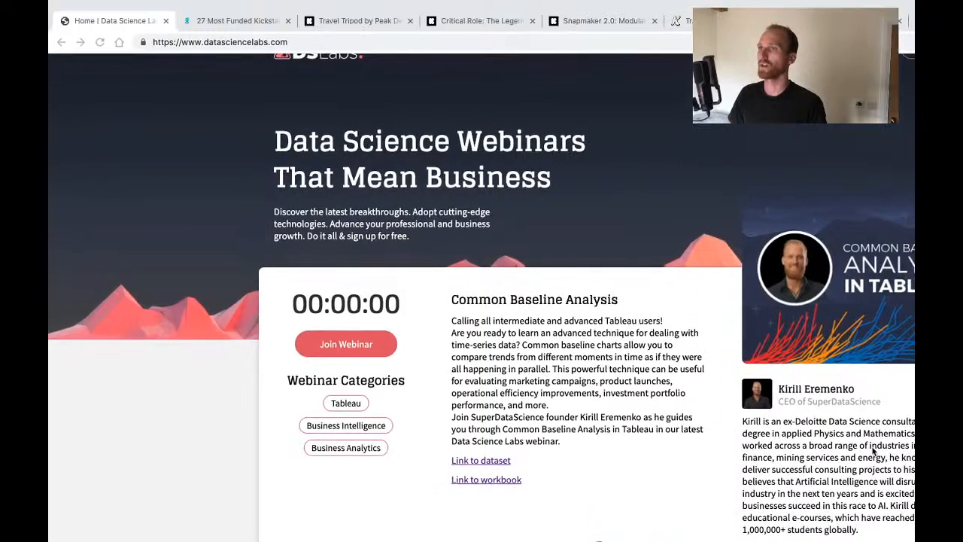
- Place the browser's space beside Tableau, view the Travel Tripod by Peak Design daily charts on Kicktraq, and return to Tableau
{"action": "key", "text": "ctrl+Up"}
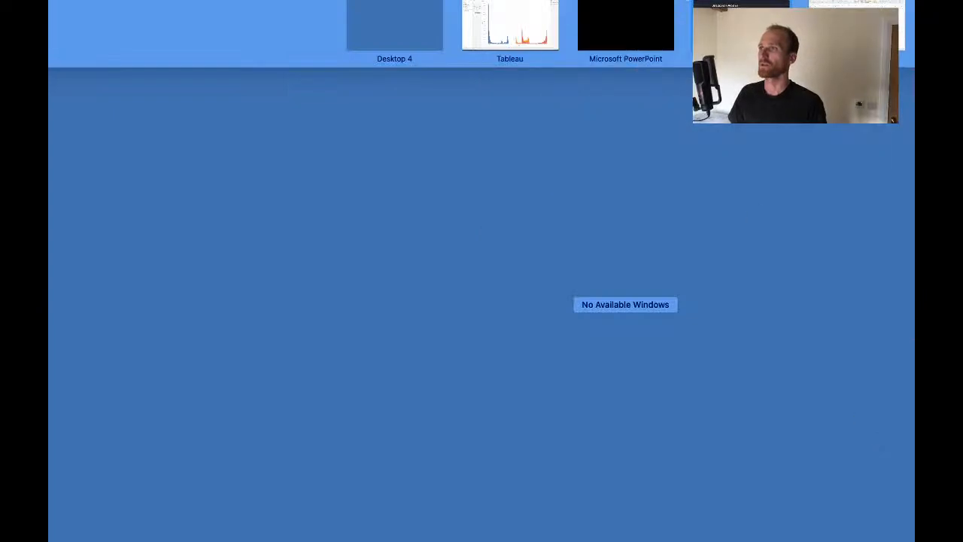
{"action": "left_click_drag", "start_coordinate": [719, 25], "coordinate": [479, 25]}
{"action": "left_click", "coordinate": [479, 25]}
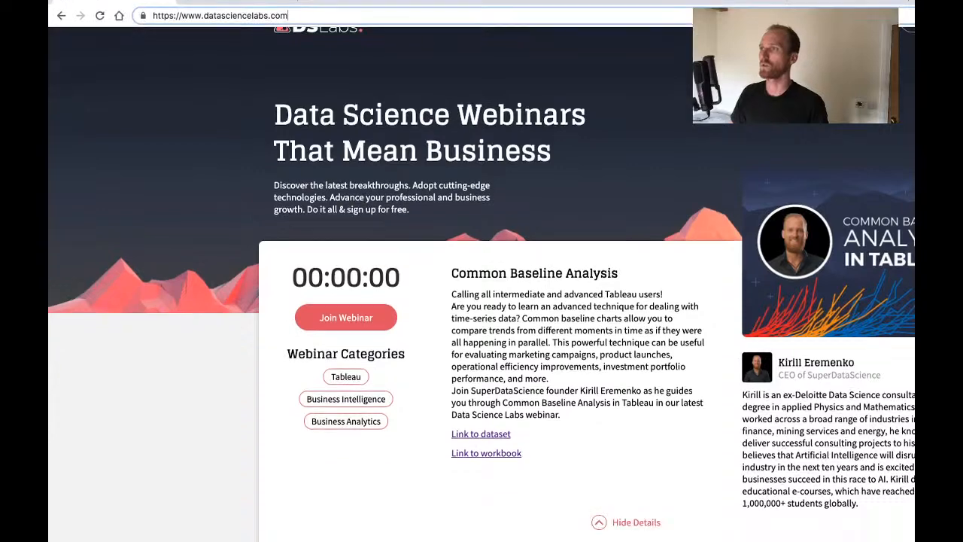
{"action": "left_click", "coordinate": [703, 2]}
{"action": "scroll", "coordinate": [456, 179], "scroll_direction": "up", "scroll_amount": 2}
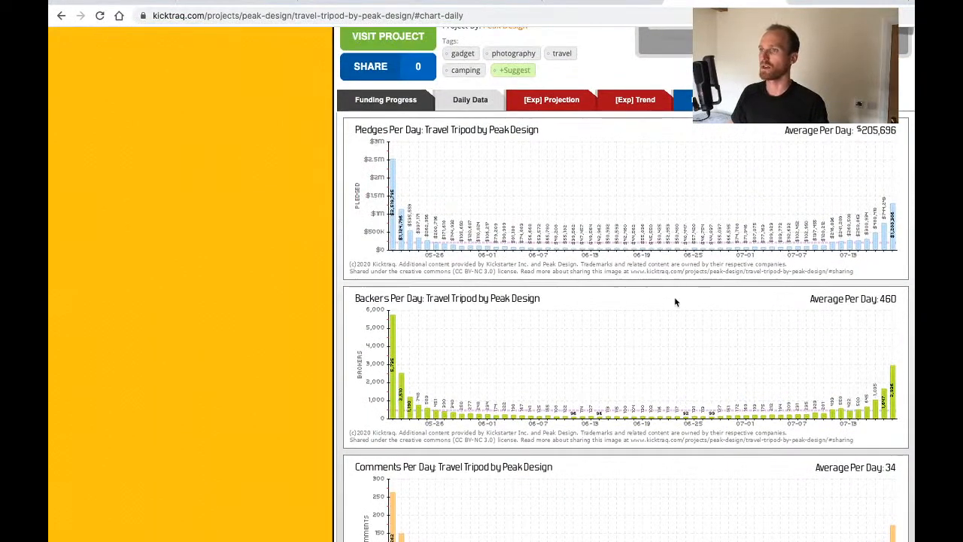
{"action": "key", "text": "ctrl+Right"}
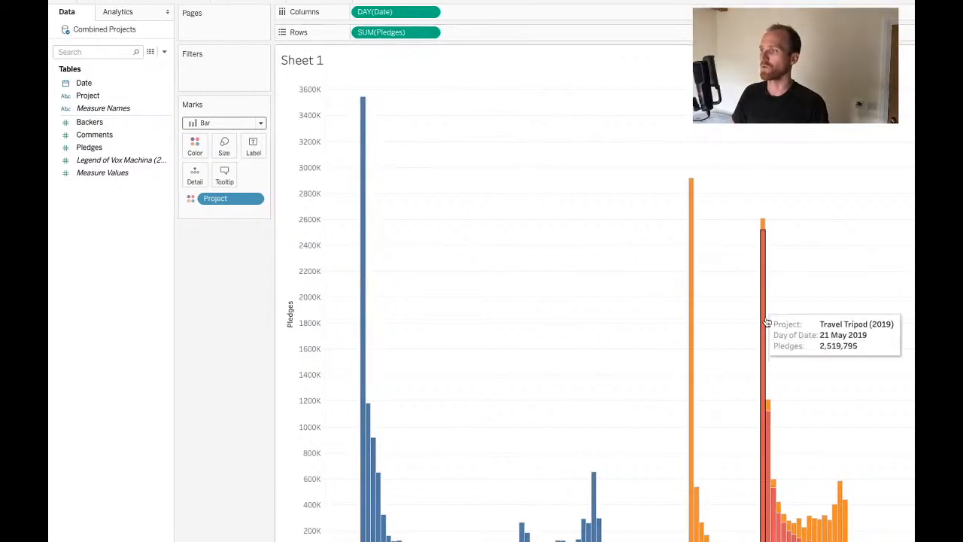
- Place the Project legend beneath the Marks card and use it to highlight Snapmaker 2.0 (2019) and Travel Tripod (2019), clearing the highlights
{"action": "left_click_drag", "start_coordinate": [915, 15], "coordinate": [188, 231]}
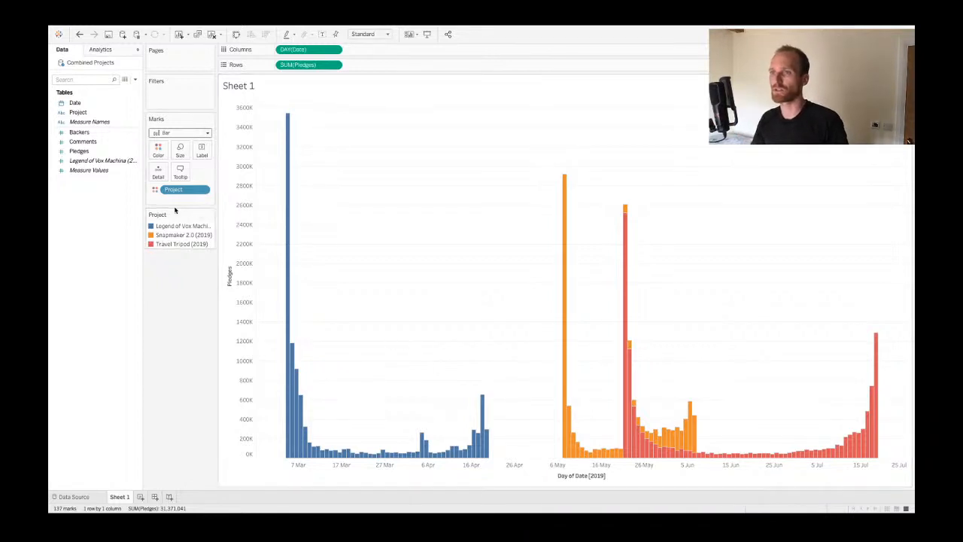
{"action": "left_click", "coordinate": [180, 235]}
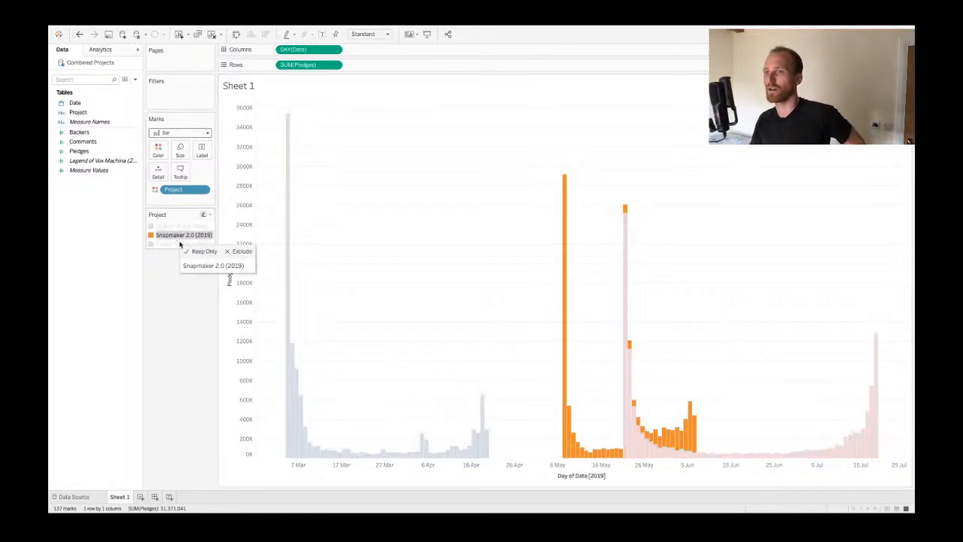
{"action": "left_click", "coordinate": [379, 226]}
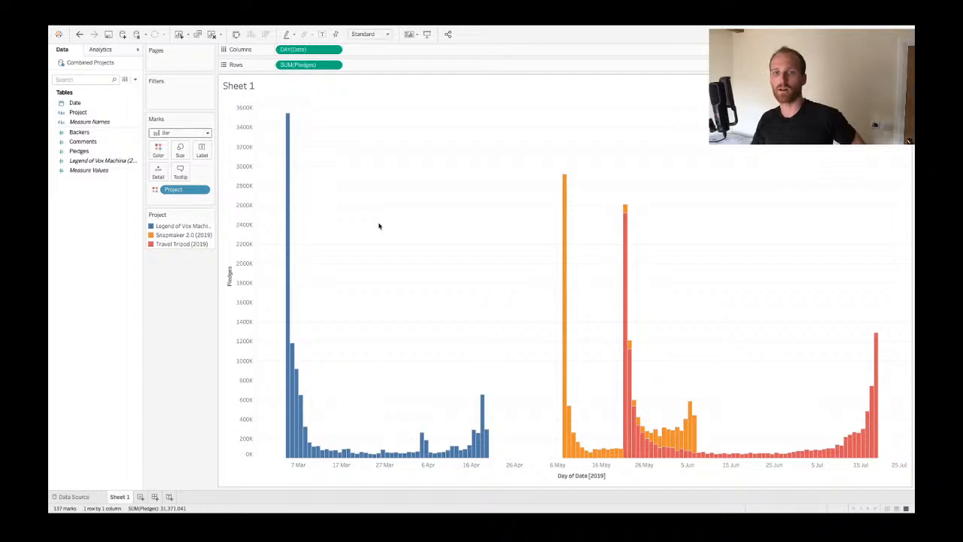
{"action": "left_click", "coordinate": [180, 237]}
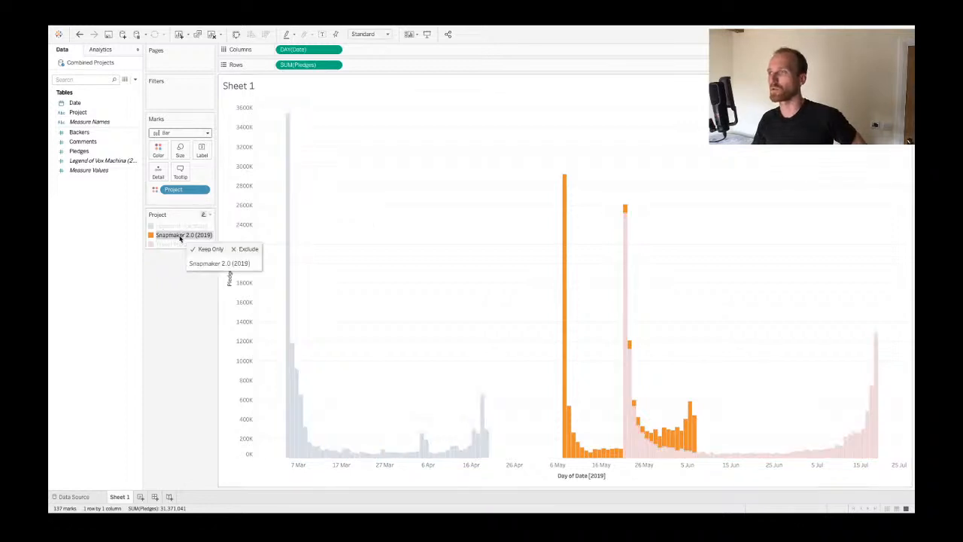
{"action": "left_click", "coordinate": [178, 244]}
{"action": "left_click", "coordinate": [423, 205]}
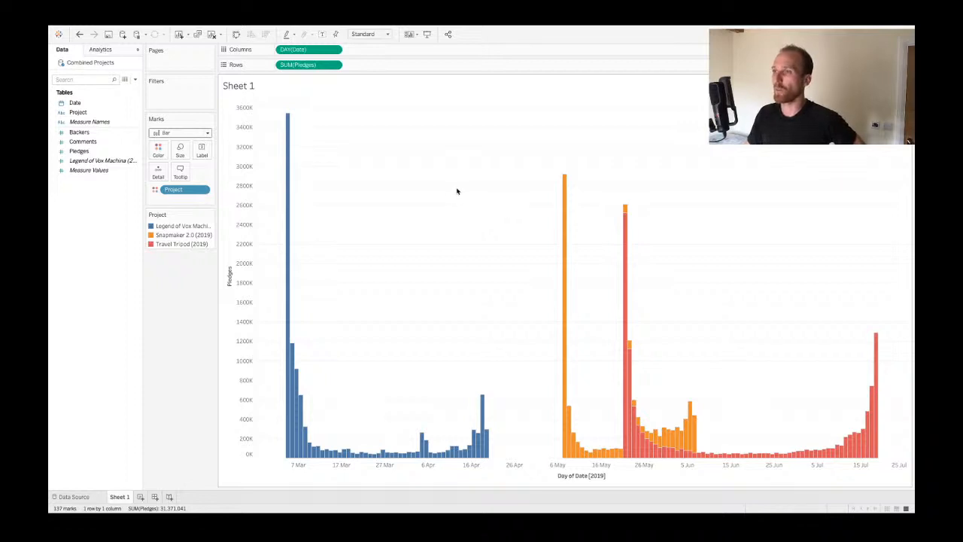
- Rename Sheet 1 as Pledges
{"action": "double_click", "coordinate": [121, 496]}
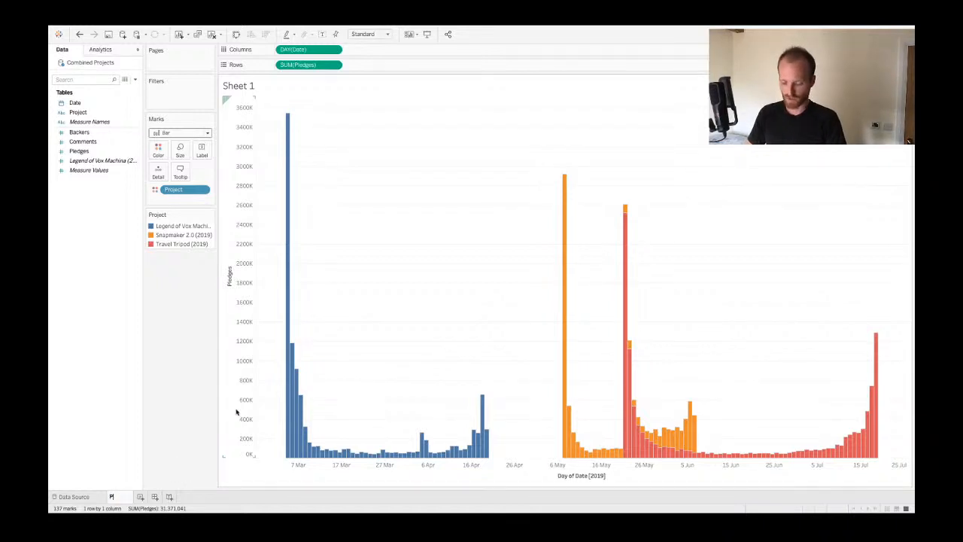
{"action": "type", "text": "Pledges"}
{"action": "key", "text": "Return"}
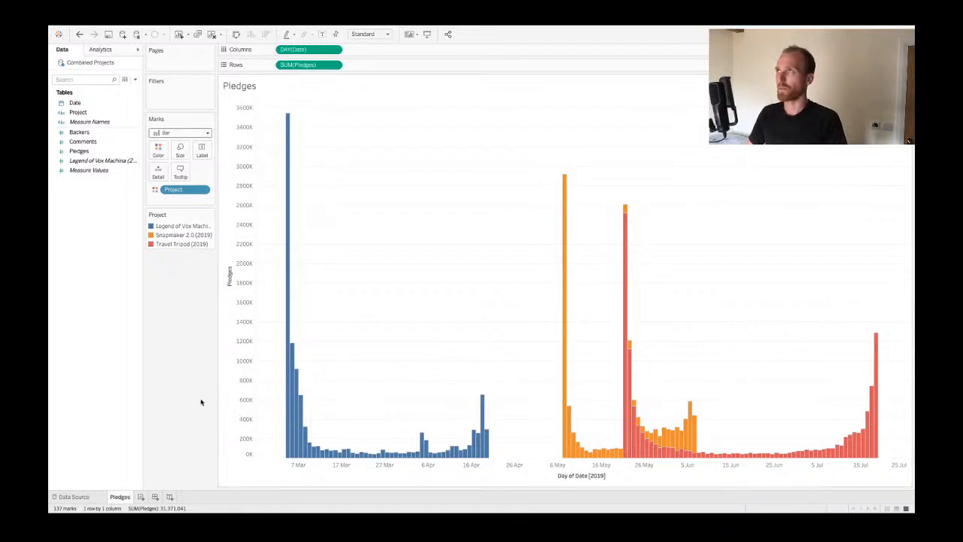
- Add a new worksheet and filter it by Project to keep only Travel Tripod (2019)
{"action": "left_click", "coordinate": [141, 497]}
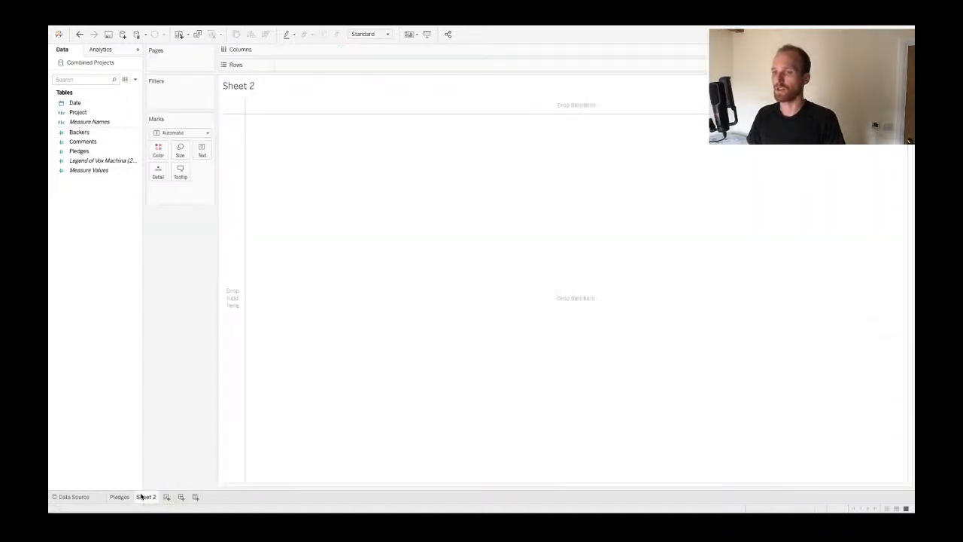
{"action": "left_click", "coordinate": [79, 111]}
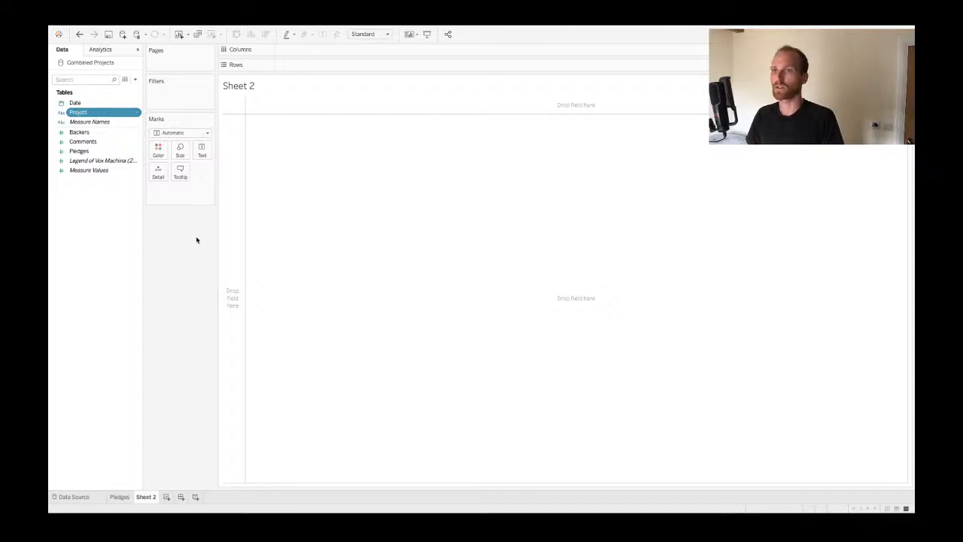
{"action": "left_click_drag", "start_coordinate": [79, 113], "coordinate": [172, 99]}
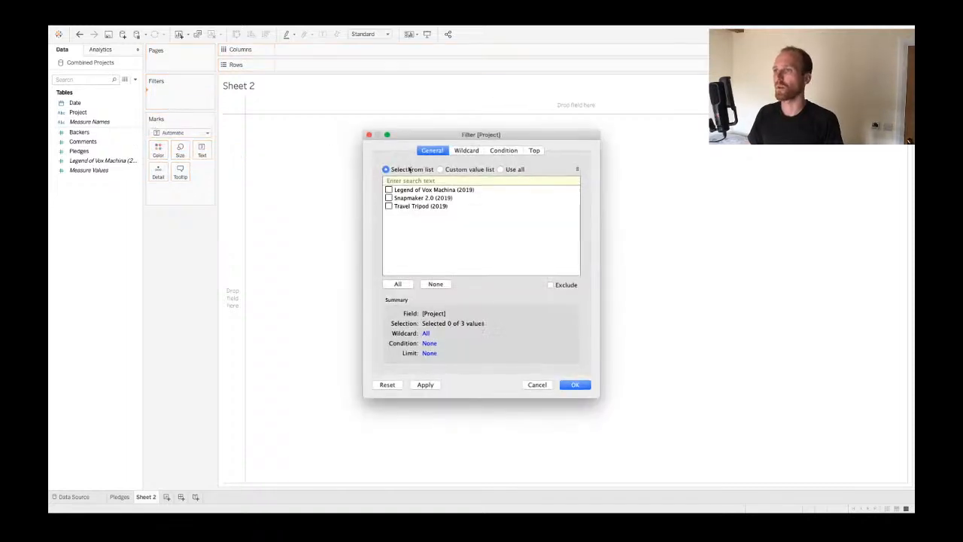
{"action": "left_click", "coordinate": [389, 205]}
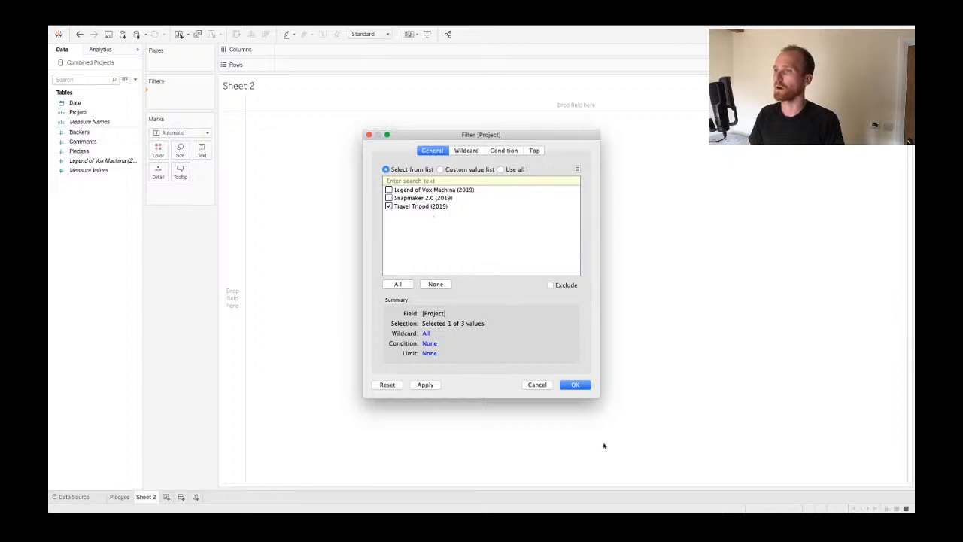
{"action": "left_click", "coordinate": [575, 385]}
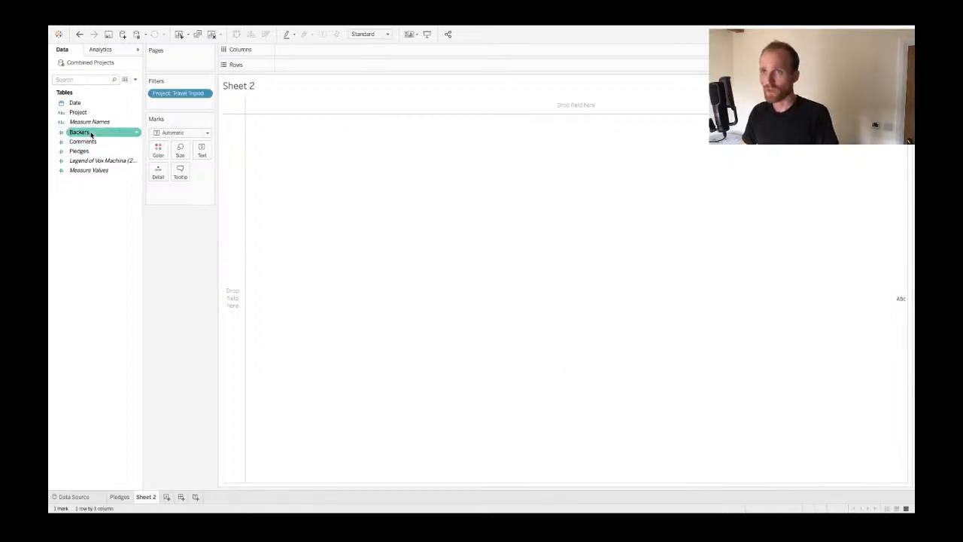
- Chart Pledges on Rows against Date as a continuous Day on Columns, with the mark type set to Bar
{"action": "left_click_drag", "start_coordinate": [88, 105], "coordinate": [331, 48]}
{"action": "left_click", "coordinate": [334, 49]}
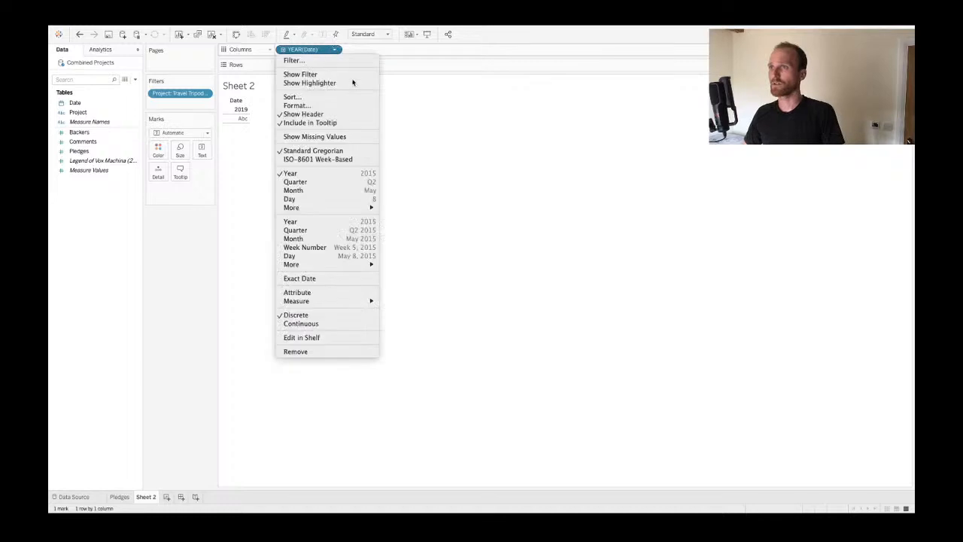
{"action": "left_click", "coordinate": [308, 256]}
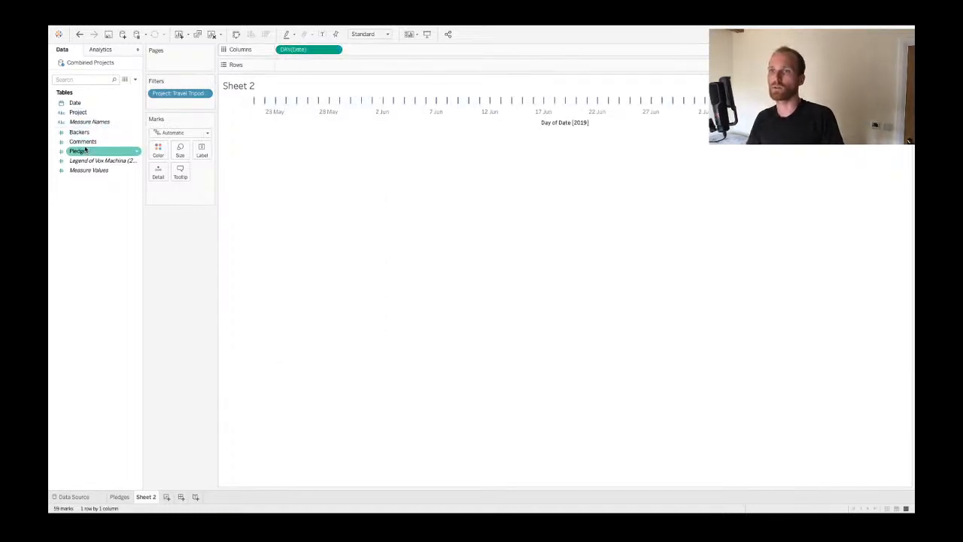
{"action": "left_click_drag", "start_coordinate": [85, 150], "coordinate": [324, 65]}
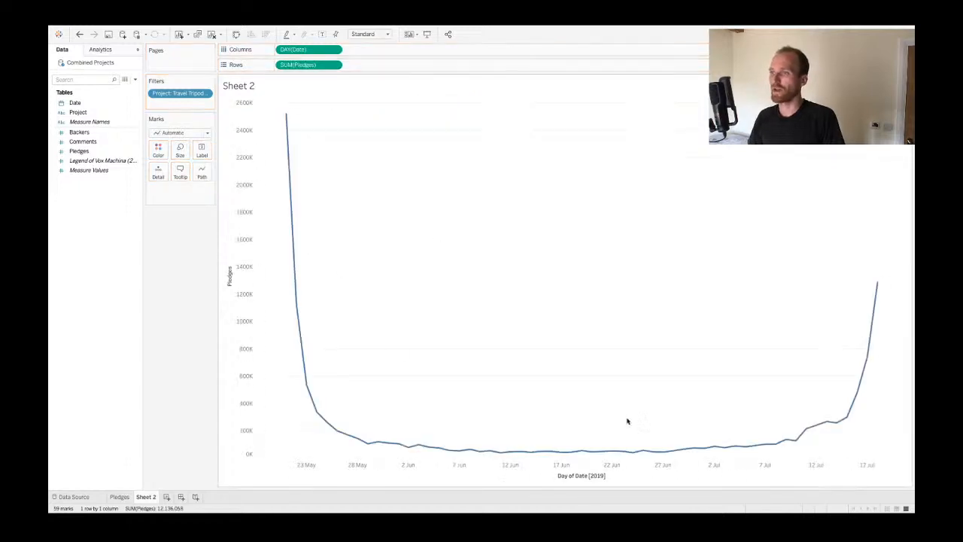
{"action": "left_click", "coordinate": [184, 133]}
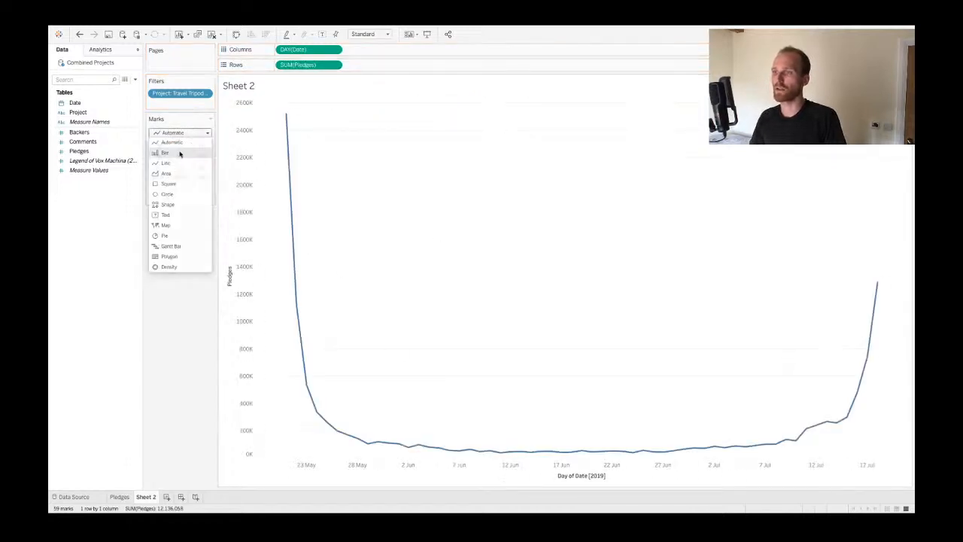
{"action": "left_click", "coordinate": [165, 153]}
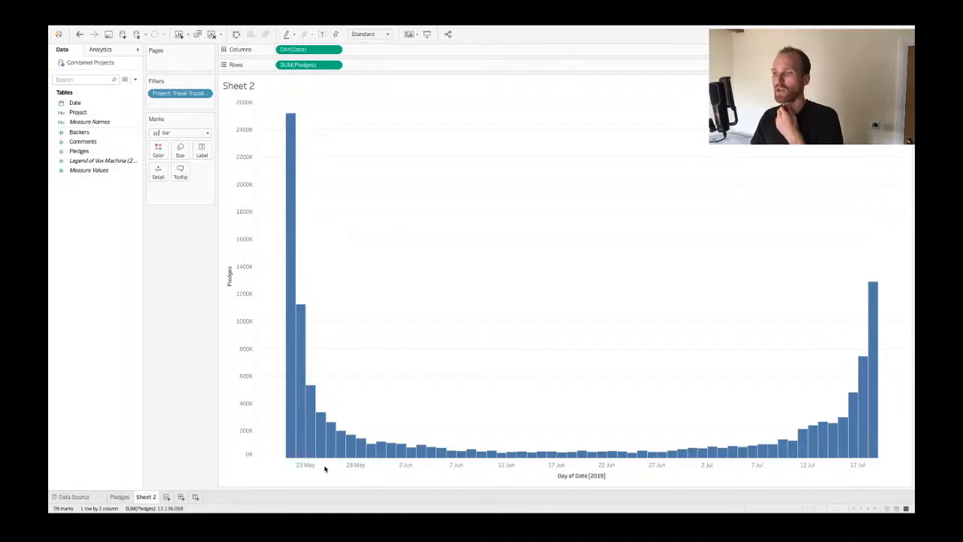
- Inspect the first five daily pledge bars one at a time and clear the selection
{"action": "mouse_move", "coordinate": [293, 452]}
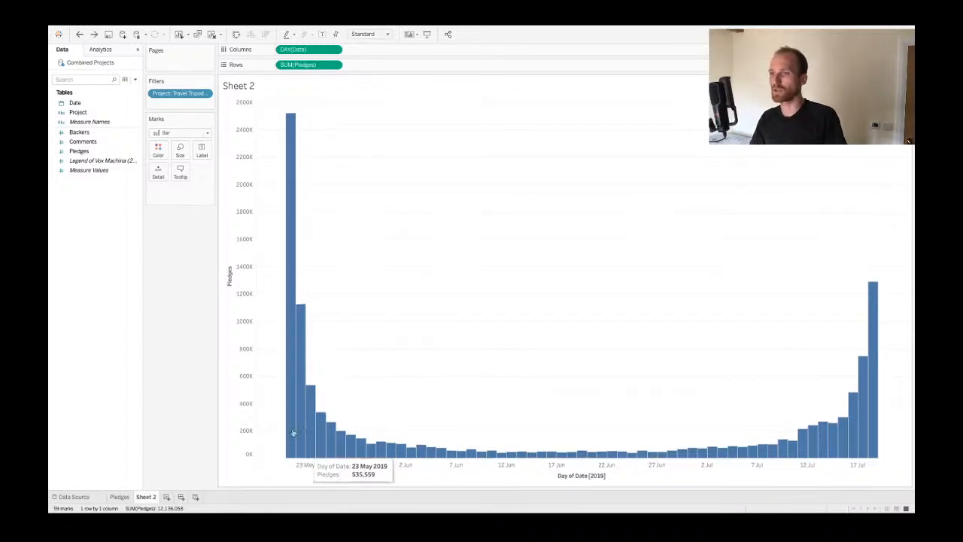
{"action": "left_click", "coordinate": [291, 355]}
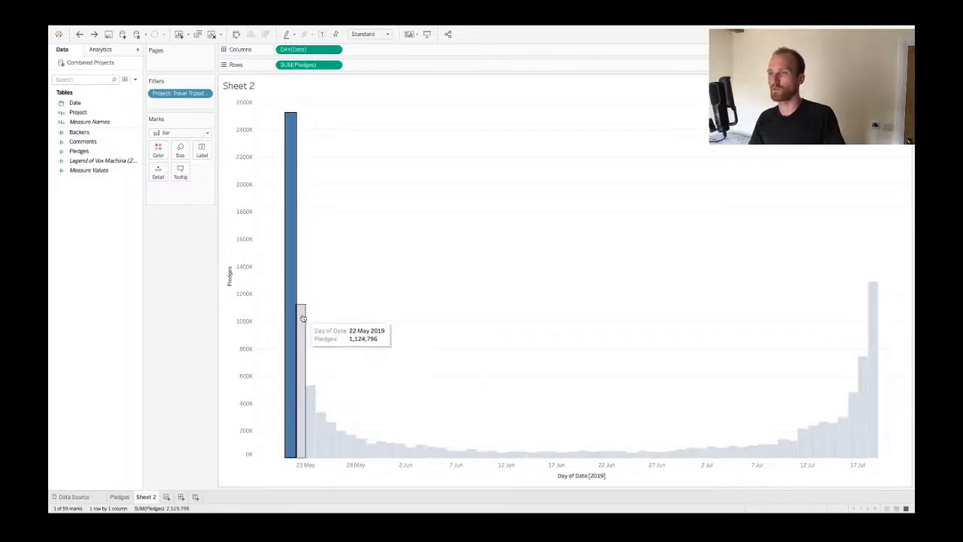
{"action": "left_click", "coordinate": [302, 318]}
{"action": "left_click", "coordinate": [314, 429]}
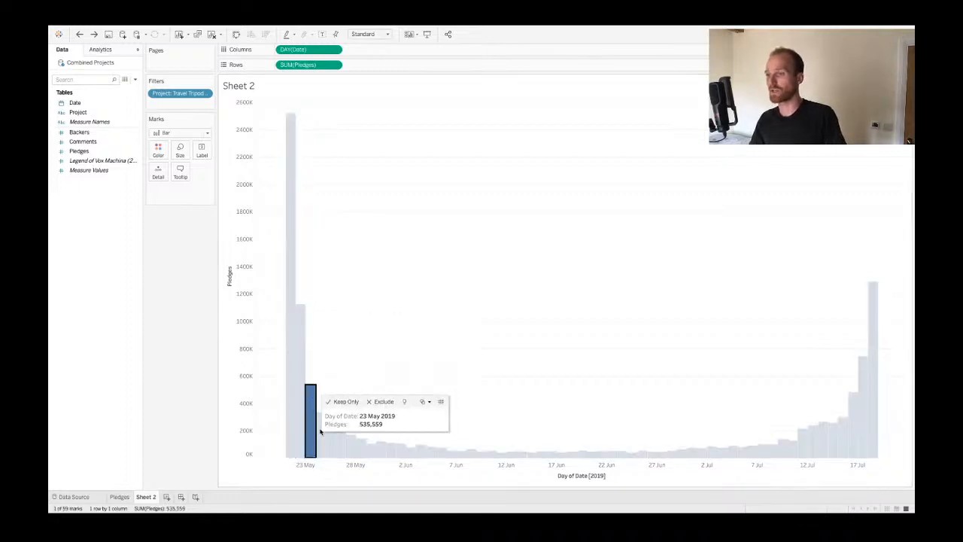
{"action": "left_click", "coordinate": [321, 429]}
{"action": "left_click", "coordinate": [331, 436]}
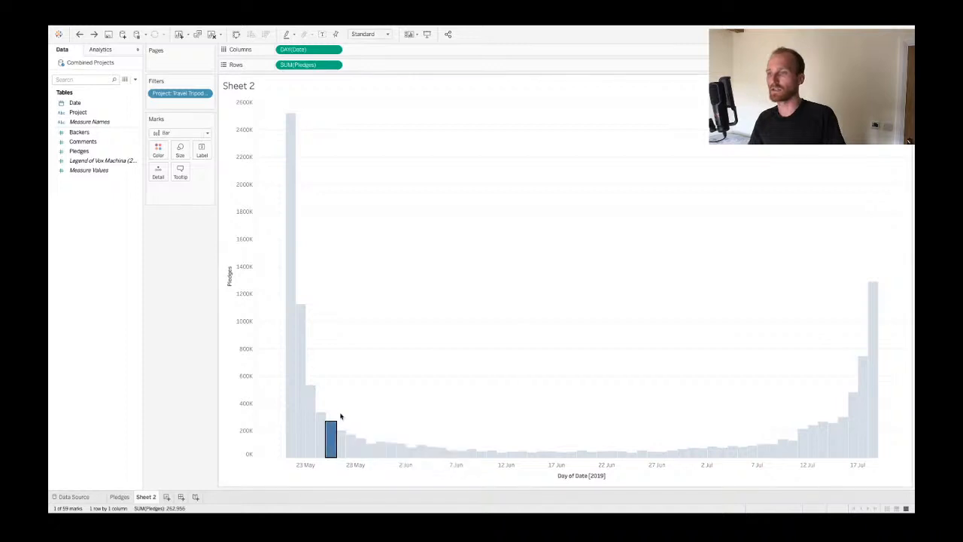
{"action": "left_click", "coordinate": [340, 416]}
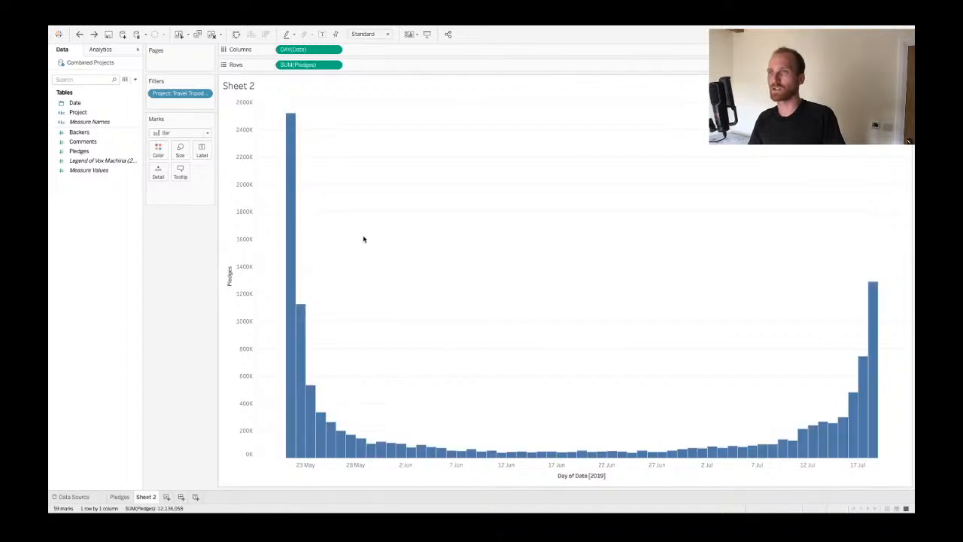
- View the Travel Tripod by Peak Design funding progress chart on Kicktraq in the browser and return to Tableau
{"action": "left_click", "coordinate": [335, 65]}
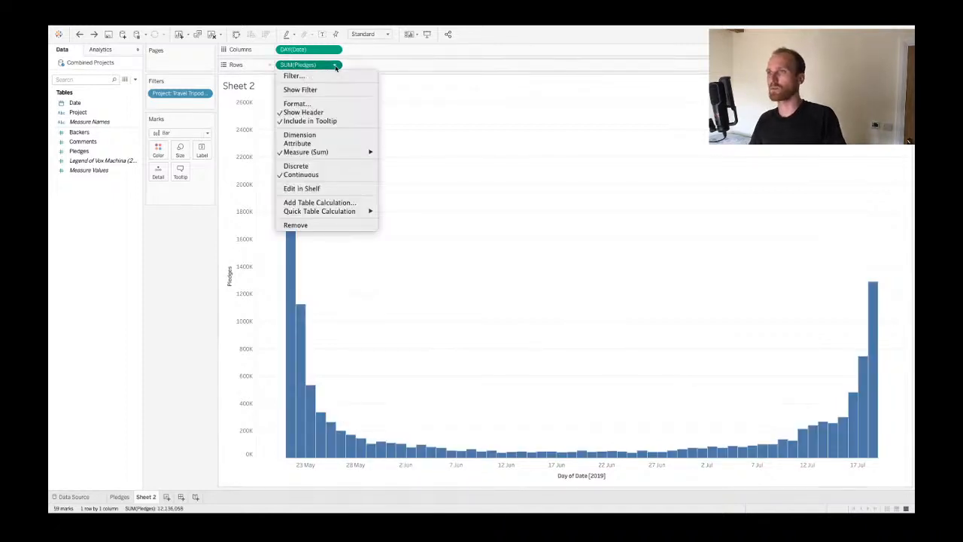
{"action": "left_click", "coordinate": [359, 349]}
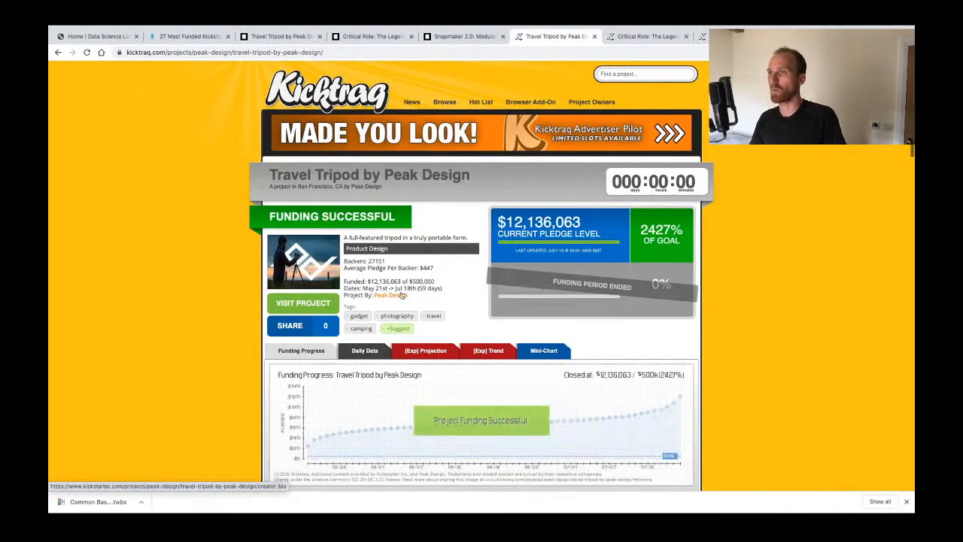
{"action": "scroll", "coordinate": [403, 296], "scroll_direction": "down", "scroll_amount": 5}
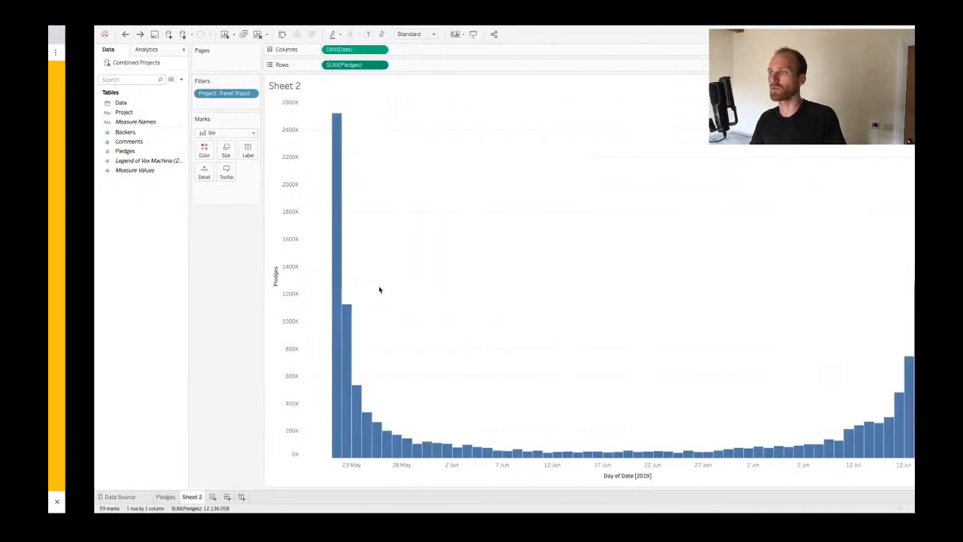
- Apply the Running Total quick table calculation to Pledges on Rows and change the mark type to Line
{"action": "left_click", "coordinate": [381, 64]}
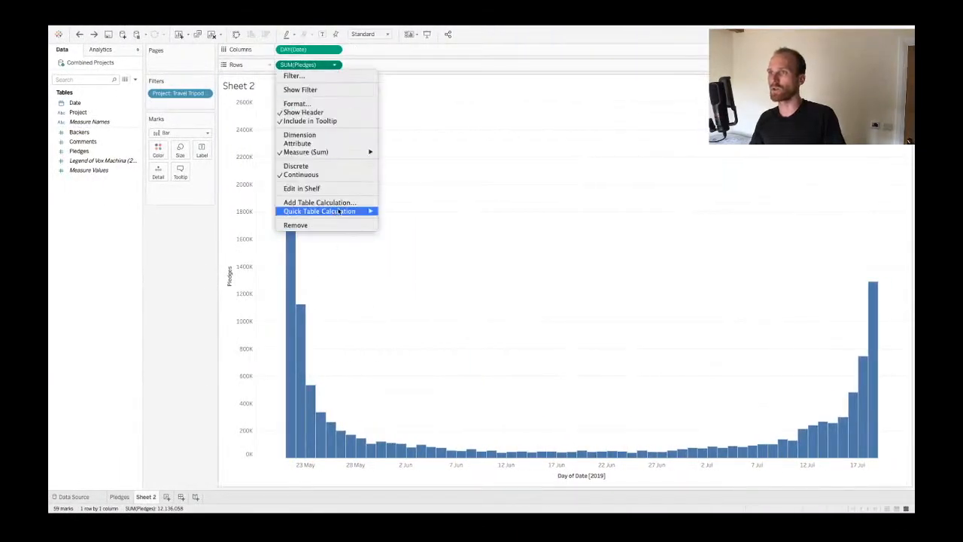
{"action": "left_click", "coordinate": [376, 67]}
{"action": "left_click", "coordinate": [334, 65]}
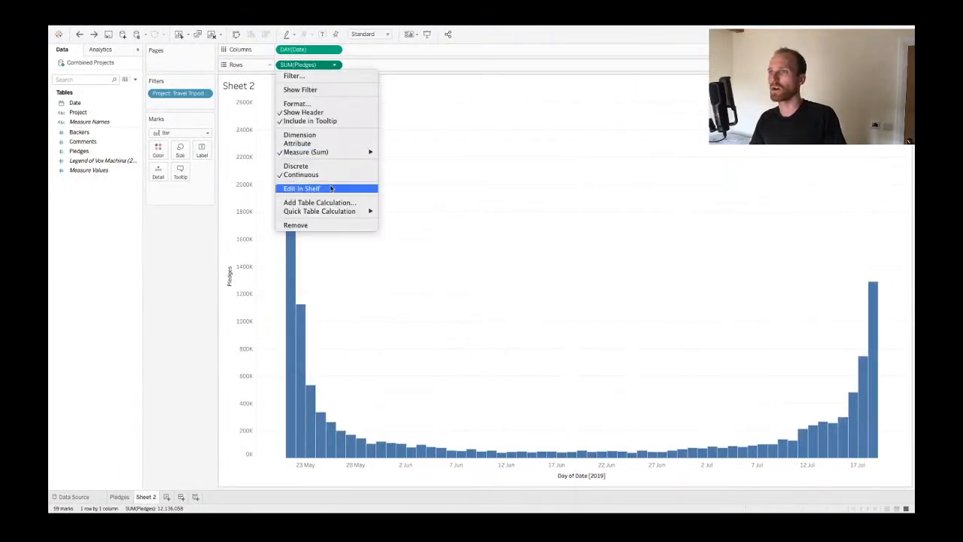
{"action": "mouse_move", "coordinate": [325, 212]}
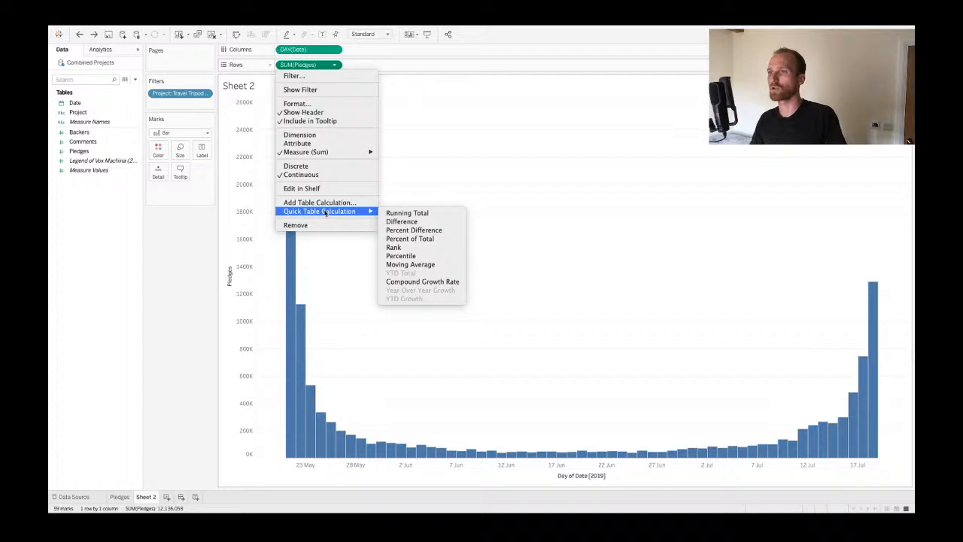
{"action": "left_click", "coordinate": [406, 214]}
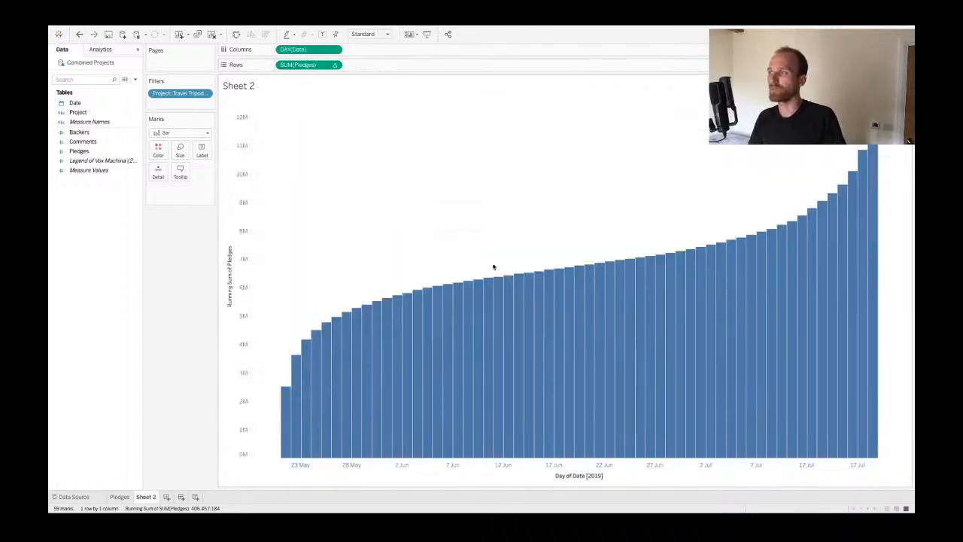
{"action": "left_click", "coordinate": [201, 133]}
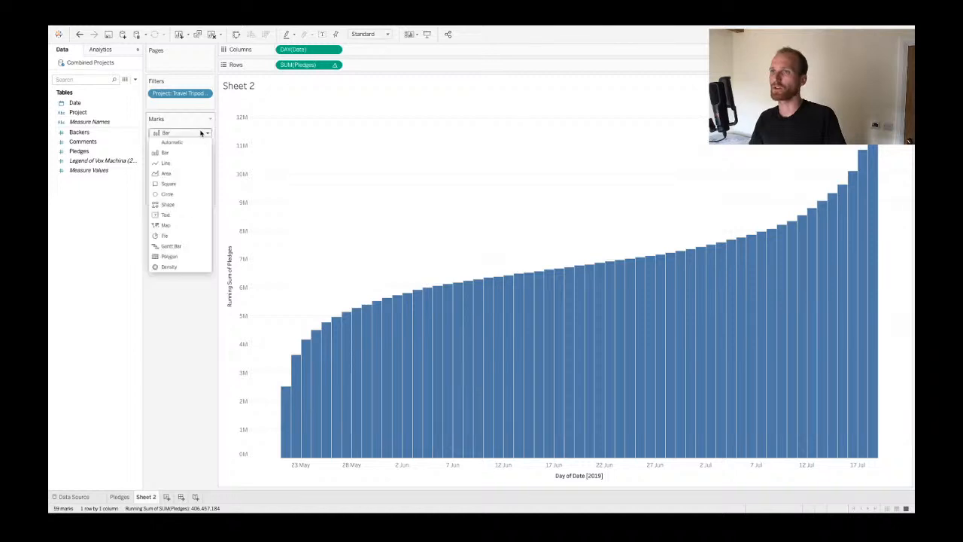
{"action": "left_click", "coordinate": [161, 164]}
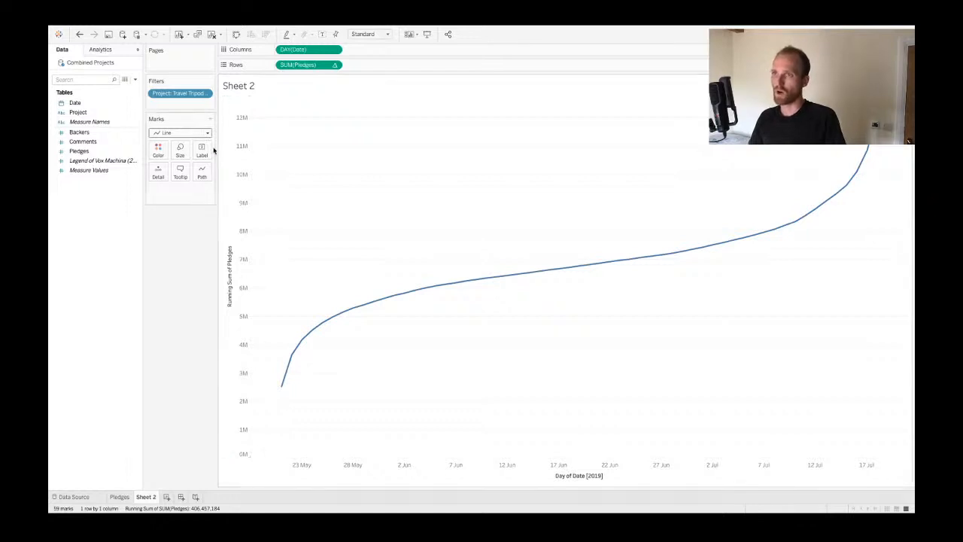
- Rename Sheet 2 as Running Total
{"action": "mouse_move", "coordinate": [413, 300]}
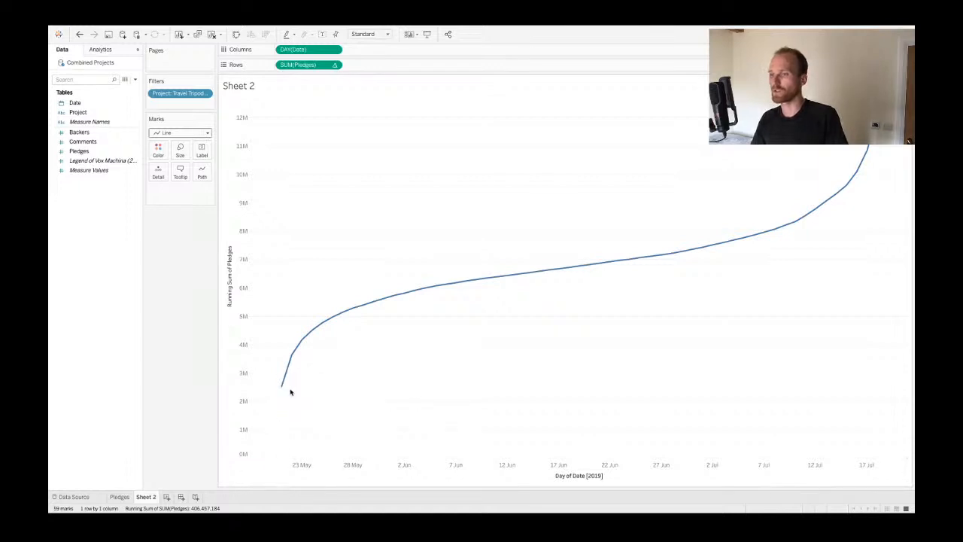
{"action": "mouse_move", "coordinate": [284, 385]}
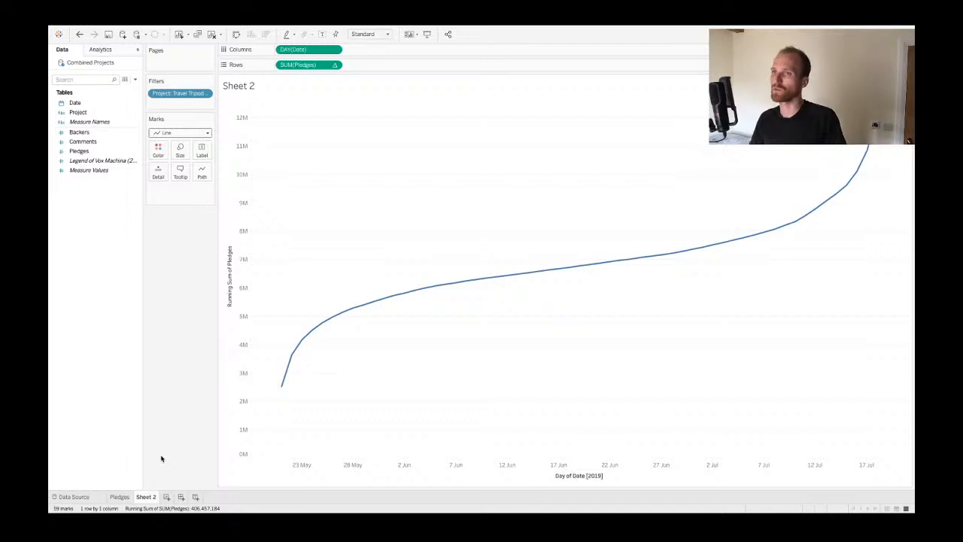
{"action": "double_click", "coordinate": [142, 497]}
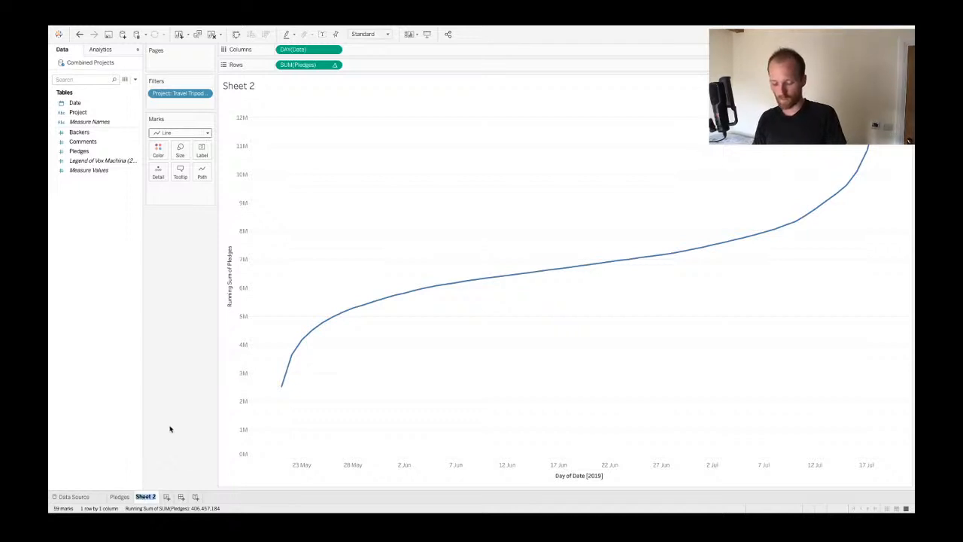
{"action": "type", "text": "Running T"}
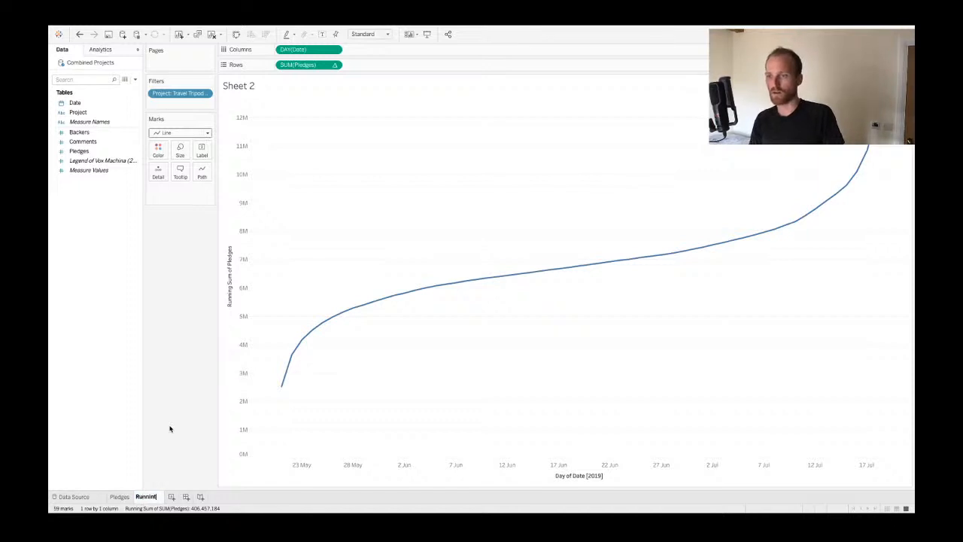
{"action": "type", "text": "otal"}
{"action": "key", "text": "Return"}
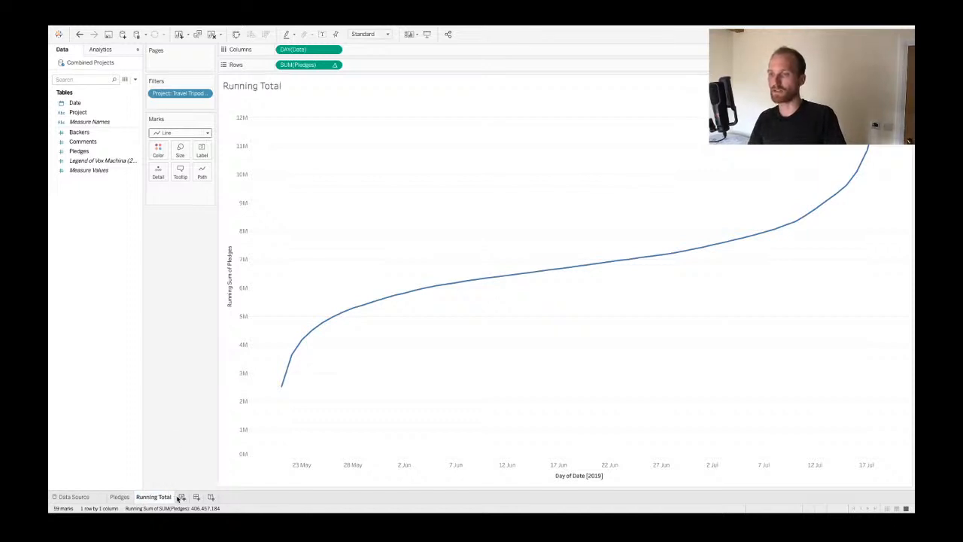
- Duplicate the Running Total worksheet and rename the copy as Day Number
{"action": "right_click", "coordinate": [160, 498]}
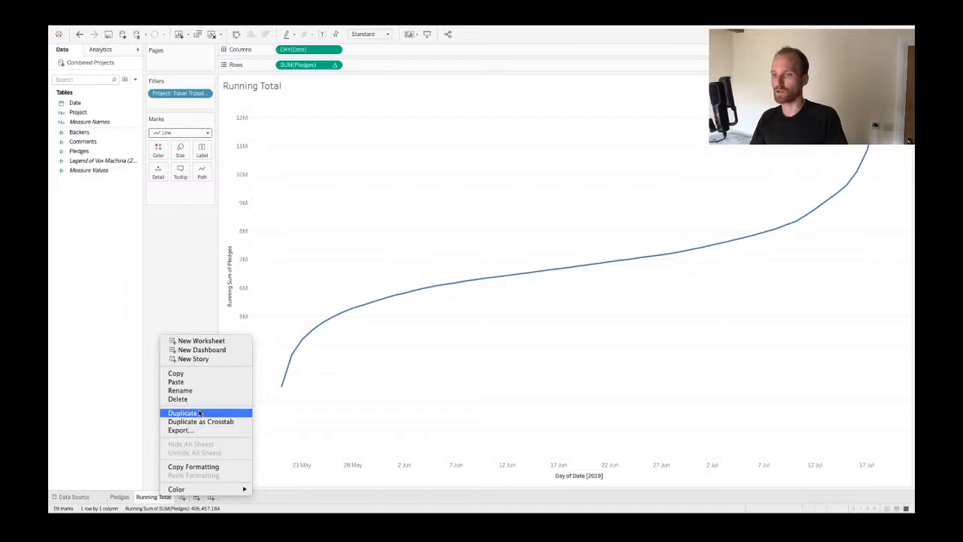
{"action": "left_click", "coordinate": [201, 411]}
{"action": "double_click", "coordinate": [198, 497]}
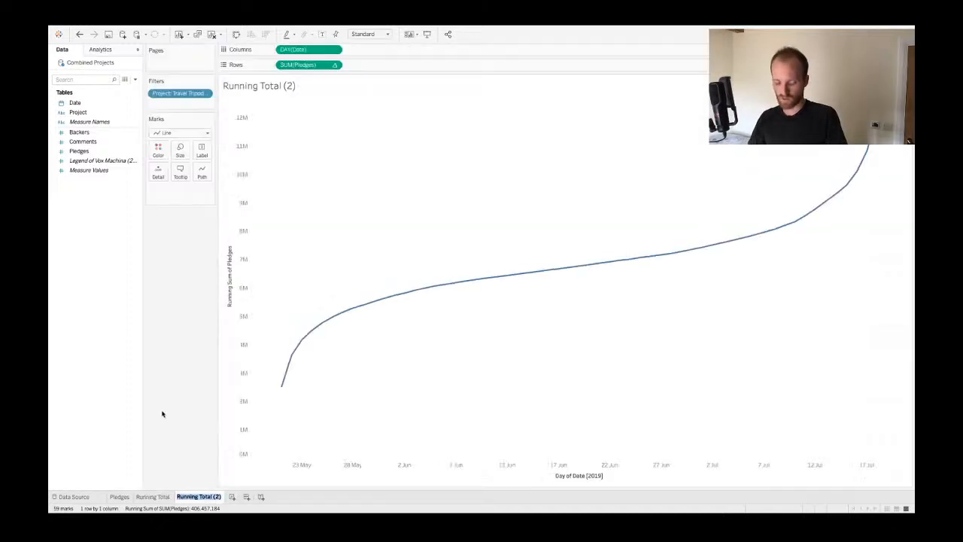
{"action": "type", "text": "Day Number"}
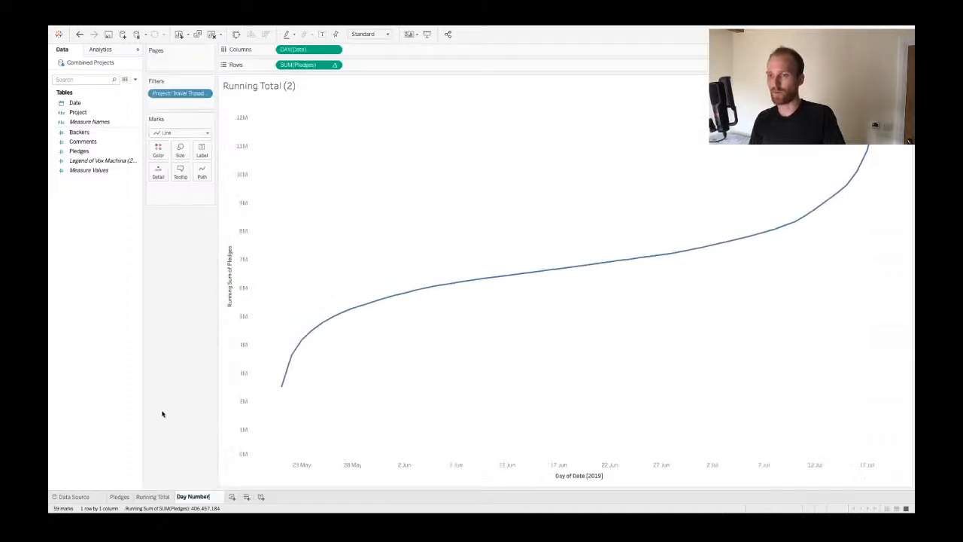
{"action": "key", "text": "Return"}
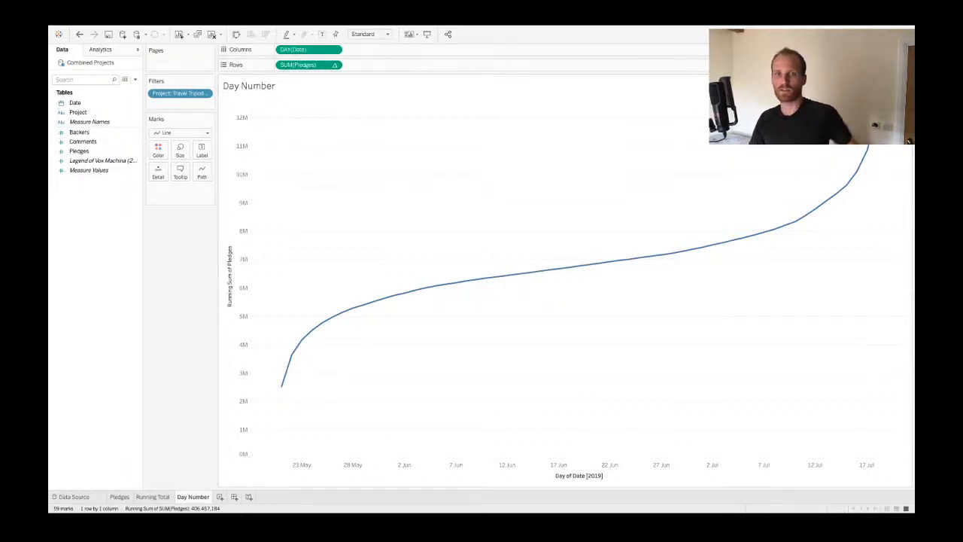
- Create a calculated field named _Index with the formula INDEX()
{"action": "right_click", "coordinate": [87, 198]}
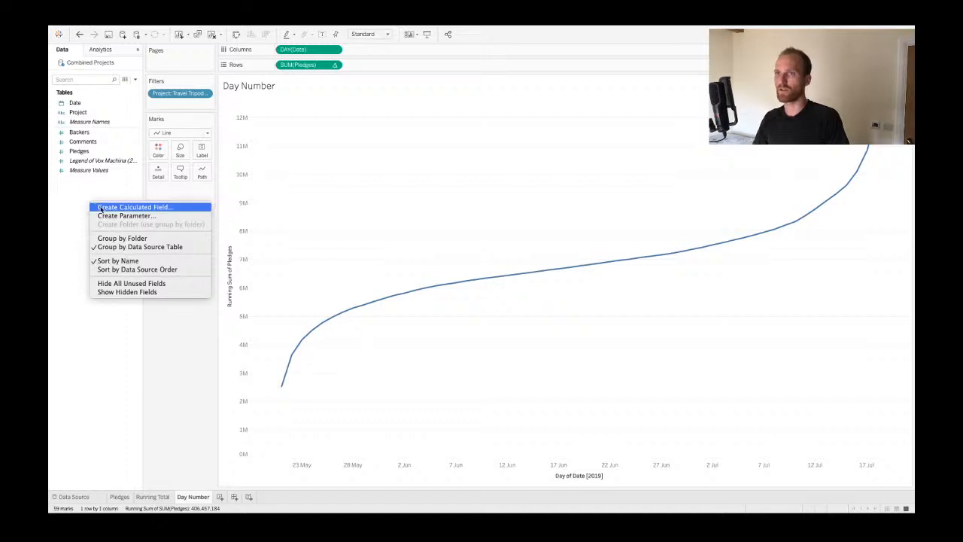
{"action": "left_click", "coordinate": [98, 208]}
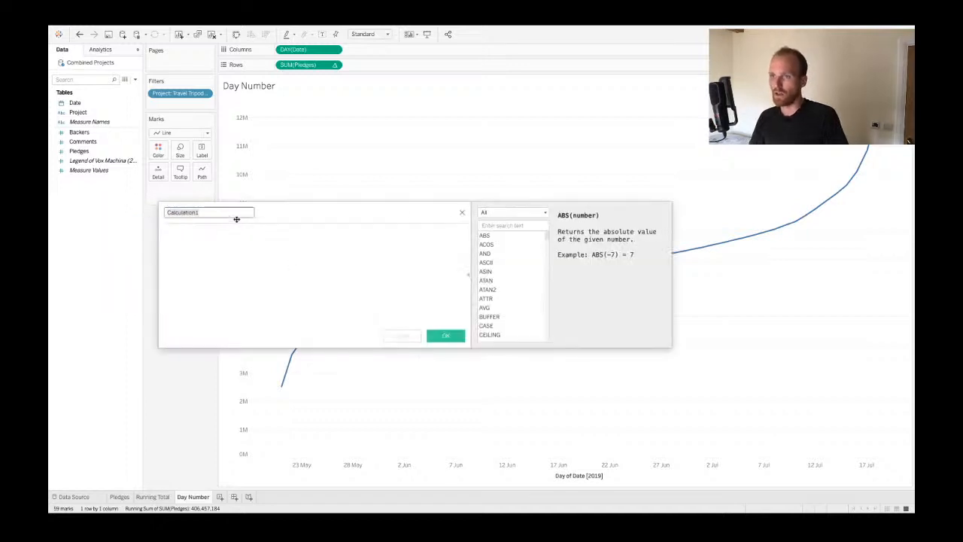
{"action": "type", "text": "_Index"}
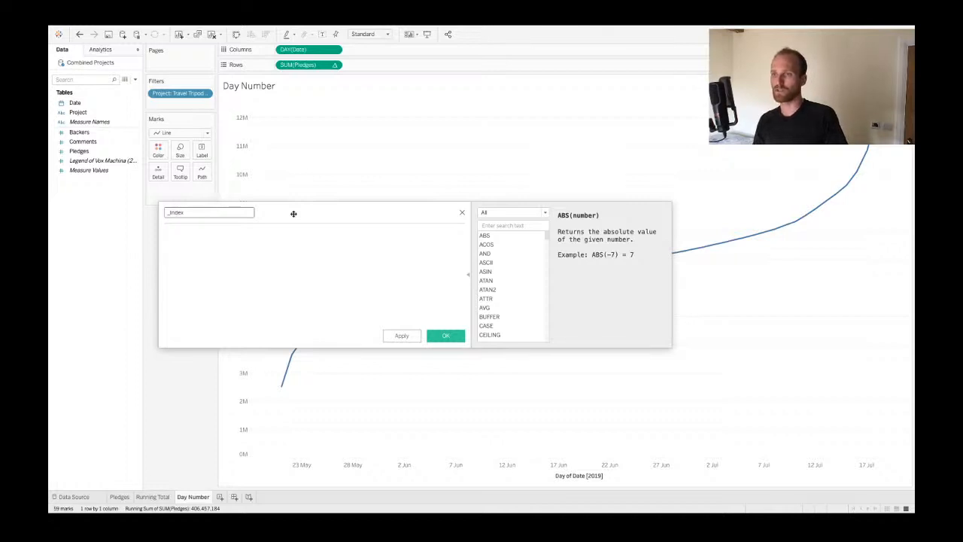
{"action": "key", "text": "Tab"}
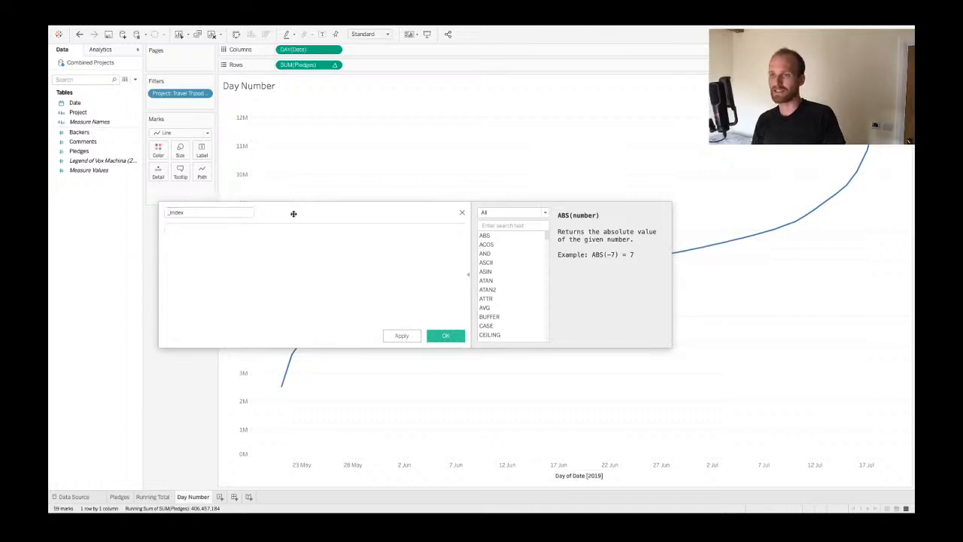
{"action": "type", "text": "IN"}
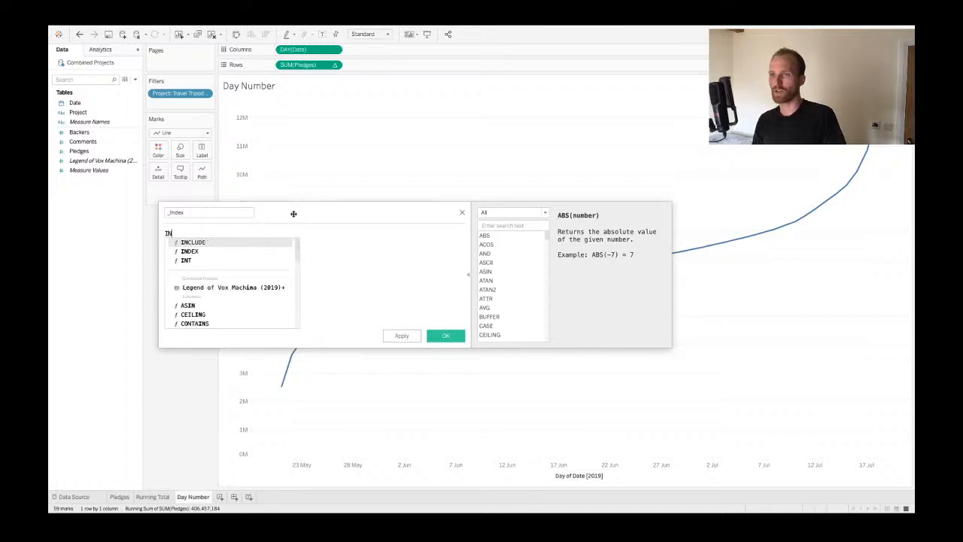
{"action": "type", "text": "DEX()"}
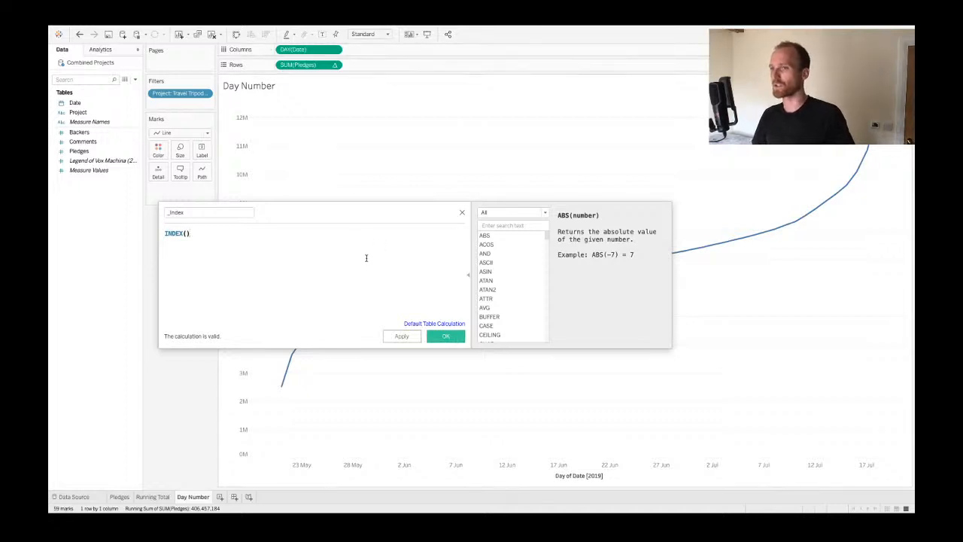
{"action": "left_click", "coordinate": [167, 213]}
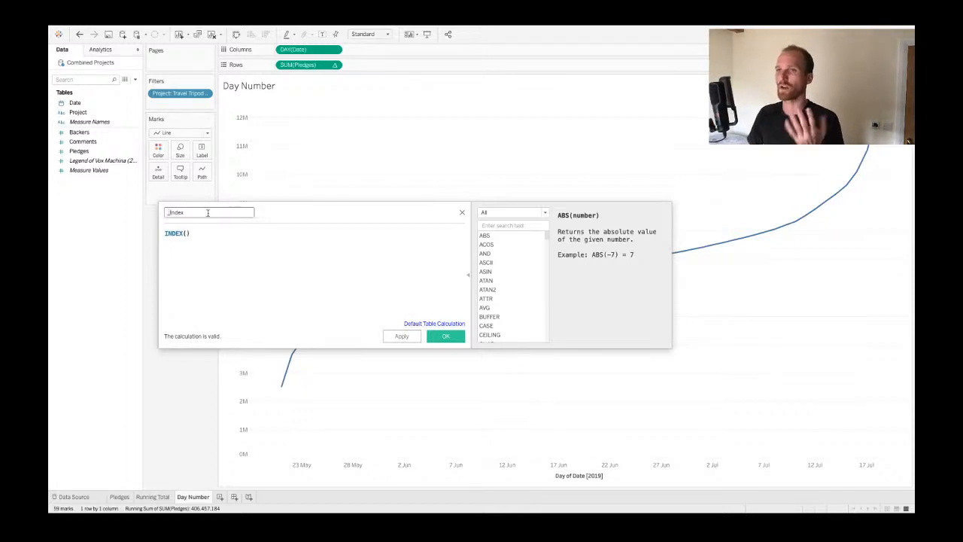
{"action": "left_click", "coordinate": [450, 338]}
{"action": "left_click", "coordinate": [88, 237]}
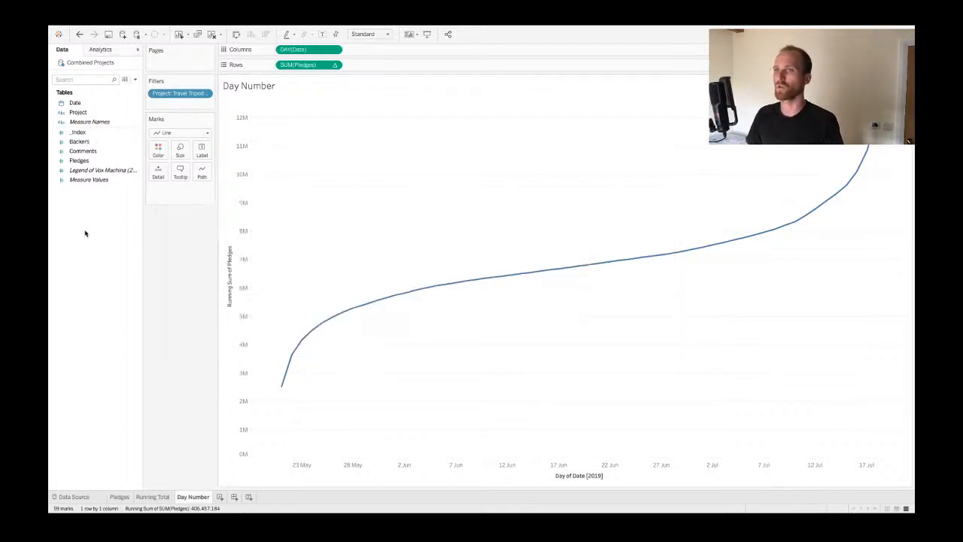
- Add _Index to Rows after the running sum of Pledges and change its line type to Step
{"action": "left_click", "coordinate": [78, 132]}
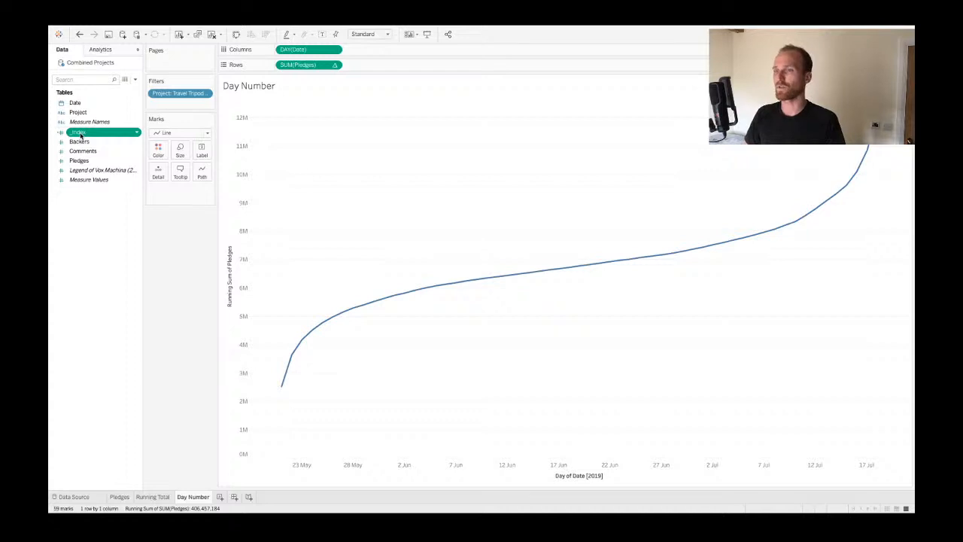
{"action": "left_click_drag", "start_coordinate": [79, 135], "coordinate": [380, 70]}
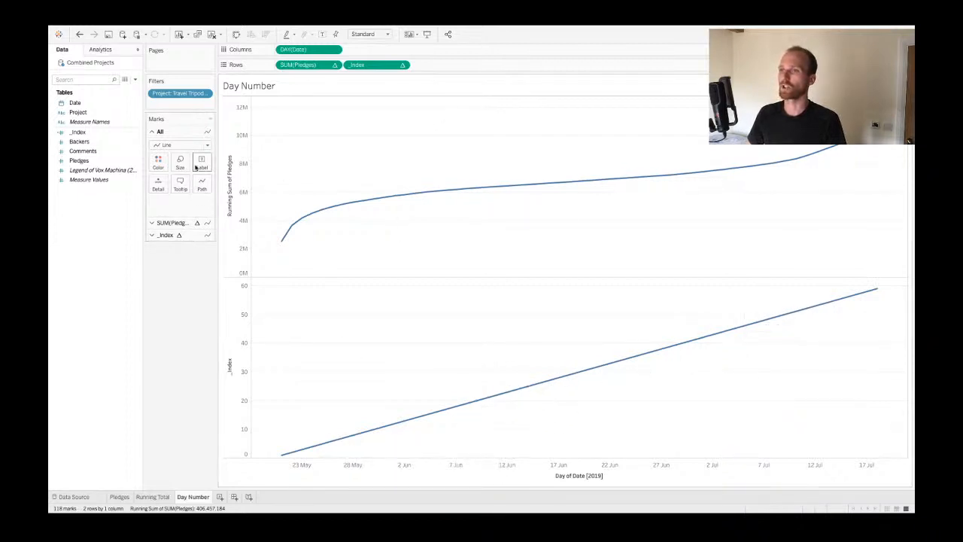
{"action": "left_click", "coordinate": [154, 234]}
{"action": "left_click", "coordinate": [201, 209]}
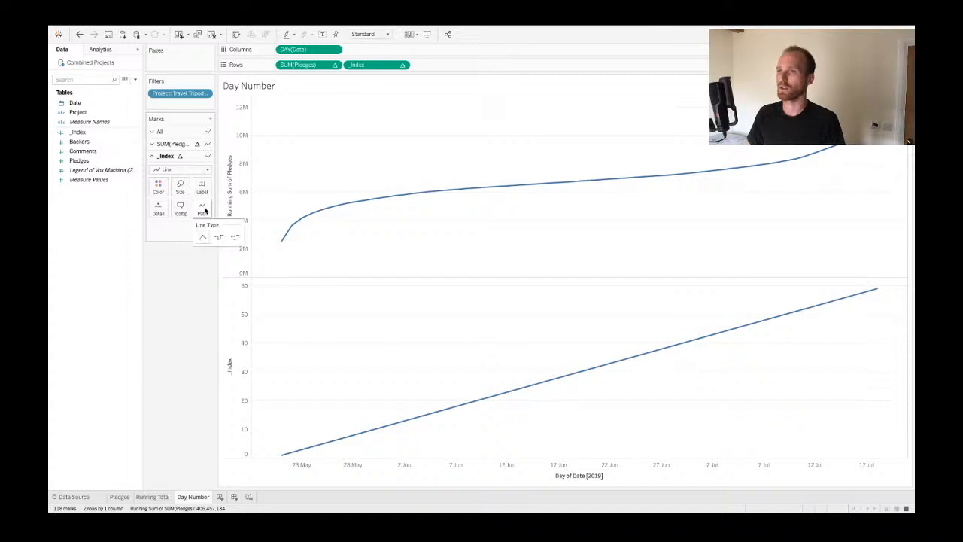
{"action": "left_click", "coordinate": [217, 238]}
{"action": "left_click", "coordinate": [399, 329]}
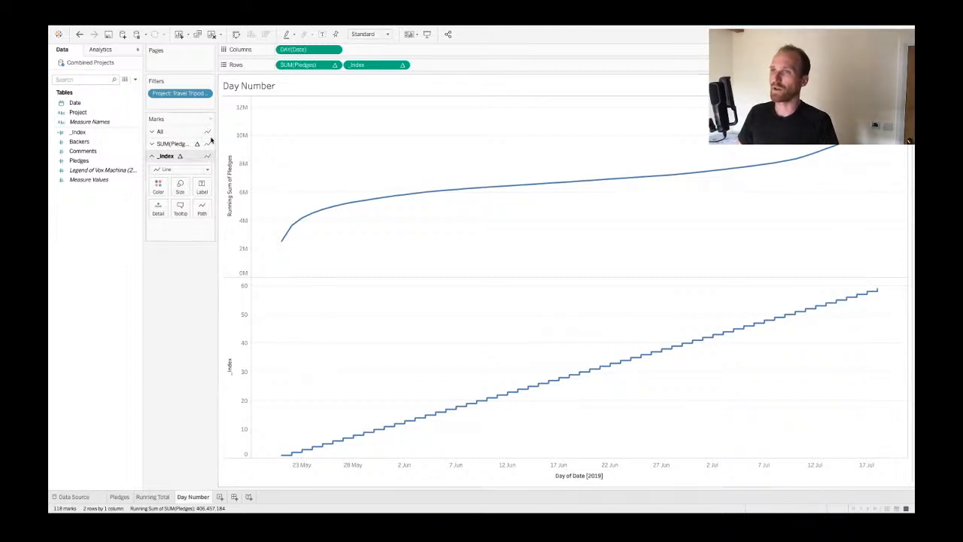
- Show the Project filter on the Day Number sheet and select only Snapmaker 2.0 (2019)
{"action": "left_click", "coordinate": [203, 95]}
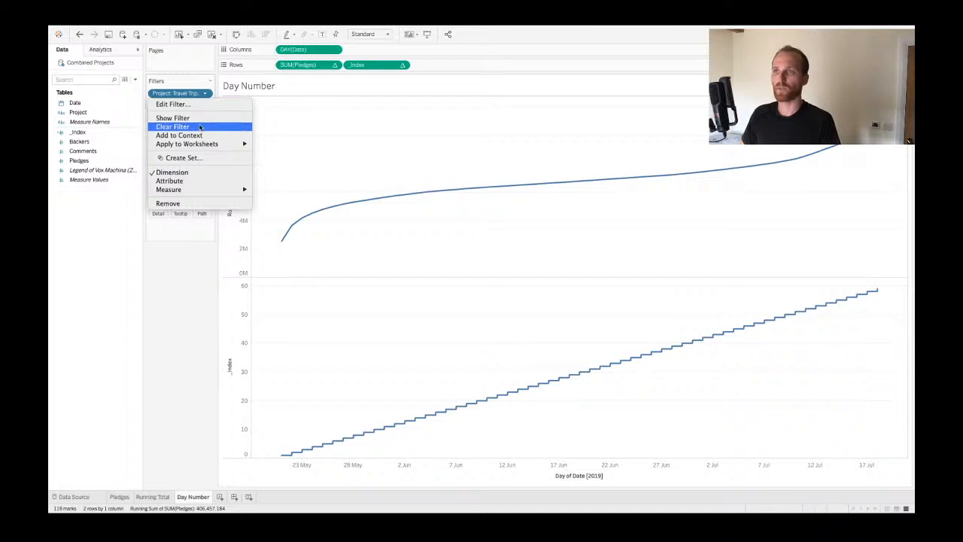
{"action": "left_click", "coordinate": [436, 137]}
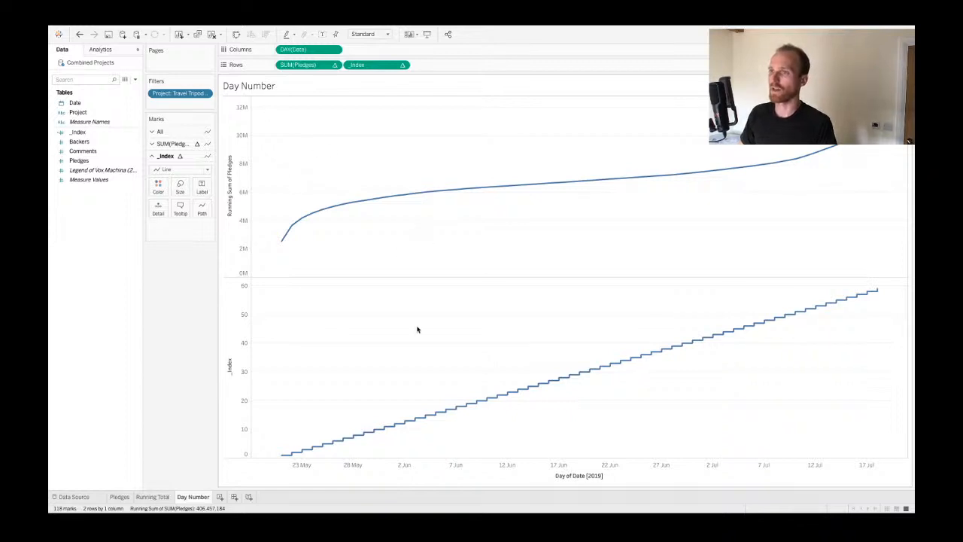
{"action": "left_click", "coordinate": [205, 94]}
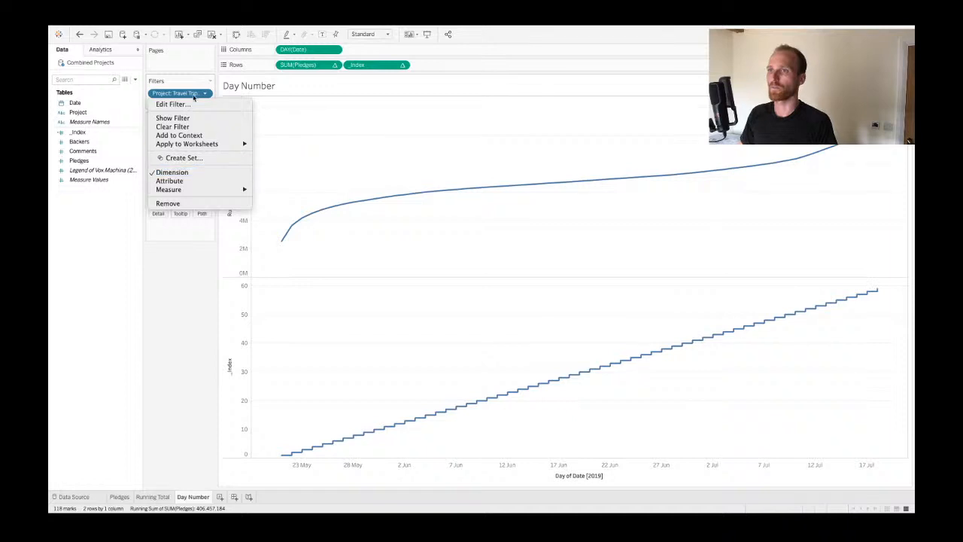
{"action": "left_click", "coordinate": [198, 119]}
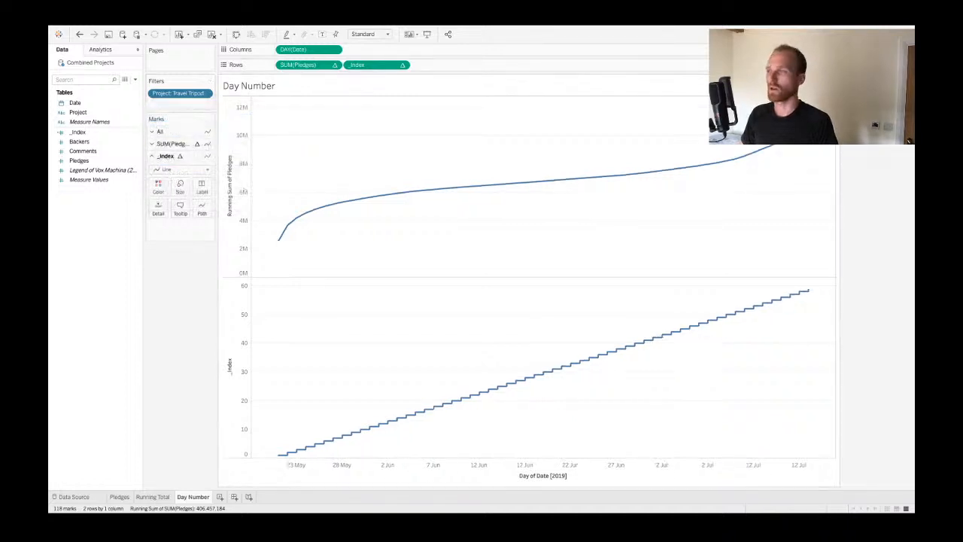
{"action": "left_click", "coordinate": [849, 78]}
{"action": "left_click", "coordinate": [849, 88]}
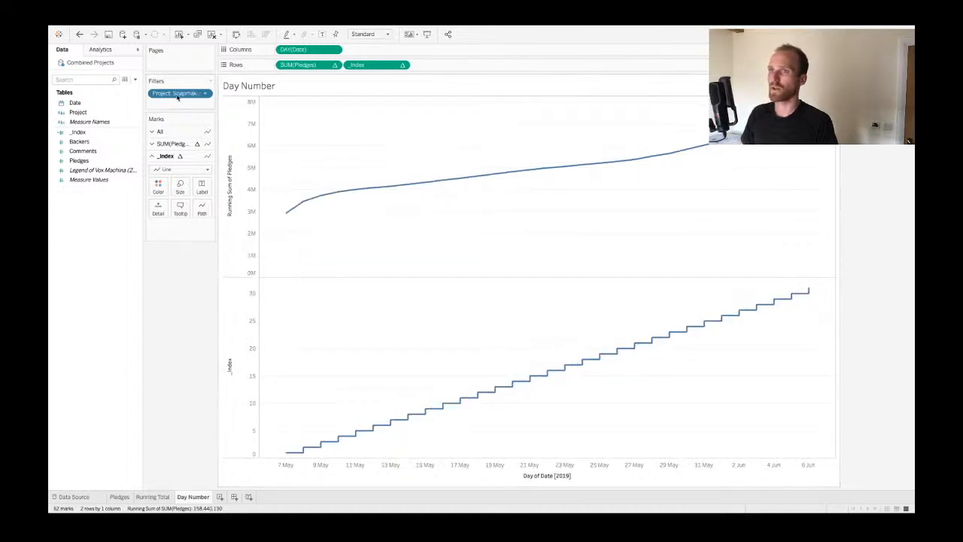
- Color the marks of both charts by Project
{"action": "left_click", "coordinate": [160, 131]}
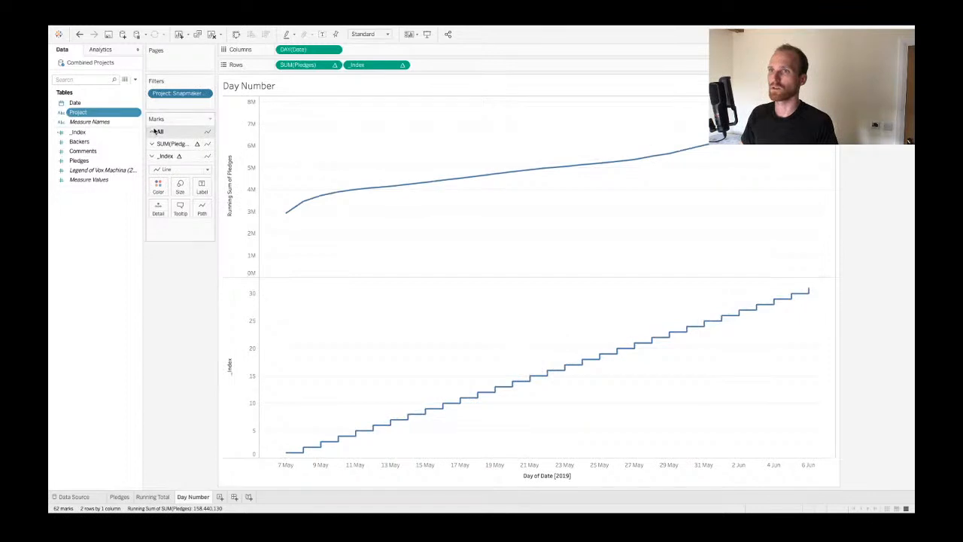
{"action": "left_click_drag", "start_coordinate": [77, 113], "coordinate": [158, 161]}
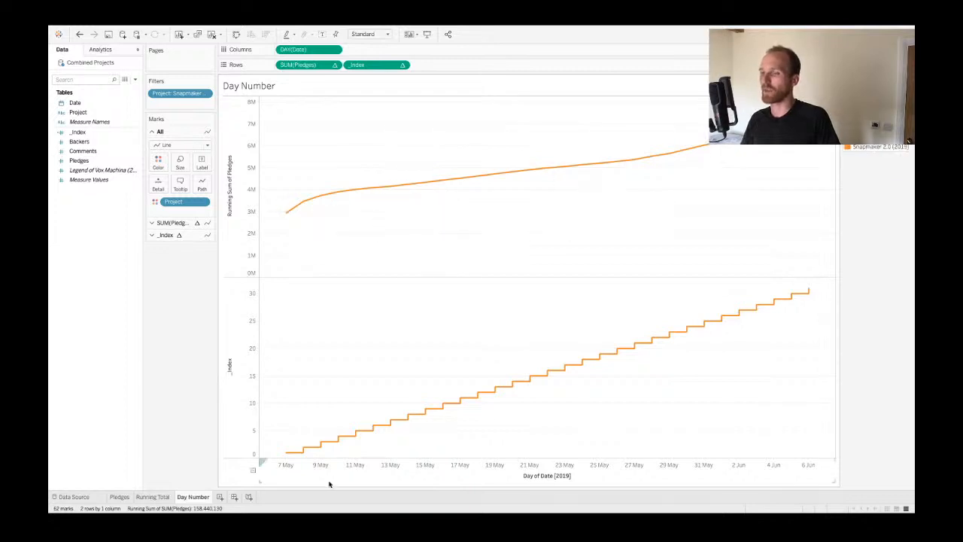
- Inspect the _Index values of individual days on the stepped line and move the Project filter and legend beneath the Marks card
{"action": "mouse_move", "coordinate": [301, 456]}
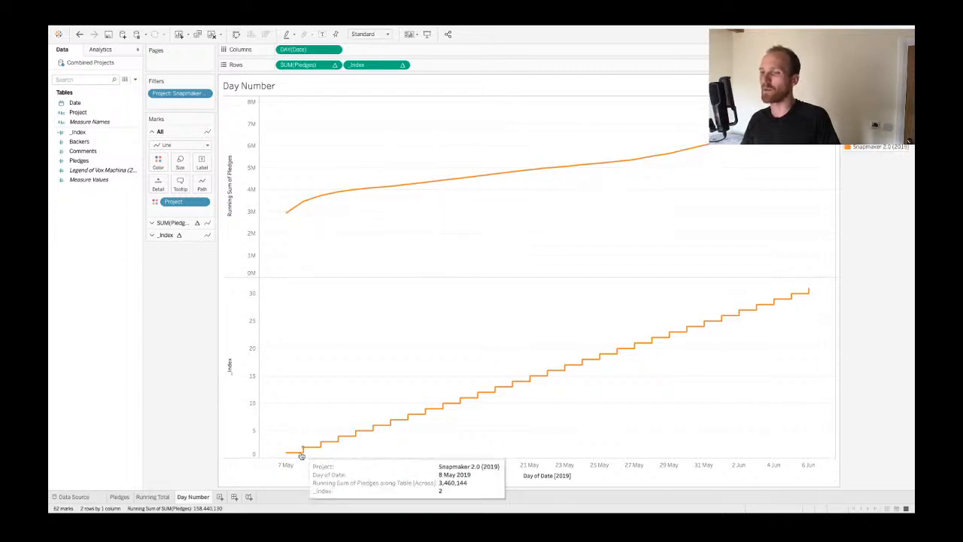
{"action": "left_click", "coordinate": [287, 453]}
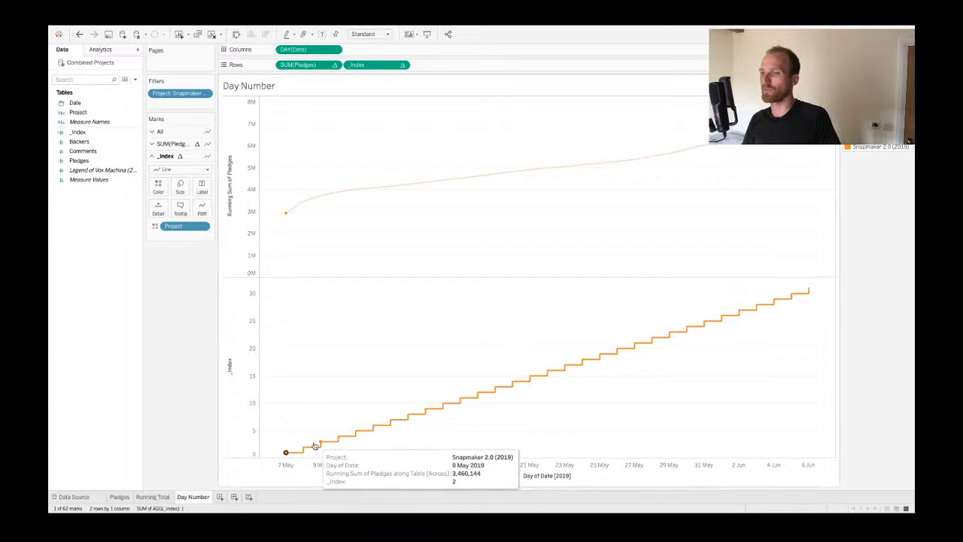
{"action": "left_click", "coordinate": [306, 448]}
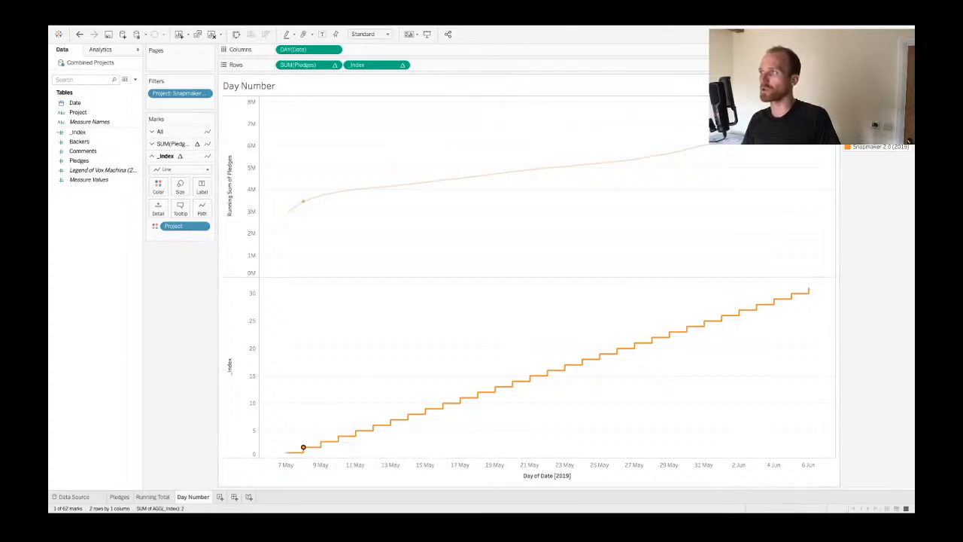
{"action": "left_click_drag", "start_coordinate": [910, 141], "coordinate": [200, 259]}
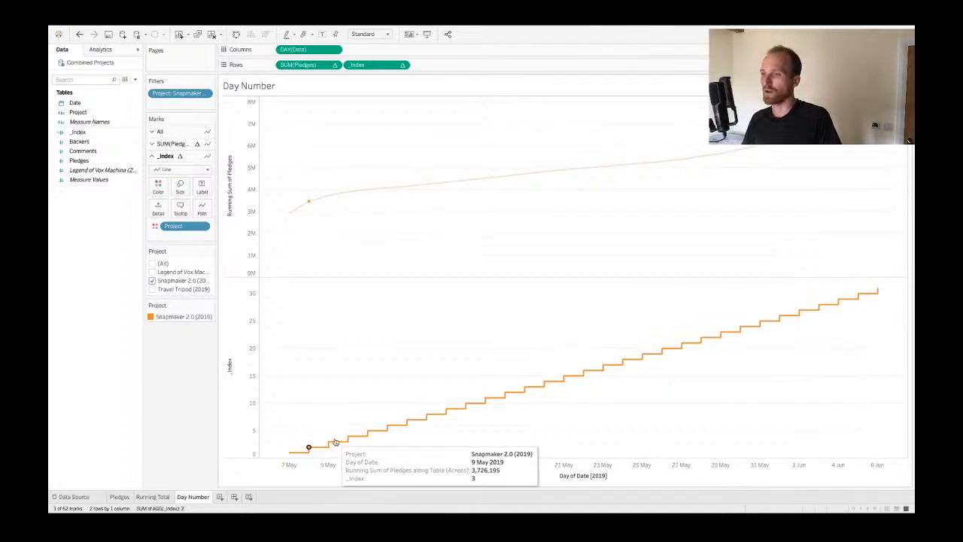
{"action": "left_click", "coordinate": [333, 442]}
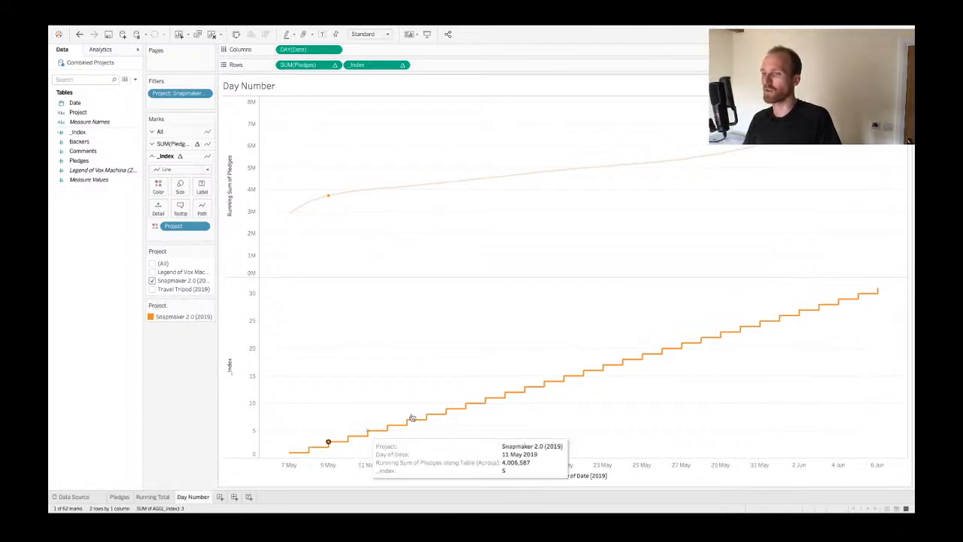
{"action": "left_click", "coordinate": [466, 403]}
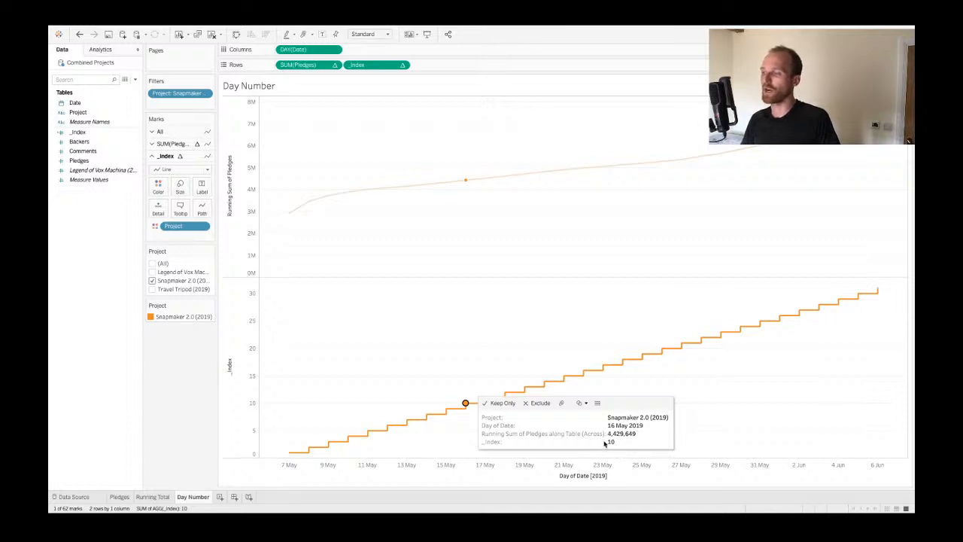
{"action": "left_click", "coordinate": [473, 396]}
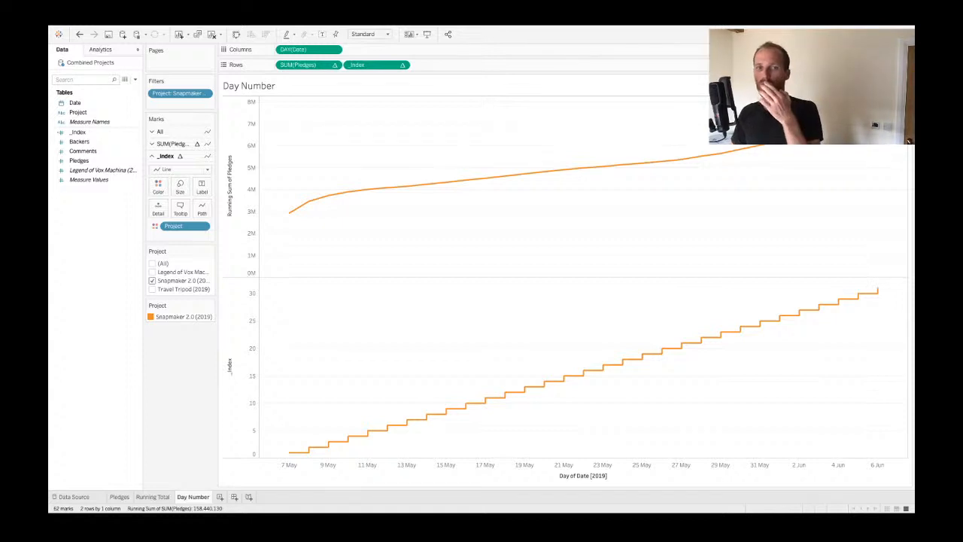
- Set the _Index table calculation to compute using Specific Dimensions with only Day of Date checked
{"action": "left_click", "coordinate": [401, 66]}
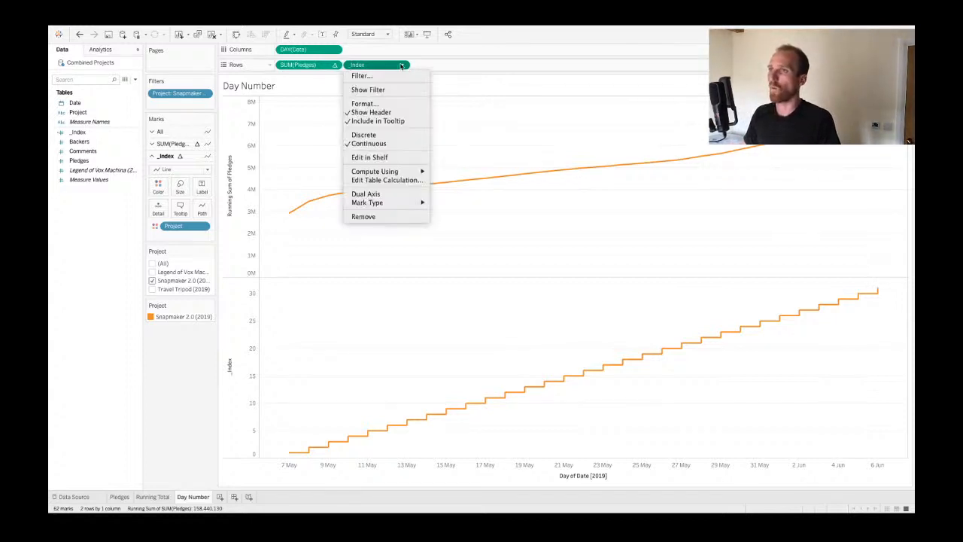
{"action": "left_click", "coordinate": [383, 181]}
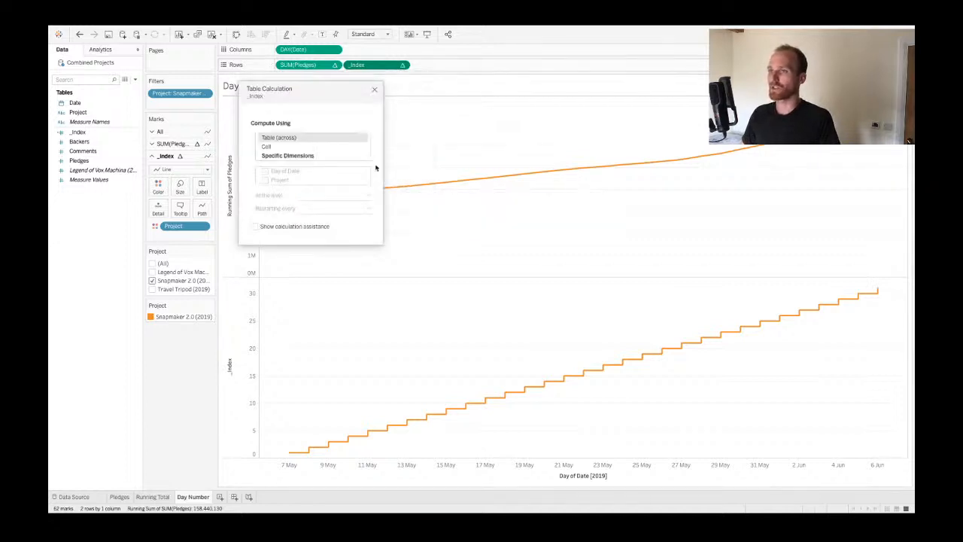
{"action": "left_click", "coordinate": [270, 147]}
{"action": "left_click", "coordinate": [269, 156]}
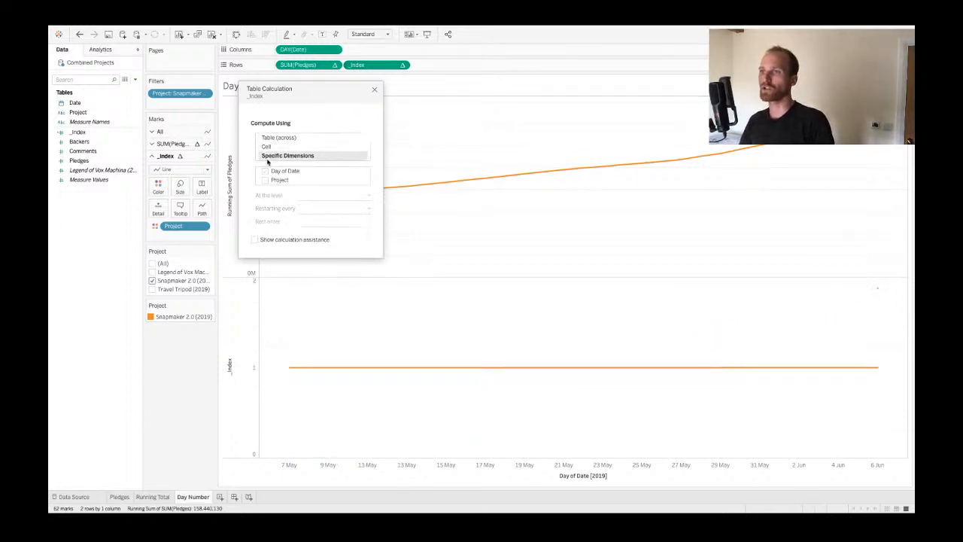
{"action": "left_click_drag", "start_coordinate": [328, 87], "coordinate": [521, 74]}
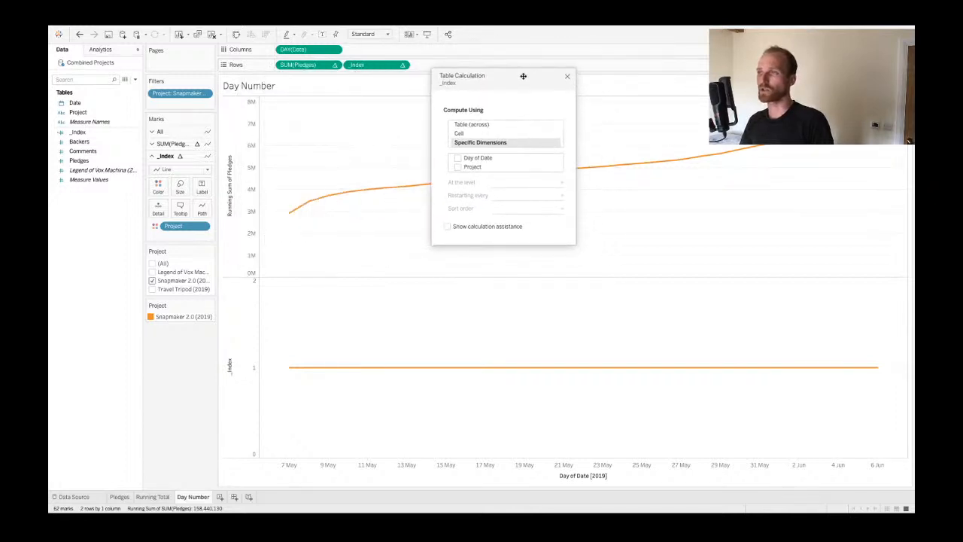
{"action": "left_click", "coordinate": [457, 161]}
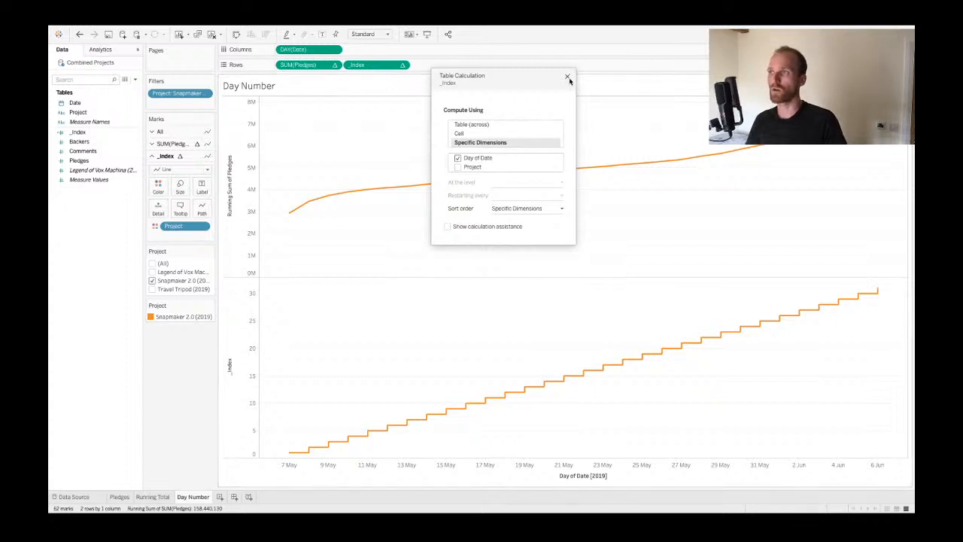
- Try computing _Index by Project alone and by both dimensions, then restore Day of Date only and close the table calculation settings
{"action": "left_click", "coordinate": [457, 159]}
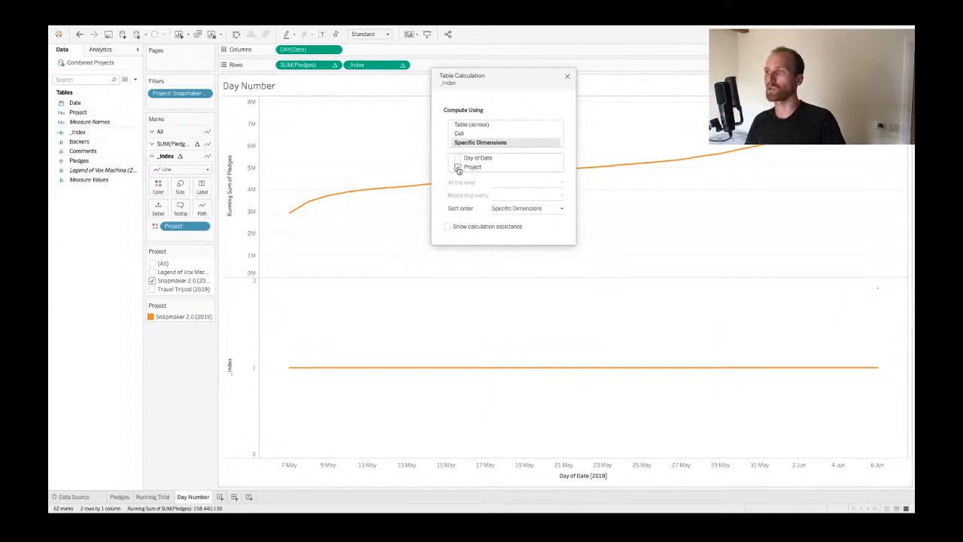
{"action": "left_click", "coordinate": [458, 159]}
{"action": "left_click", "coordinate": [457, 166]}
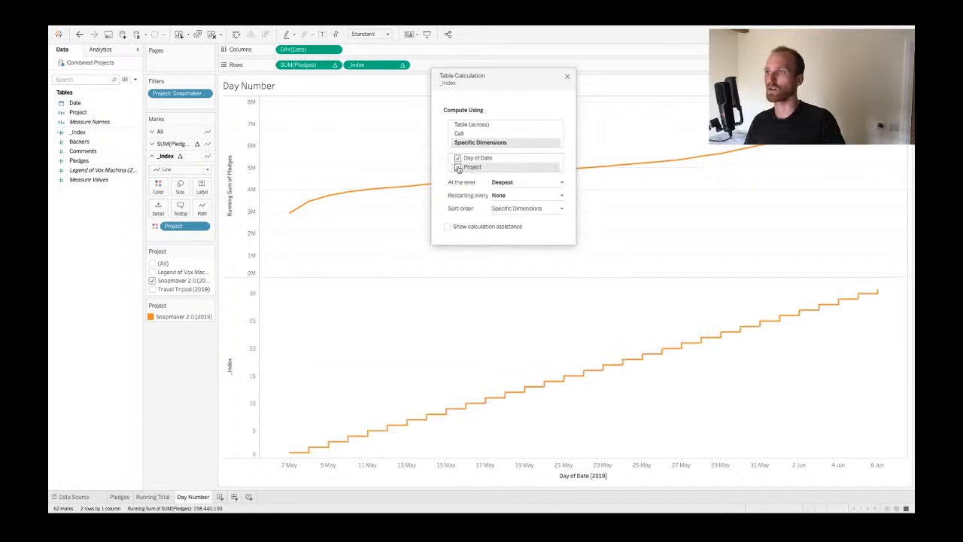
{"action": "left_click", "coordinate": [458, 166]}
{"action": "left_click", "coordinate": [458, 166]}
{"action": "left_click", "coordinate": [457, 167]}
{"action": "left_click", "coordinate": [457, 158]}
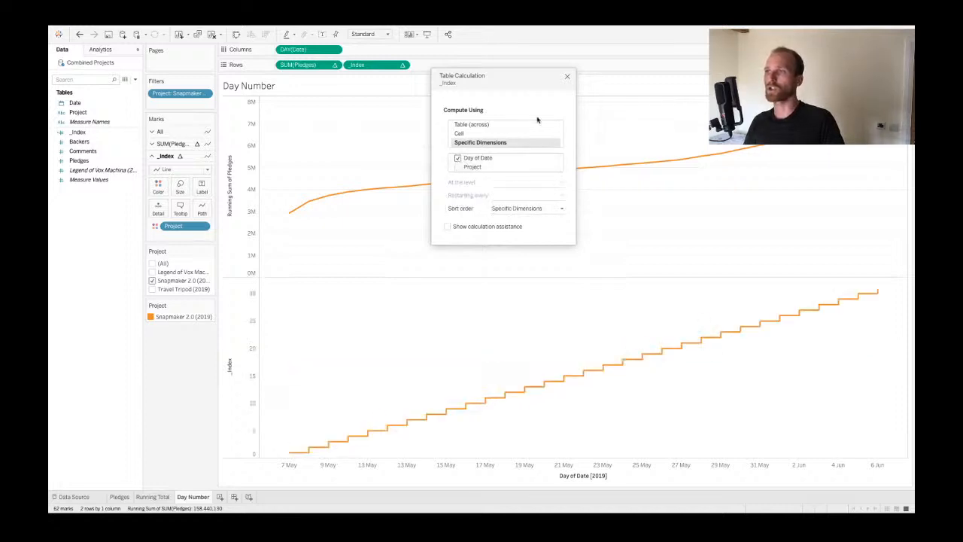
{"action": "left_click", "coordinate": [568, 77]}
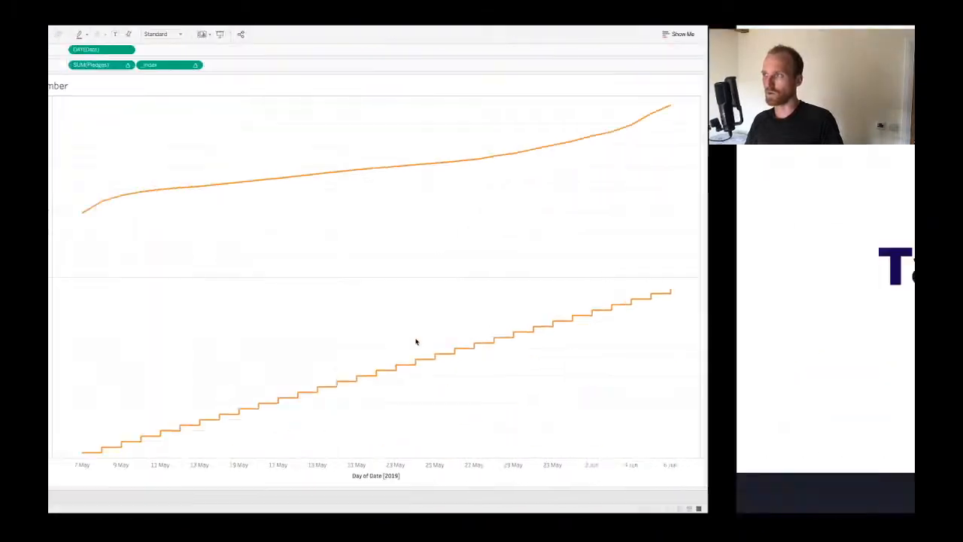
- Switch to the slideshow and bring up the Table Calculations slide with the weekday-by-month grid
{"action": "key", "text": "ctrl+Right"}
{"action": "key", "text": "ctrl+Left"}
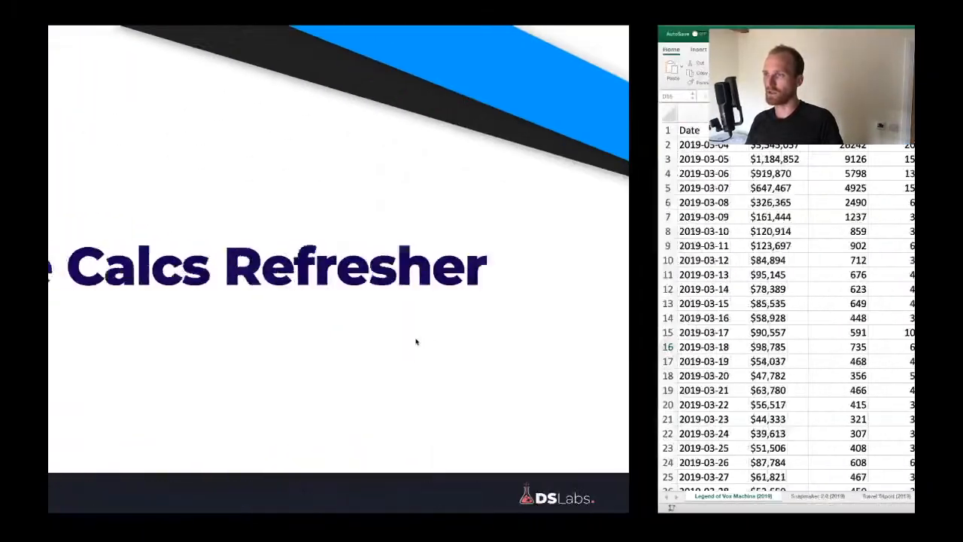
{"action": "left_click", "coordinate": [363, 328]}
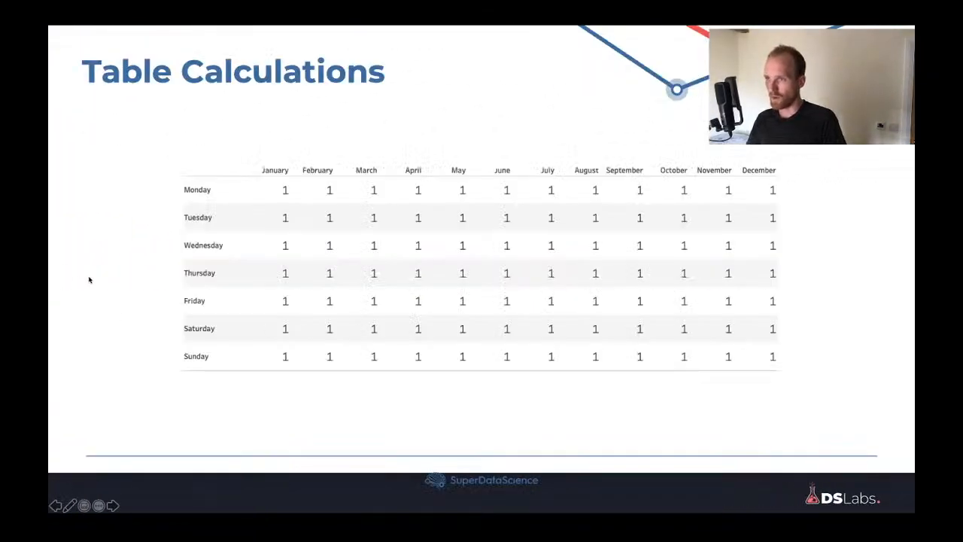
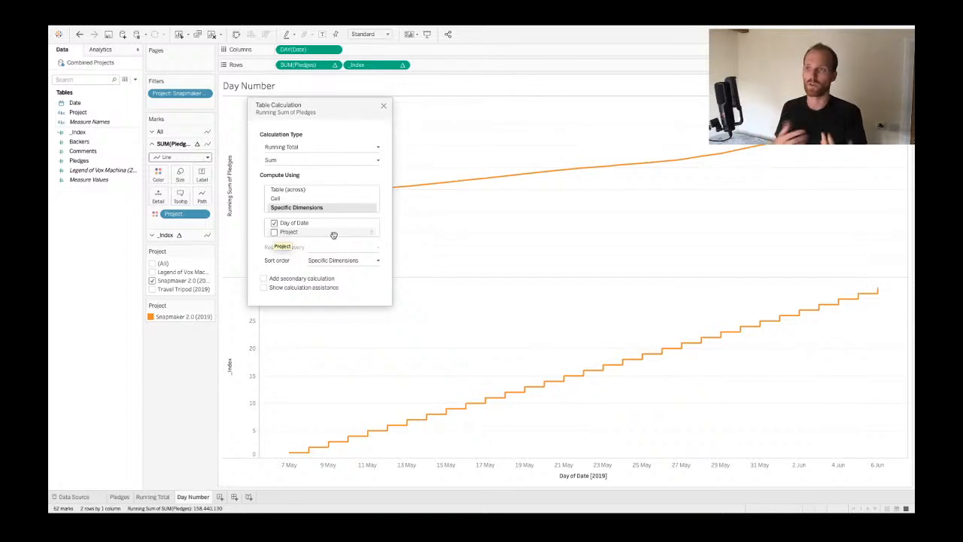
- Try computing the running sum of Pledges with no dimension checked, compare it with the slide, then restore Day of Date and close the settings
{"action": "left_click", "coordinate": [275, 223]}
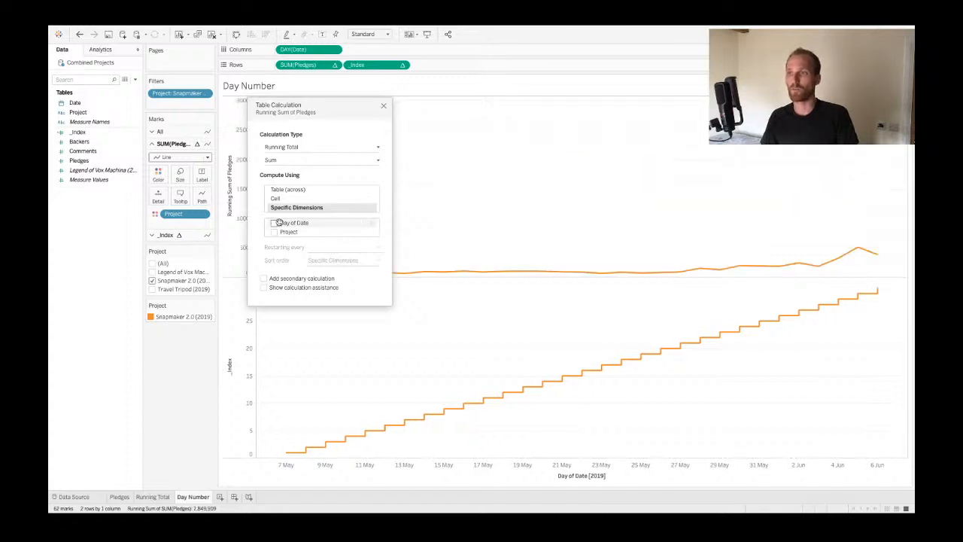
{"action": "left_click_drag", "start_coordinate": [344, 106], "coordinate": [192, 82]}
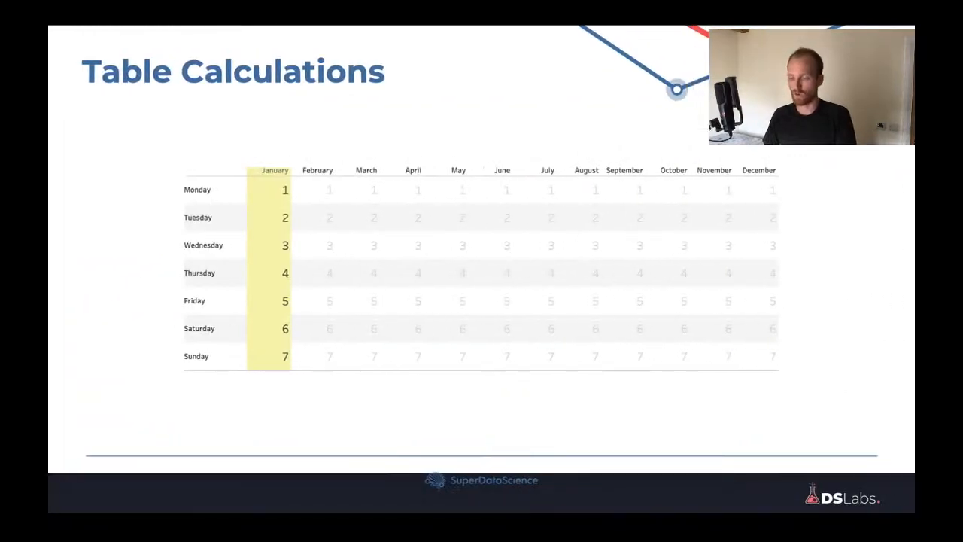
{"action": "key", "text": "Left"}
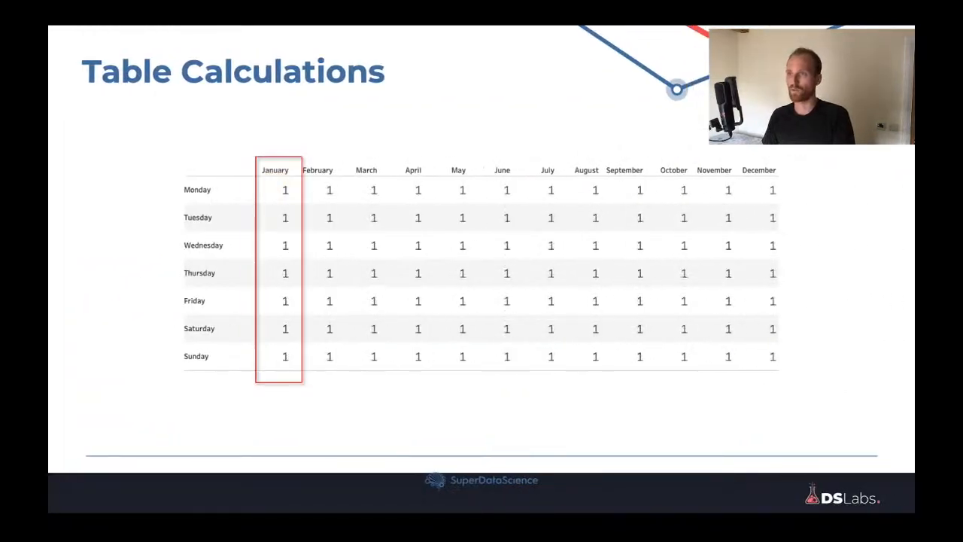
{"action": "key", "text": "Left"}
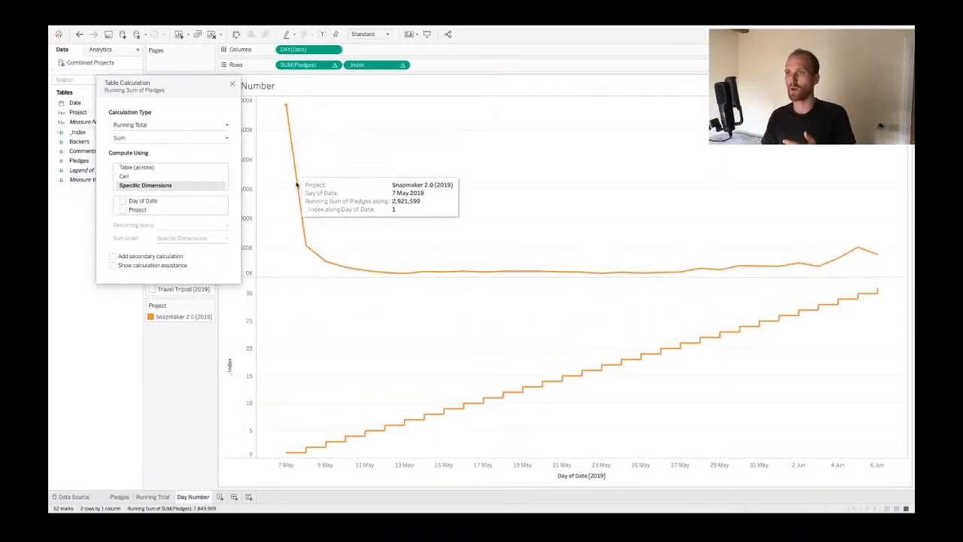
{"action": "left_click", "coordinate": [124, 202]}
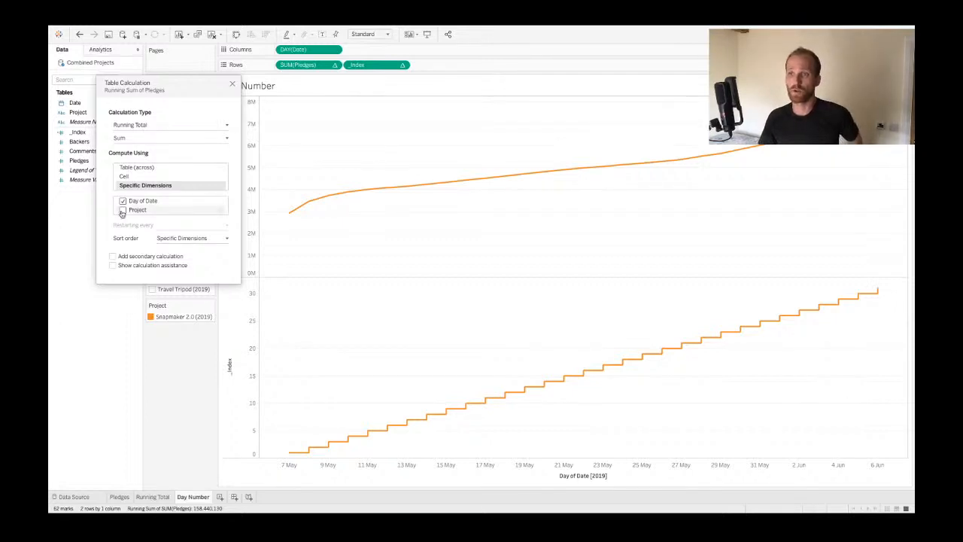
{"action": "left_click", "coordinate": [233, 85]}
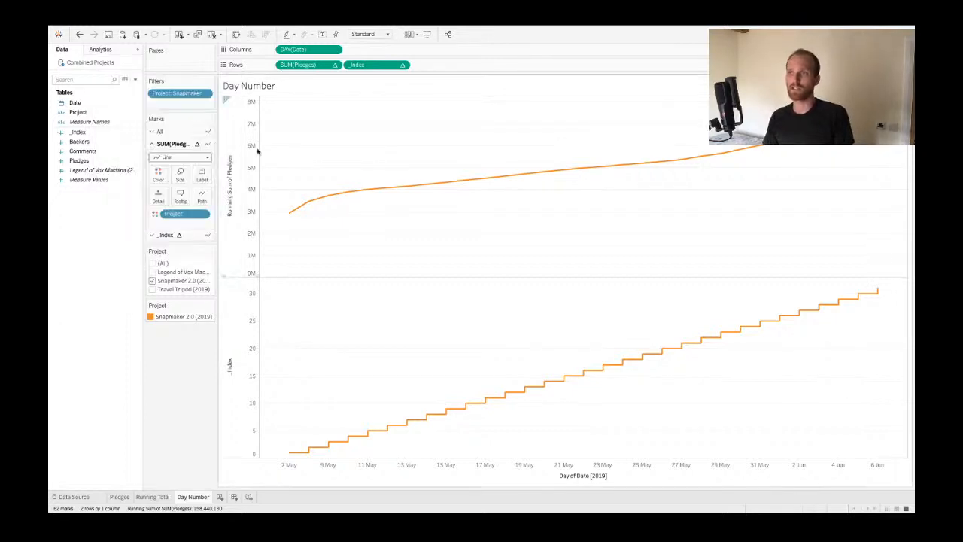
- Duplicate the Day Number sheet and name the copy "Example for Scope"
{"action": "right_click", "coordinate": [213, 498]}
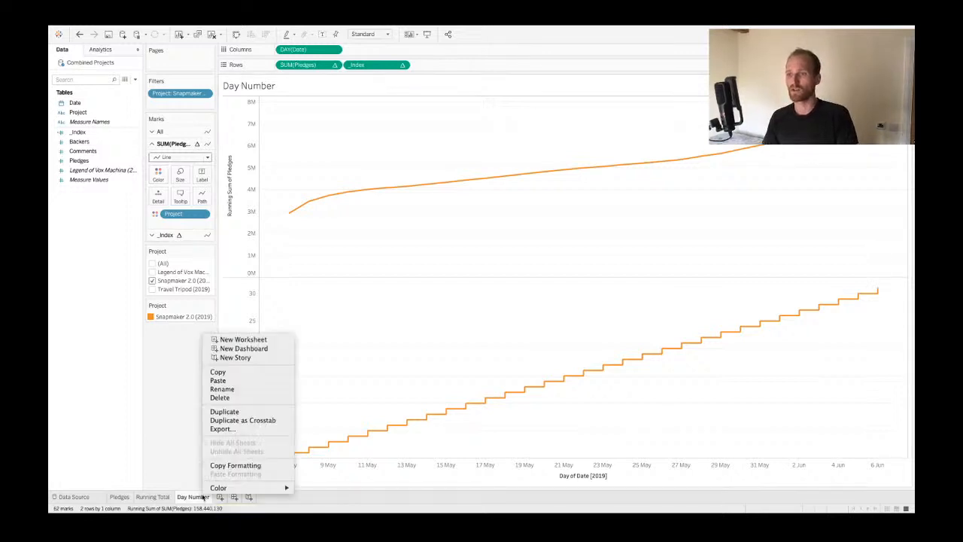
{"action": "left_click", "coordinate": [227, 410]}
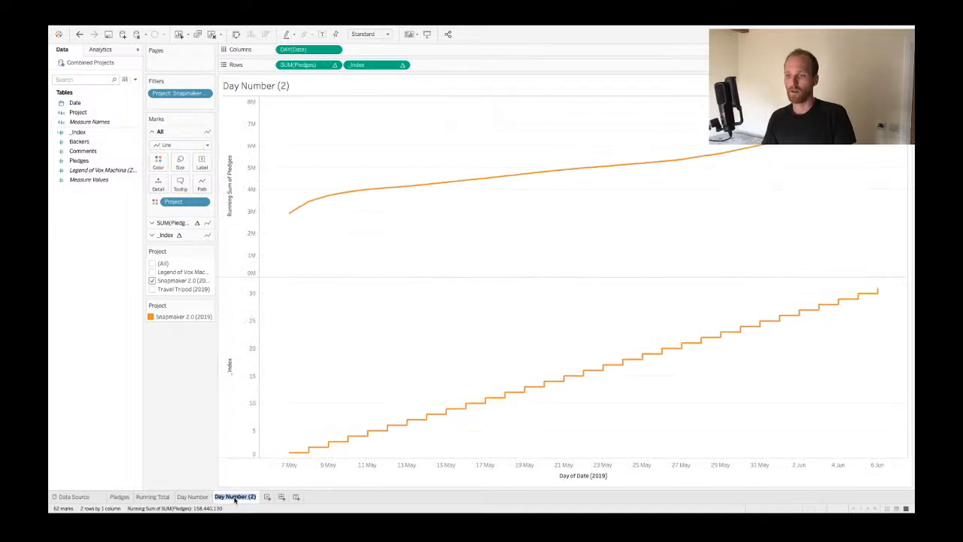
{"action": "type", "text": "Exampl"}
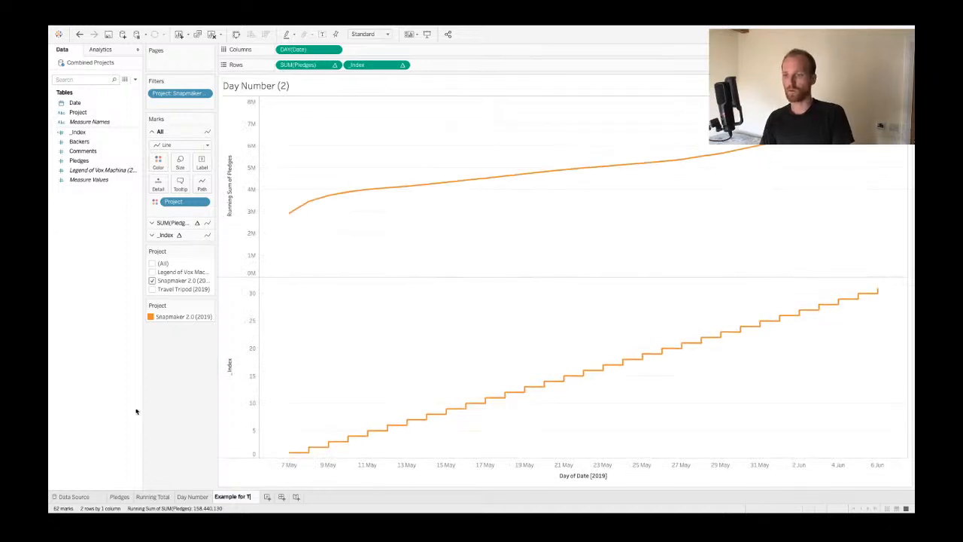
{"action": "type", "text": "e for Scope"}
{"action": "key", "text": "Return"}
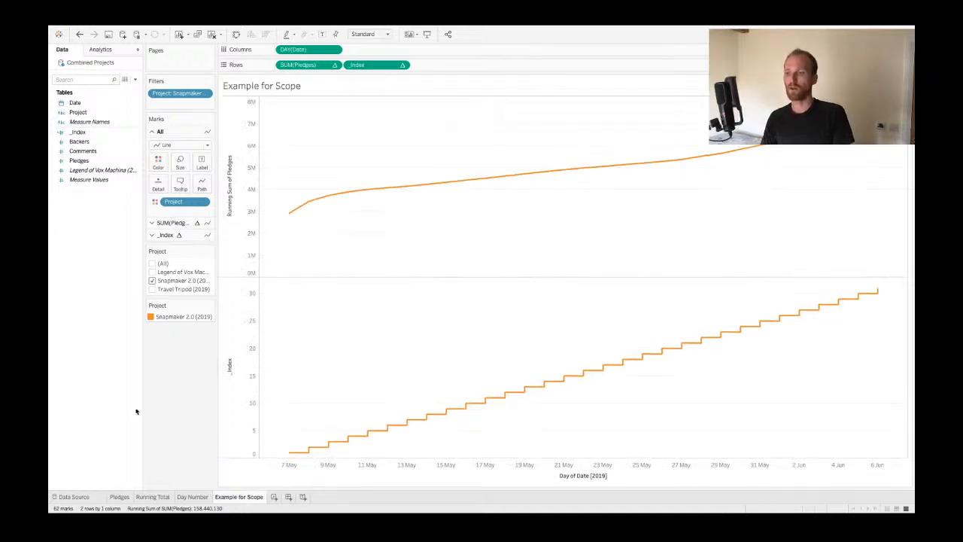
- Remove the _Index measure from Rows and the Project filter from the Example for Scope sheet
{"action": "left_click_drag", "start_coordinate": [376, 65], "coordinate": [178, 366]}
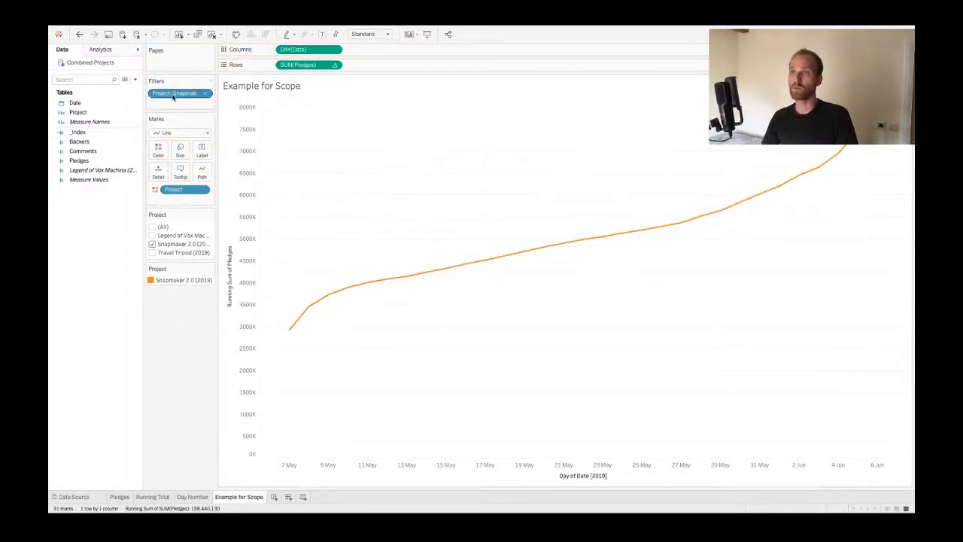
{"action": "left_click_drag", "start_coordinate": [174, 93], "coordinate": [174, 374]}
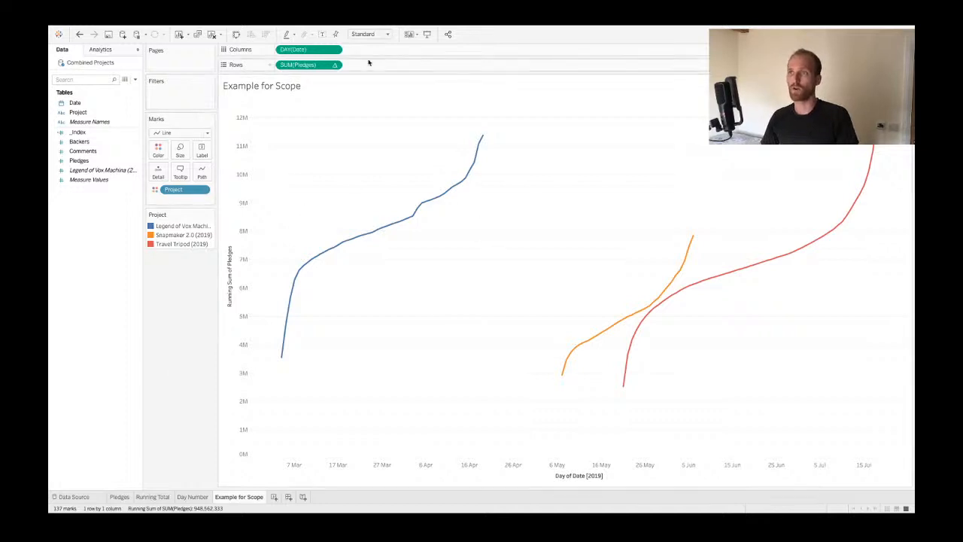
{"action": "left_click", "coordinate": [335, 65]}
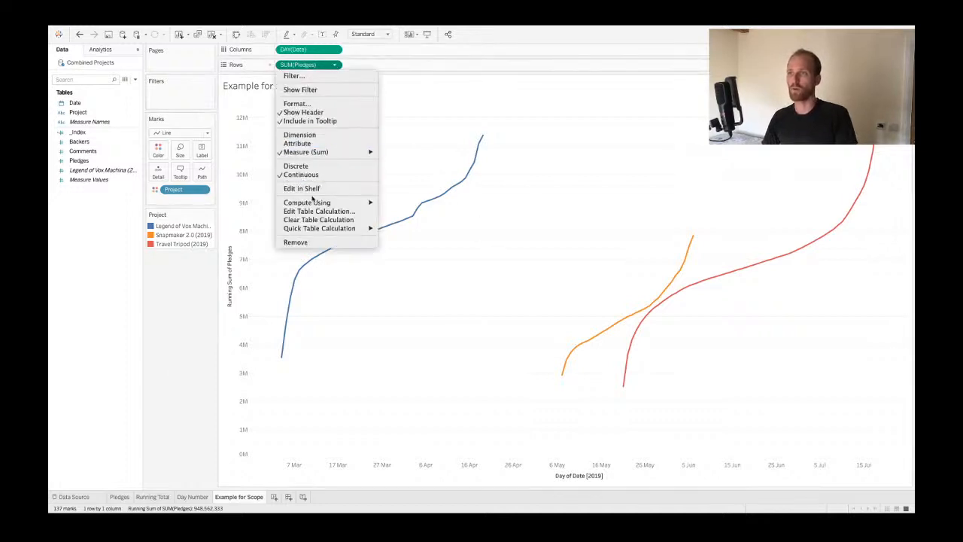
{"action": "left_click", "coordinate": [312, 242]}
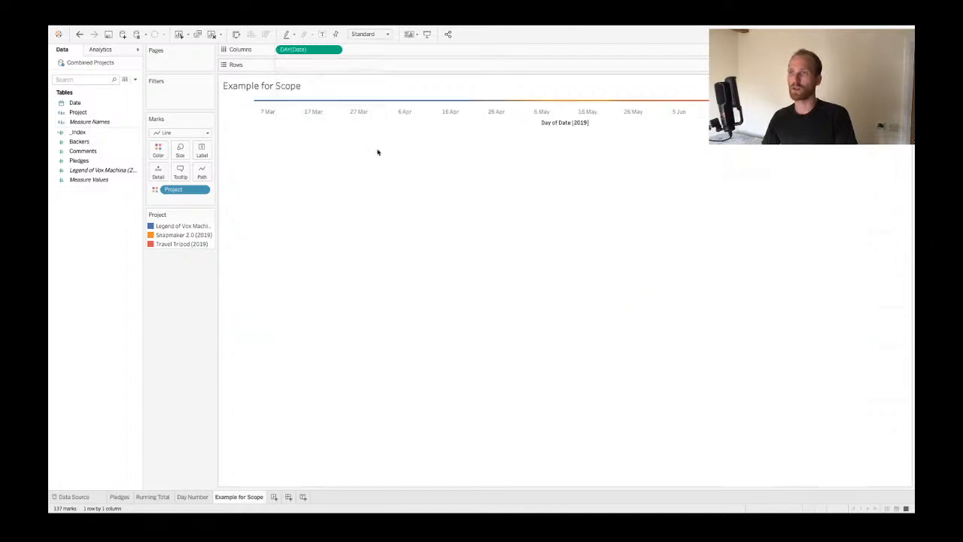
{"action": "key", "text": "ctrl+z"}
- Clear the table calculation on SUM(Pledges) and reapply it as a Running Total quick table calculation
{"action": "left_click", "coordinate": [335, 65]}
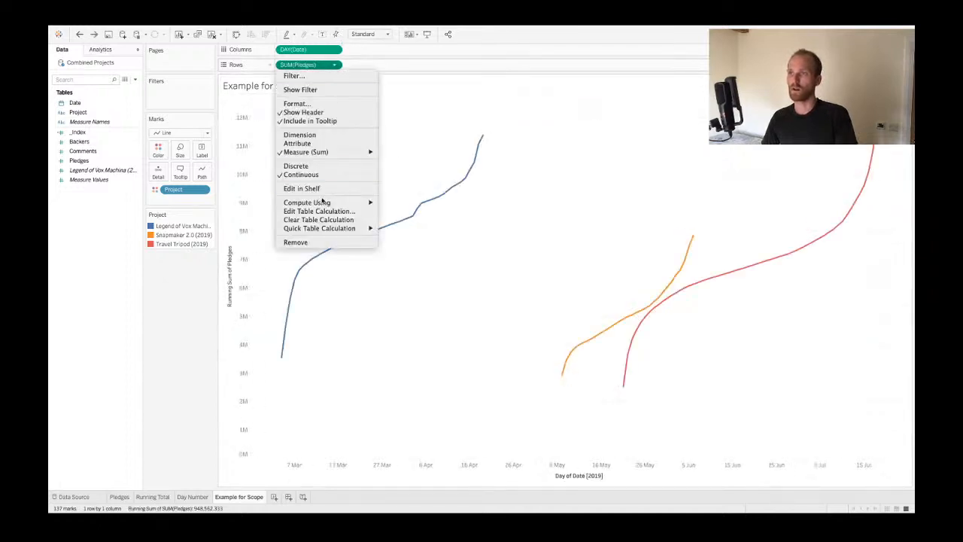
{"action": "left_click", "coordinate": [318, 219]}
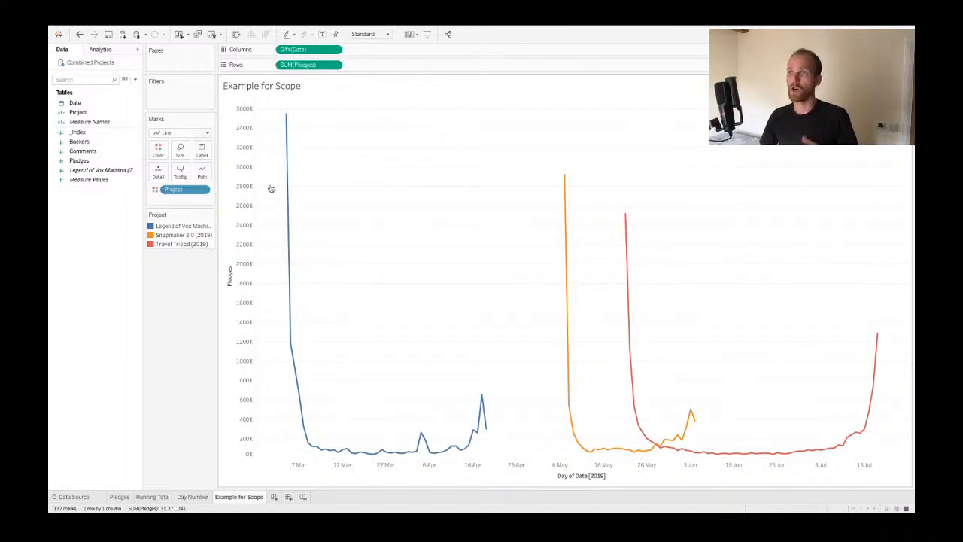
{"action": "left_click", "coordinate": [333, 65]}
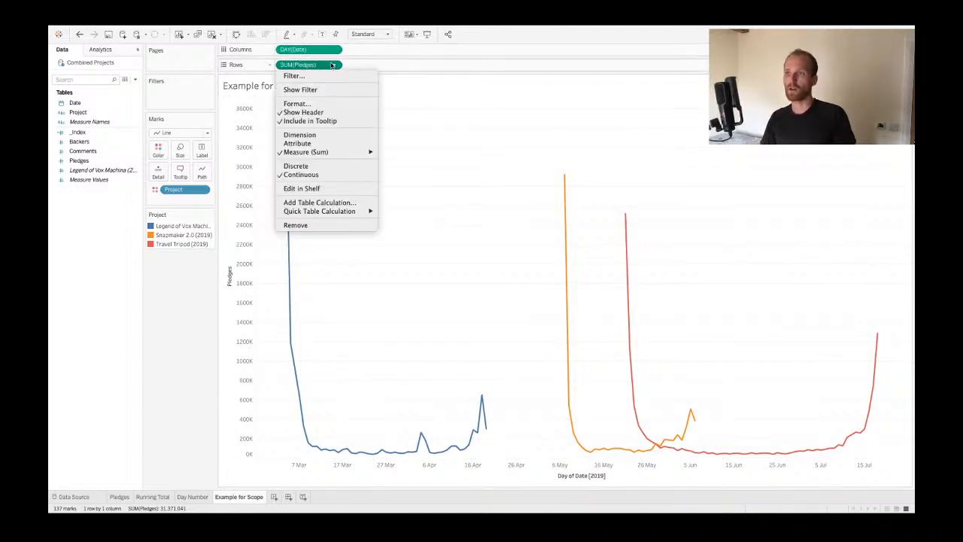
{"action": "mouse_move", "coordinate": [343, 213]}
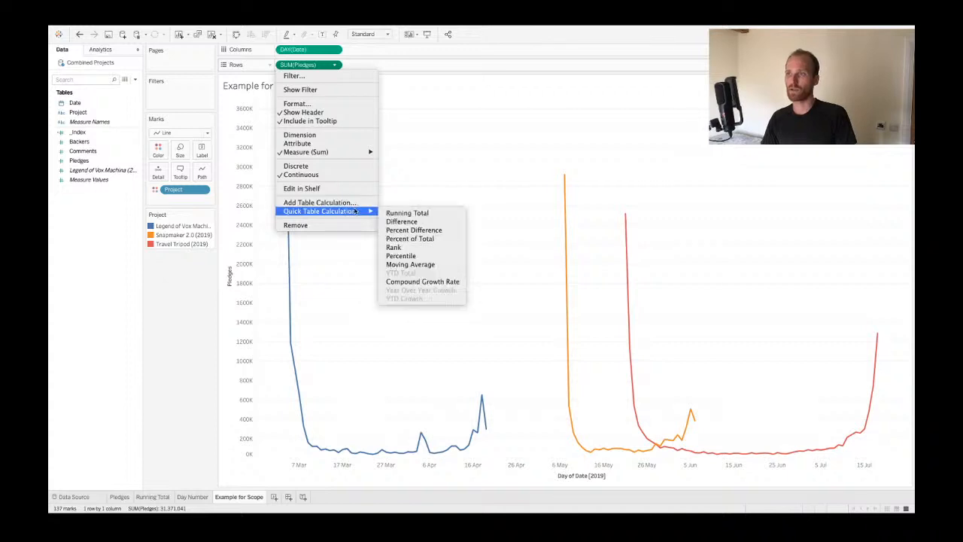
{"action": "left_click", "coordinate": [407, 213]}
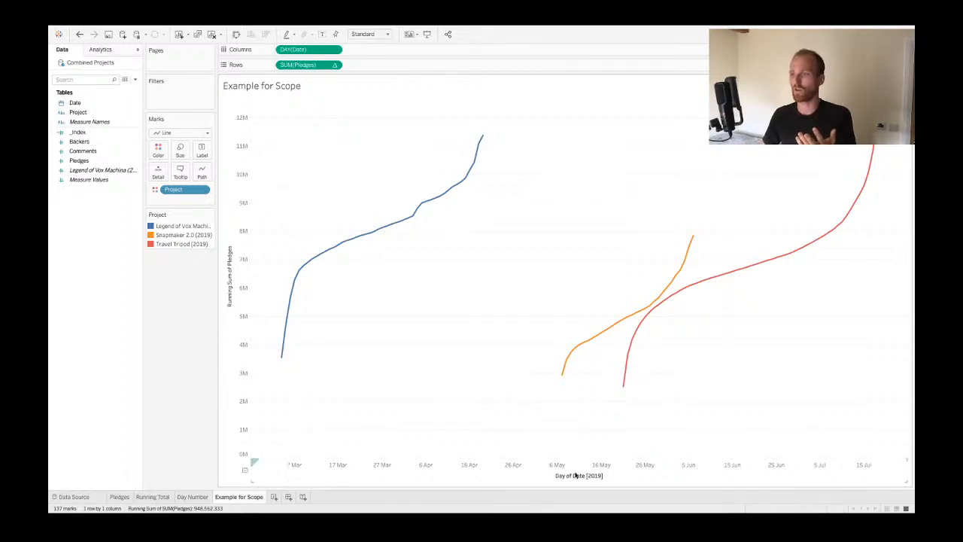
{"action": "left_click", "coordinate": [636, 474]}
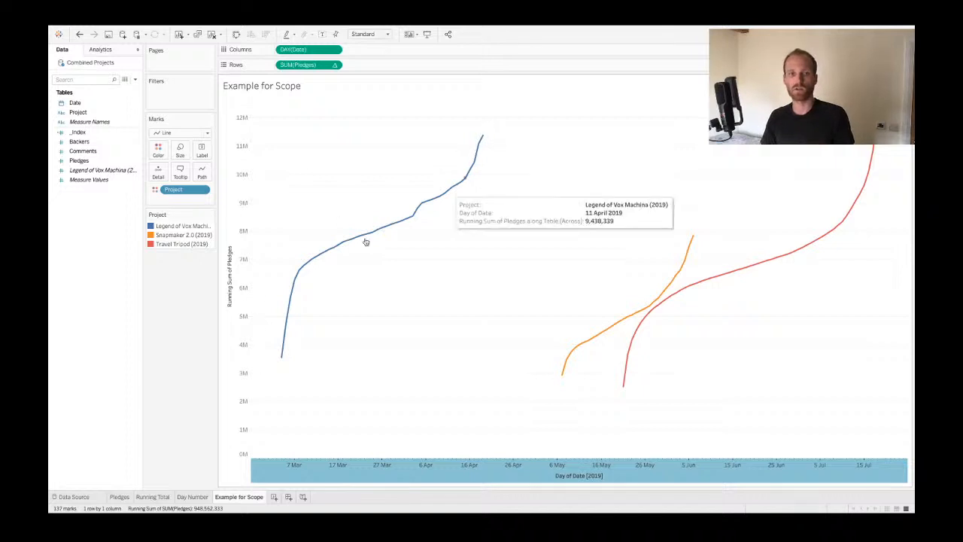
{"action": "left_click", "coordinate": [377, 295]}
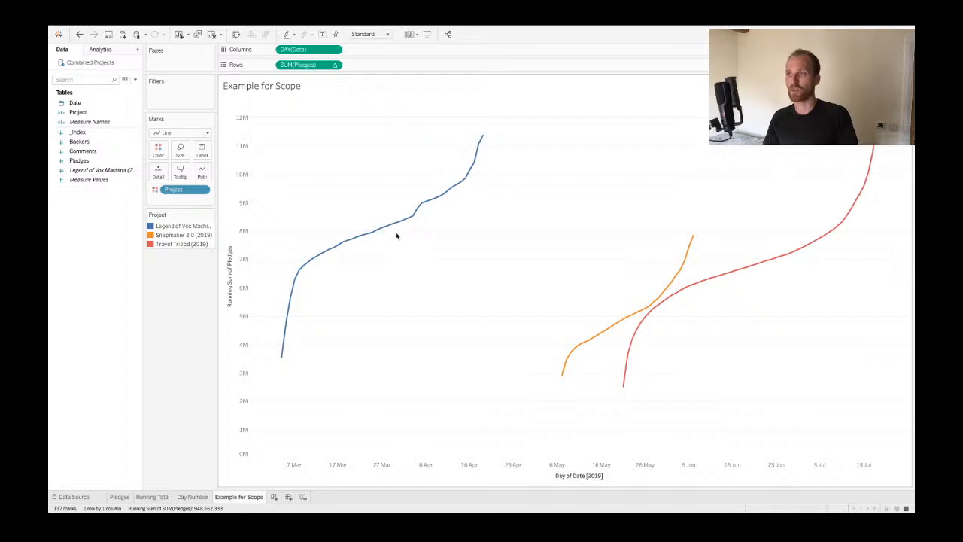
- Examine the Compute Using setting of the Pledges running total alongside the Table Calculations slide, then close the table calculation settings
{"action": "left_click", "coordinate": [335, 65]}
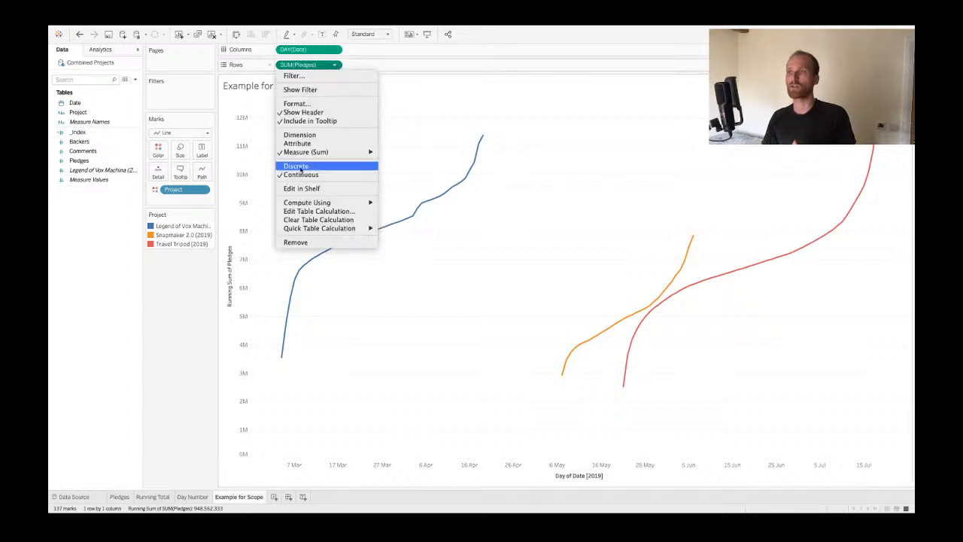
{"action": "left_click", "coordinate": [302, 211]}
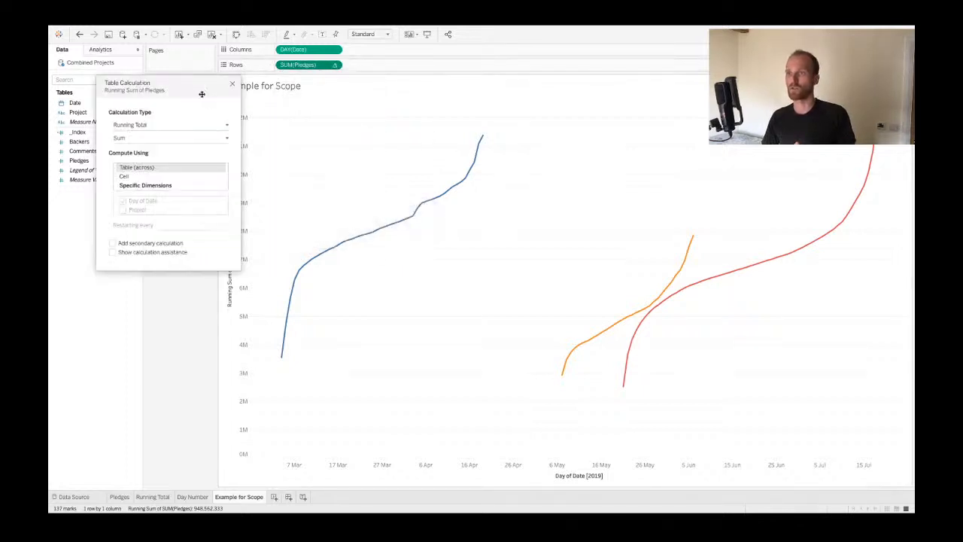
{"action": "left_click_drag", "start_coordinate": [202, 92], "coordinate": [217, 218]}
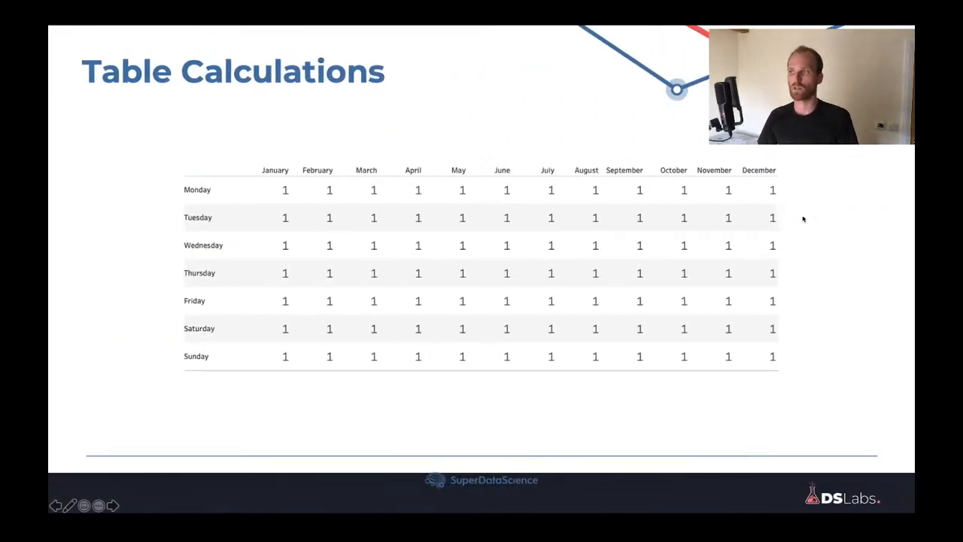
{"action": "left_click", "coordinate": [275, 410]}
{"action": "left_click", "coordinate": [277, 311]}
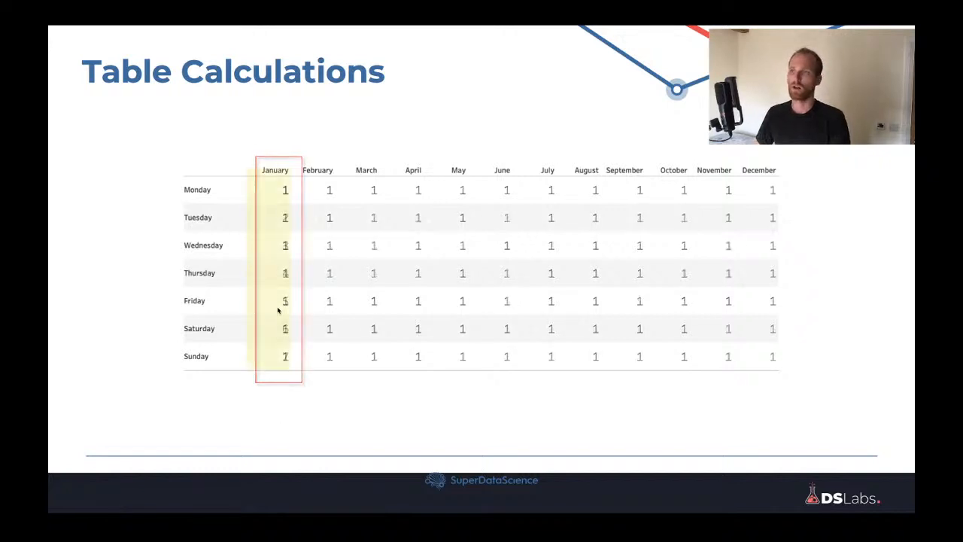
{"action": "left_click", "coordinate": [280, 308]}
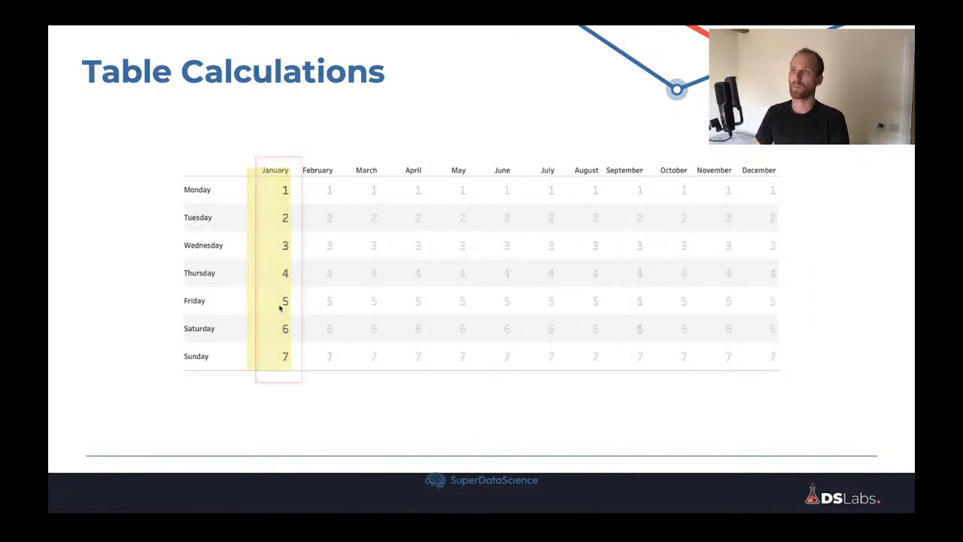
{"action": "left_click", "coordinate": [251, 269]}
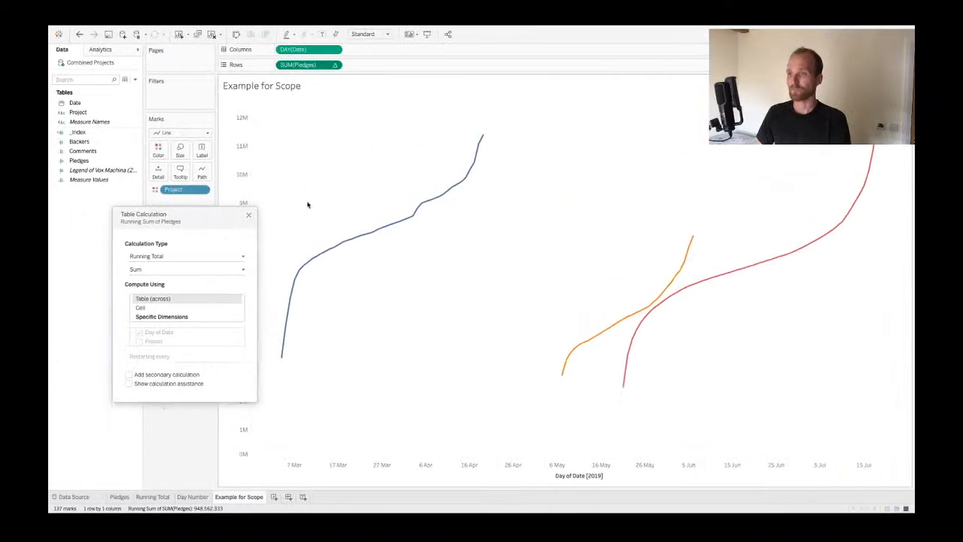
{"action": "left_click", "coordinate": [249, 216]}
- View the underlying data rows of the Combined Projects source and close the data window
{"action": "left_click", "coordinate": [124, 79]}
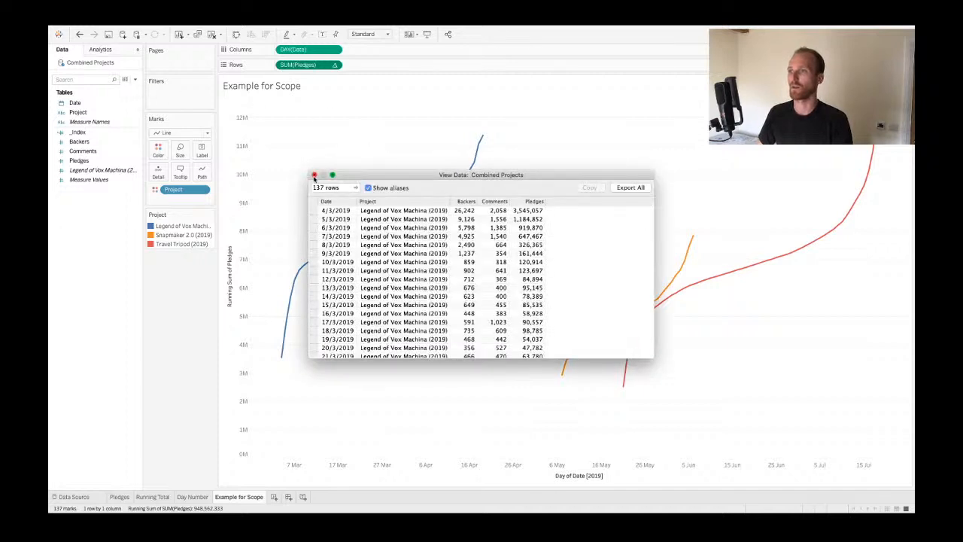
{"action": "left_click", "coordinate": [314, 176]}
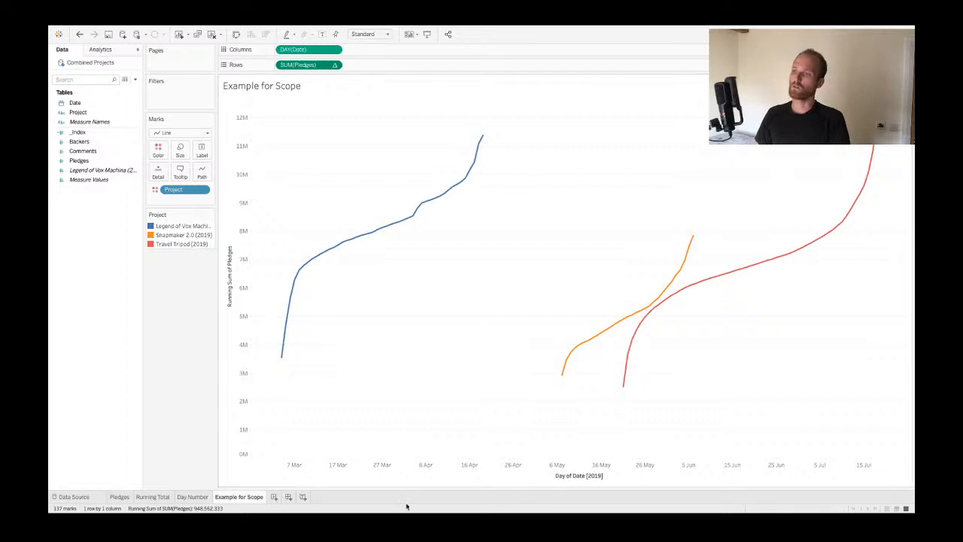
- Duplicate the Example for Scope sheet as a crosstab and increase its row height to fit the full project names
{"action": "right_click", "coordinate": [230, 498]}
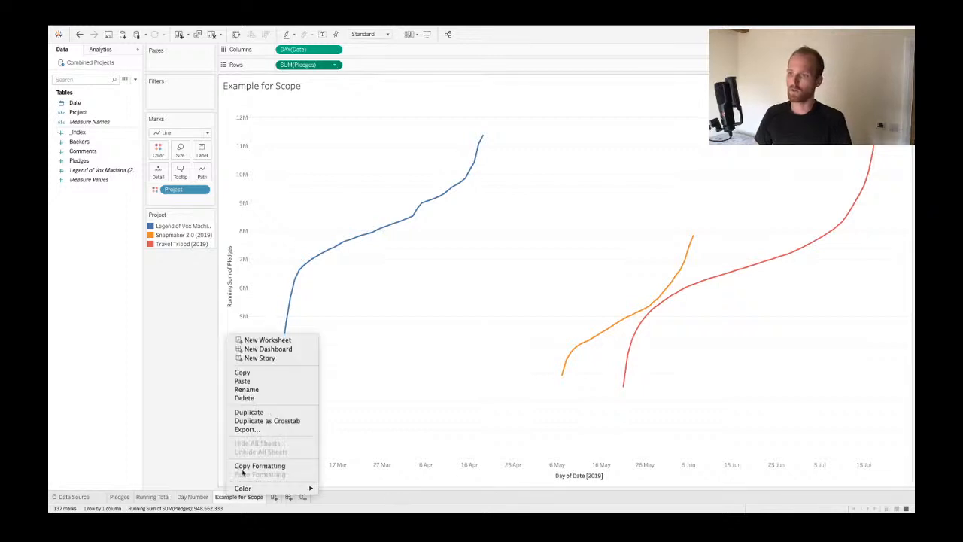
{"action": "left_click", "coordinate": [280, 422]}
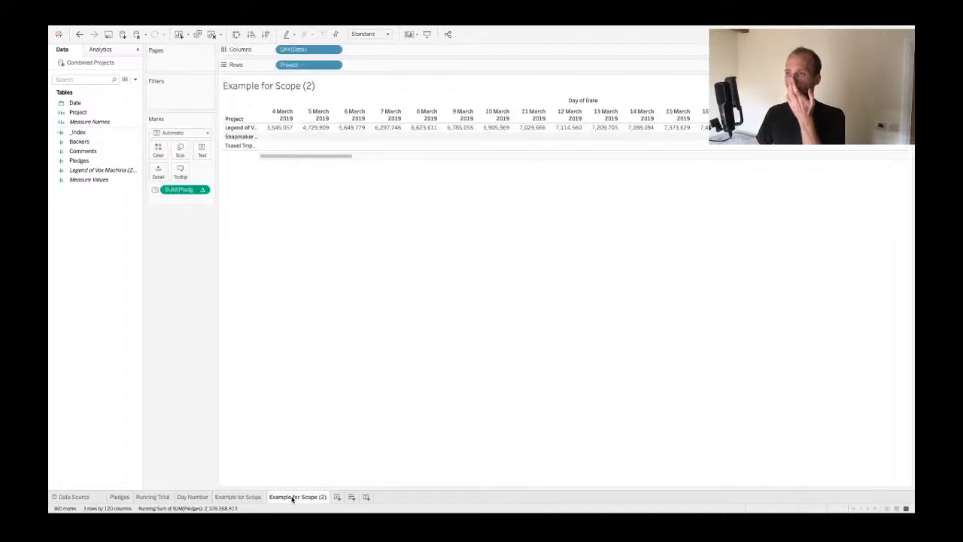
{"action": "left_click_drag", "start_coordinate": [263, 156], "coordinate": [264, 237]}
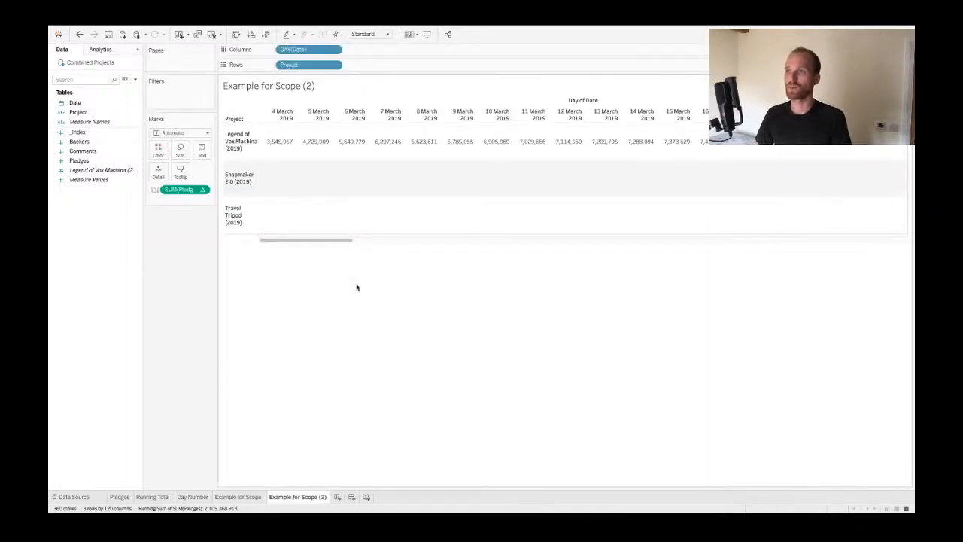
- Compare the running totals across dates for the three projects in the Example for Scope crosstab with the original line chart
{"action": "scroll", "coordinate": [482, 173], "scroll_direction": "right", "scroll_amount": 5}
{"action": "scroll", "coordinate": [482, 173], "scroll_direction": "right", "scroll_amount": 10}
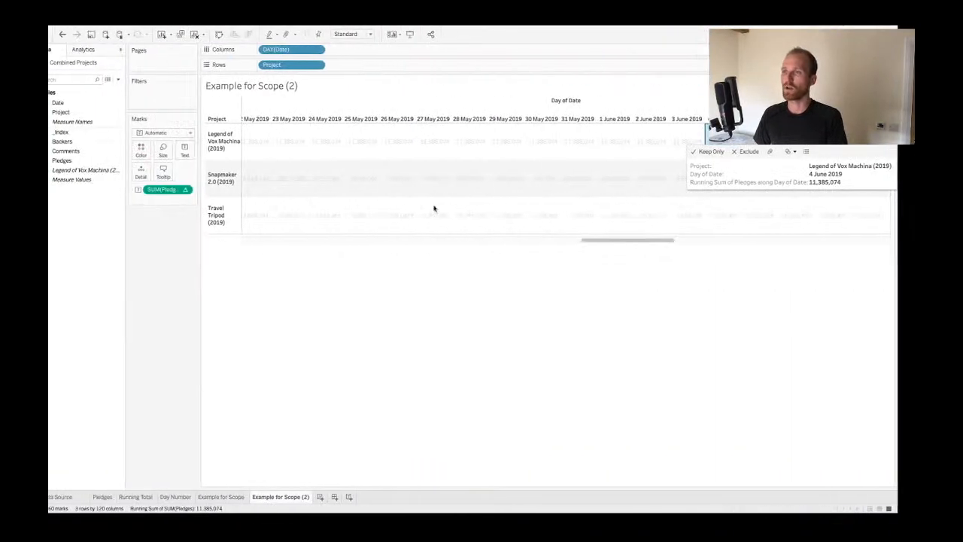
{"action": "mouse_move", "coordinate": [394, 124]}
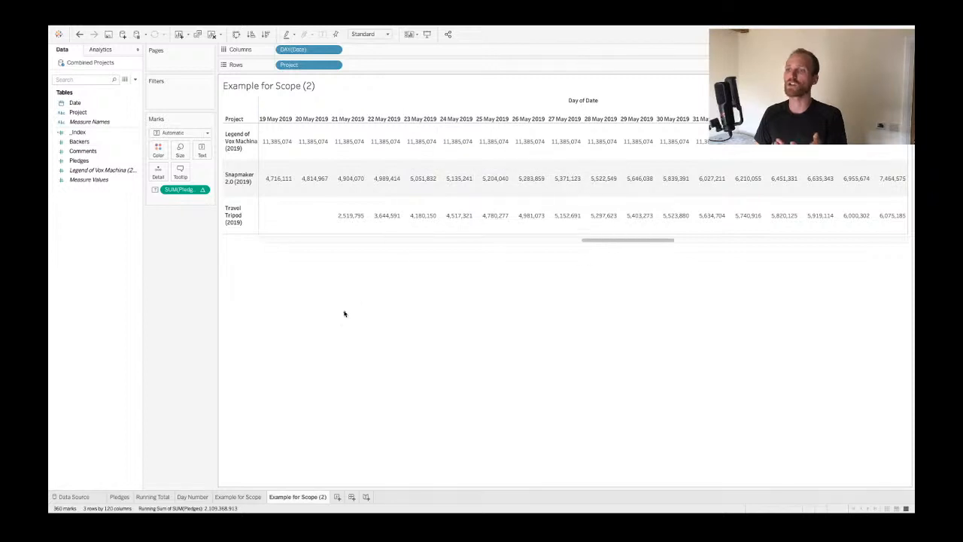
{"action": "left_click", "coordinate": [246, 498]}
{"action": "right_click", "coordinate": [246, 499]}
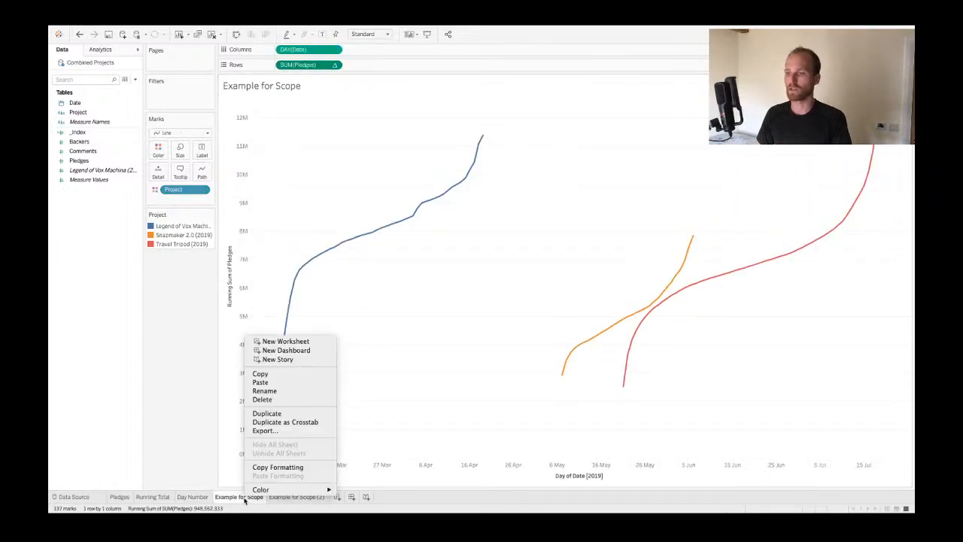
{"action": "left_click", "coordinate": [286, 422]}
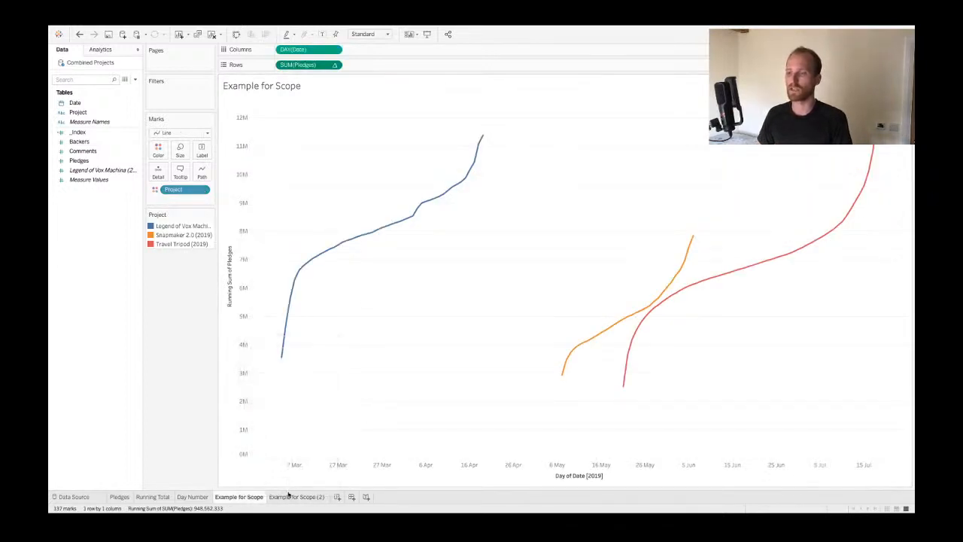
{"action": "mouse_move", "coordinate": [419, 229]}
{"action": "scroll", "coordinate": [416, 204], "scroll_direction": "left", "scroll_amount": 15}
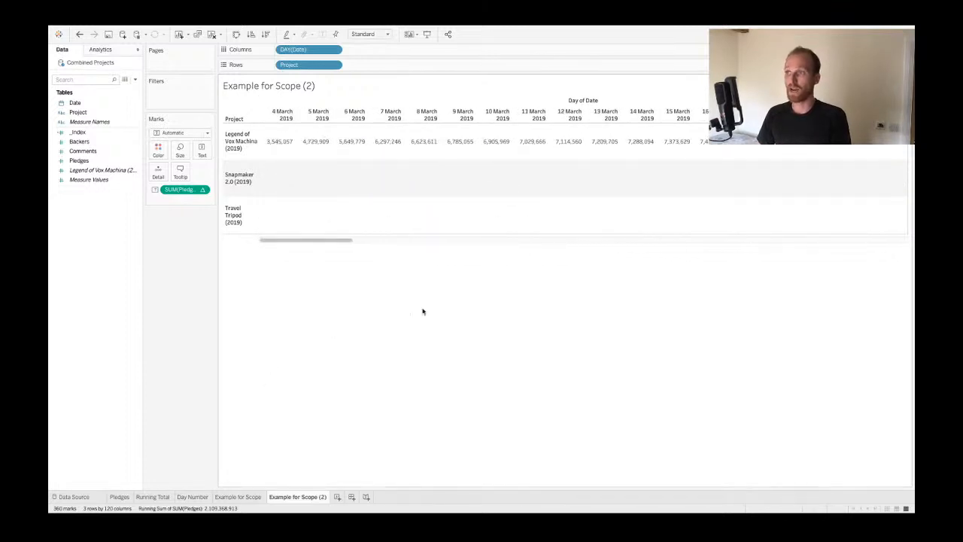
{"action": "scroll", "coordinate": [534, 243], "scroll_direction": "right", "scroll_amount": 5}
{"action": "scroll", "coordinate": [533, 242], "scroll_direction": "right", "scroll_amount": 20}
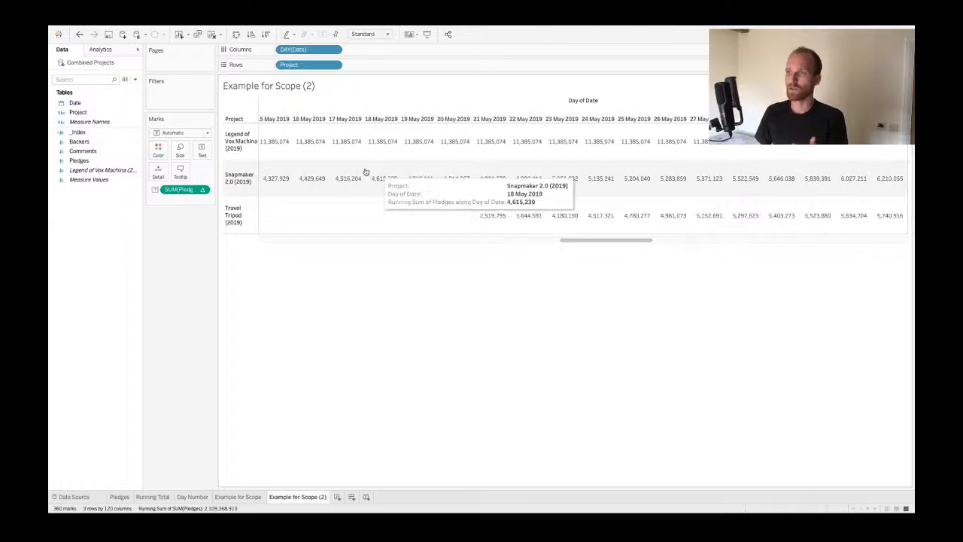
- Highlight the Legend of Vox Machina, Snapmaker 2.0 and Travel Tripod rows in turn to examine how each total accumulates
{"action": "left_click", "coordinate": [251, 154]}
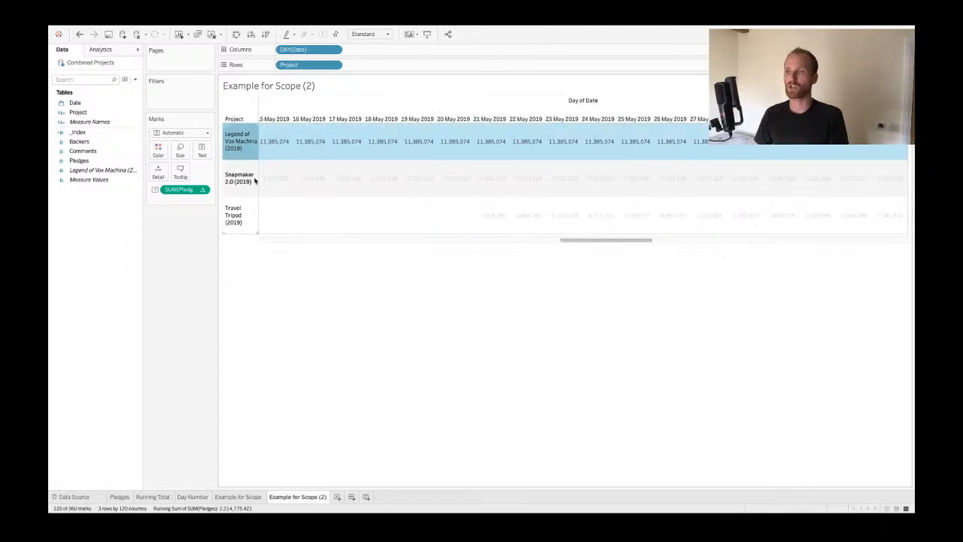
{"action": "mouse_move", "coordinate": [304, 181]}
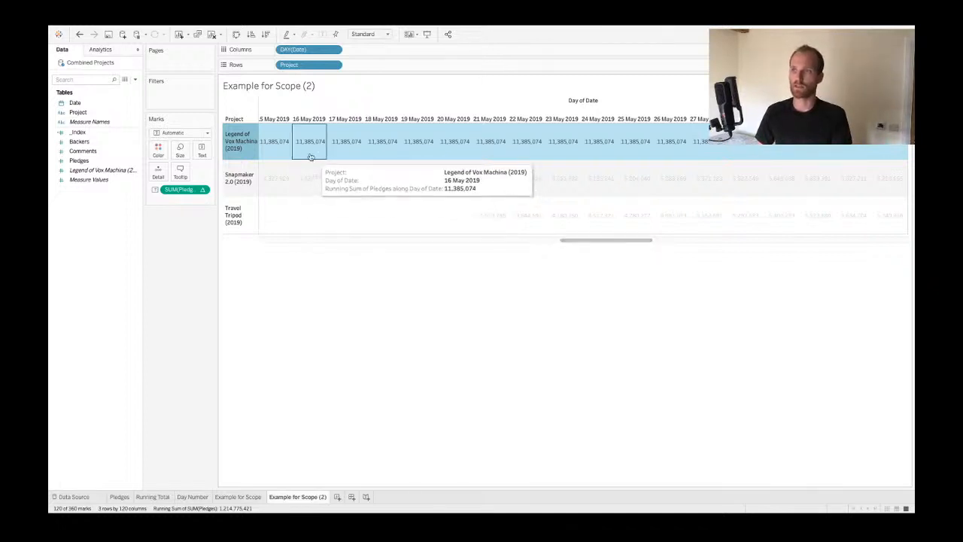
{"action": "mouse_move", "coordinate": [355, 141]}
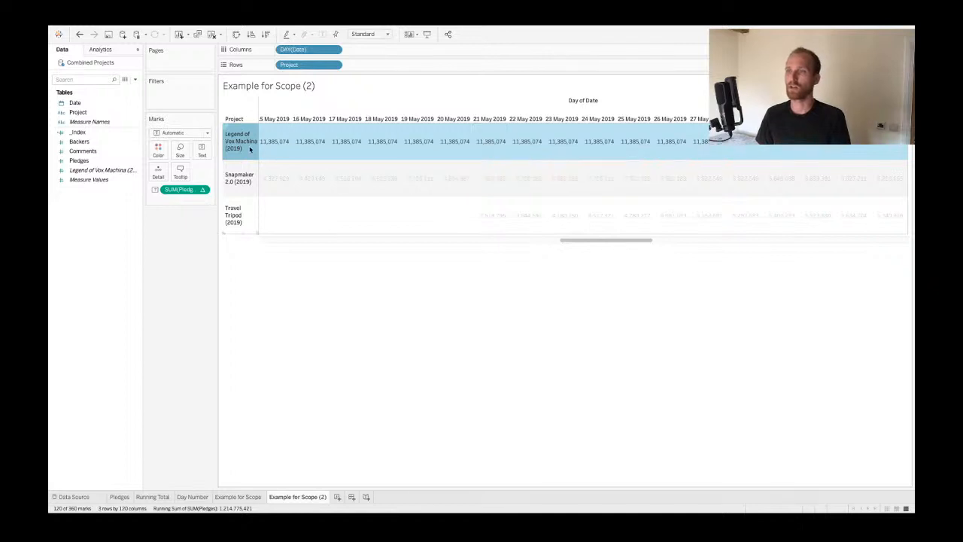
{"action": "left_click", "coordinate": [243, 179]}
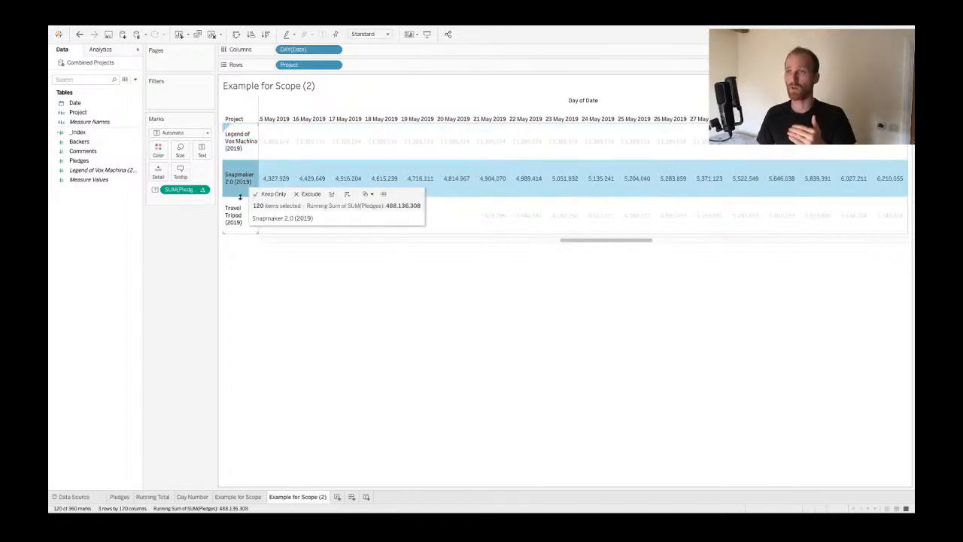
{"action": "left_click", "coordinate": [243, 210]}
{"action": "left_click", "coordinate": [245, 174]}
{"action": "left_click", "coordinate": [244, 148]}
- On the Example for Scope chart, set the Pledges running total to compute using Specific Dimensions with Day of Date selected
{"action": "left_click", "coordinate": [234, 496]}
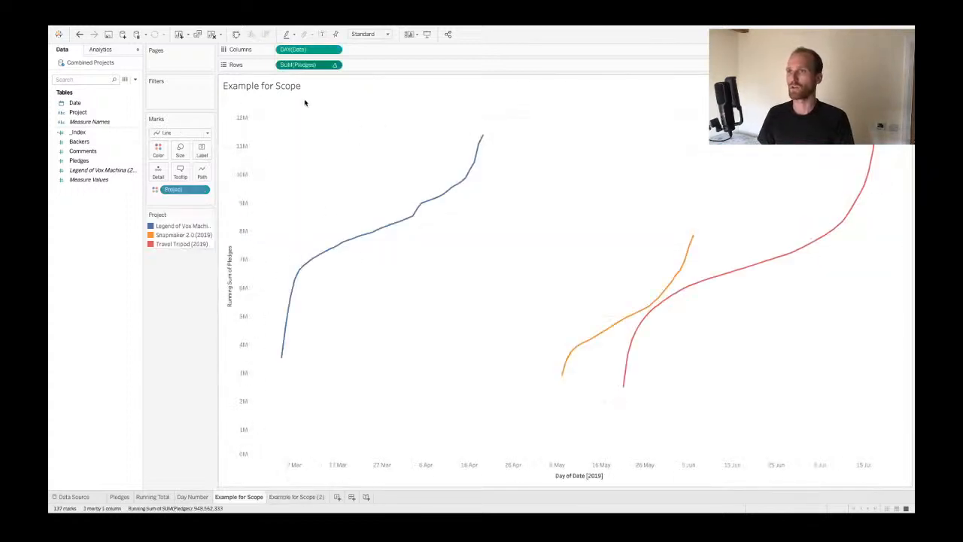
{"action": "right_click", "coordinate": [322, 66]}
{"action": "left_click", "coordinate": [362, 209]}
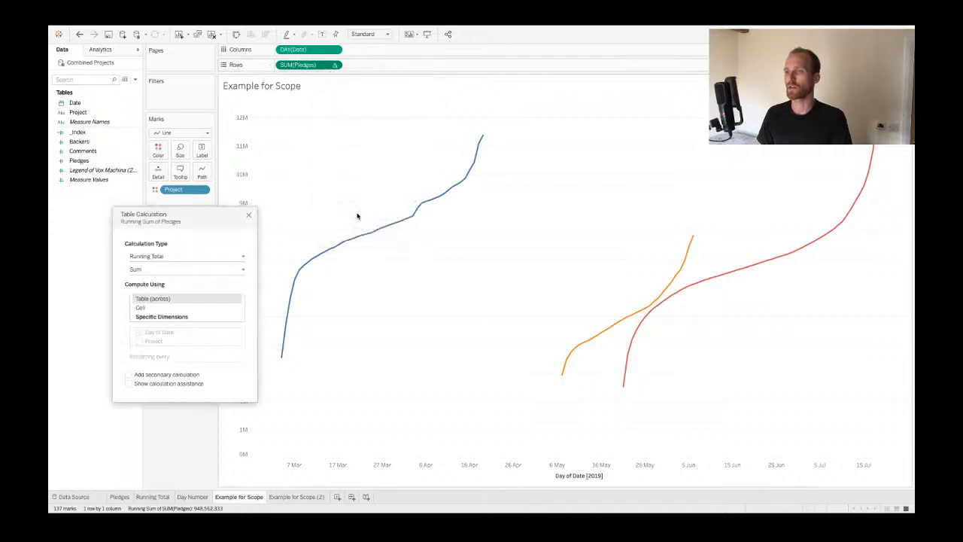
{"action": "left_click_drag", "start_coordinate": [206, 210], "coordinate": [271, 113]}
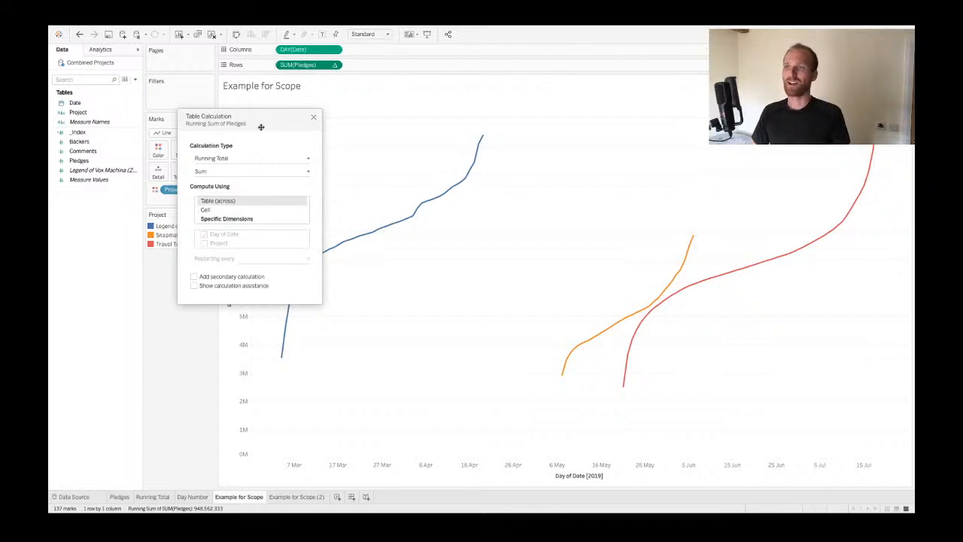
{"action": "left_click_drag", "start_coordinate": [261, 128], "coordinate": [188, 150]}
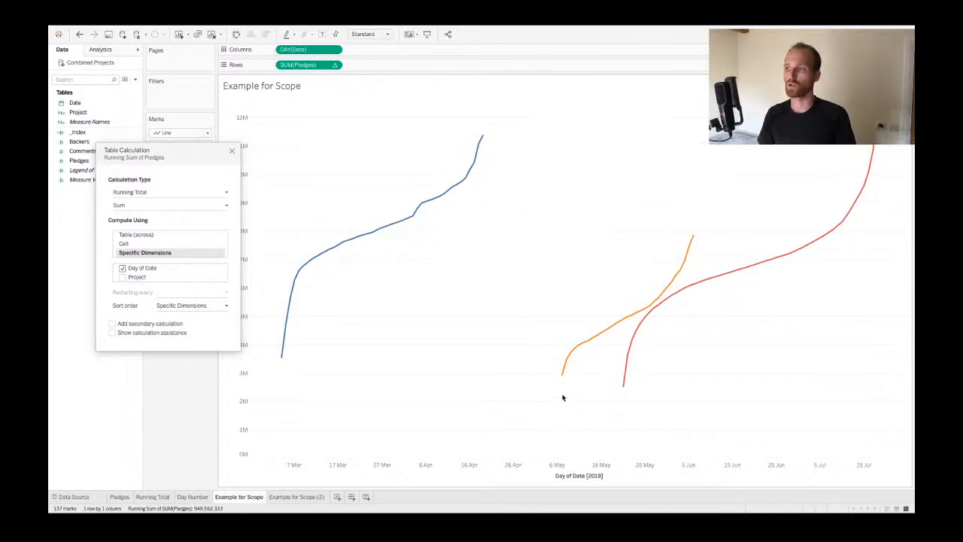
{"action": "mouse_move", "coordinate": [566, 378]}
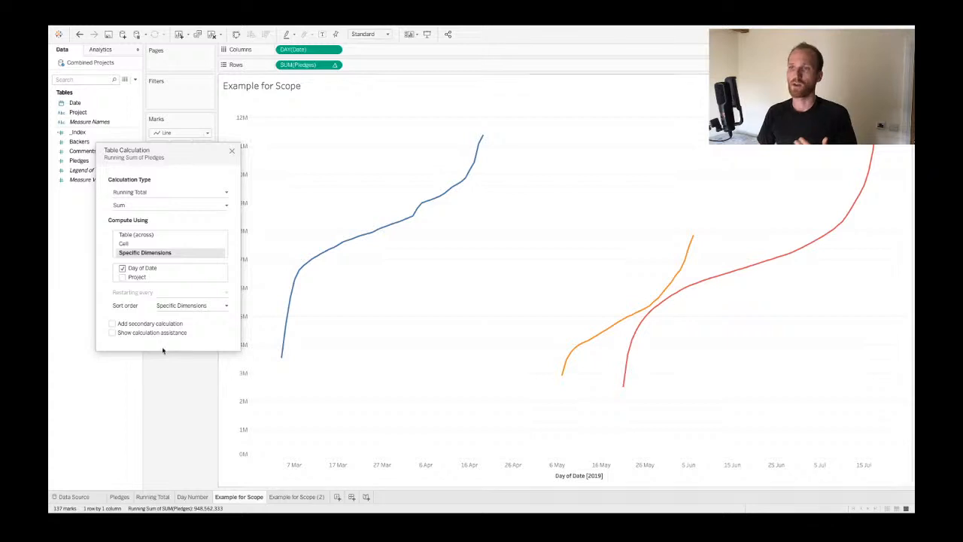
- Deselect Day of Date in the running total's specific dimensions and inspect a point on the Legend of Vox Machina line
{"action": "left_click", "coordinate": [123, 269]}
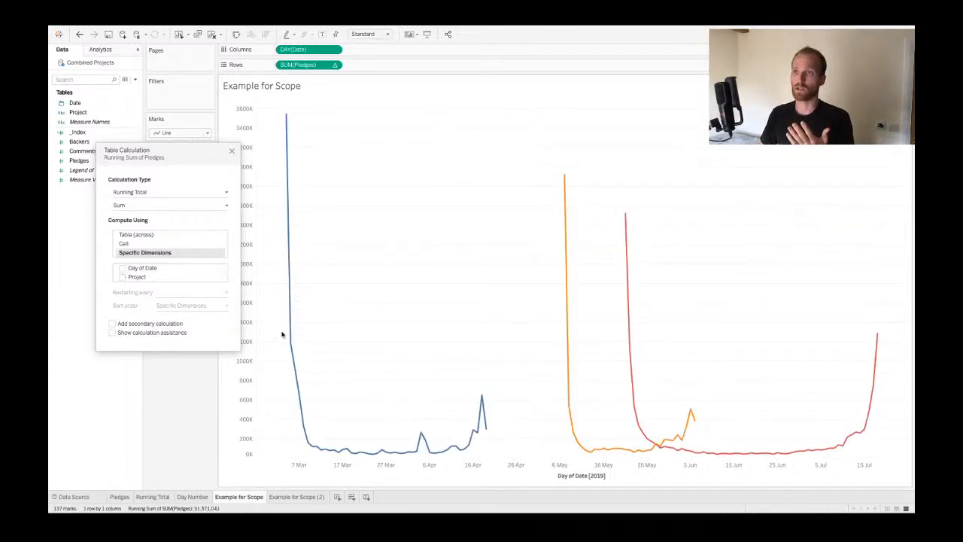
{"action": "left_click", "coordinate": [303, 427]}
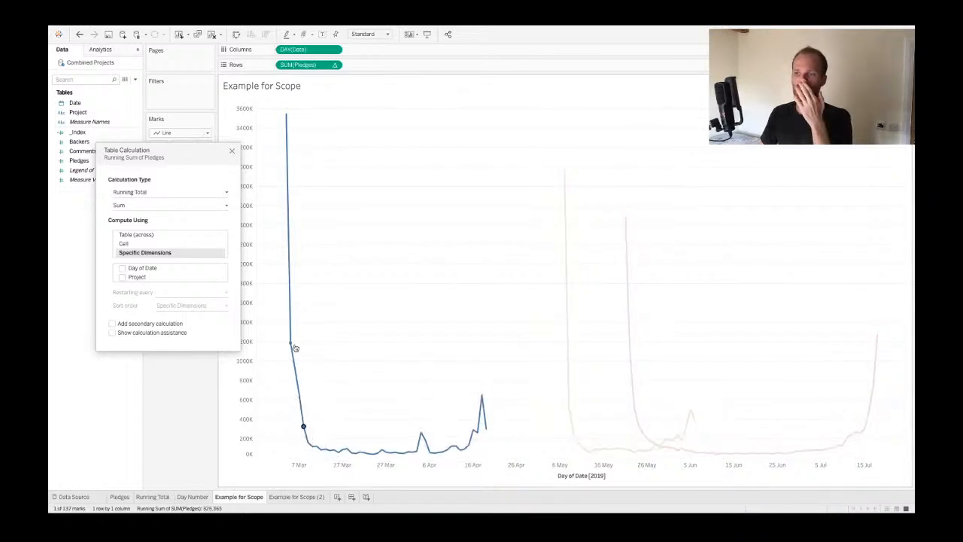
{"action": "left_click", "coordinate": [320, 297]}
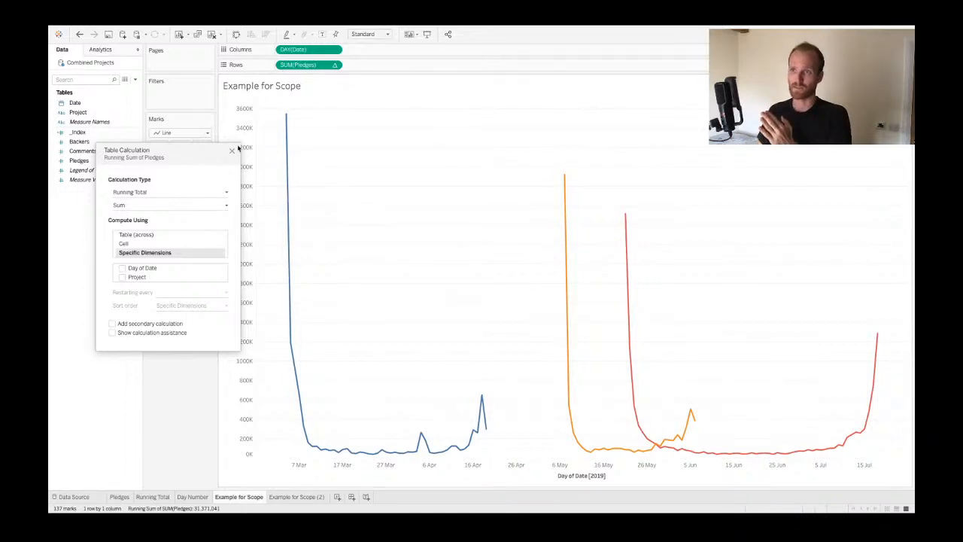
- Return to the Example for Scope (2) crosstab and highlight the 4, 5 and 6 March 2019 columns in turn
{"action": "left_click", "coordinate": [293, 498]}
{"action": "scroll", "coordinate": [340, 162], "scroll_direction": "left", "scroll_amount": 5}
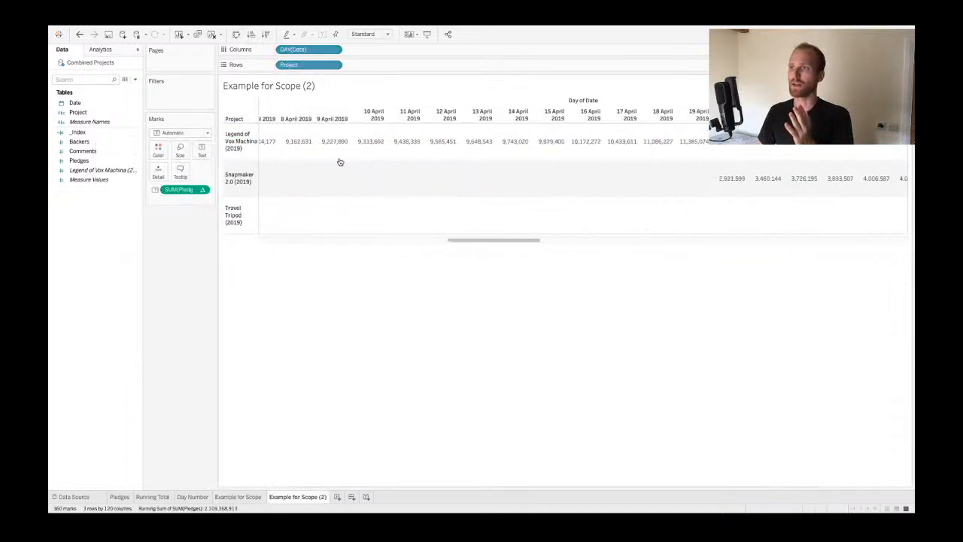
{"action": "scroll", "coordinate": [341, 161], "scroll_direction": "left", "scroll_amount": 10}
{"action": "left_click", "coordinate": [271, 109]}
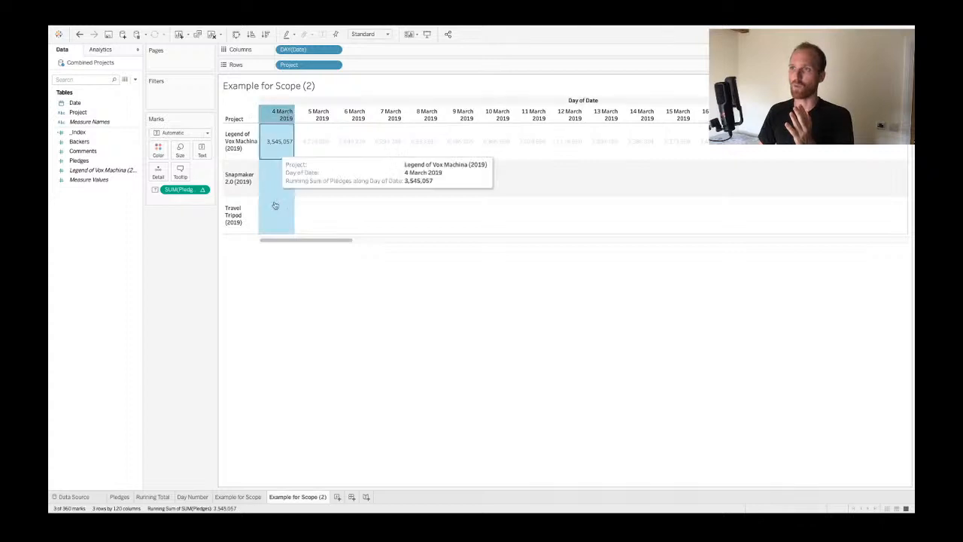
{"action": "left_click", "coordinate": [320, 111]}
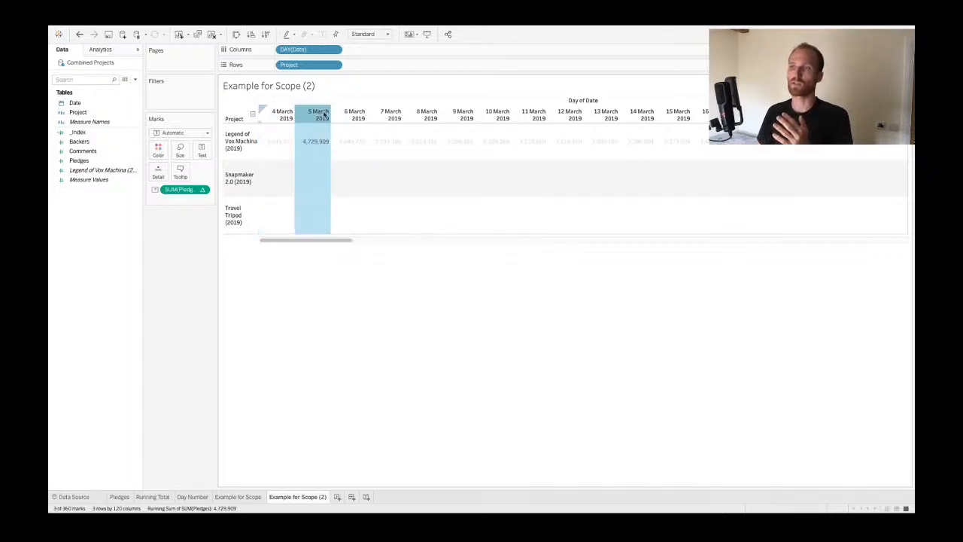
{"action": "left_click", "coordinate": [342, 121]}
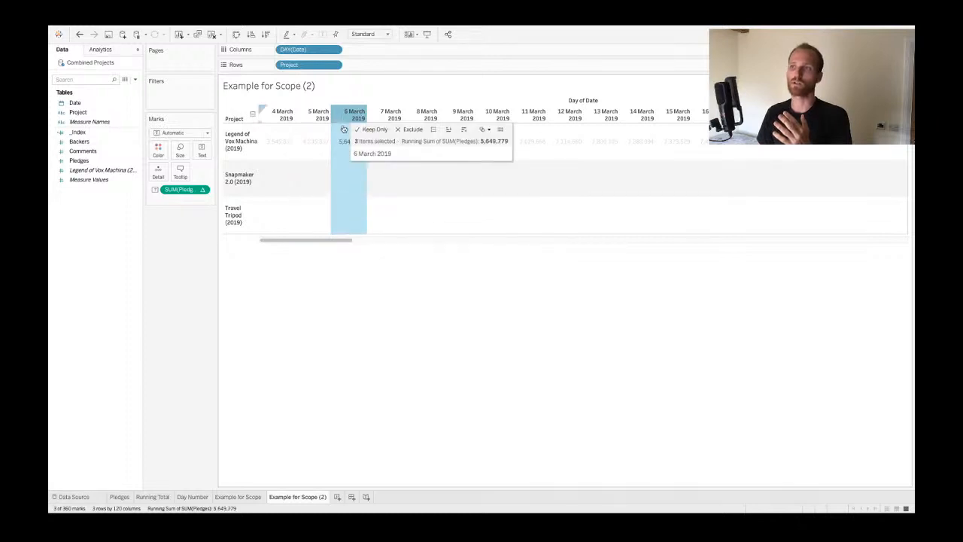
- Highlight the daily columns from 7 to 11 May 2019 one after another to compare the project totals on each date
{"action": "scroll", "coordinate": [459, 129], "scroll_direction": "right", "scroll_amount": 5}
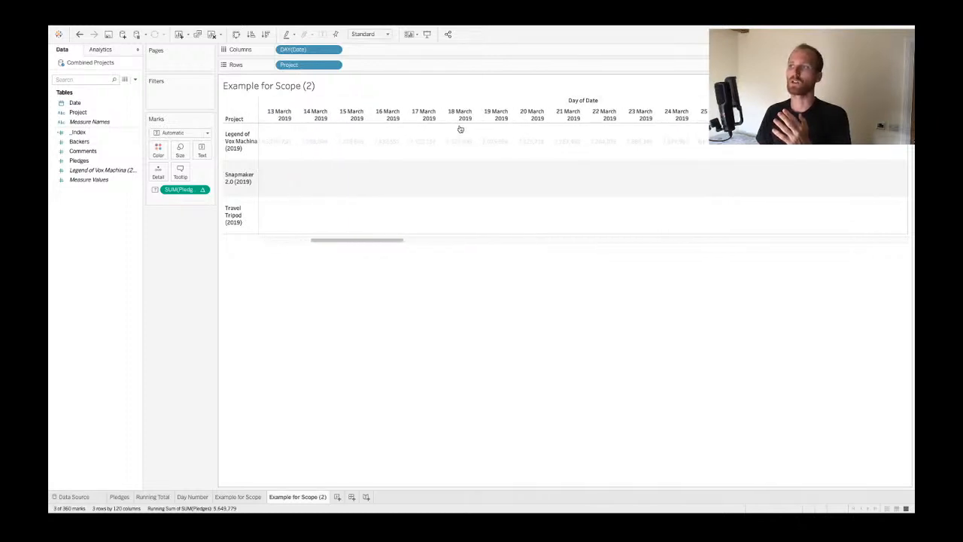
{"action": "scroll", "coordinate": [460, 129], "scroll_direction": "right", "scroll_amount": 15}
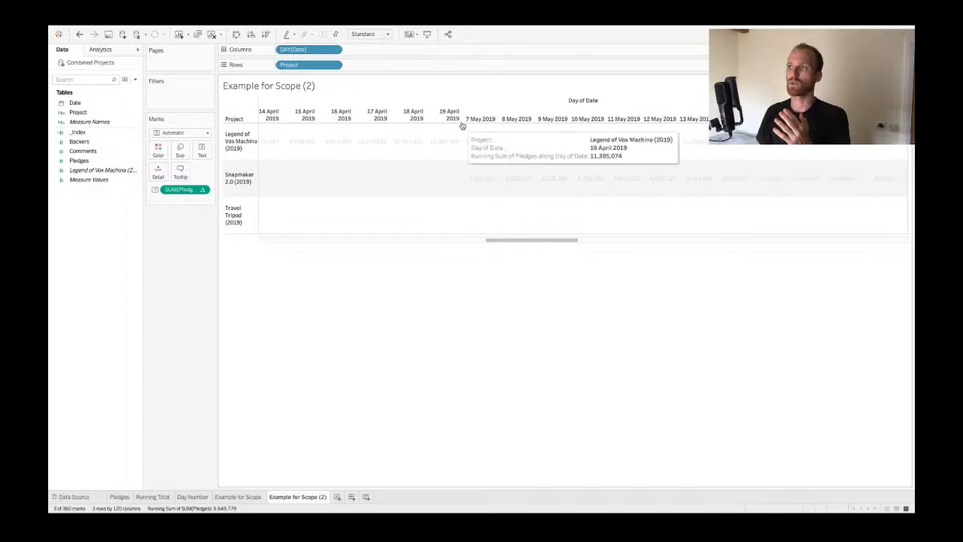
{"action": "left_click", "coordinate": [465, 121]}
{"action": "left_click", "coordinate": [478, 269]}
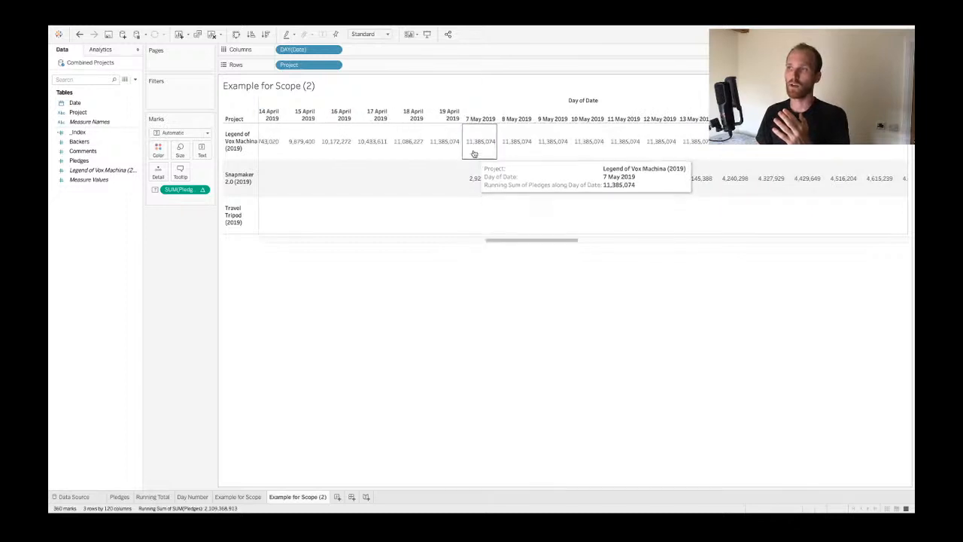
{"action": "left_click", "coordinate": [479, 118]}
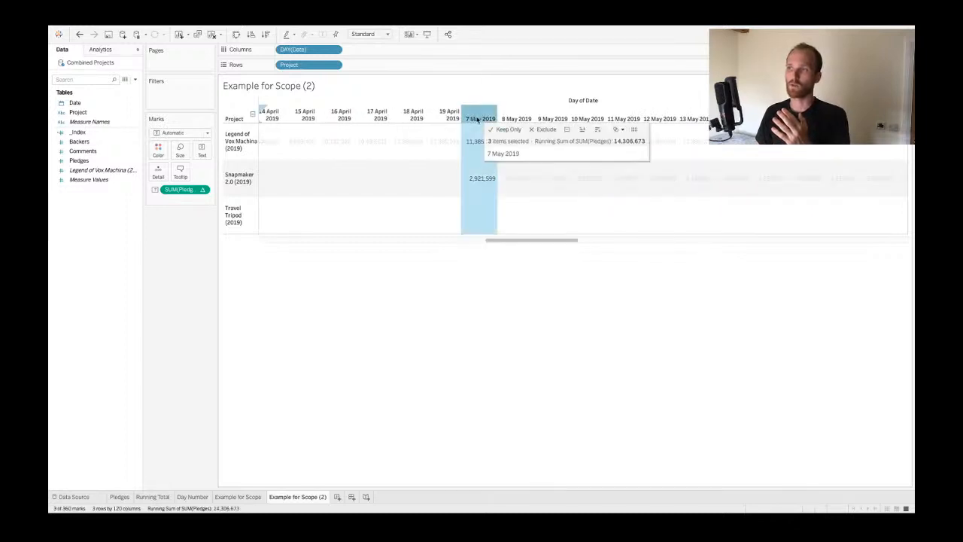
{"action": "left_click", "coordinate": [529, 119]}
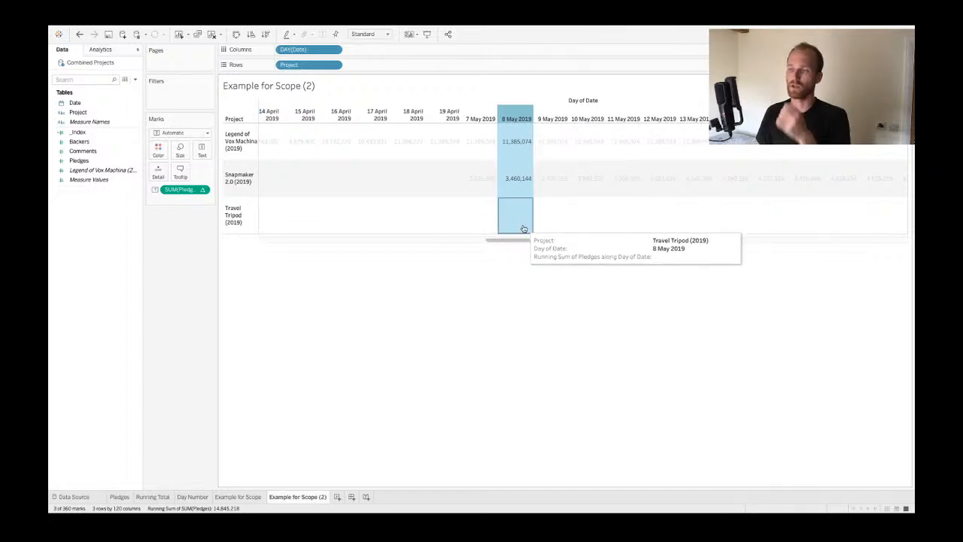
{"action": "scroll", "coordinate": [523, 229], "scroll_direction": "right", "scroll_amount": 1}
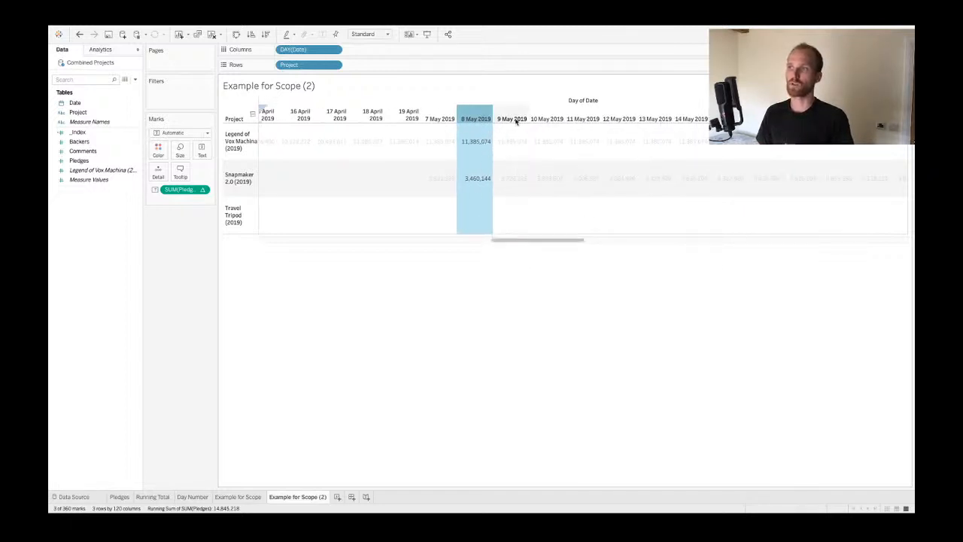
{"action": "left_click", "coordinate": [518, 118]}
{"action": "left_click", "coordinate": [546, 117]}
{"action": "left_click", "coordinate": [583, 117]}
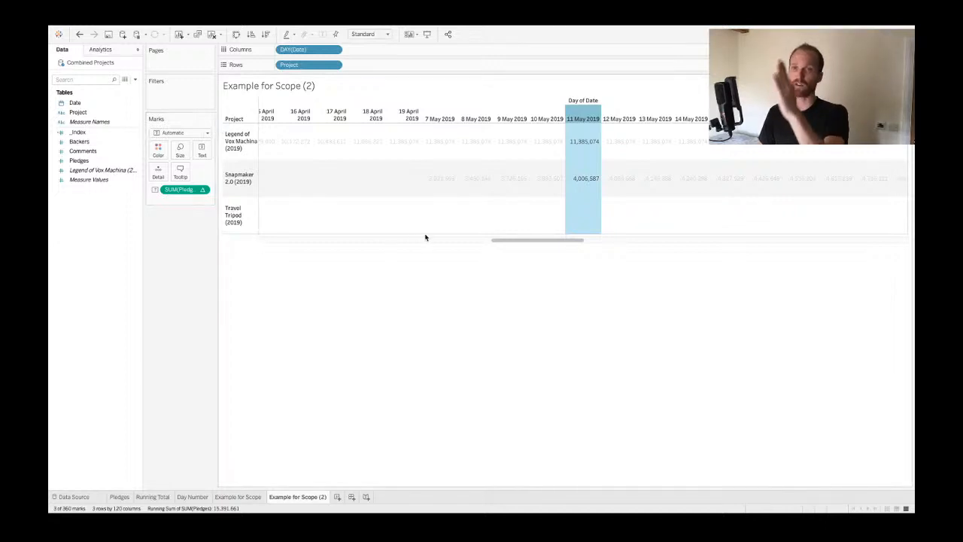
- Highlight the date columns up to 23 May 2019 where all three projects have totals, and examine the remaining dates through July
{"action": "scroll", "coordinate": [615, 138], "scroll_direction": "right", "scroll_amount": 5}
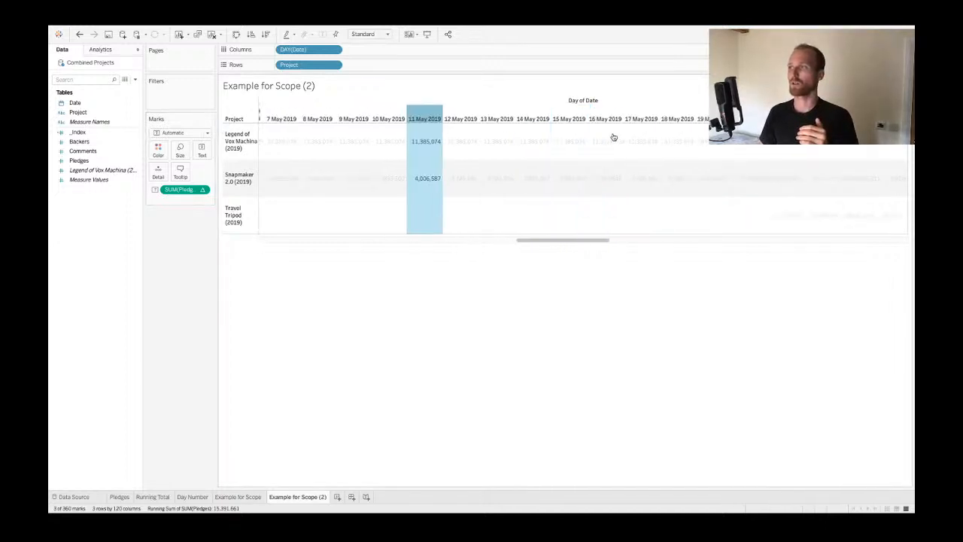
{"action": "scroll", "coordinate": [614, 138], "scroll_direction": "right", "scroll_amount": 2}
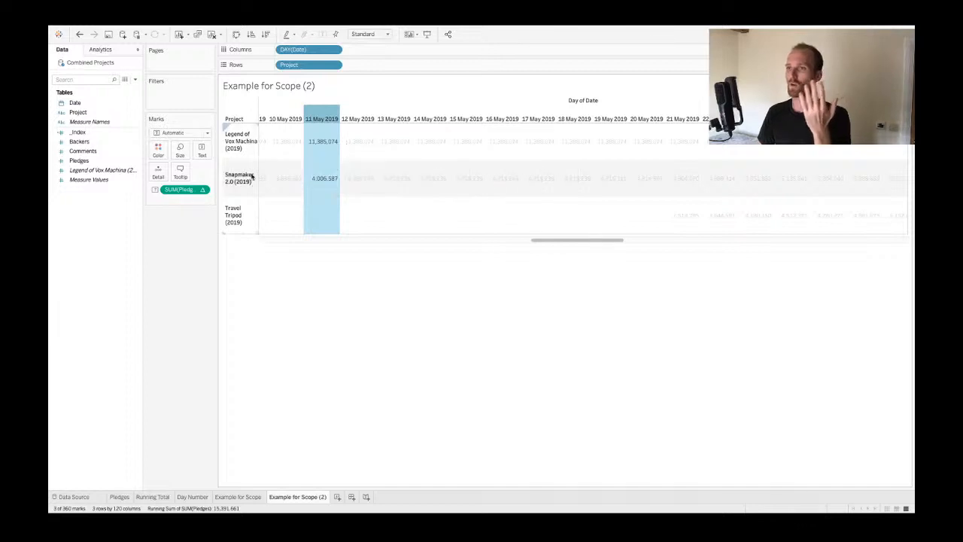
{"action": "scroll", "coordinate": [778, 213], "scroll_direction": "right", "scroll_amount": 5}
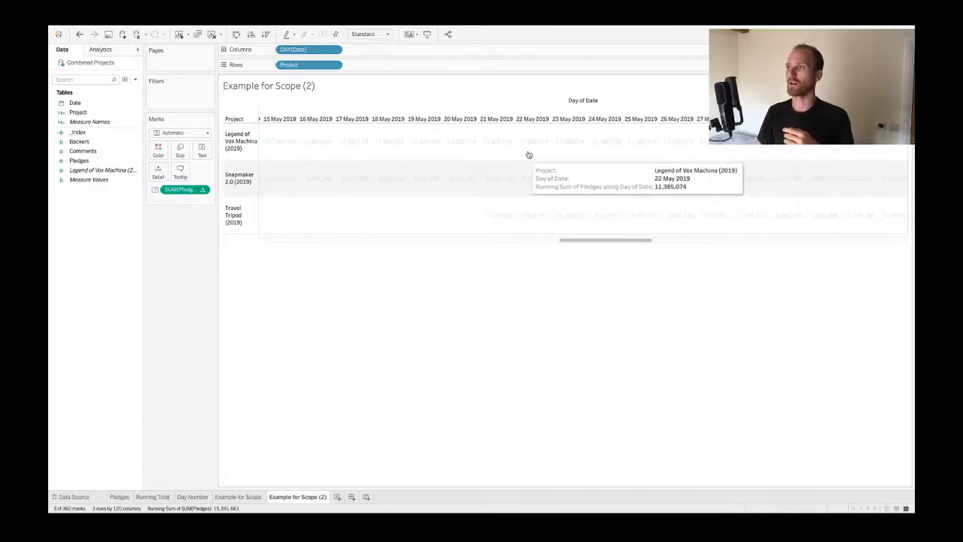
{"action": "left_click", "coordinate": [510, 121]}
{"action": "left_click", "coordinate": [533, 119]}
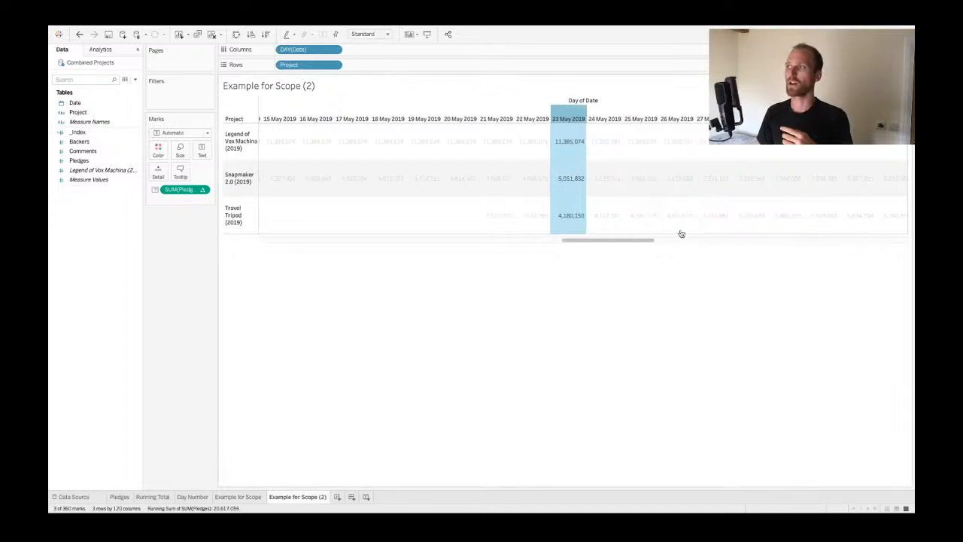
{"action": "scroll", "coordinate": [681, 233], "scroll_direction": "right", "scroll_amount": 5}
{"action": "scroll", "coordinate": [681, 234], "scroll_direction": "right", "scroll_amount": 15}
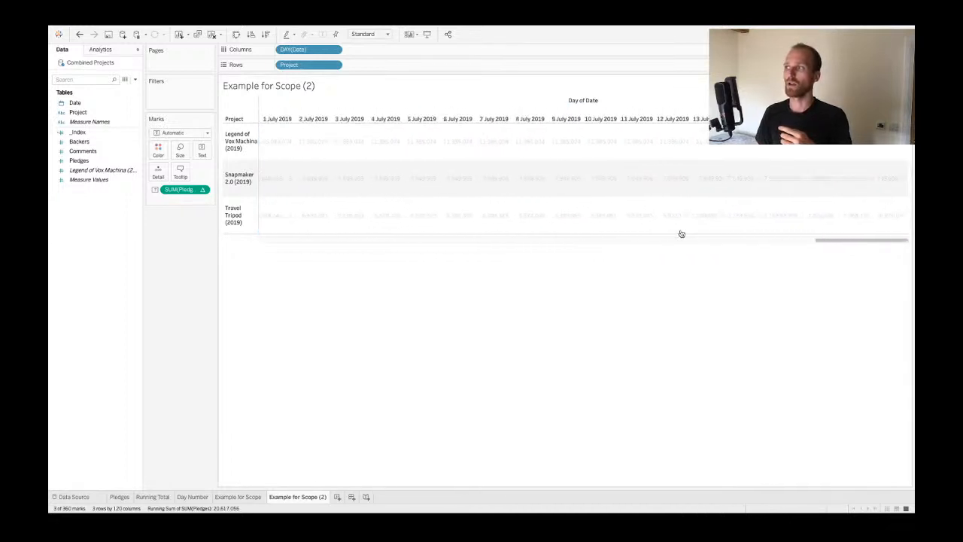
{"action": "scroll", "coordinate": [490, 209], "scroll_direction": "left", "scroll_amount": 15}
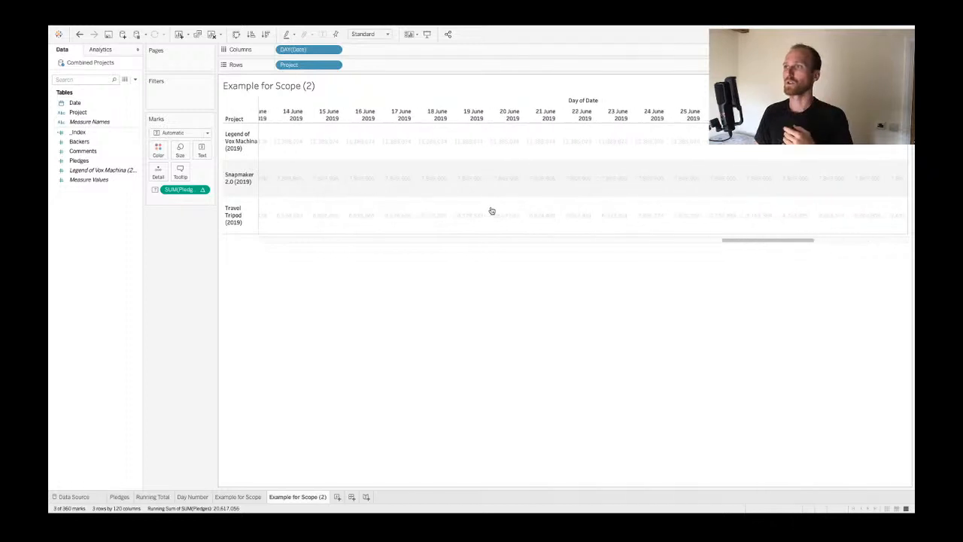
- Compare the Example for Scope line chart with the Example for Scope (2) crosstab, examining its date columns into July 2019
{"action": "scroll", "coordinate": [490, 209], "scroll_direction": "left", "scroll_amount": 15}
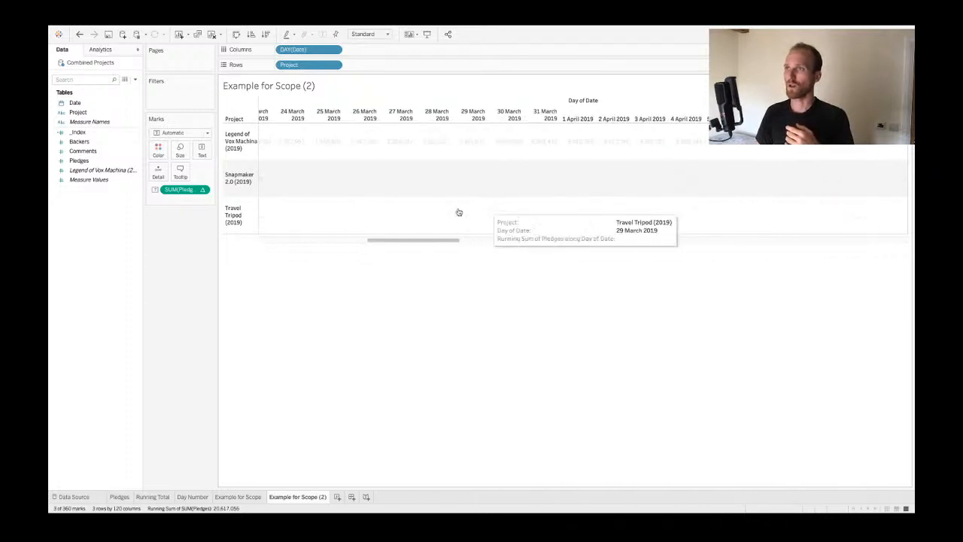
{"action": "left_click", "coordinate": [237, 498]}
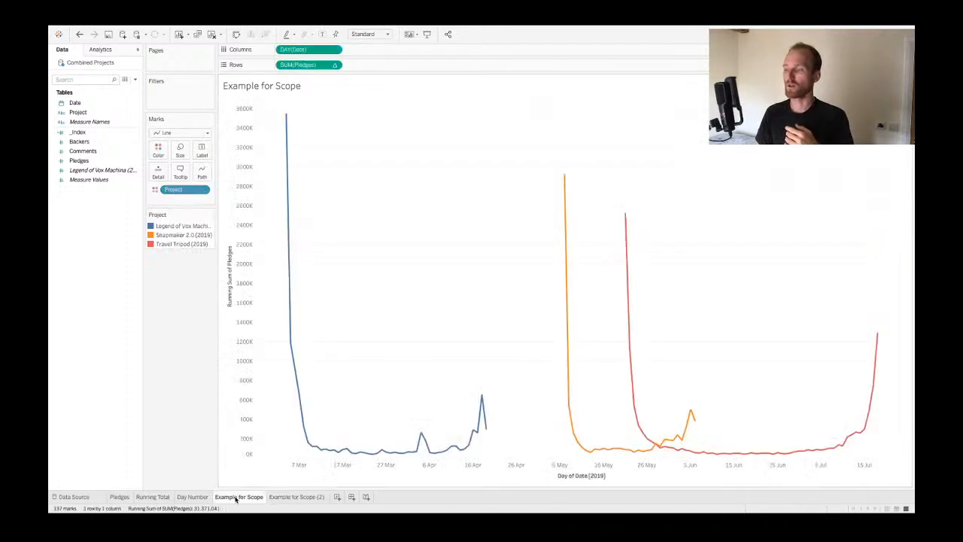
{"action": "left_click", "coordinate": [296, 498]}
{"action": "scroll", "coordinate": [627, 224], "scroll_direction": "right", "scroll_amount": 20}
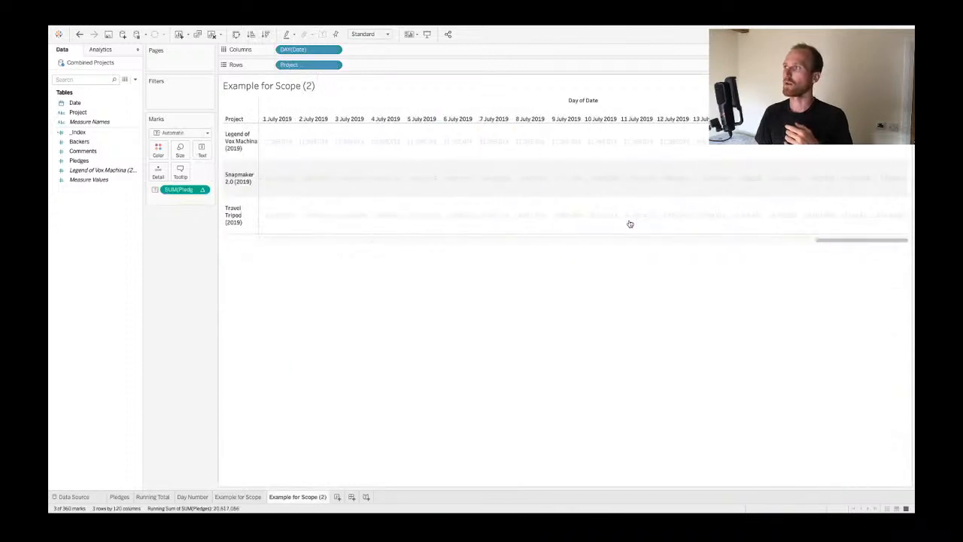
- Highlight the Snapmaker 2.0 running total cells for 25 May and 9 May 2019 in turn
{"action": "scroll", "coordinate": [630, 223], "scroll_direction": "left", "scroll_amount": 20}
{"action": "left_click", "coordinate": [497, 178]}
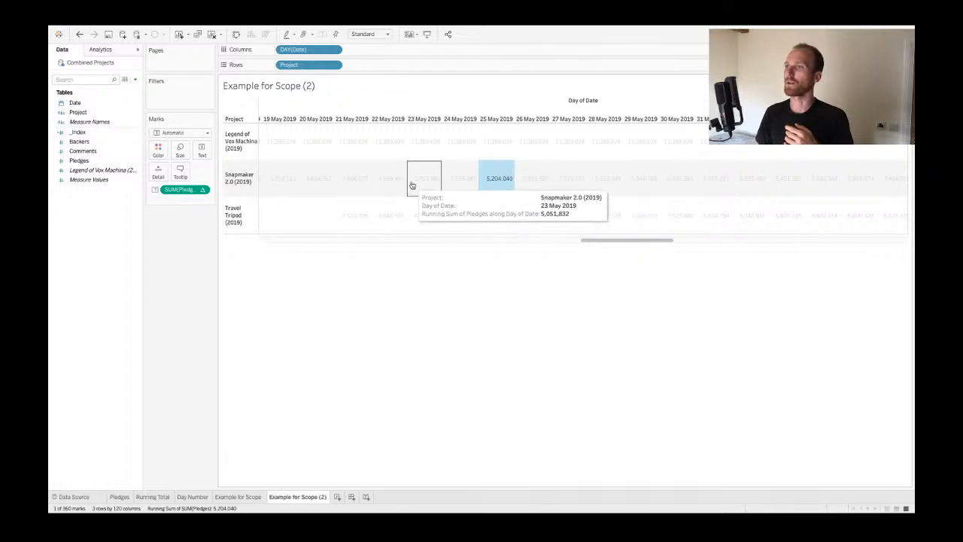
{"action": "scroll", "coordinate": [412, 185], "scroll_direction": "left", "scroll_amount": 20}
{"action": "scroll", "coordinate": [575, 178], "scroll_direction": "right", "scroll_amount": 15}
{"action": "left_click", "coordinate": [564, 178]}
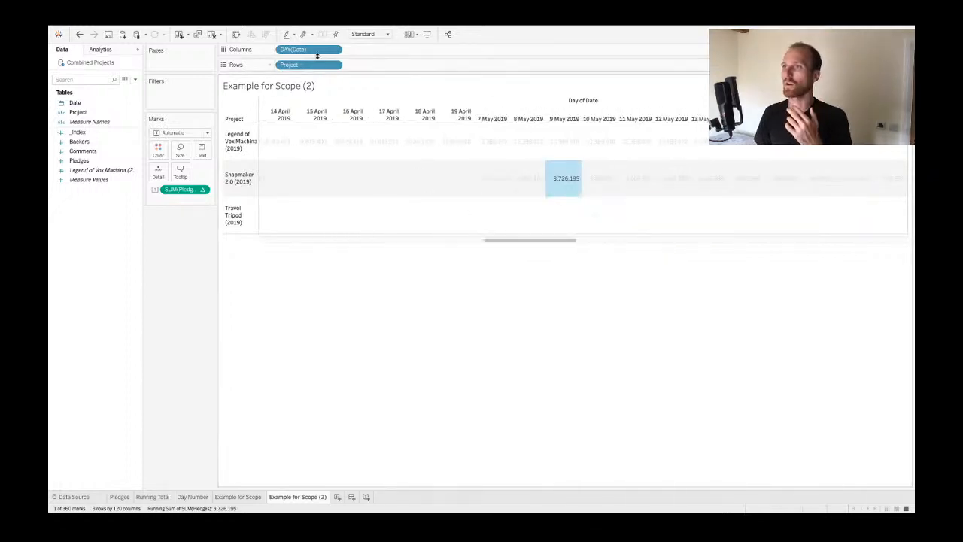
- Clear the running total table calculation from the crosstab's Pledges measure, restoring the plain daily sums
{"action": "left_click", "coordinate": [200, 190]}
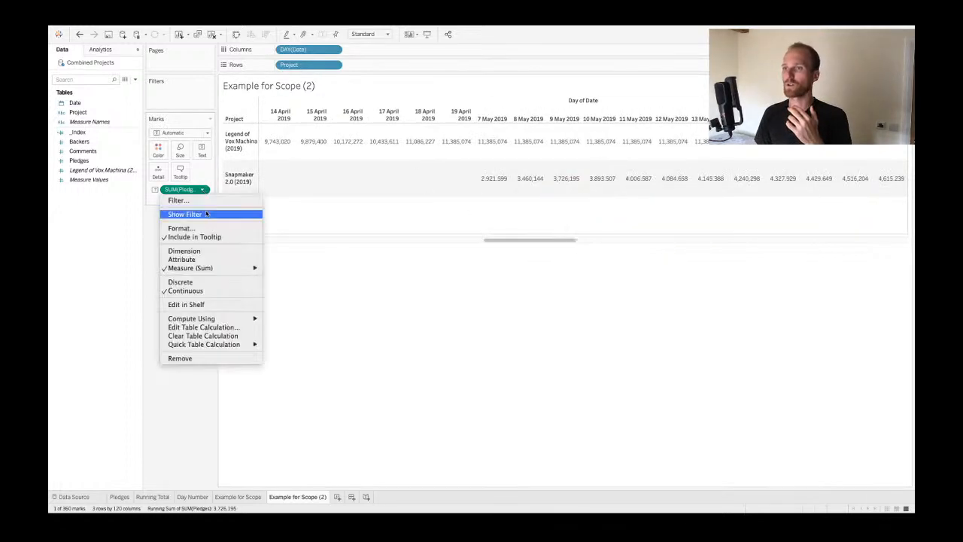
{"action": "left_click", "coordinate": [205, 336]}
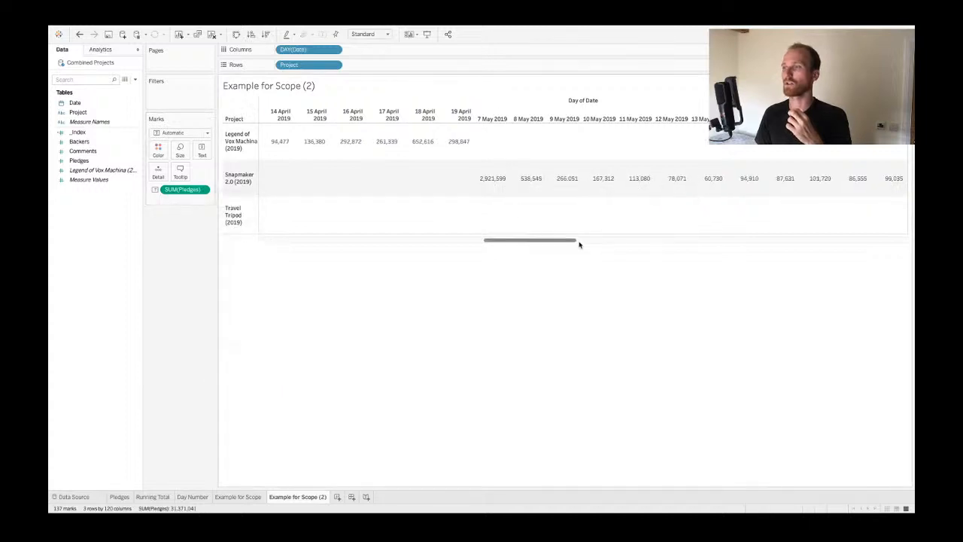
- Examine the daily pledges table from March to June 2019, highlighting the 4 March 2019 column and the Travel Tripod's 21 May 2019 value
{"action": "scroll", "coordinate": [579, 244], "scroll_direction": "left", "scroll_amount": 10}
{"action": "scroll", "coordinate": [577, 244], "scroll_direction": "left", "scroll_amount": 5}
{"action": "left_click", "coordinate": [283, 114]}
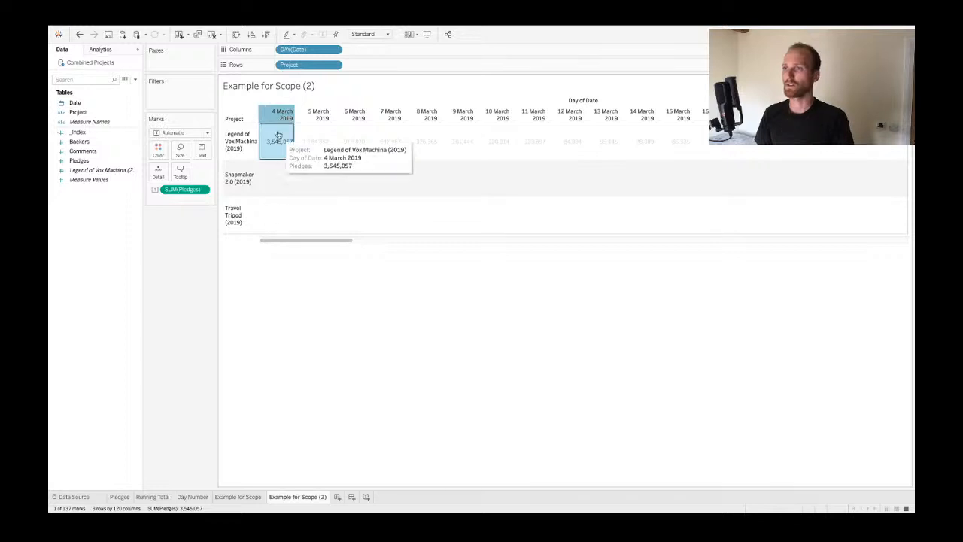
{"action": "left_click", "coordinate": [276, 214]}
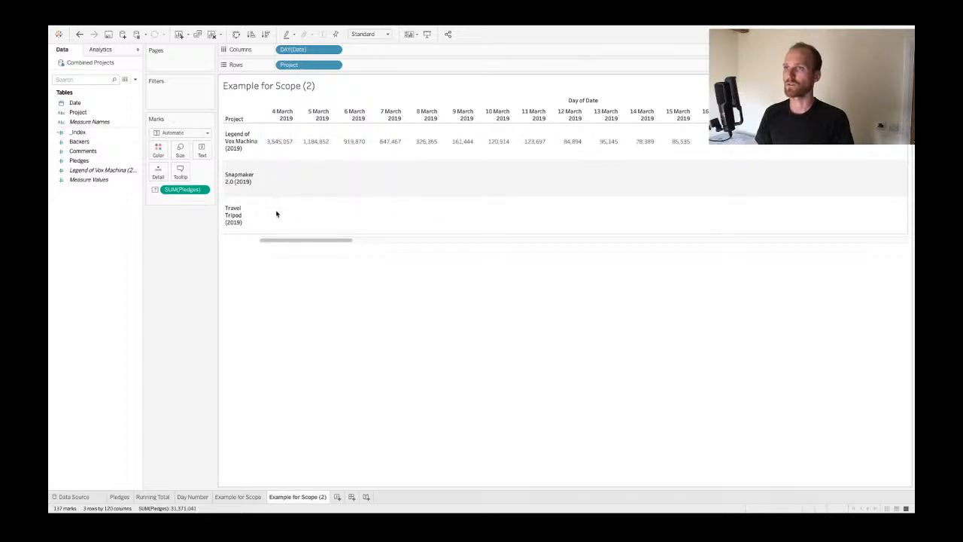
{"action": "left_click", "coordinate": [281, 115]}
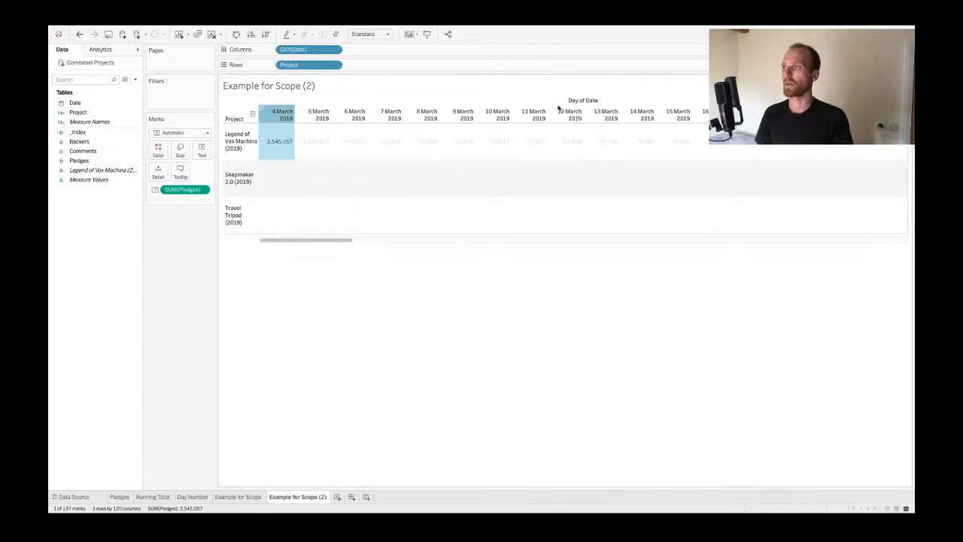
{"action": "scroll", "coordinate": [568, 148], "scroll_direction": "right", "scroll_amount": 10}
{"action": "scroll", "coordinate": [567, 148], "scroll_direction": "right", "scroll_amount": 10}
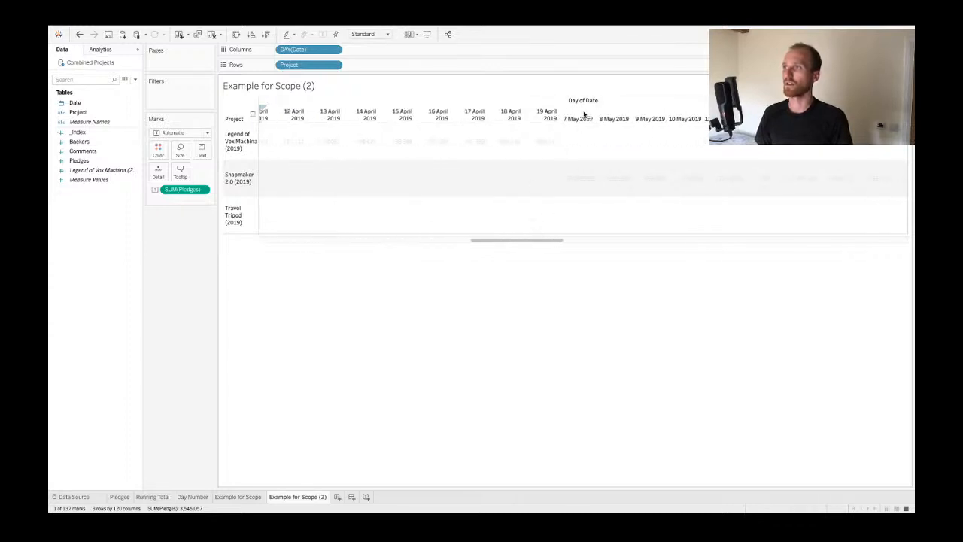
{"action": "left_click", "coordinate": [675, 242]}
{"action": "left_click", "coordinate": [675, 241]}
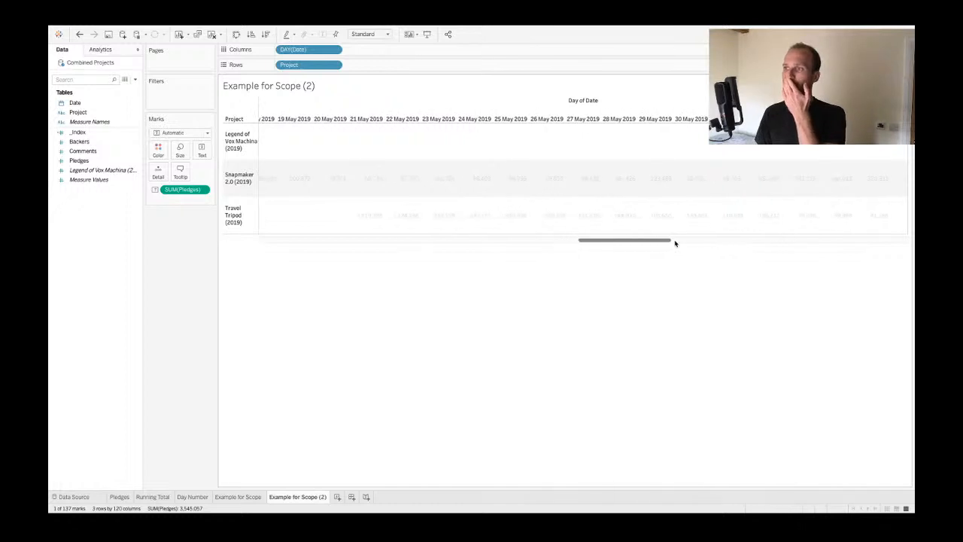
{"action": "left_click", "coordinate": [366, 209]}
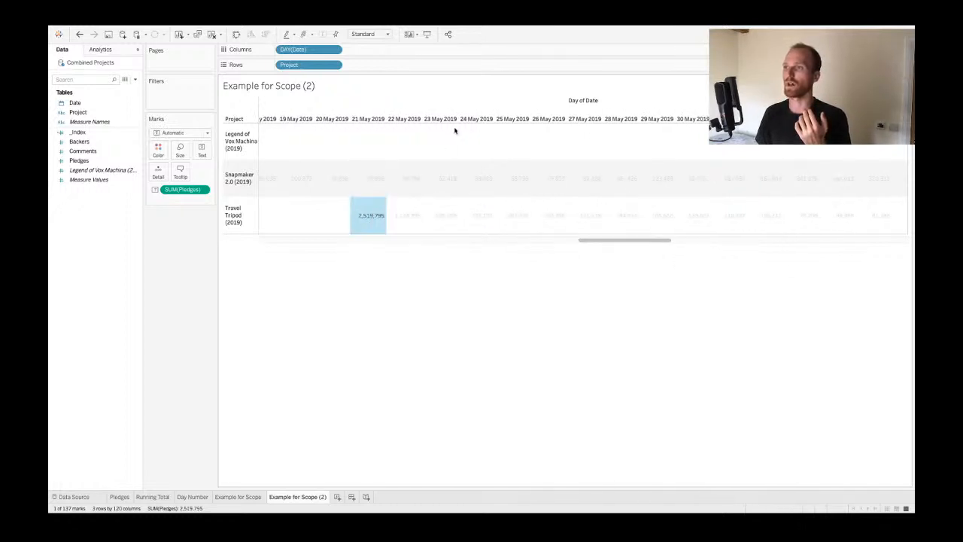
{"action": "scroll", "coordinate": [631, 206], "scroll_direction": "right", "scroll_amount": 2}
{"action": "scroll", "coordinate": [631, 206], "scroll_direction": "right", "scroll_amount": 5}
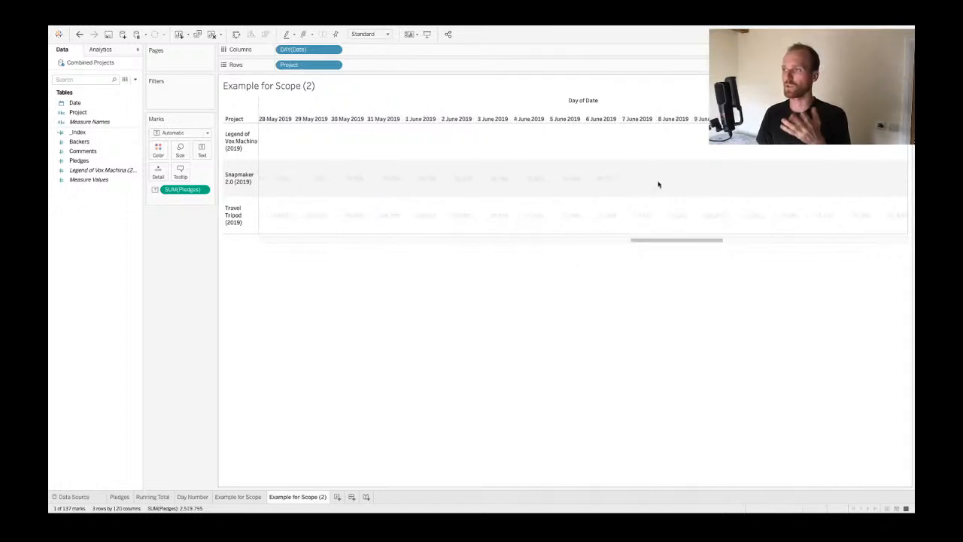
{"action": "left_click", "coordinate": [203, 190]}
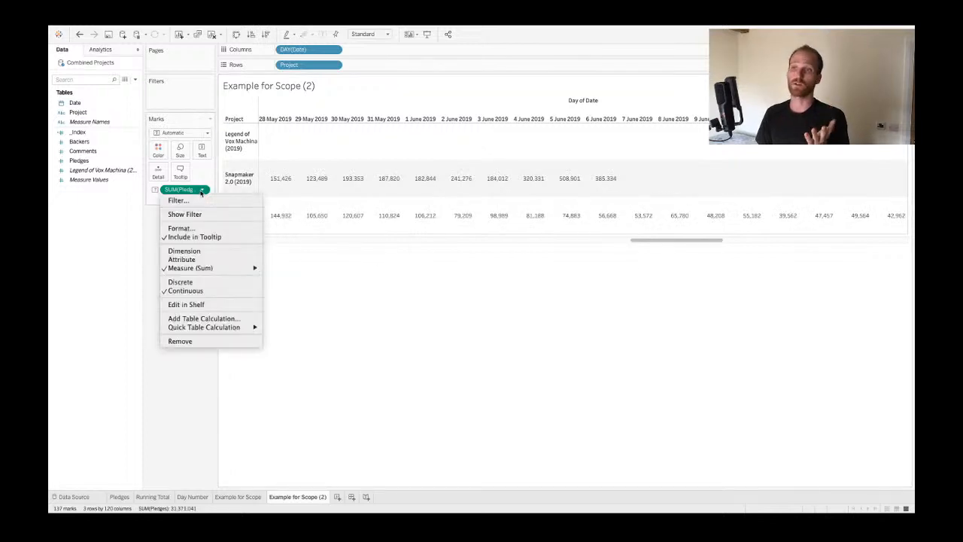
{"action": "left_click", "coordinate": [327, 340]}
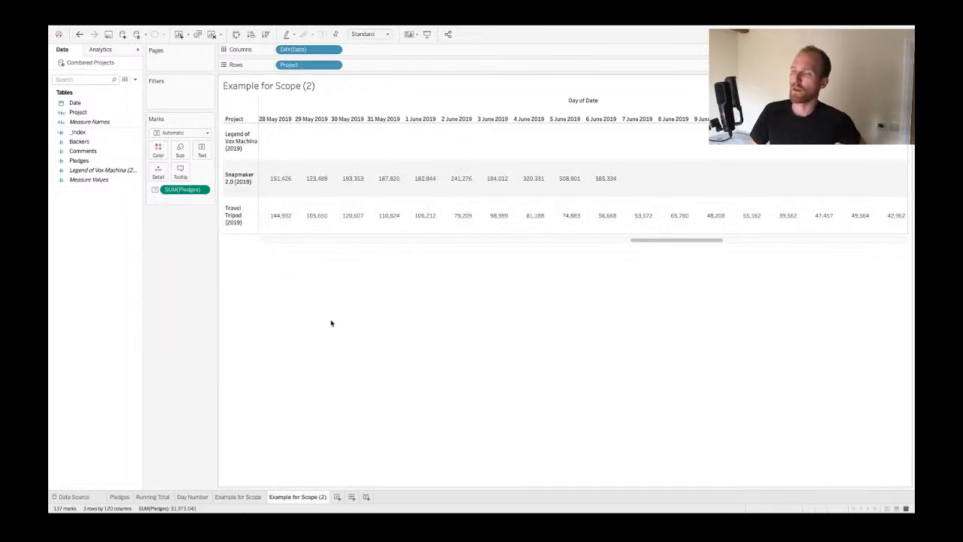
- Open the table calculation settings for the running sum of pledges on the Example for Scope sheet
{"action": "left_click", "coordinate": [238, 497]}
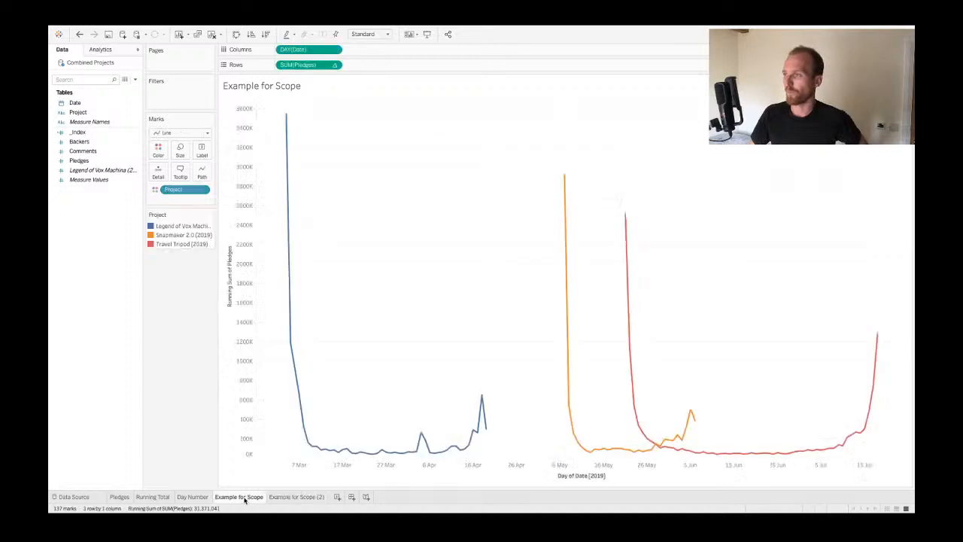
{"action": "right_click", "coordinate": [298, 65]}
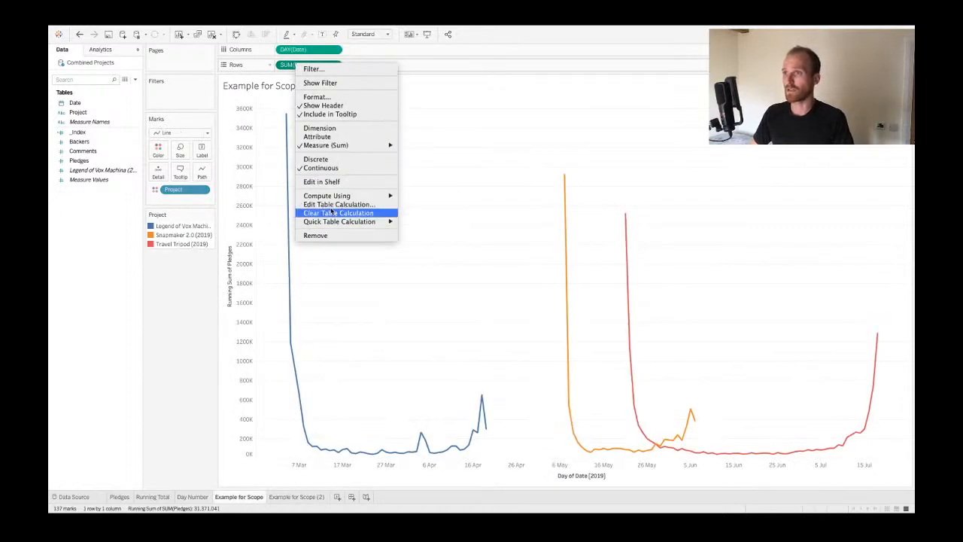
{"action": "left_click", "coordinate": [331, 205]}
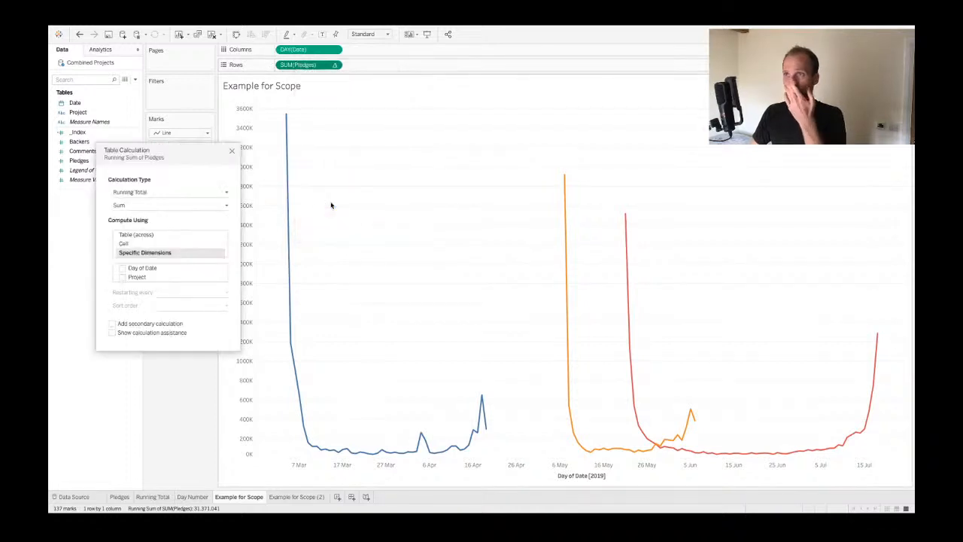
- Try computing the running total along the Project dimension, switching it on and off to compare the lines
{"action": "left_click", "coordinate": [121, 279]}
{"action": "left_click", "coordinate": [121, 278]}
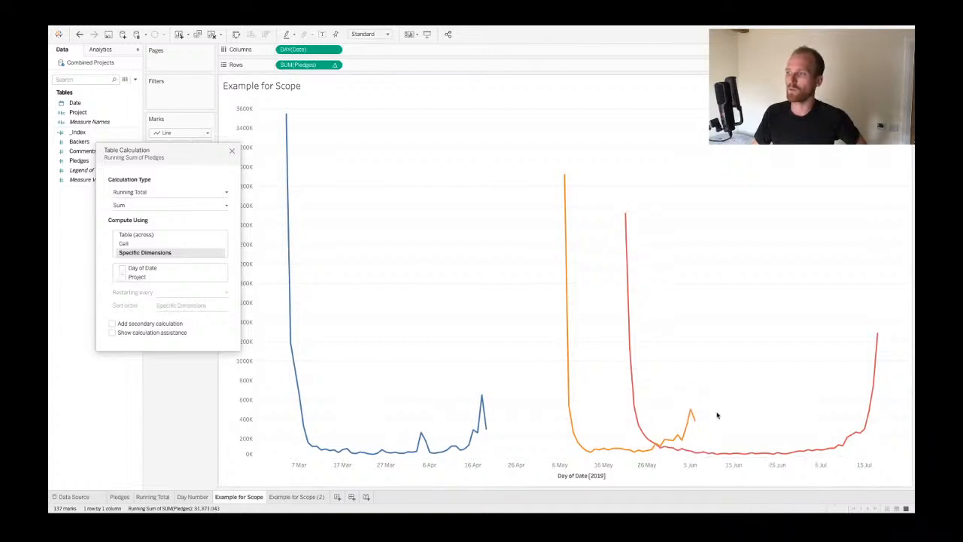
{"action": "left_click", "coordinate": [121, 279]}
{"action": "left_click", "coordinate": [122, 279]}
{"action": "left_click", "coordinate": [121, 279]}
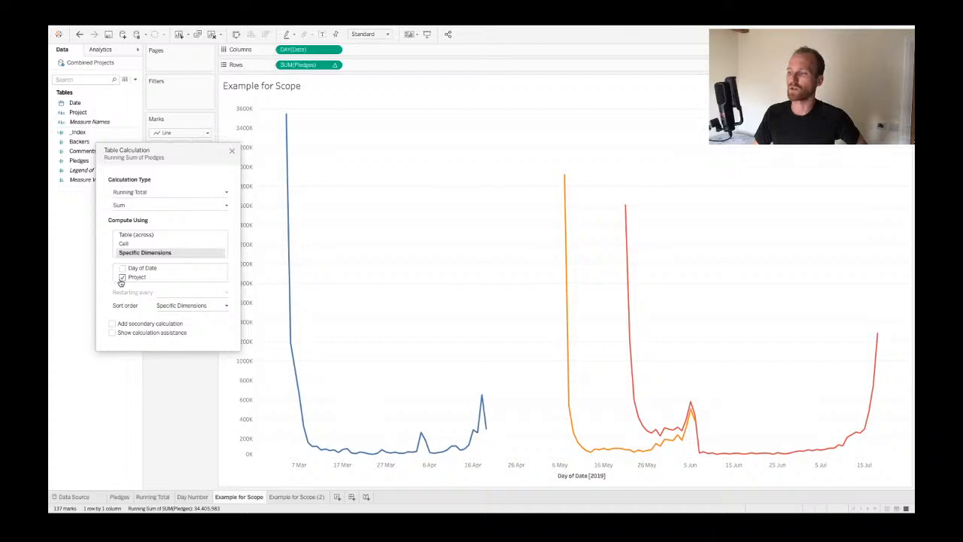
{"action": "left_click", "coordinate": [122, 279]}
{"action": "left_click", "coordinate": [121, 279]}
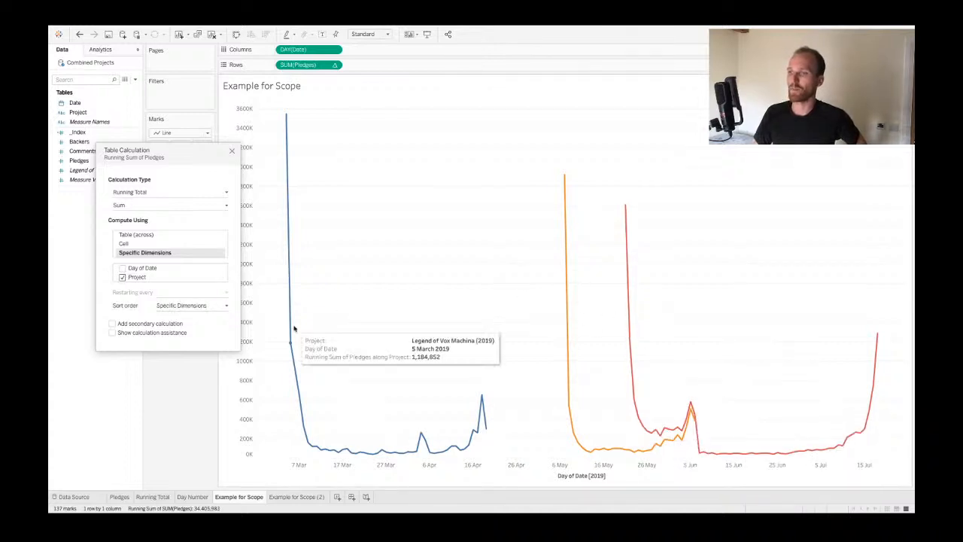
{"action": "left_click", "coordinate": [122, 279]}
{"action": "left_click", "coordinate": [121, 279]}
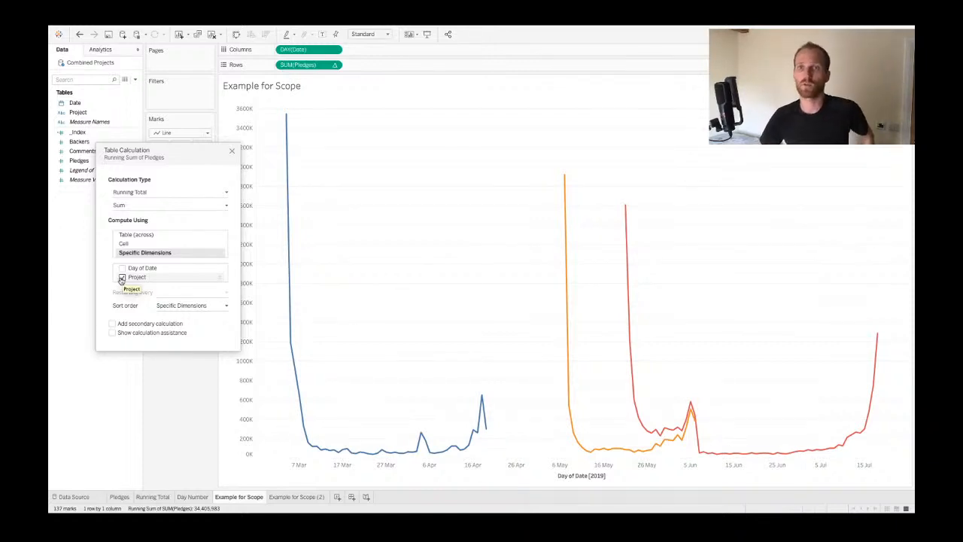
- Compute the running total along Day of Date with Project excluded, and close the table calculation settings
{"action": "left_click", "coordinate": [122, 279]}
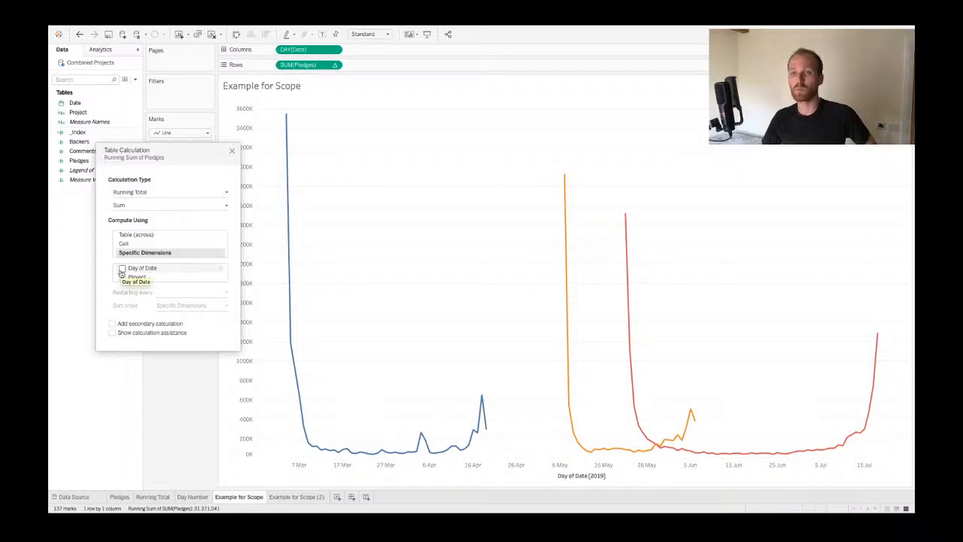
{"action": "left_click", "coordinate": [122, 269]}
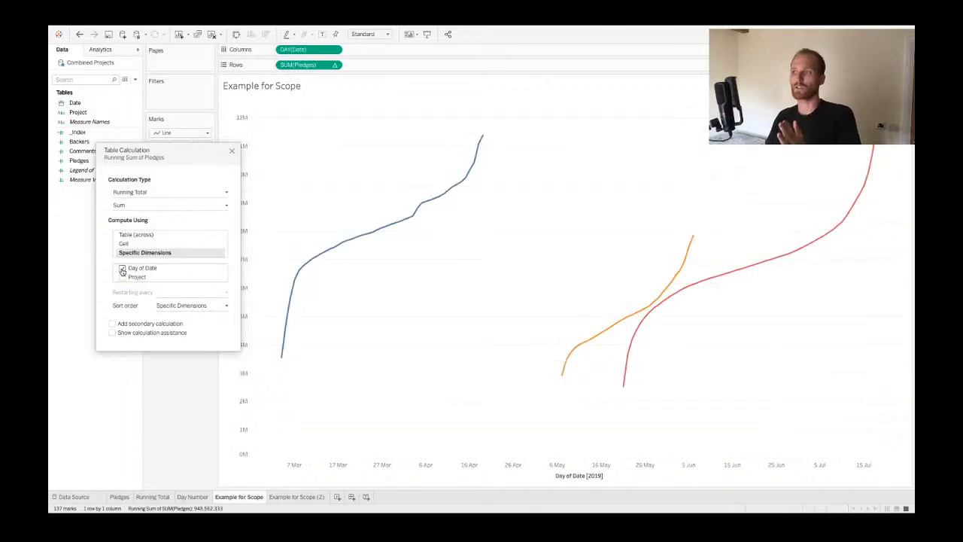
{"action": "left_click", "coordinate": [231, 152]}
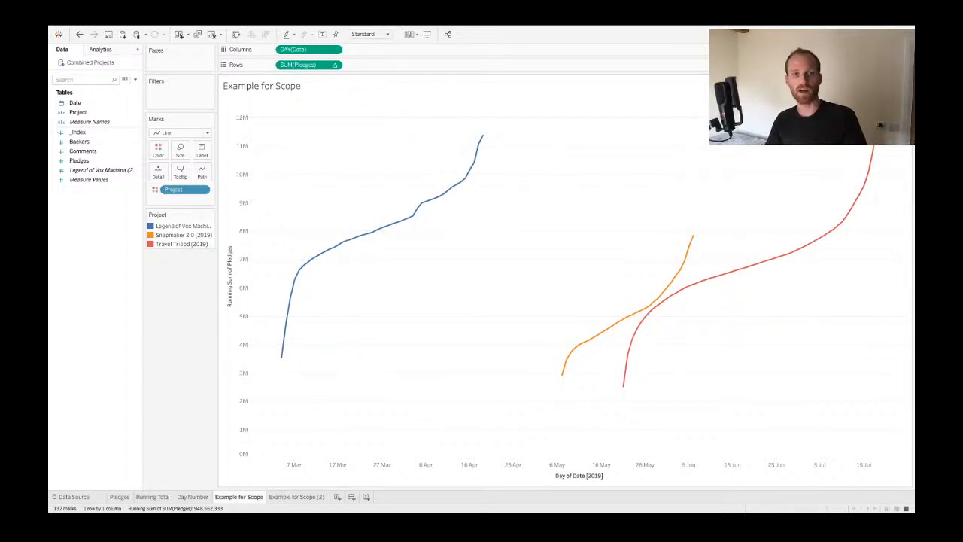
- Review the running total's table calculation settings outside full screen, close them, and return the workbook window to full screen
{"action": "right_click", "coordinate": [334, 64]}
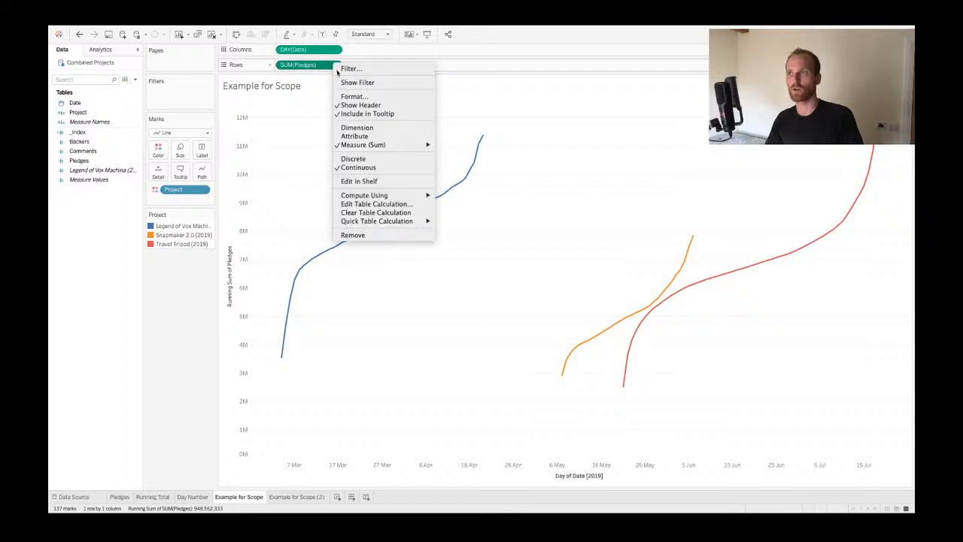
{"action": "left_click", "coordinate": [377, 204]}
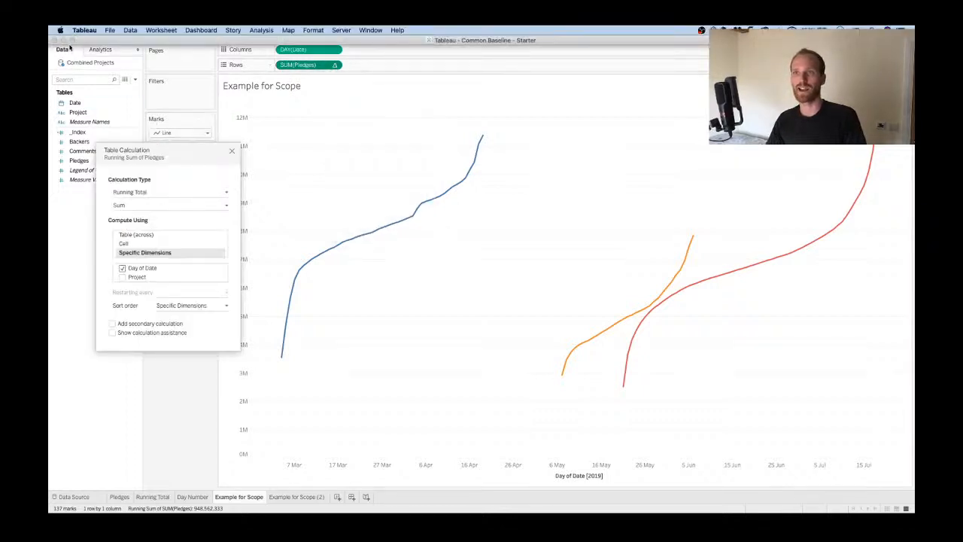
{"action": "left_click", "coordinate": [71, 39]}
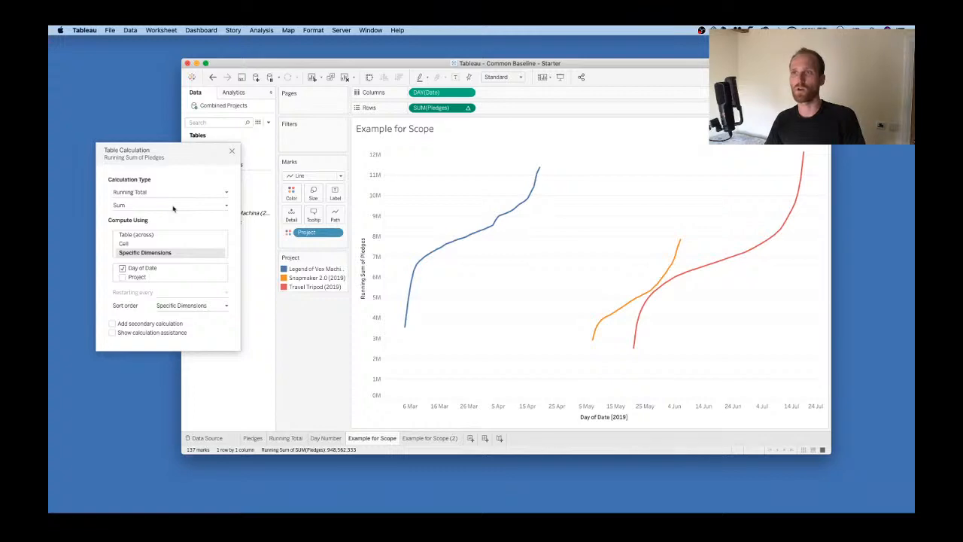
{"action": "left_click", "coordinate": [232, 152]}
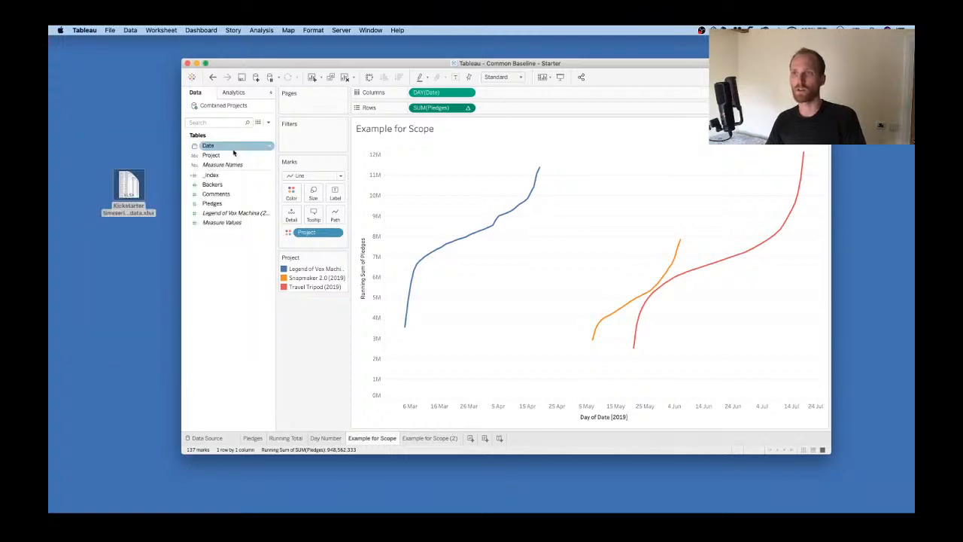
{"action": "left_click", "coordinate": [205, 64]}
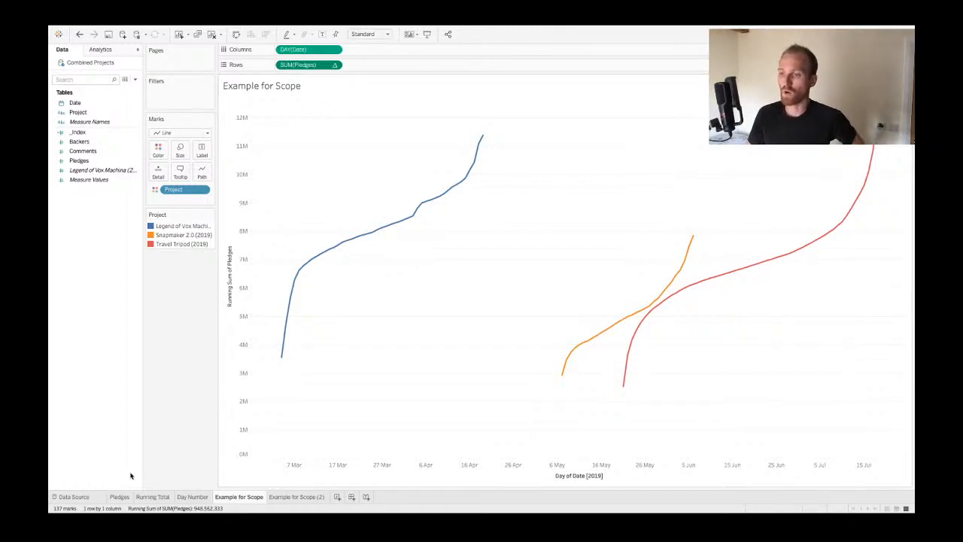
- View the Running Total sheet and open the Day Number sheet
{"action": "left_click", "coordinate": [158, 497]}
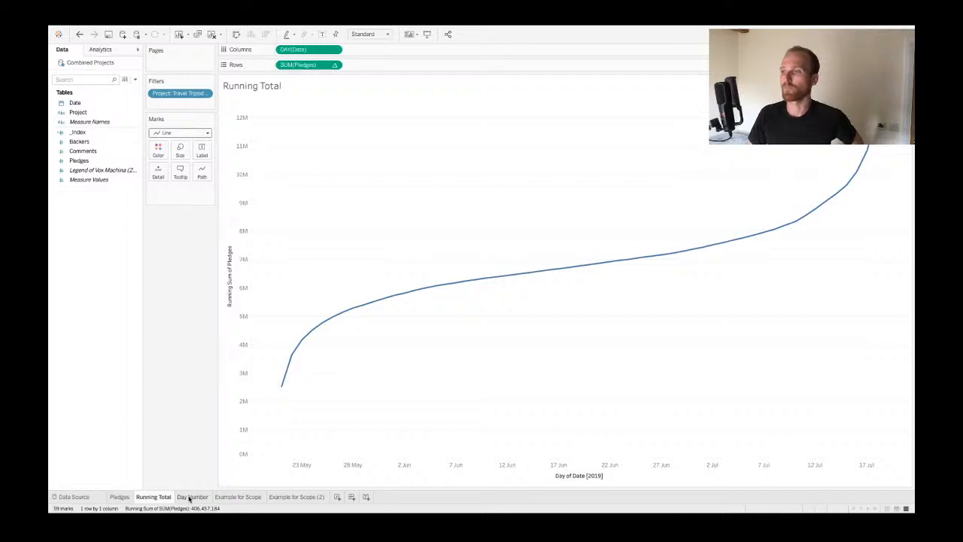
{"action": "left_click", "coordinate": [192, 498]}
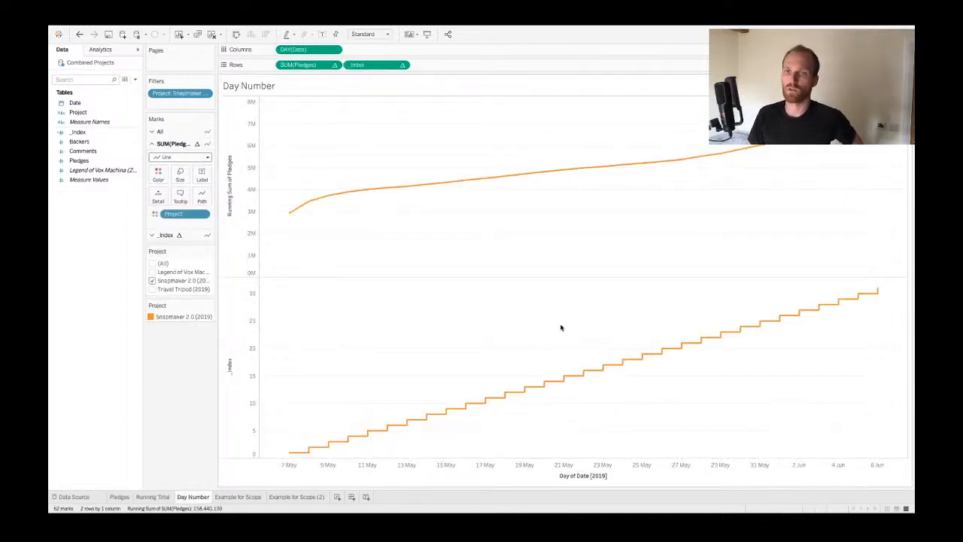
{"action": "key", "text": "ctrl+Right"}
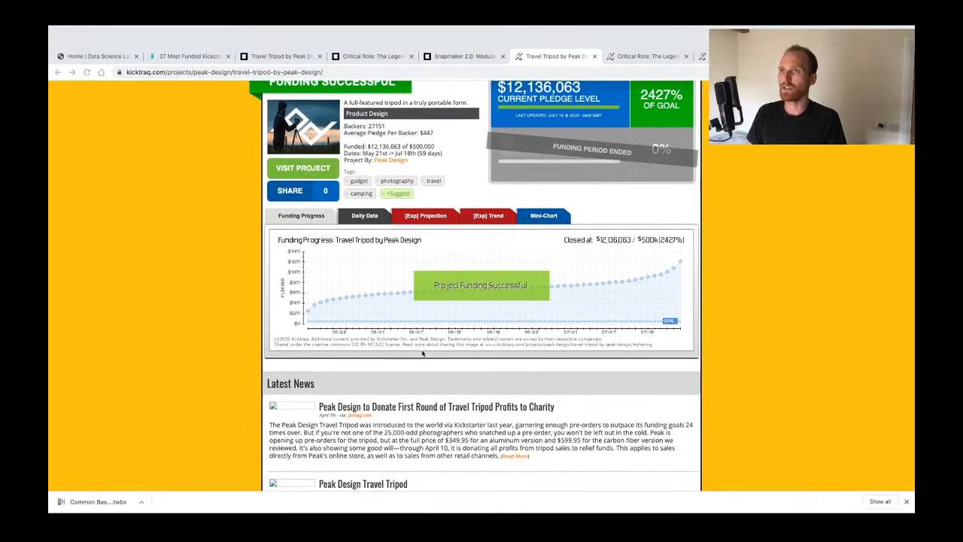
{"action": "key", "text": "ctrl+Right"}
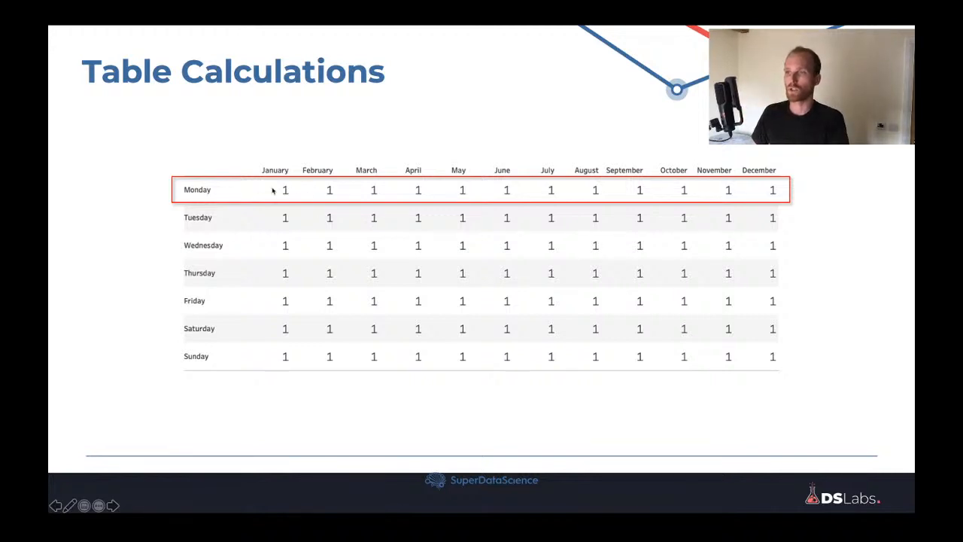
{"action": "left_click", "coordinate": [294, 201]}
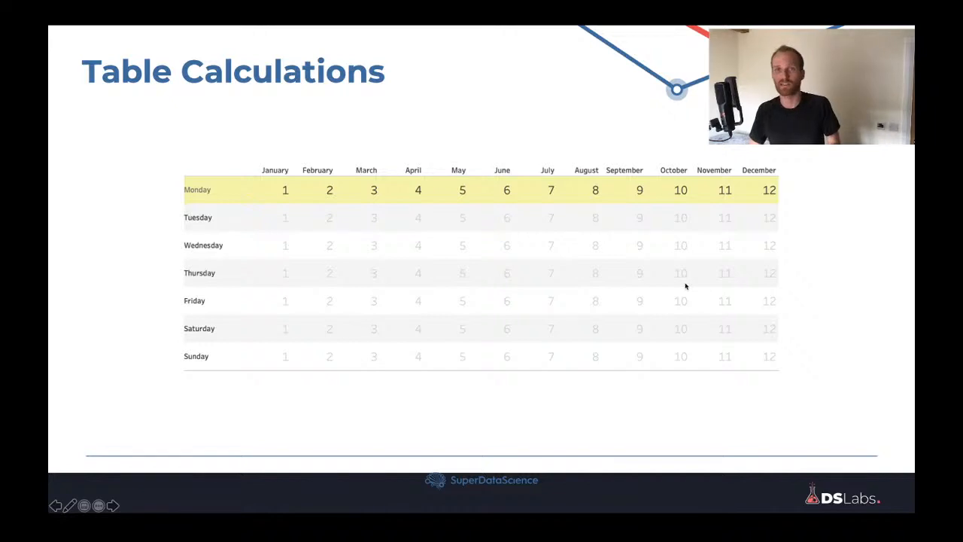
{"action": "left_click", "coordinate": [794, 300]}
{"action": "left_click", "coordinate": [794, 299]}
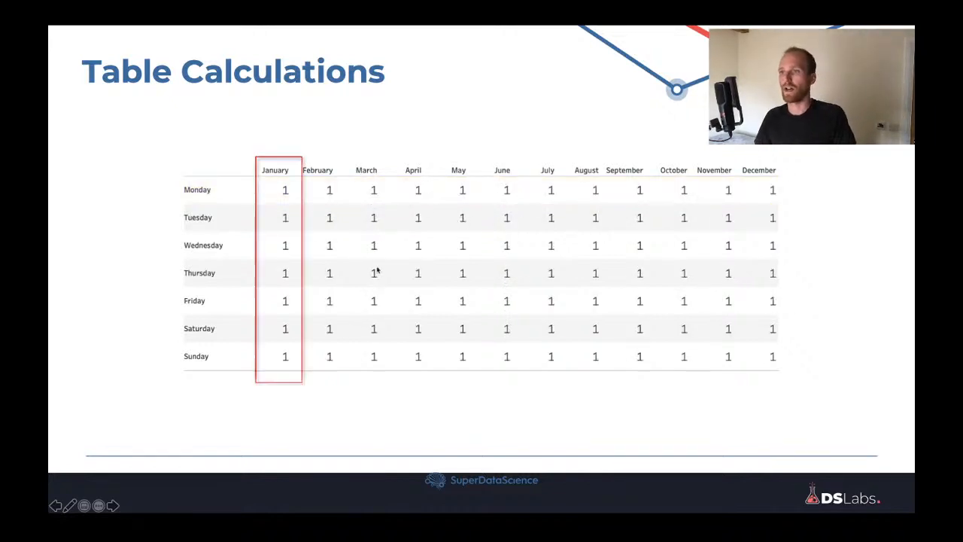
{"action": "left_click", "coordinate": [407, 327]}
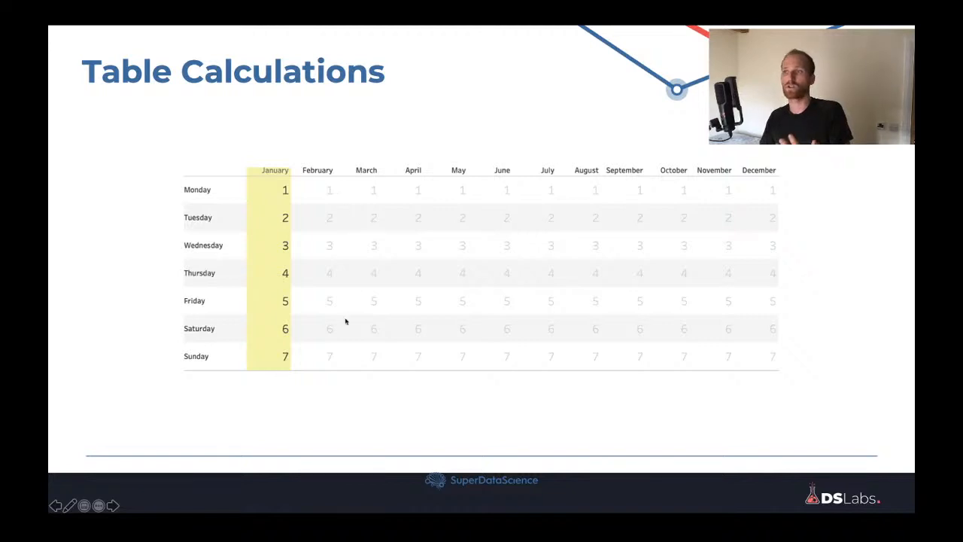
{"action": "key", "text": "ctrl+Left"}
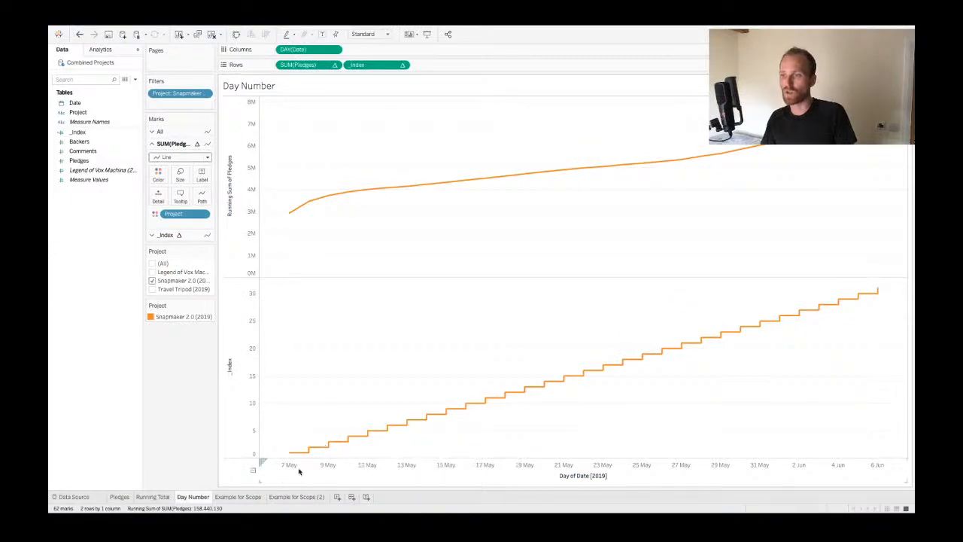
- Open the table calculation settings of the _Index measure and review its Day of Date dimension
{"action": "left_click", "coordinate": [403, 65]}
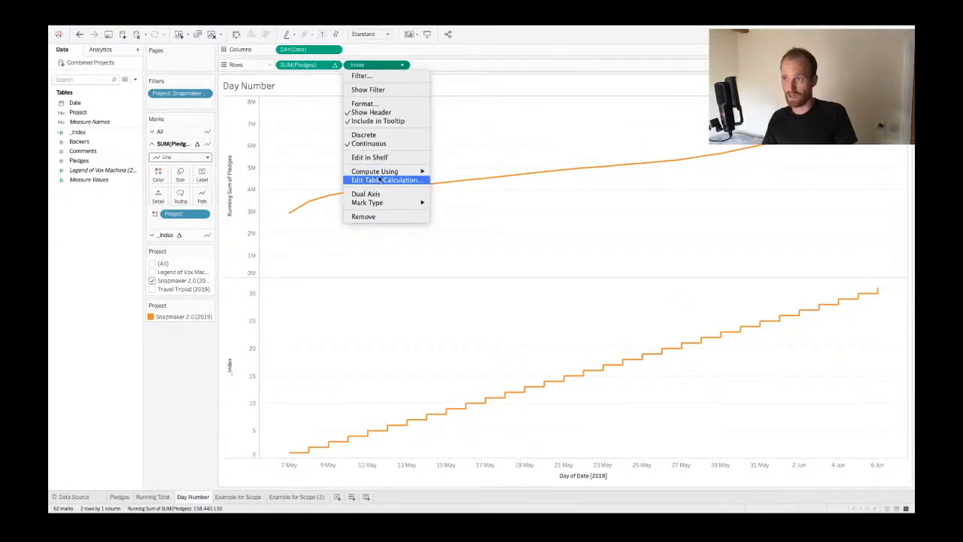
{"action": "left_click", "coordinate": [391, 178]}
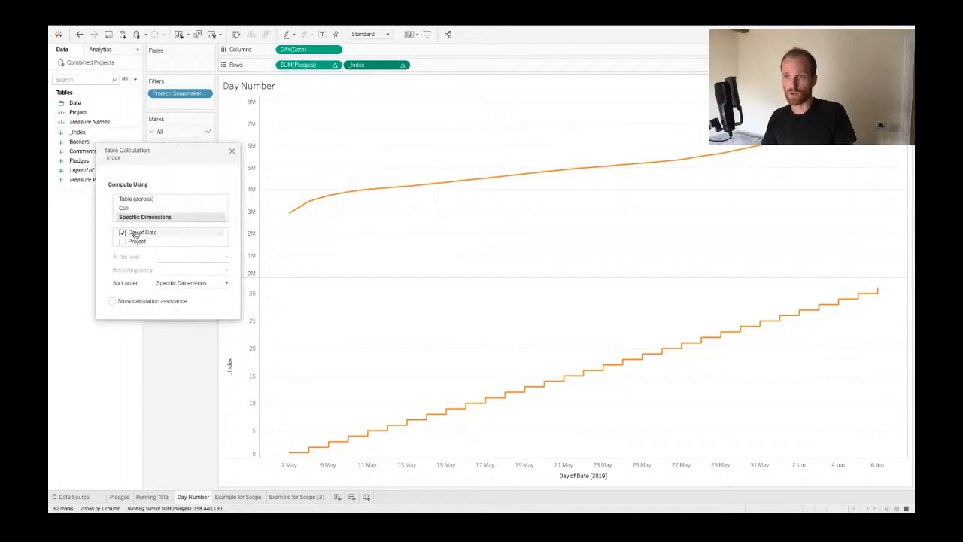
{"action": "left_click", "coordinate": [182, 233]}
{"action": "left_click", "coordinate": [183, 234]}
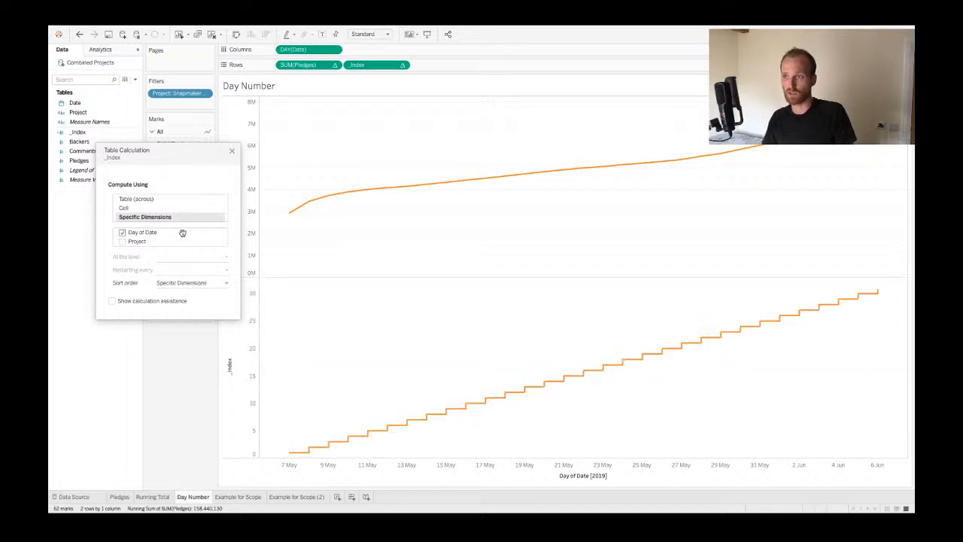
- Review the Day of Date and Project dimensions in the _Index table calculation settings, and close them
{"action": "left_click", "coordinate": [182, 234]}
{"action": "left_click", "coordinate": [183, 234]}
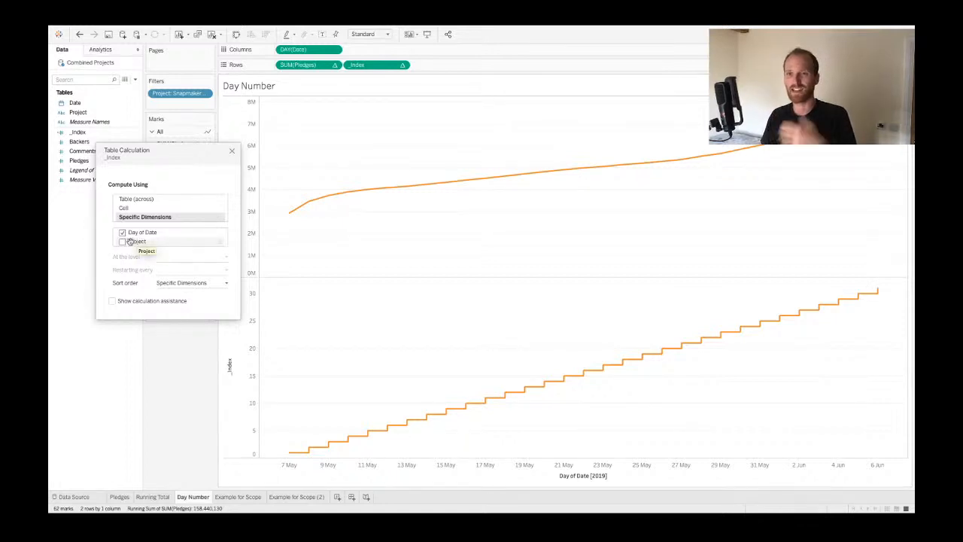
{"action": "left_click", "coordinate": [232, 151]}
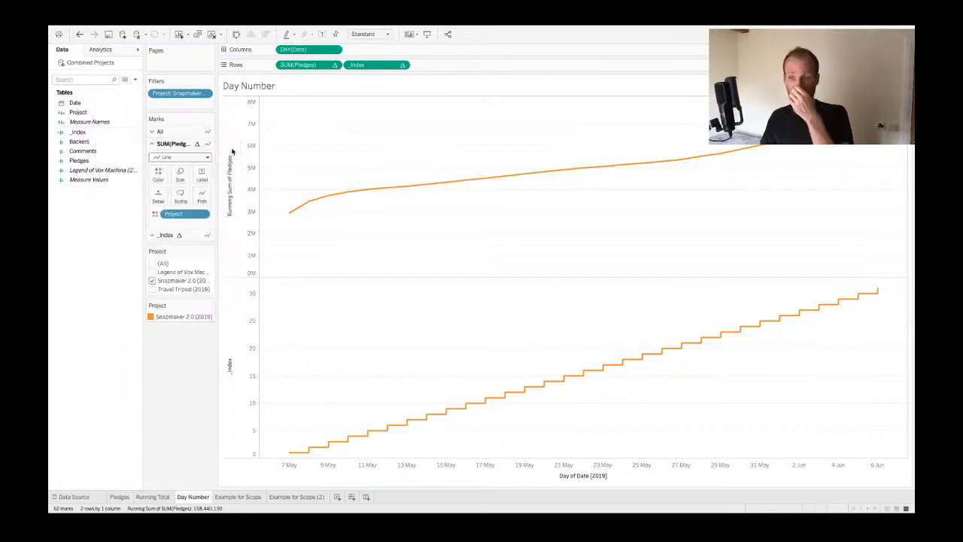
- Look through the Example for Scope, Running Total and Pledges sheets, and return to the Day Number sheet
{"action": "left_click", "coordinate": [290, 496]}
{"action": "left_click", "coordinate": [241, 496]}
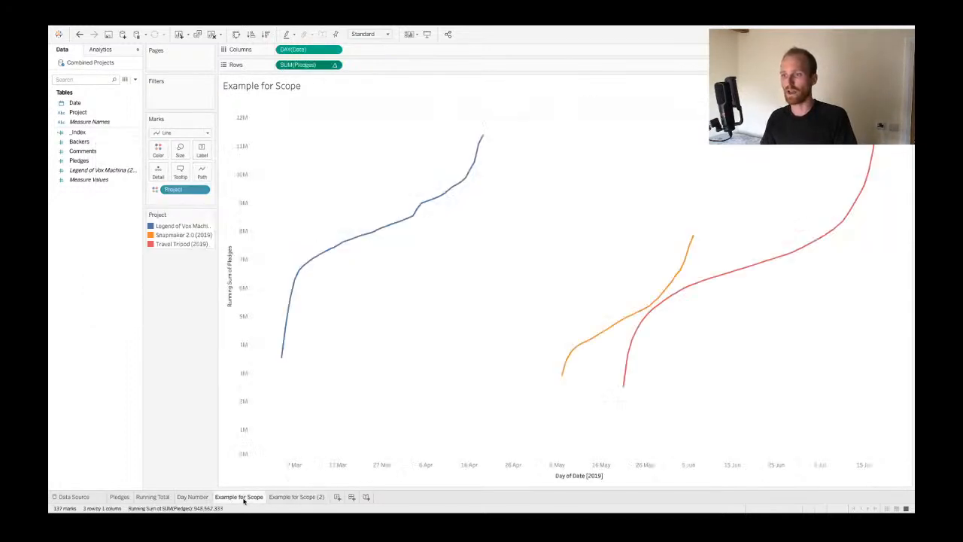
{"action": "left_click", "coordinate": [197, 497]}
{"action": "left_click", "coordinate": [165, 496]}
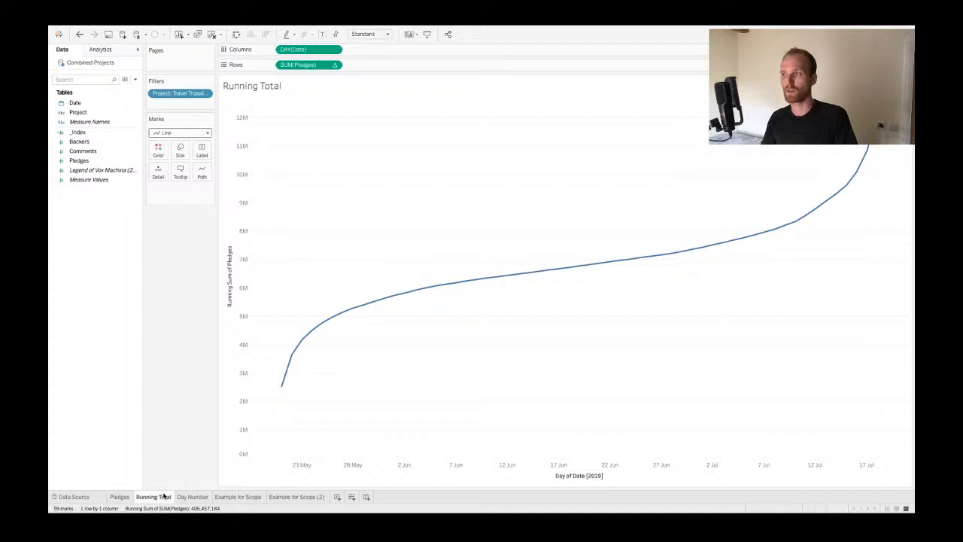
{"action": "left_click", "coordinate": [120, 496]}
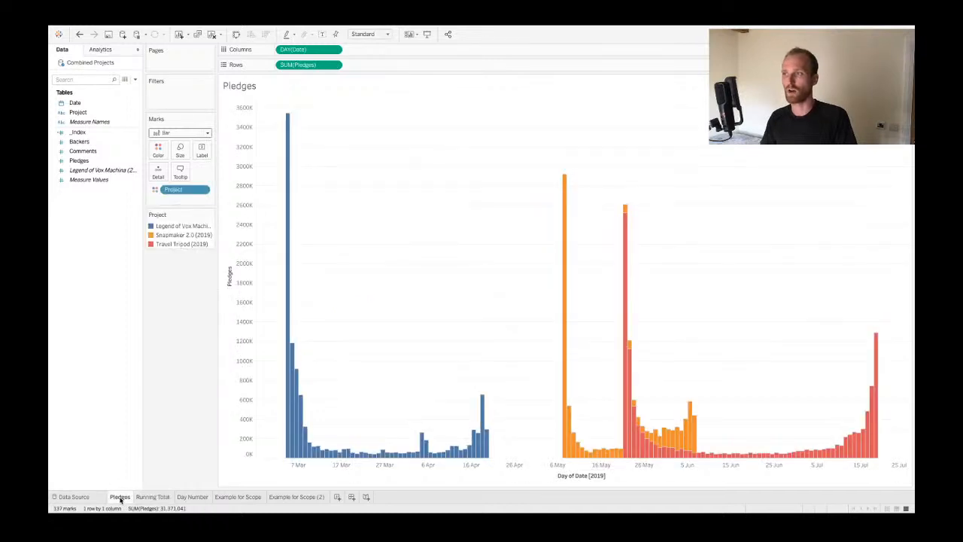
{"action": "left_click", "coordinate": [248, 497]}
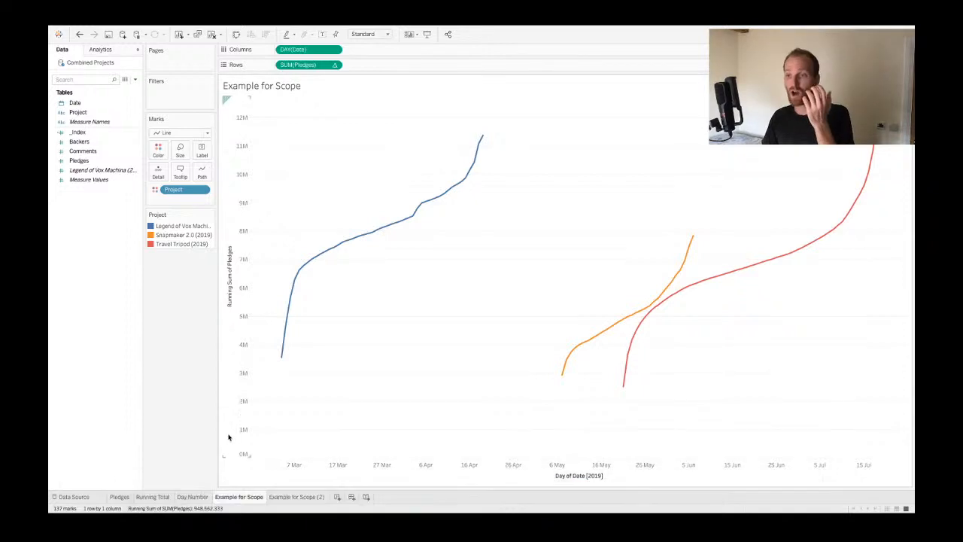
{"action": "left_click", "coordinate": [193, 497]}
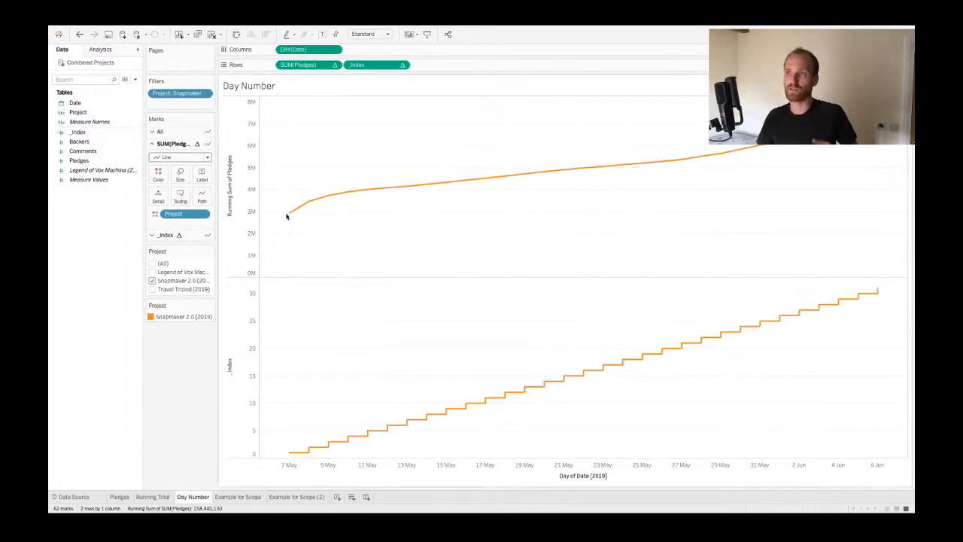
- Examine how the _Index line relates to the Day of Date axis and the _Index axis on the Day Number sheet
{"action": "left_click", "coordinate": [434, 347]}
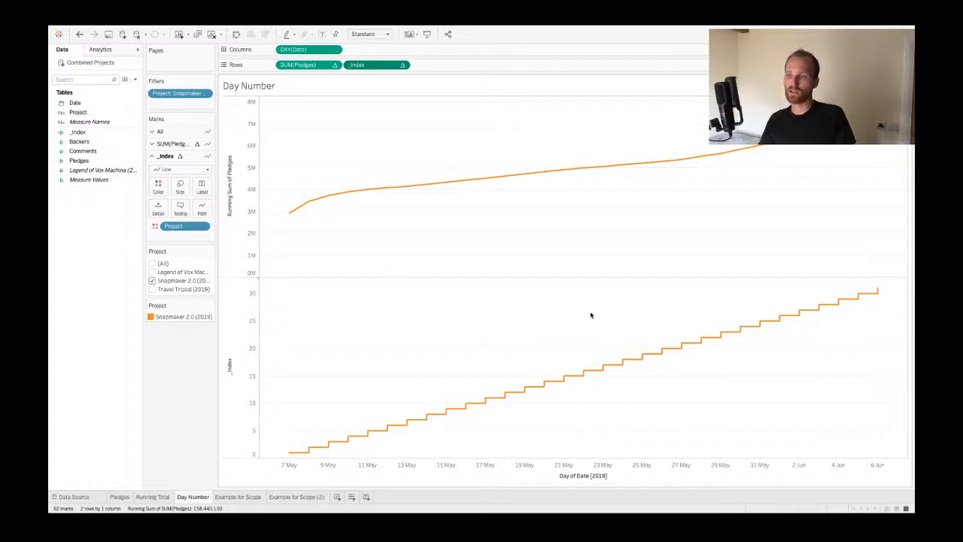
{"action": "left_click", "coordinate": [294, 465]}
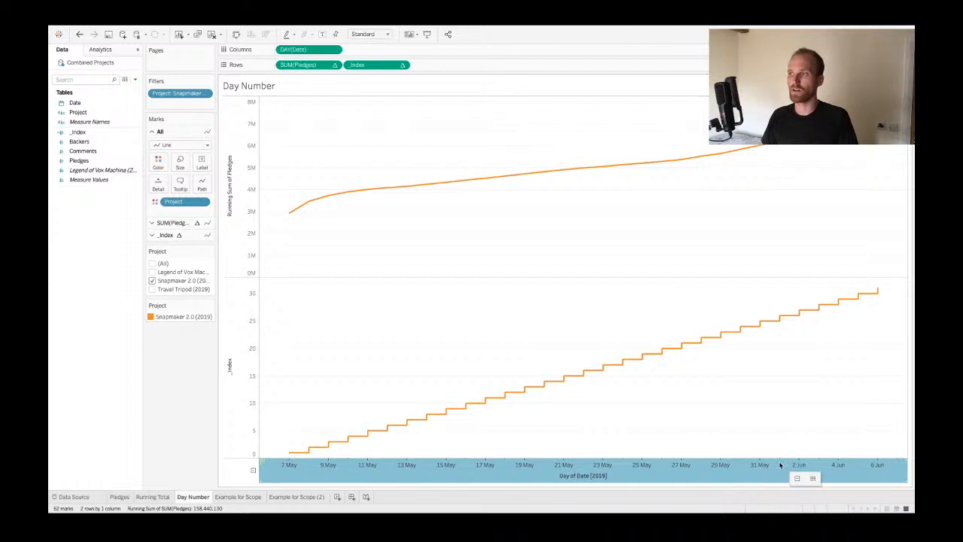
{"action": "left_click", "coordinate": [252, 316]}
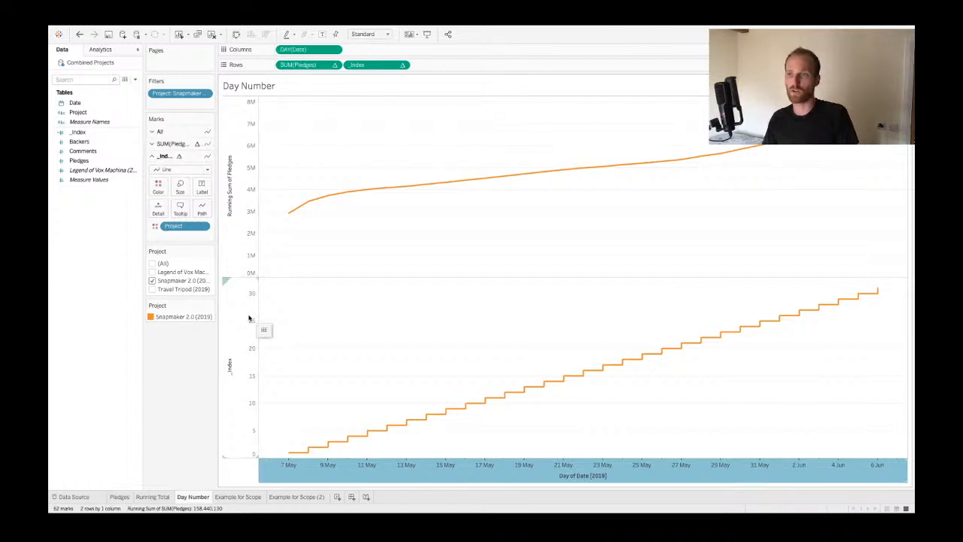
{"action": "left_click", "coordinate": [372, 66]}
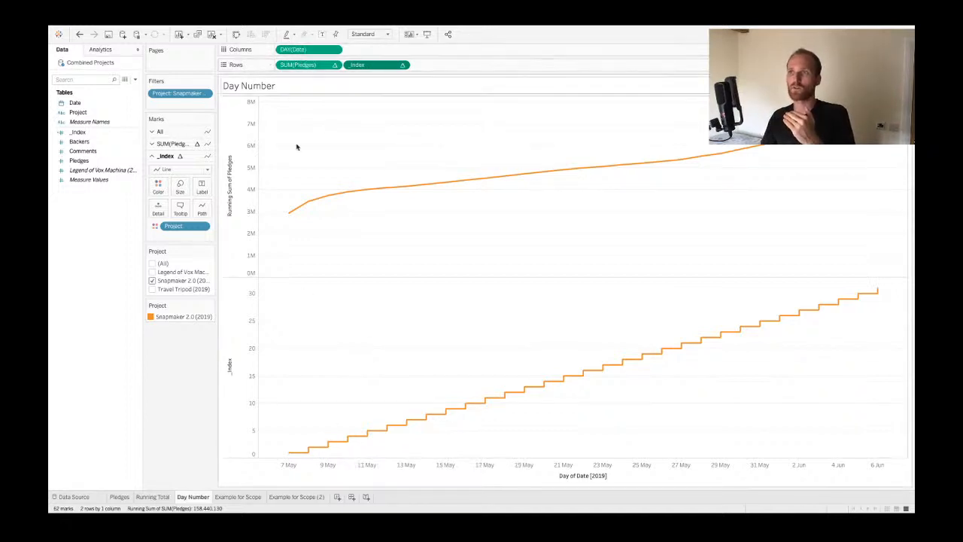
- Create a new worksheet with _Index on Columns, and review the measure's table calculation settings
{"action": "left_click", "coordinate": [337, 496]}
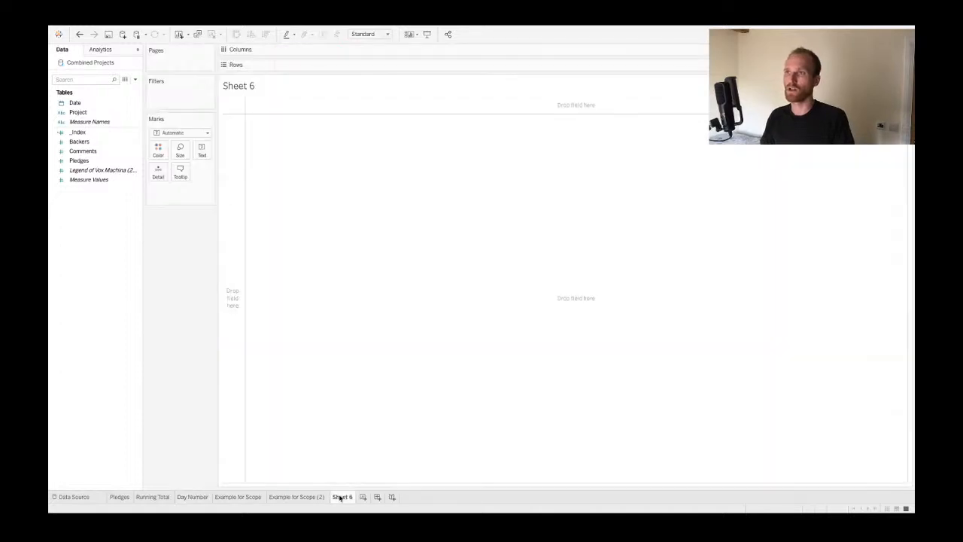
{"action": "left_click_drag", "start_coordinate": [78, 132], "coordinate": [324, 51]}
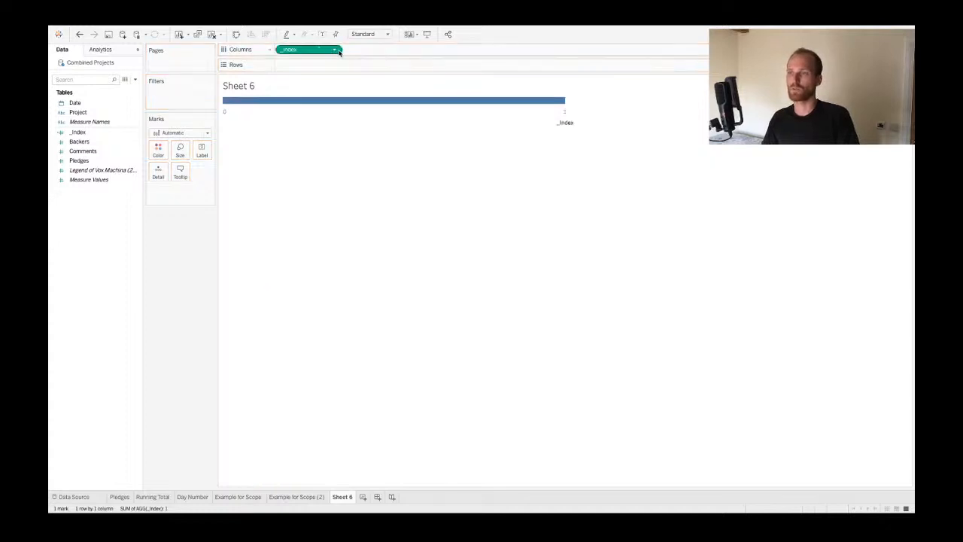
{"action": "left_click", "coordinate": [336, 51]}
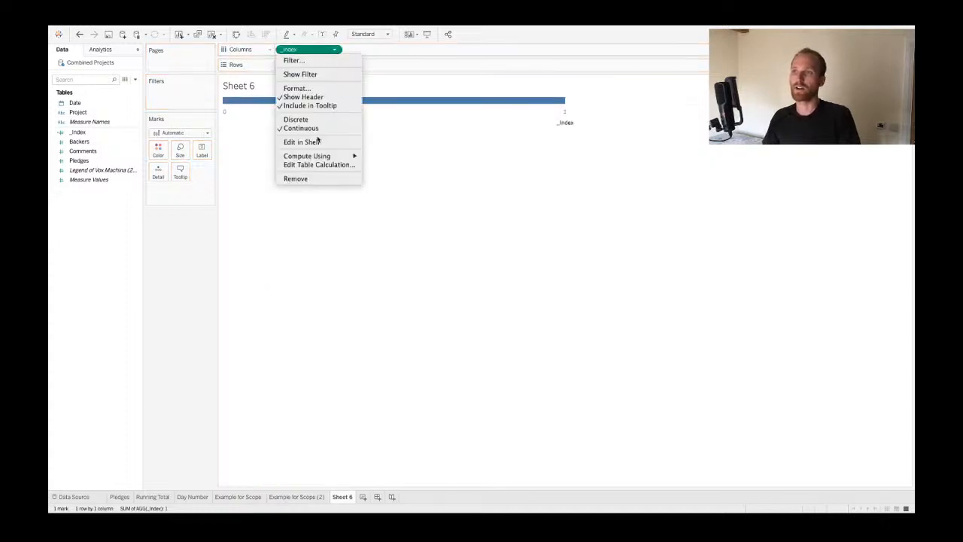
{"action": "left_click", "coordinate": [309, 164]}
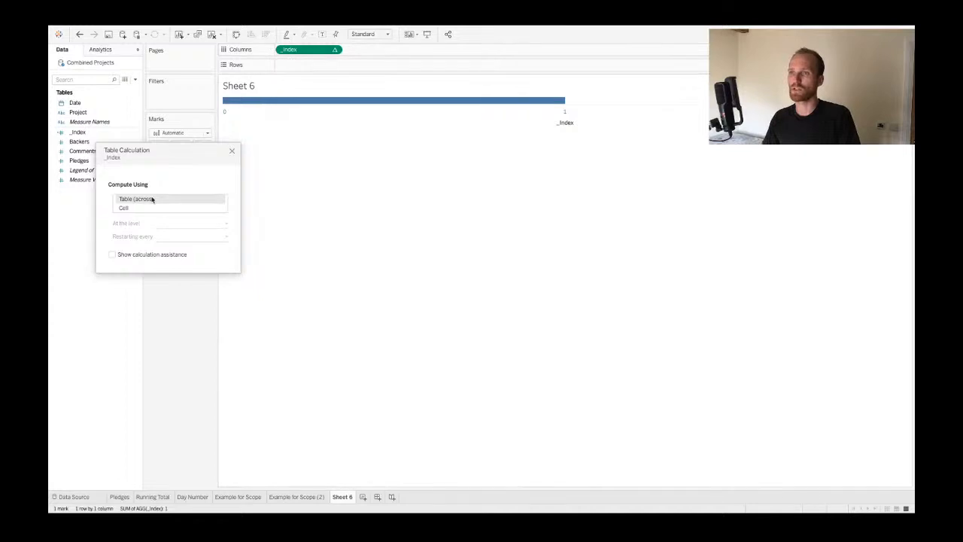
{"action": "left_click", "coordinate": [231, 148]}
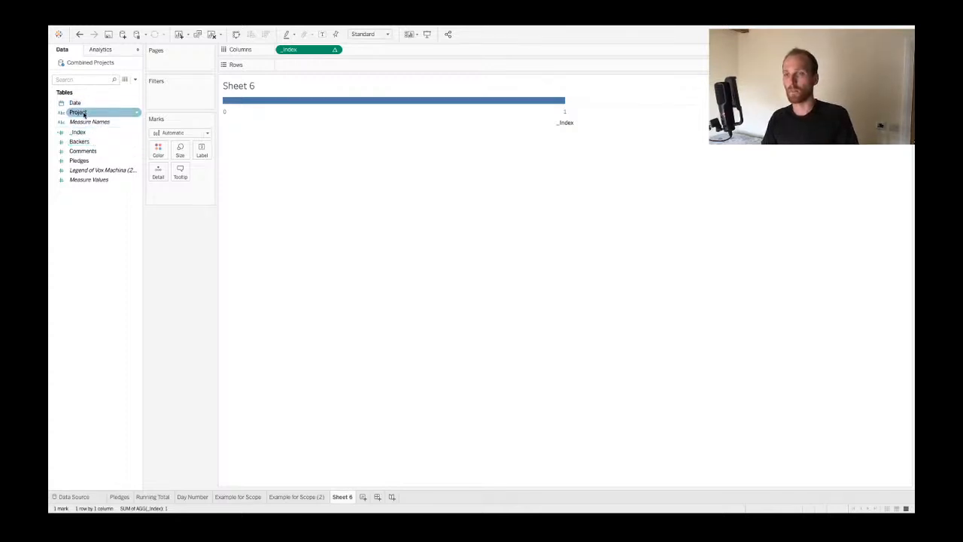
- Add Date to the marks' Detail as a continuous Day
{"action": "left_click_drag", "start_coordinate": [79, 104], "coordinate": [158, 175]}
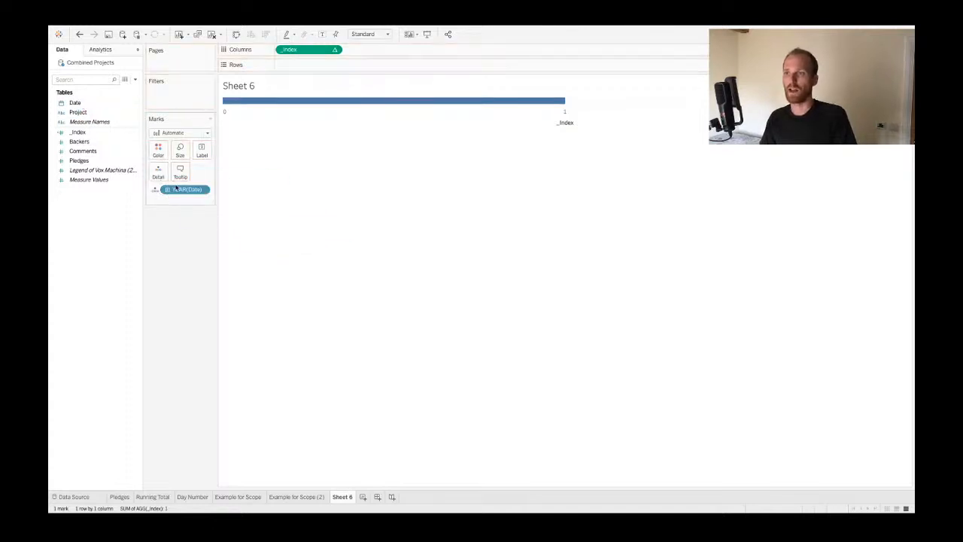
{"action": "left_click", "coordinate": [202, 189]}
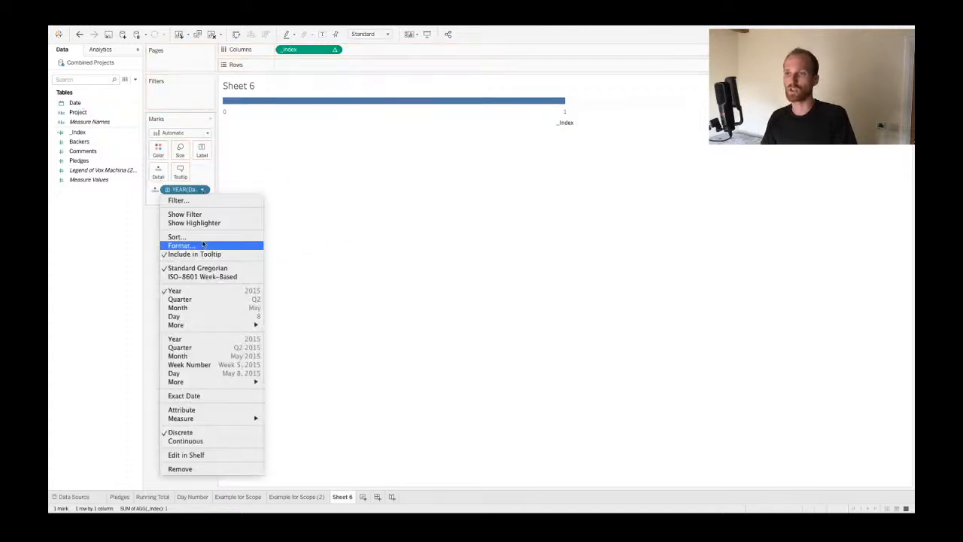
{"action": "left_click", "coordinate": [198, 374]}
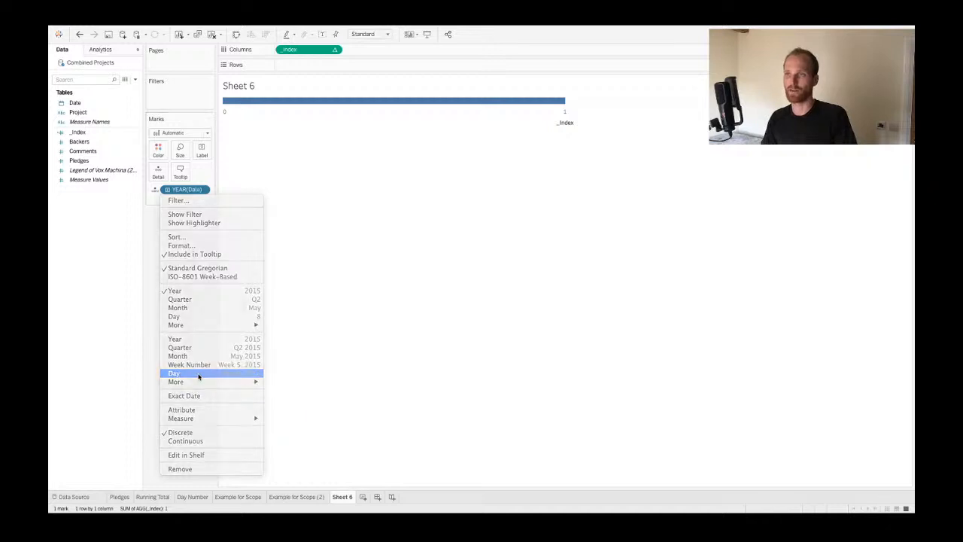
- Compute _Index using Specific Dimensions with Day of Date included, and close the table calculation settings
{"action": "left_click", "coordinate": [335, 50]}
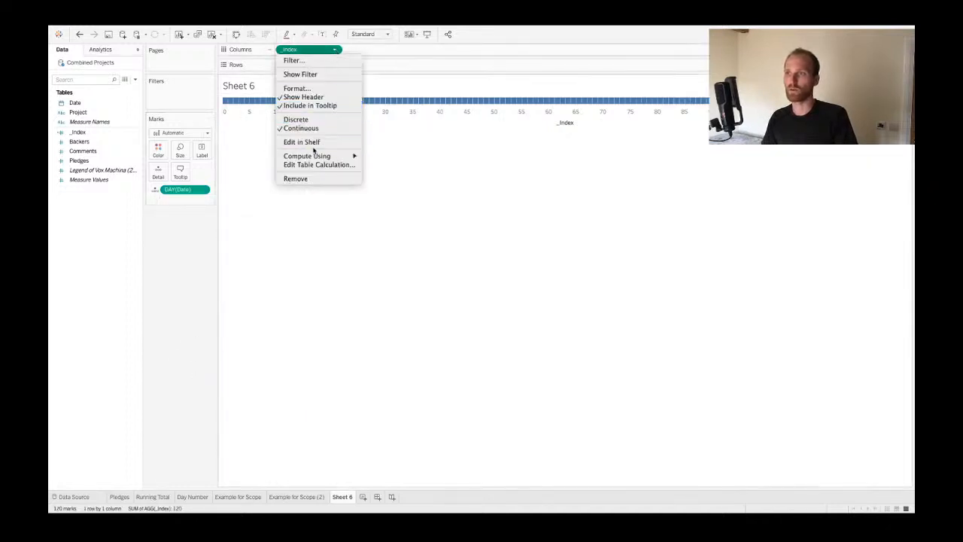
{"action": "left_click", "coordinate": [313, 164]}
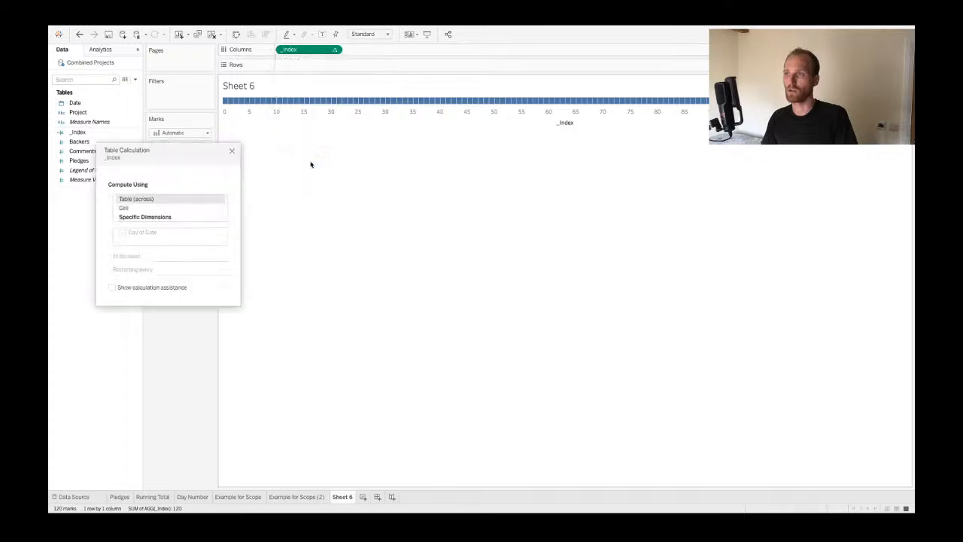
{"action": "left_click", "coordinate": [129, 218]}
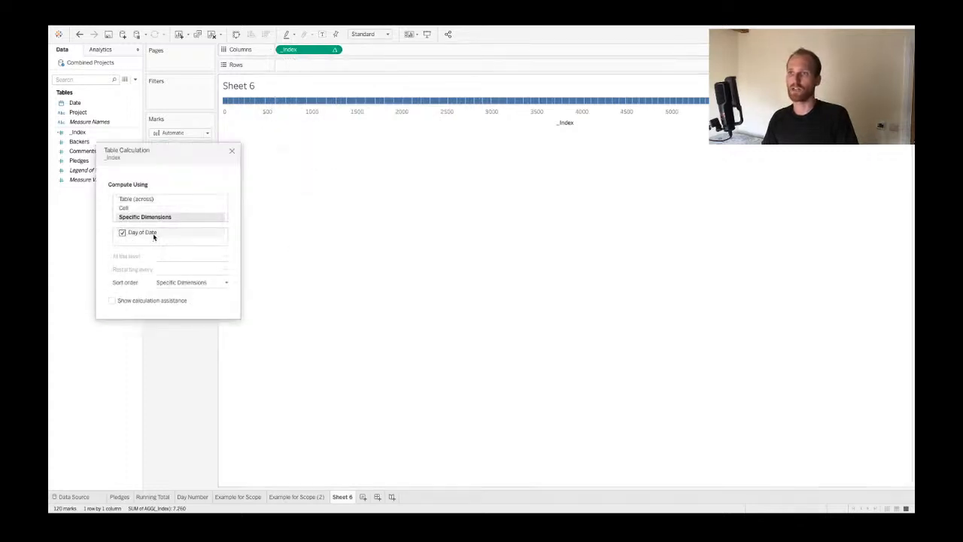
{"action": "left_click", "coordinate": [232, 153]}
- Add Pledges to Rows and set the mark type to Line
{"action": "left_click", "coordinate": [91, 172]}
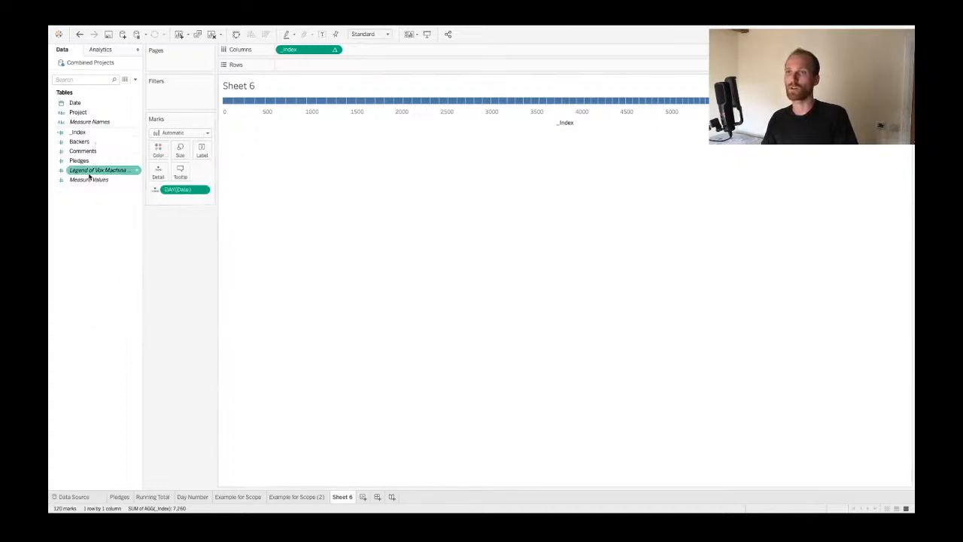
{"action": "left_click", "coordinate": [88, 152]}
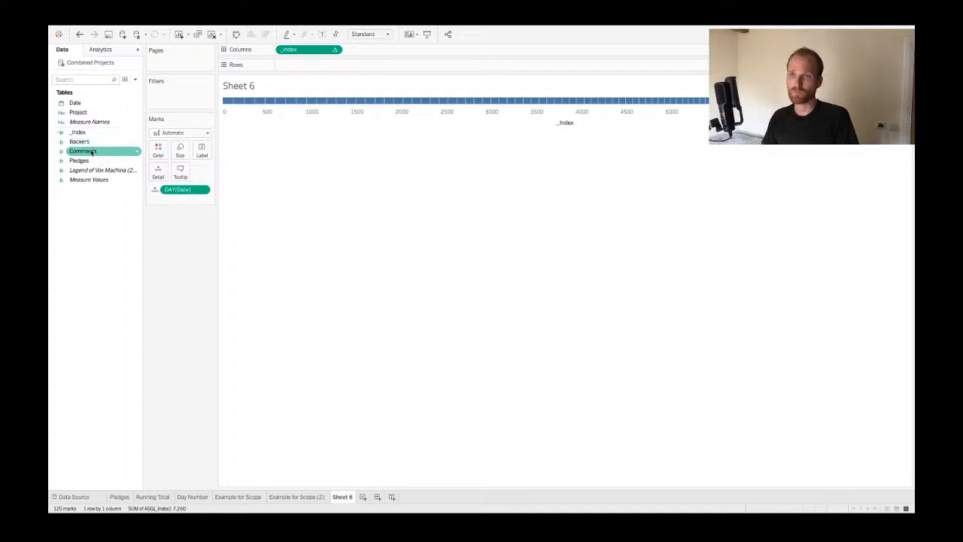
{"action": "mouse_move", "coordinate": [91, 160]}
{"action": "left_mouse_down"}
{"action": "mouse_move", "coordinate": [418, 47]}
{"action": "mouse_move", "coordinate": [357, 66]}
{"action": "left_mouse_up"}
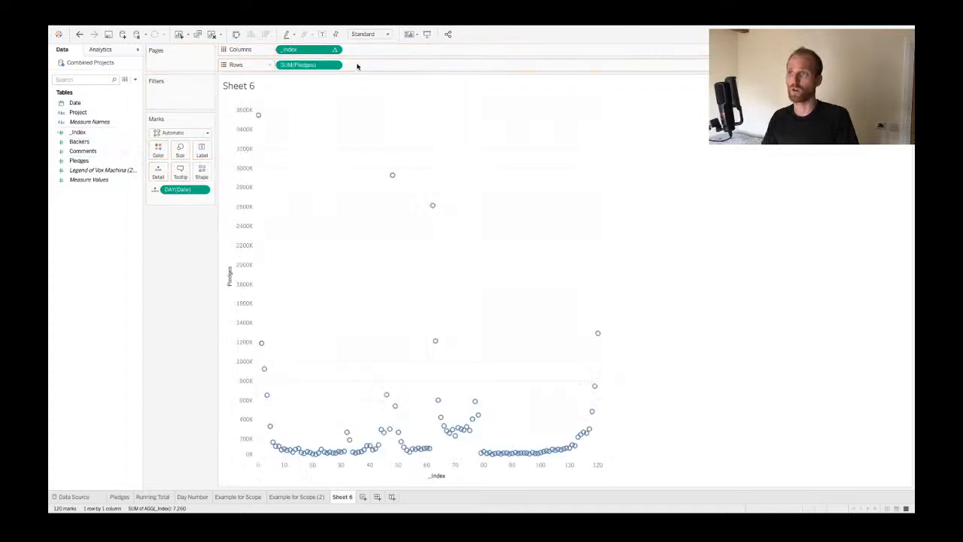
{"action": "left_click", "coordinate": [206, 133]}
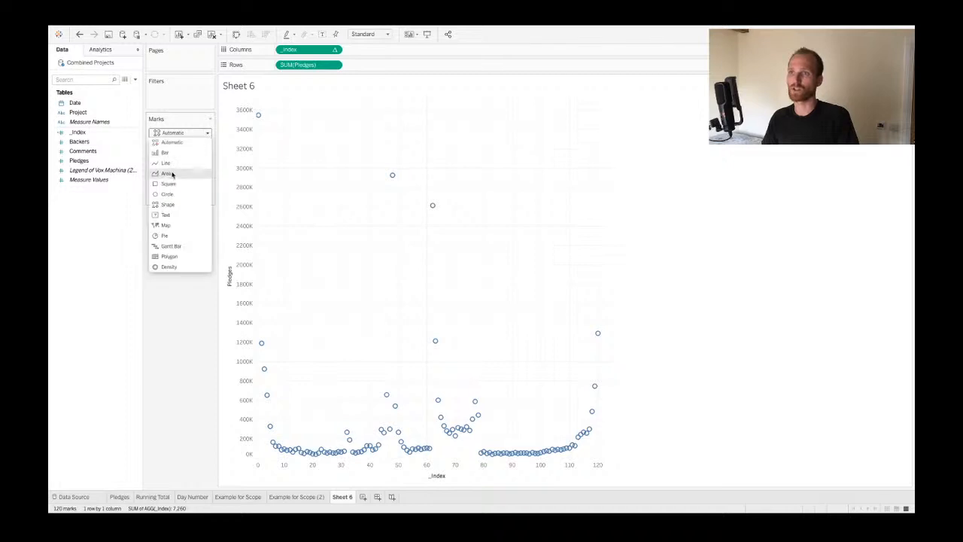
{"action": "left_click", "coordinate": [167, 163]}
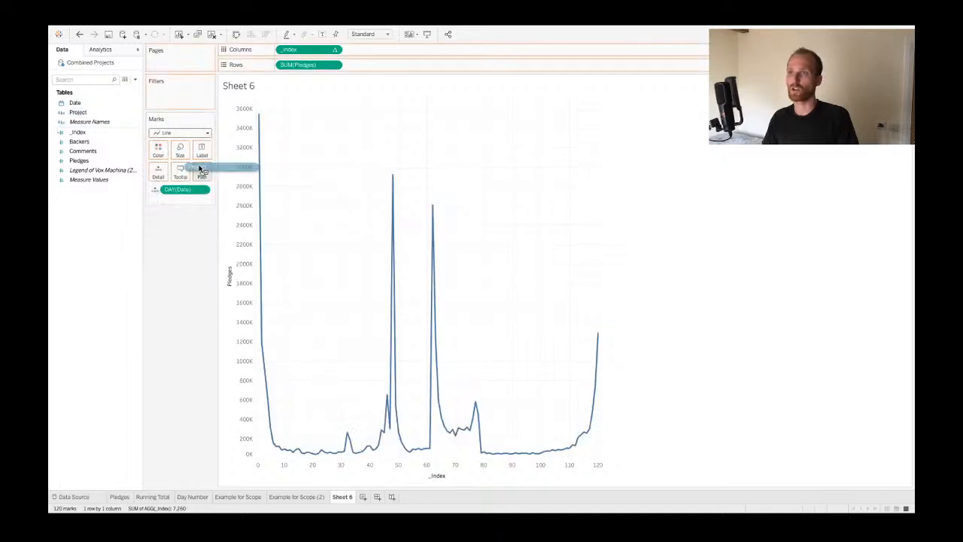
- Color the marks by Project and change the mark type to Bar
{"action": "left_click_drag", "start_coordinate": [154, 147], "coordinate": [153, 147]}
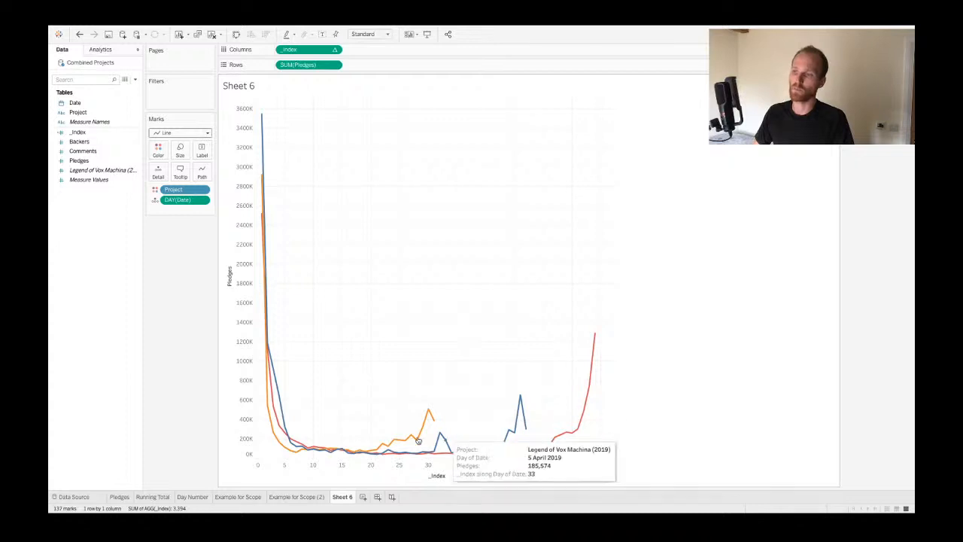
{"action": "mouse_move", "coordinate": [266, 123]}
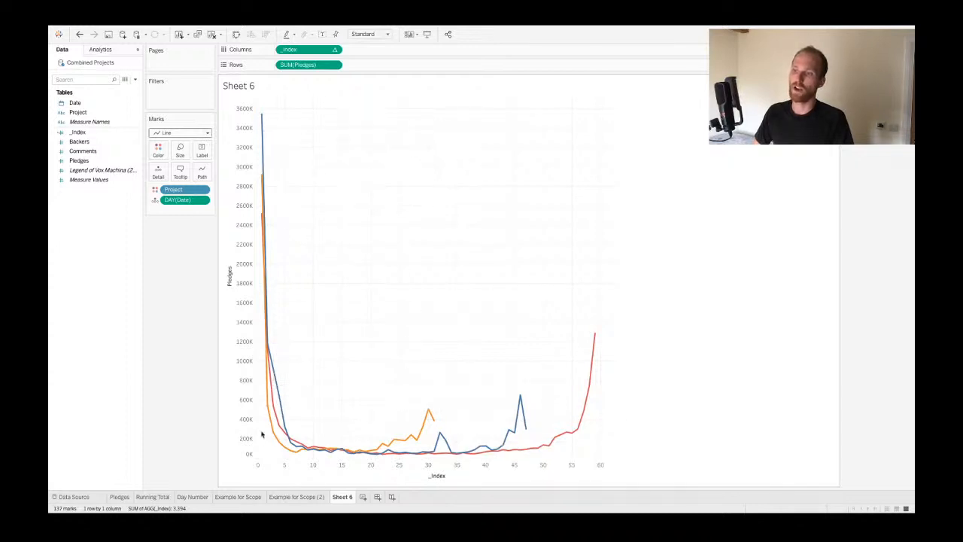
{"action": "left_click", "coordinate": [207, 133]}
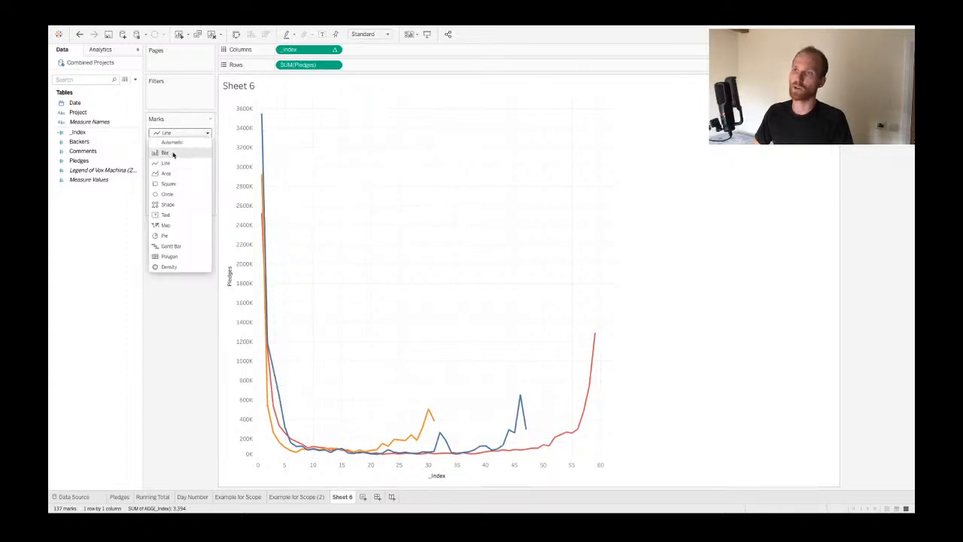
{"action": "left_click", "coordinate": [165, 153]}
- Select all three project segments of the bar at _Index 1 together, and clear the selection
{"action": "mouse_move", "coordinate": [262, 206]}
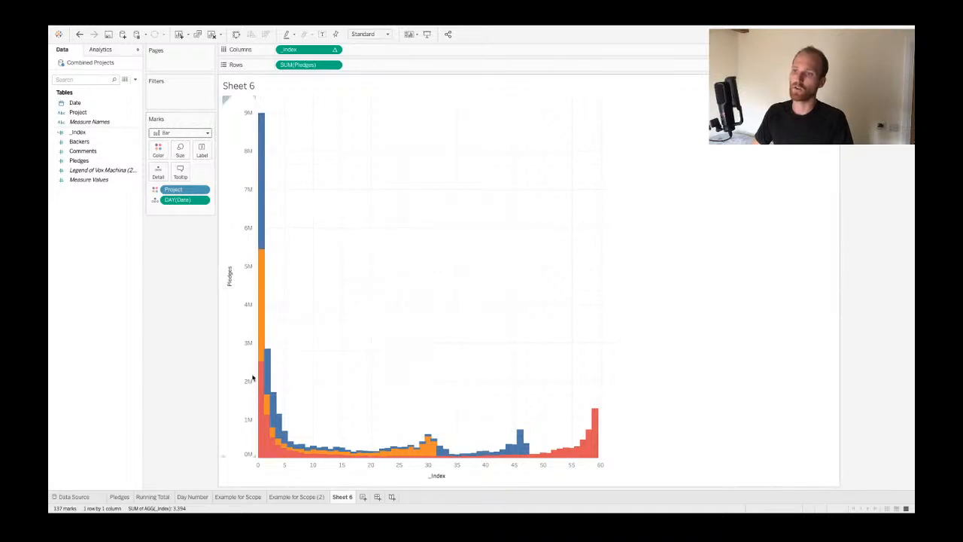
{"action": "left_click", "coordinate": [262, 450]}
{"action": "left_click", "coordinate": [261, 331], "text": "ctrl"}
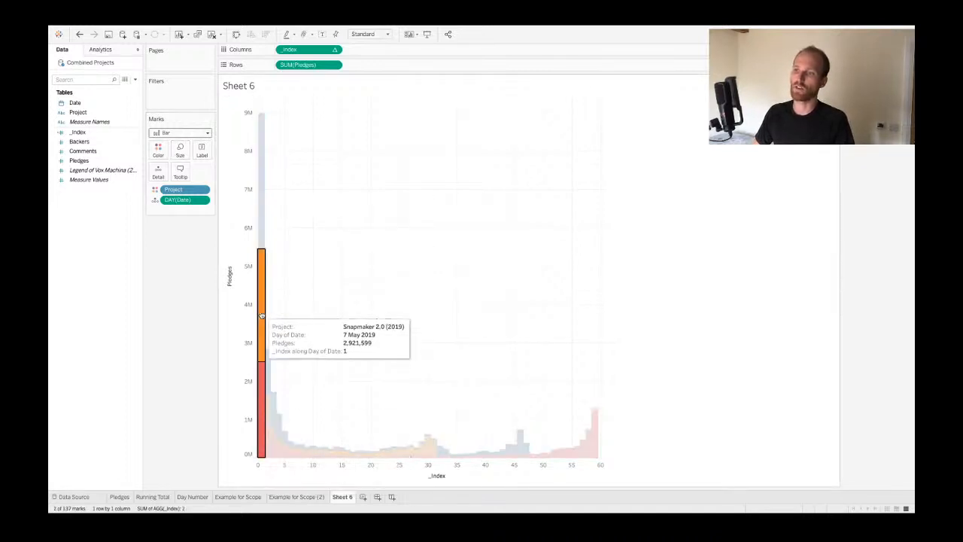
{"action": "left_click", "coordinate": [261, 222], "text": "ctrl"}
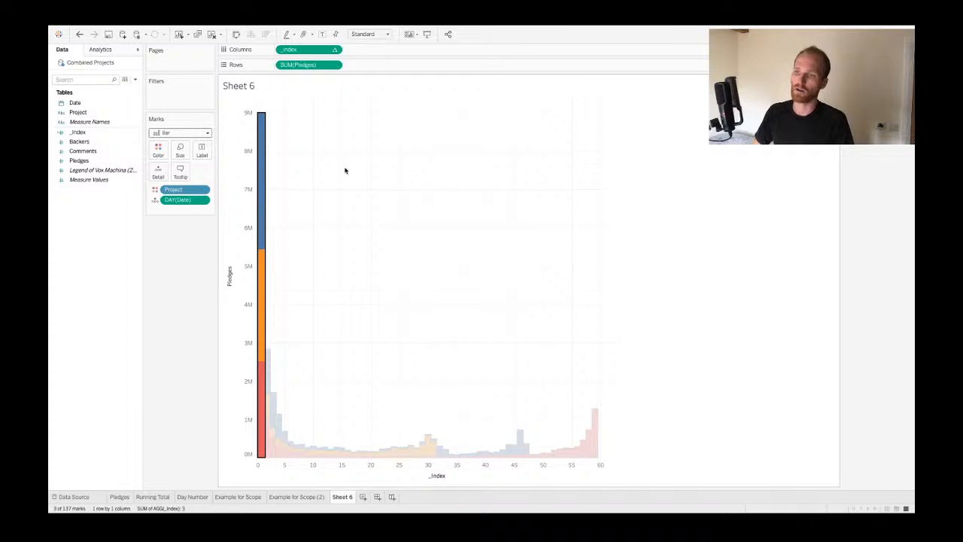
{"action": "left_click", "coordinate": [334, 195]}
- Inspect the Travel Tripod segment at _Index 1, and select all three project segments of the bar at _Index 2
{"action": "left_click", "coordinate": [260, 429]}
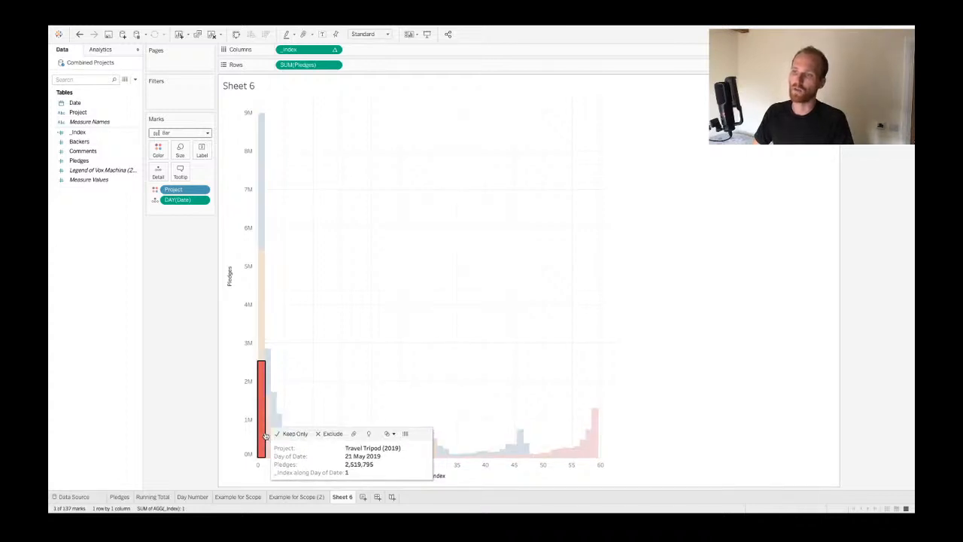
{"action": "left_click", "coordinate": [267, 433]}
{"action": "left_click", "coordinate": [268, 403], "text": "ctrl"}
{"action": "left_click", "coordinate": [268, 364], "text": "ctrl"}
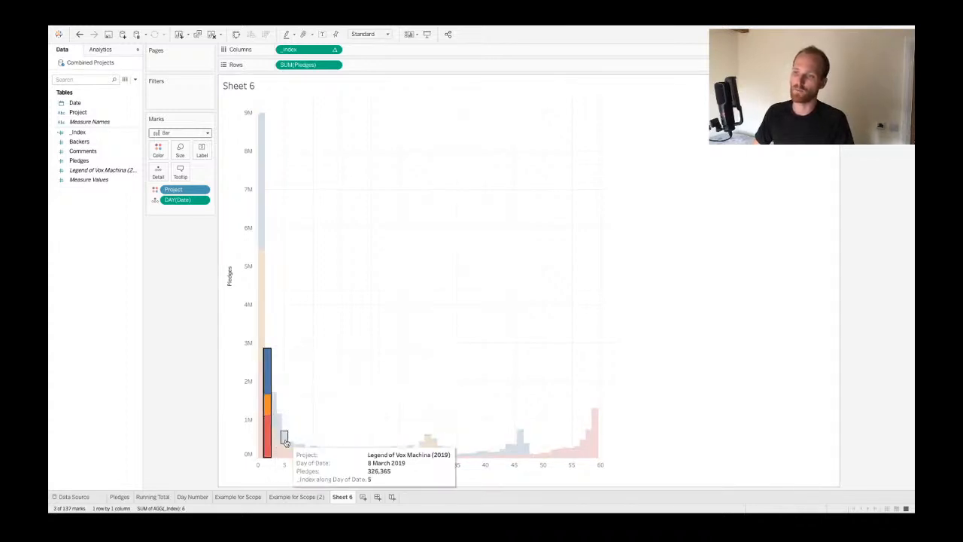
- Select all three project segments of the bar at _Index 3 together, and clear the selection
{"action": "left_click", "coordinate": [275, 449]}
{"action": "left_click", "coordinate": [273, 433], "text": "ctrl"}
{"action": "left_click", "coordinate": [272, 407], "text": "ctrl"}
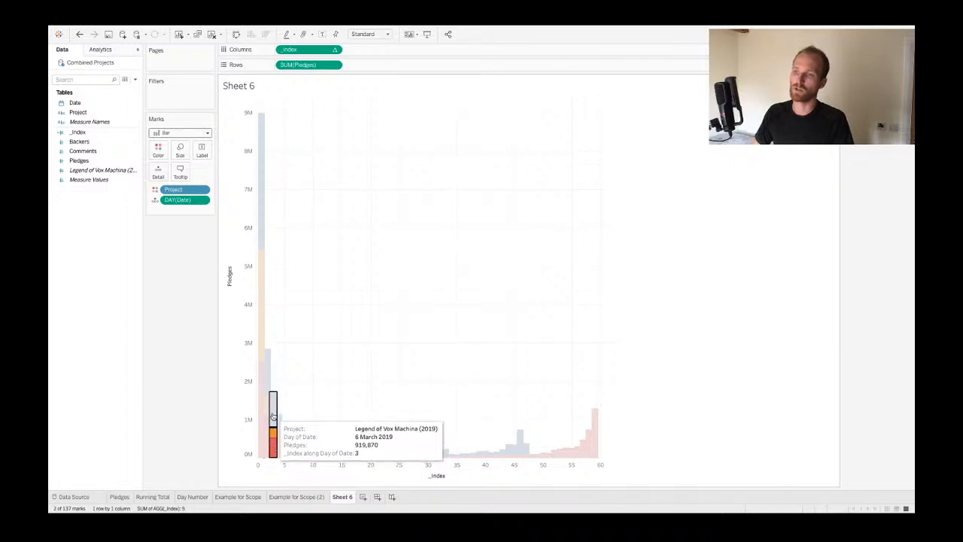
{"action": "left_click", "coordinate": [311, 332]}
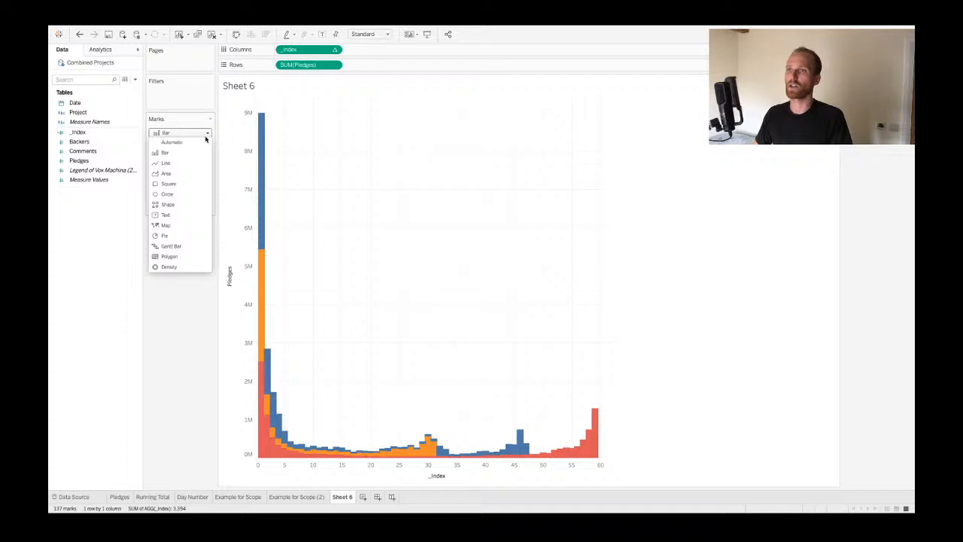
- Change the mark type to Line and apply a Running Total quick table calculation to SUM(Pledges)
{"action": "left_click", "coordinate": [164, 162]}
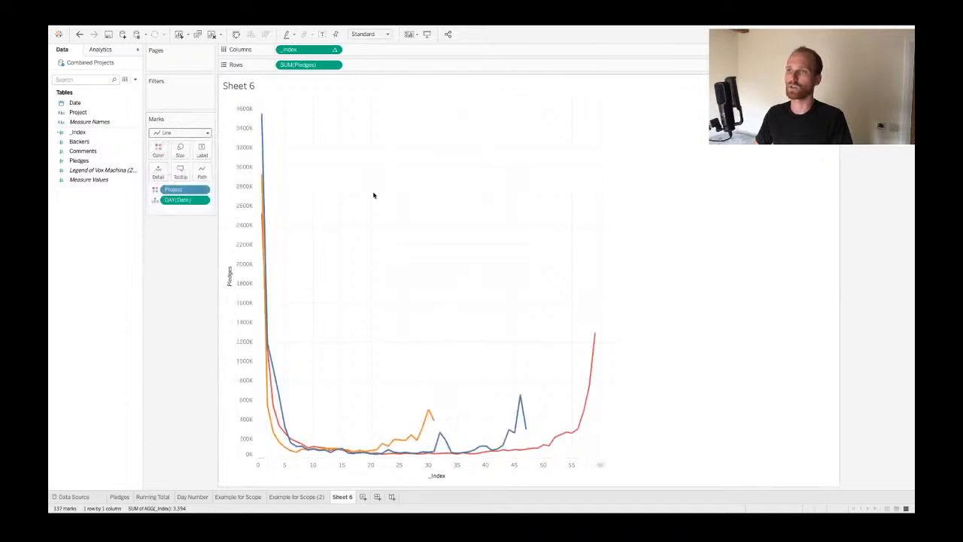
{"action": "left_click", "coordinate": [334, 65]}
{"action": "mouse_move", "coordinate": [353, 212]}
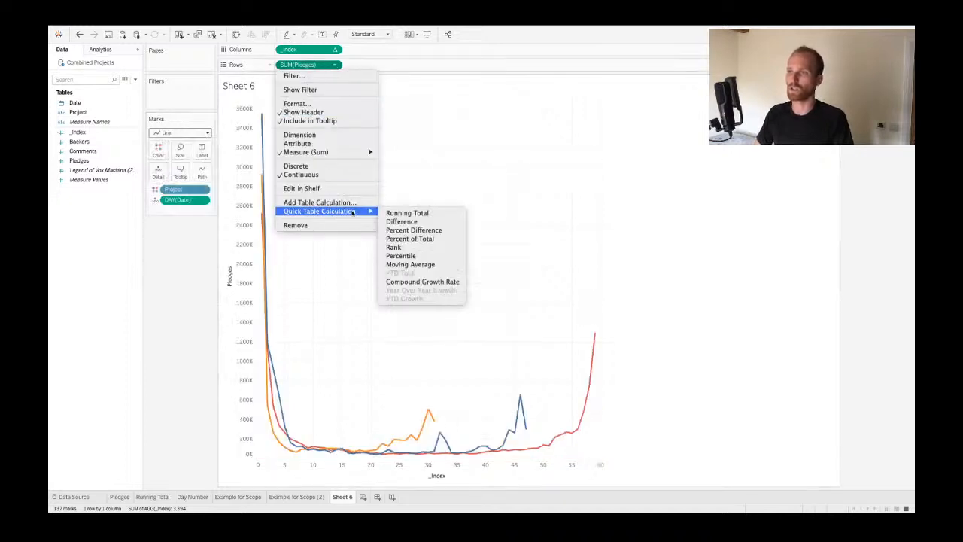
{"action": "left_click", "coordinate": [411, 215]}
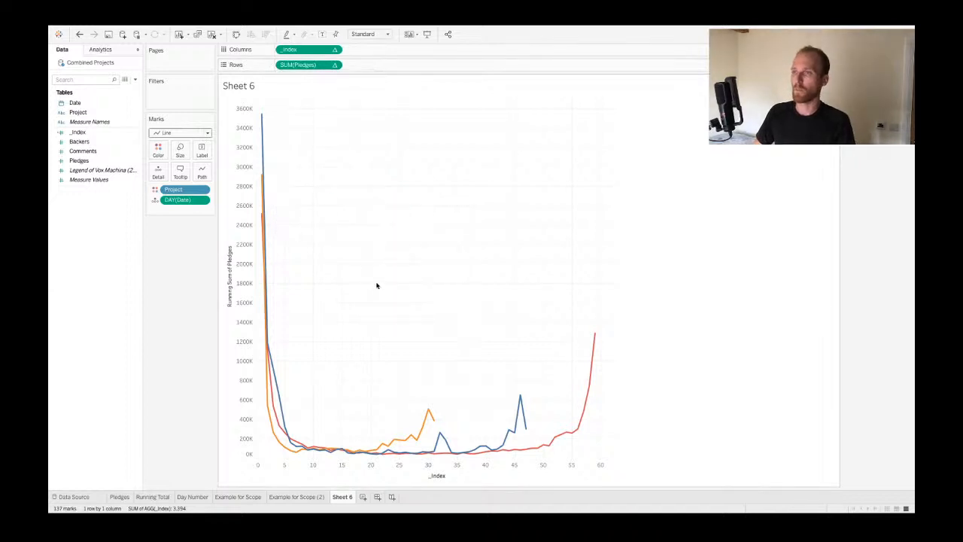
- Set the running total of Pledges to compute using Specific Dimensions with only Day of Date included
{"action": "left_click", "coordinate": [334, 65]}
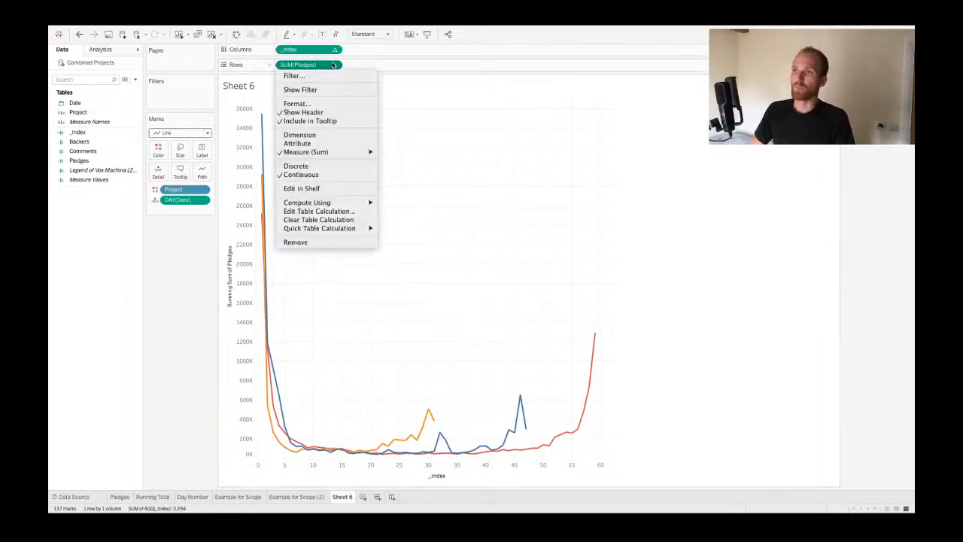
{"action": "left_click", "coordinate": [330, 213]}
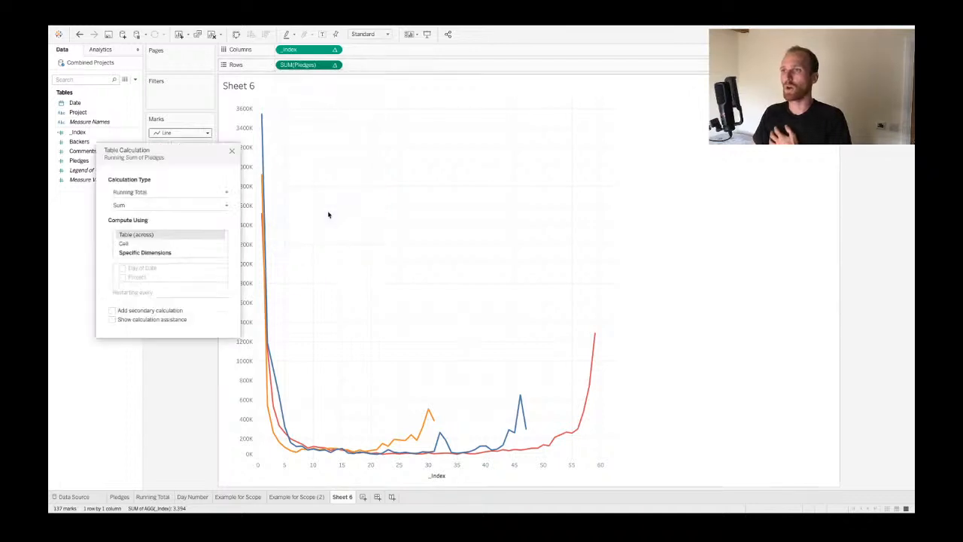
{"action": "left_click", "coordinate": [129, 254]}
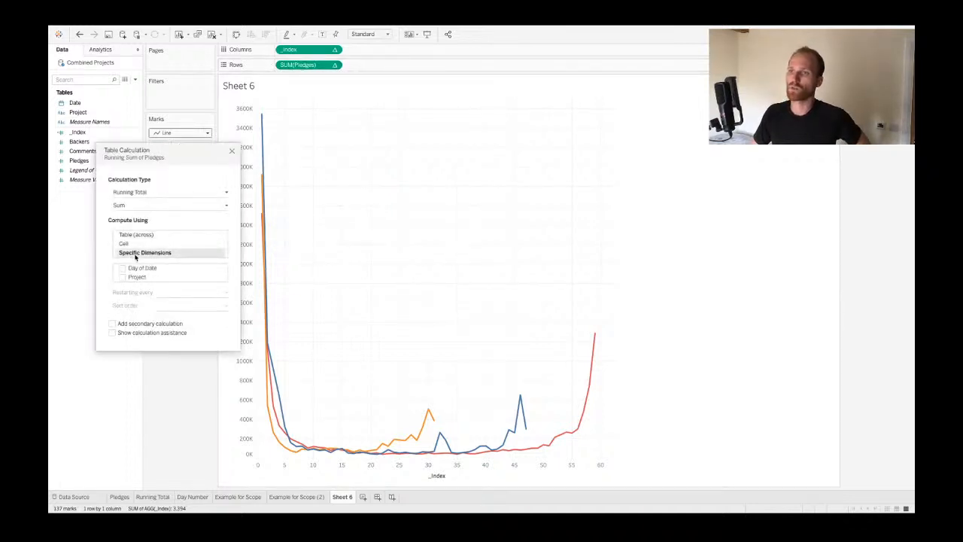
{"action": "left_click", "coordinate": [123, 269]}
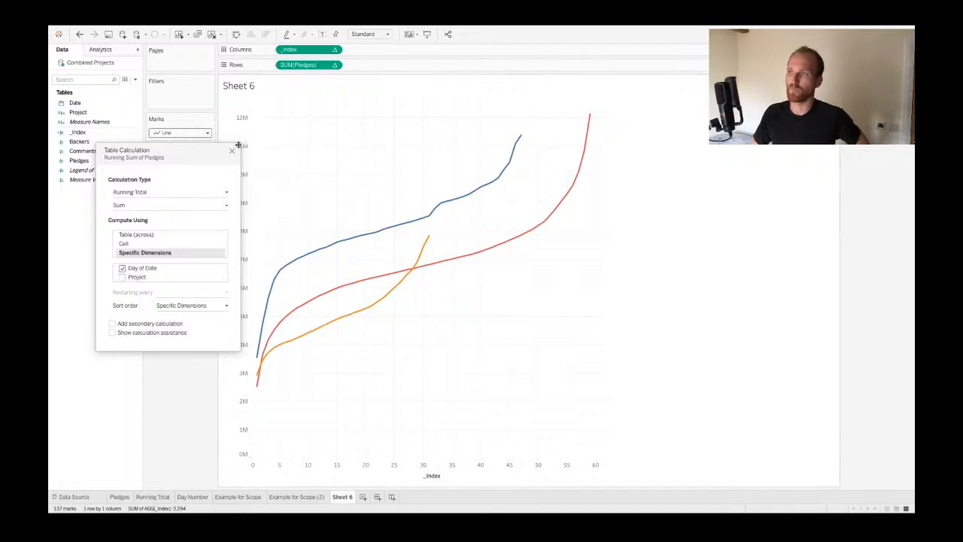
{"action": "left_click_drag", "start_coordinate": [231, 152], "coordinate": [726, 113]}
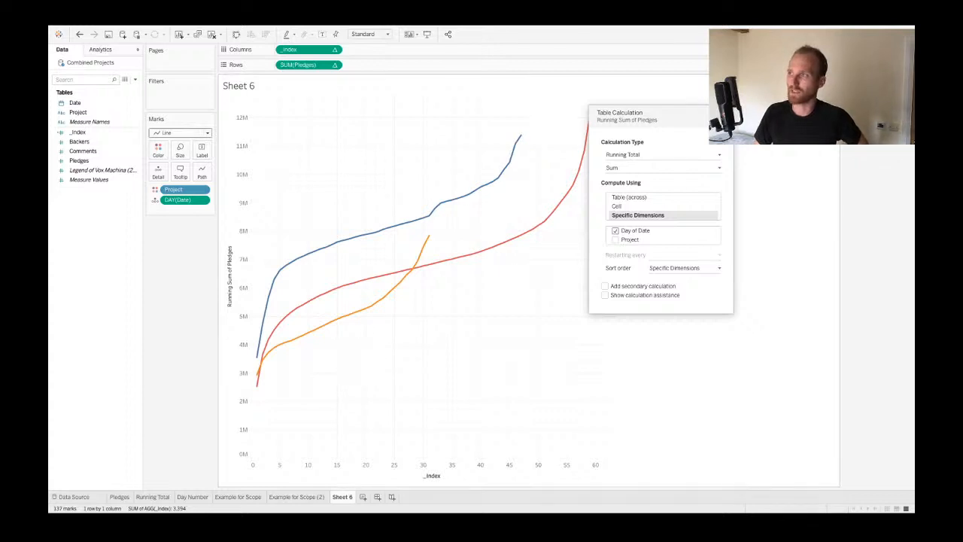
{"action": "left_click", "coordinate": [725, 113]}
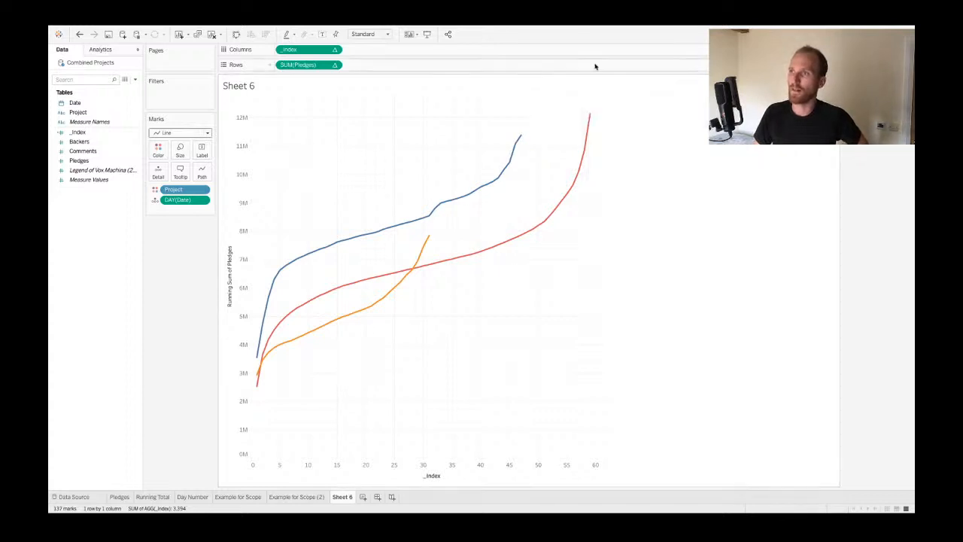
- Review the compute-using dimensions in the table calculation settings of _Index on Columns
{"action": "left_click", "coordinate": [335, 50]}
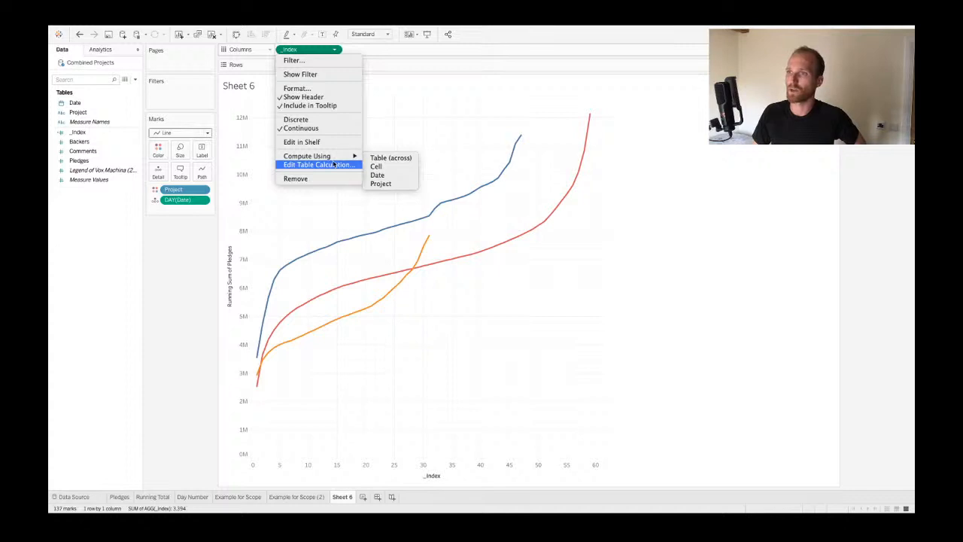
{"action": "left_click", "coordinate": [335, 165]}
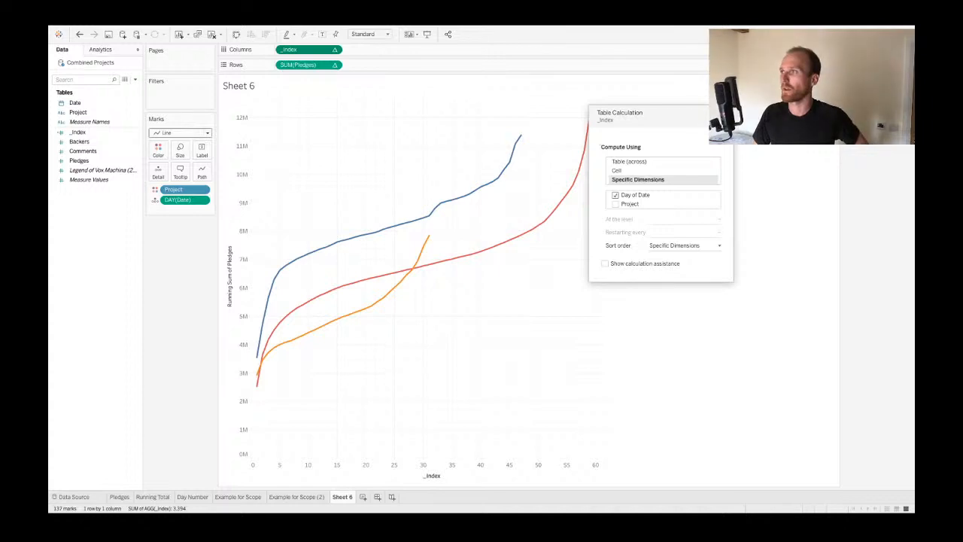
{"action": "left_click", "coordinate": [725, 113]}
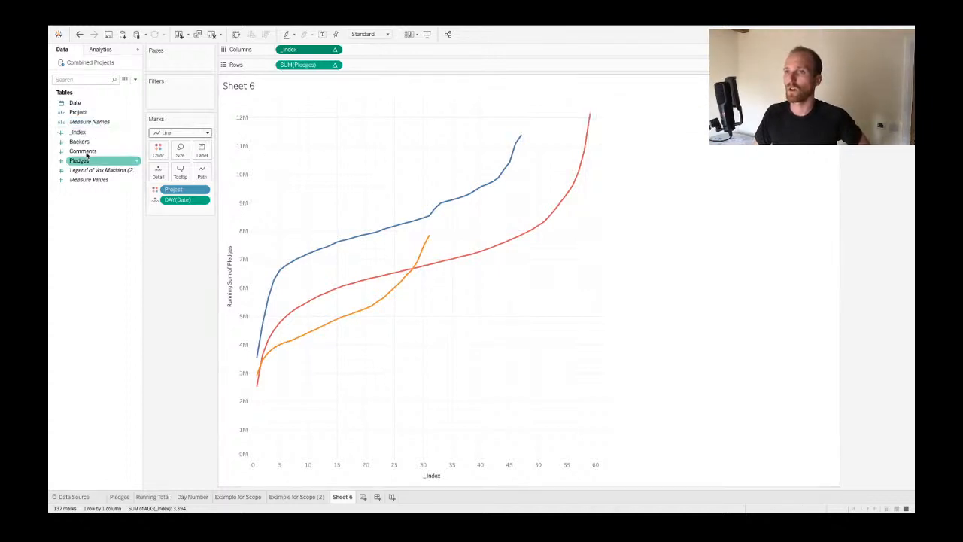
- Label each running-total line with its Project
{"action": "left_click", "coordinate": [322, 34]}
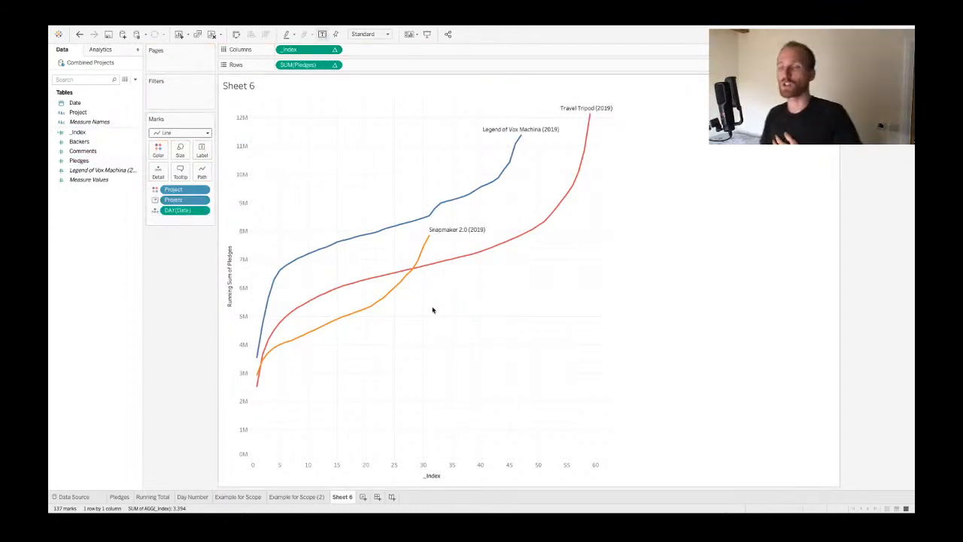
{"action": "key", "text": "ctrl+Right"}
{"action": "key", "text": "ctrl+Right"}
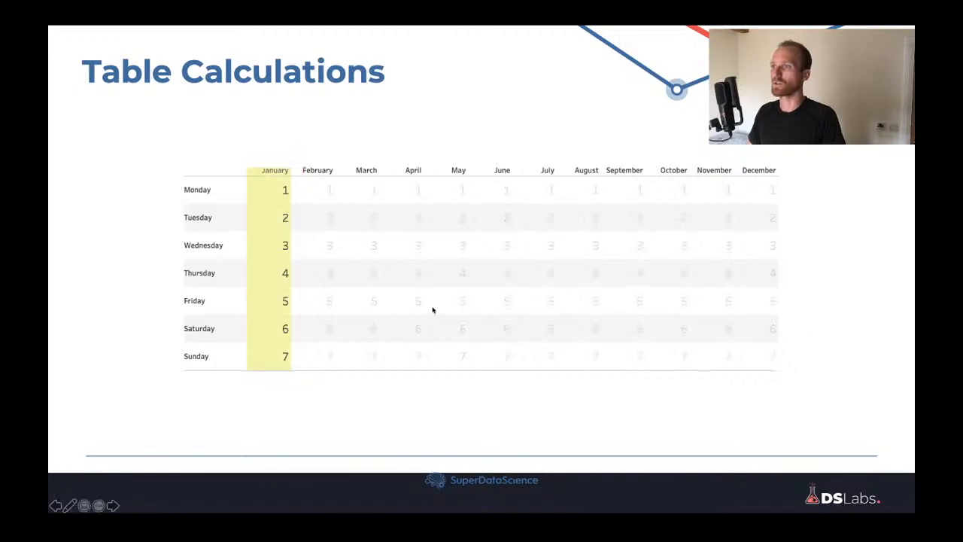
{"action": "key", "text": "Right"}
{"action": "key", "text": "Left"}
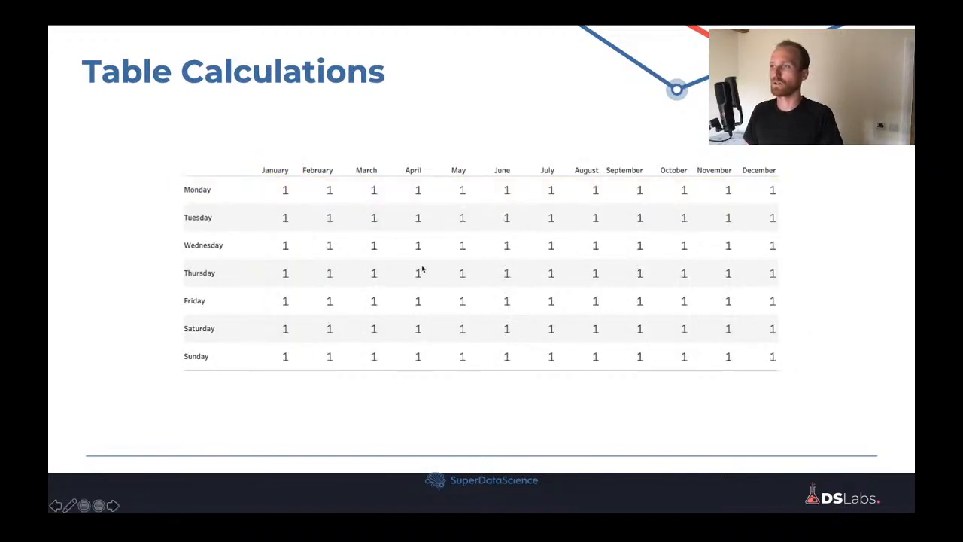
{"action": "key", "text": "Right"}
{"action": "key", "text": "Right"}
{"action": "key", "text": "Right"}
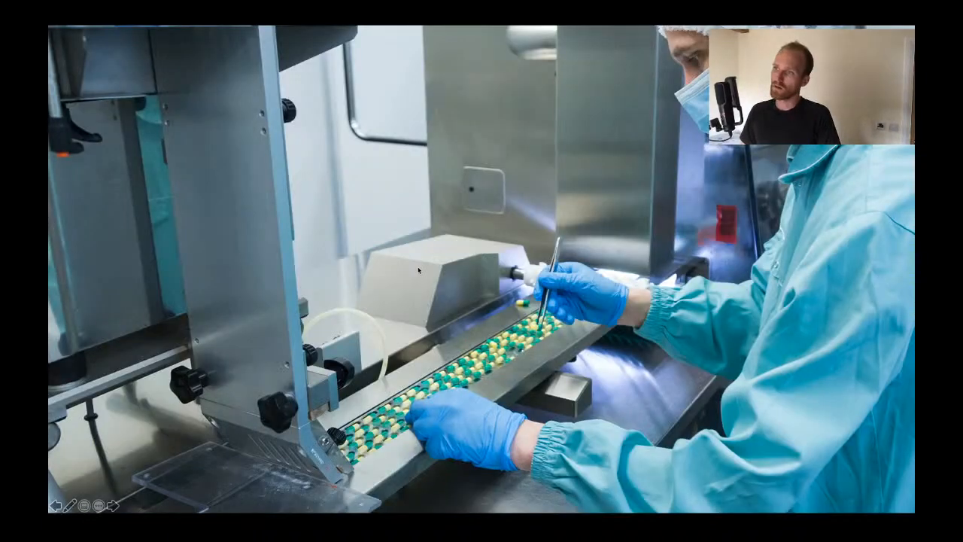
{"action": "key", "text": "Right"}
{"action": "key", "text": "Right"}
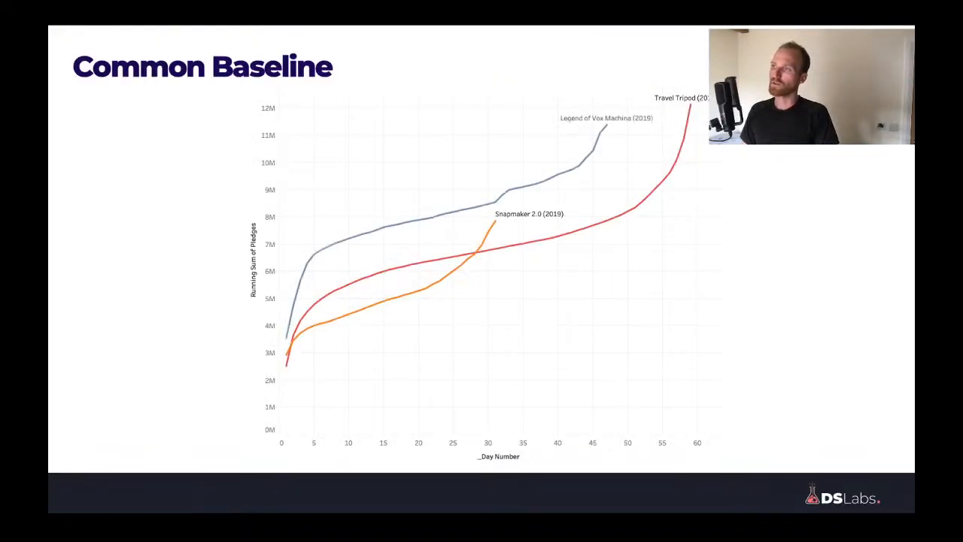
{"action": "key", "text": "ctrl+Left"}
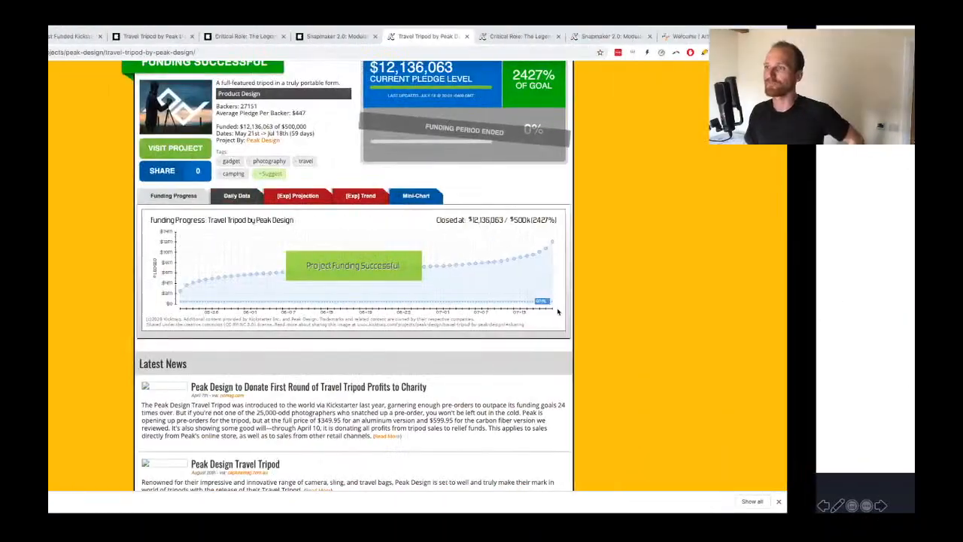
{"action": "key", "text": "ctrl+Right"}
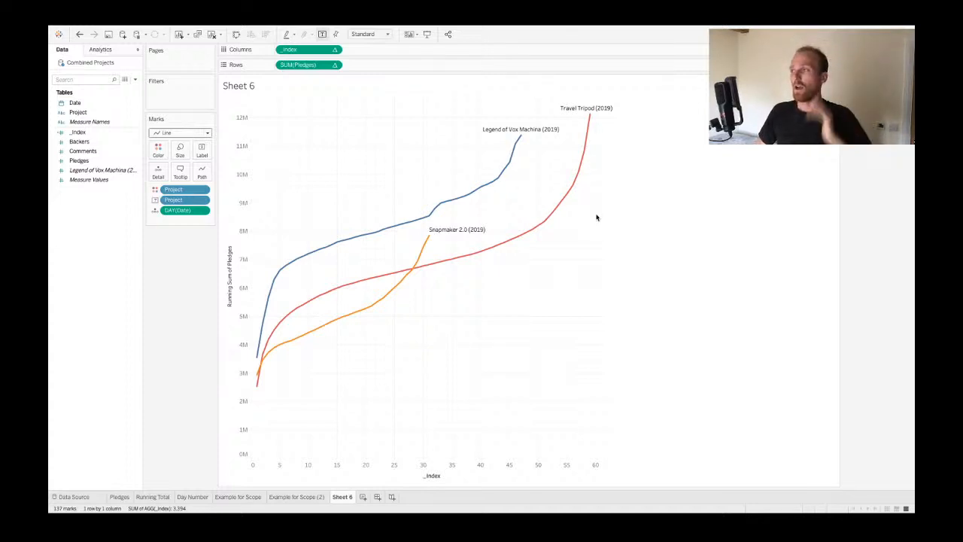
- Switch to the browser and look through the artofvisualization.com page as far as the Tableau certificate courses
{"action": "key", "text": "ctrl+Right"}
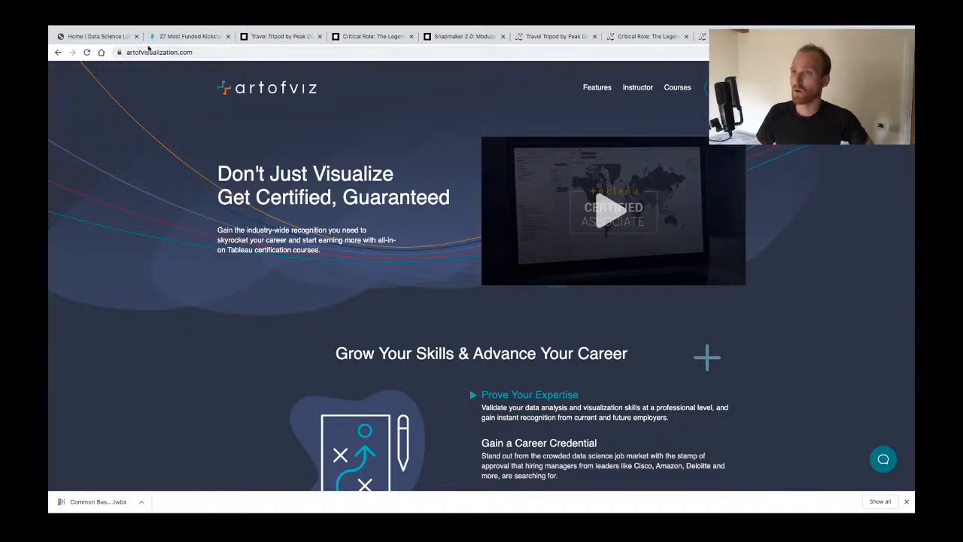
{"action": "left_click_drag", "start_coordinate": [167, 51], "coordinate": [263, 55]}
{"action": "left_click", "coordinate": [257, 105]}
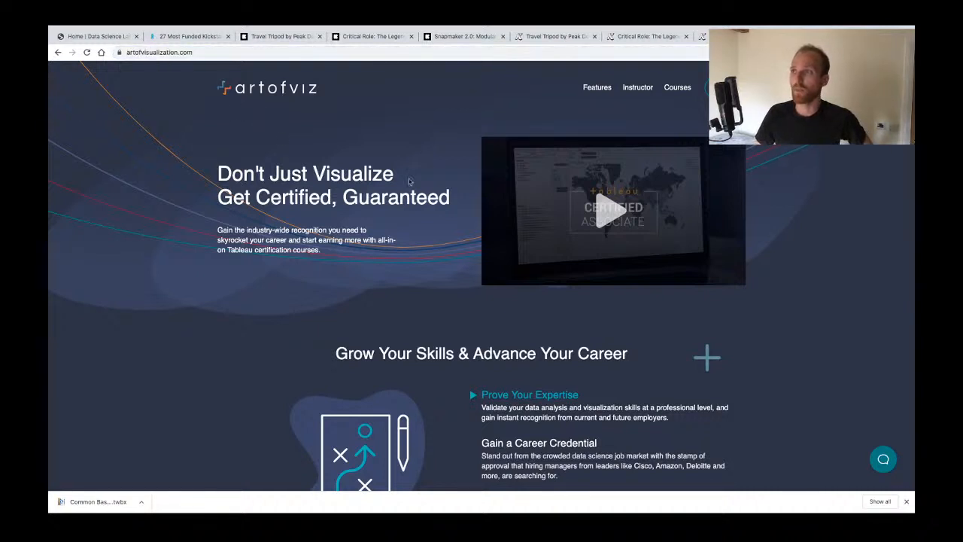
{"action": "scroll", "coordinate": [301, 281], "scroll_direction": "down", "scroll_amount": 15}
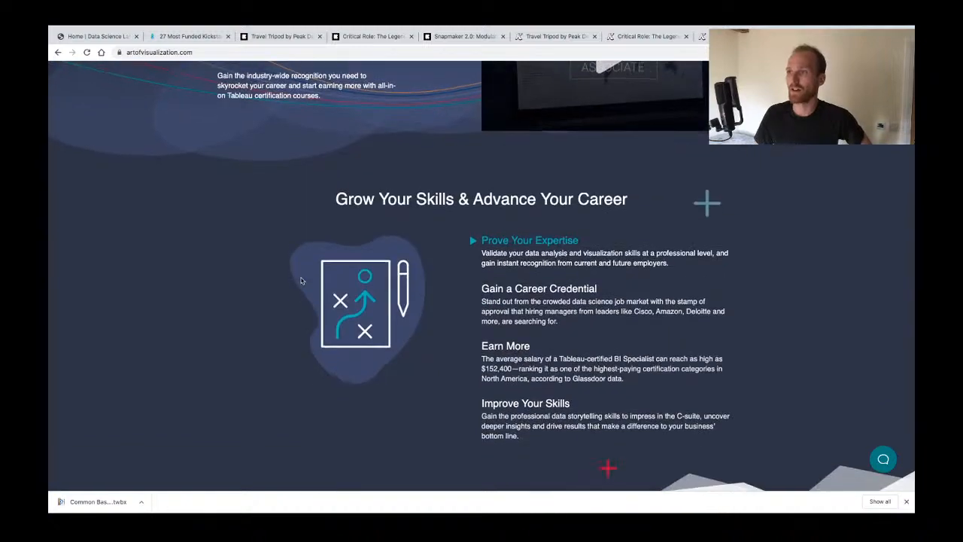
{"action": "scroll", "coordinate": [301, 280], "scroll_direction": "down", "scroll_amount": 12}
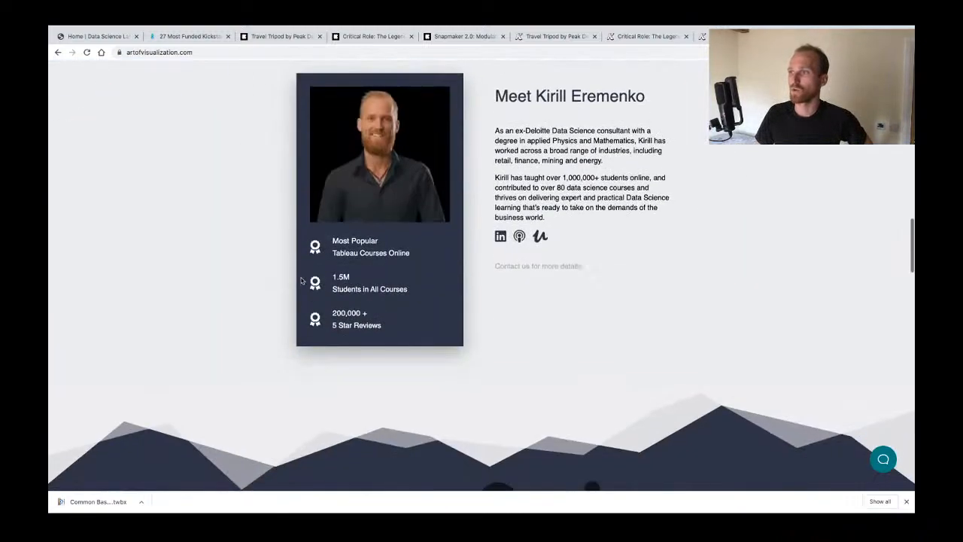
{"action": "scroll", "coordinate": [302, 281], "scroll_direction": "down", "scroll_amount": 6}
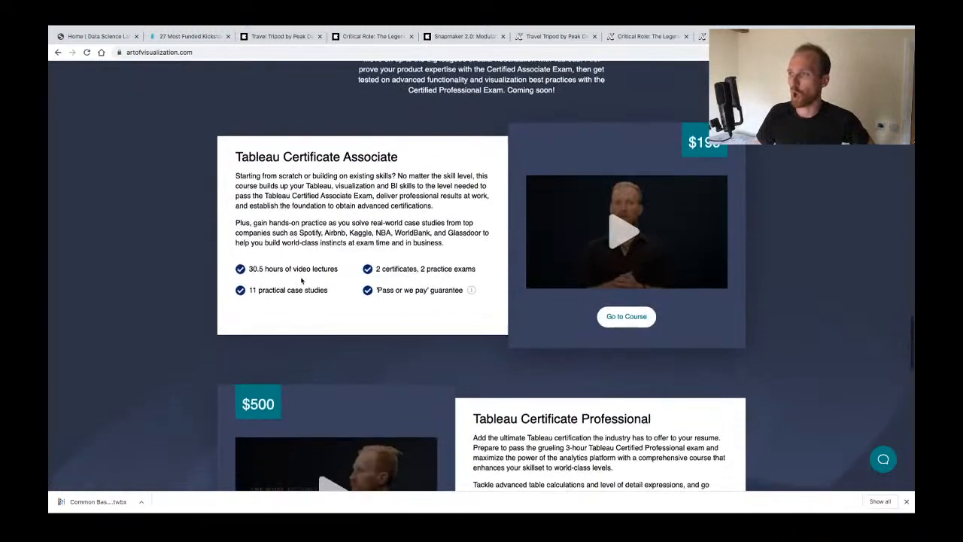
- Highlight the course titles Tableau Certificate Associate and Tableau Certificate Professional one after the other
{"action": "left_click_drag", "start_coordinate": [240, 146], "coordinate": [406, 161]}
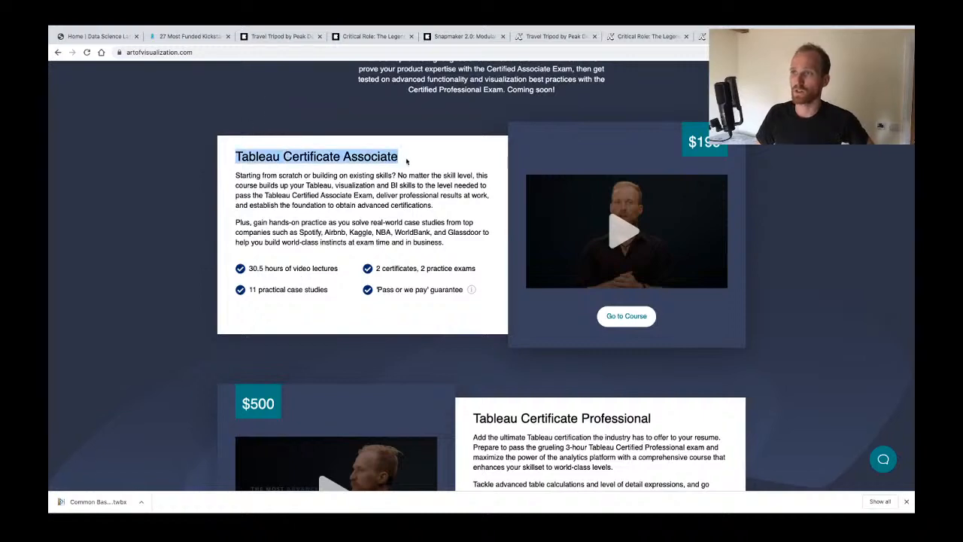
{"action": "scroll", "coordinate": [400, 267], "scroll_direction": "down", "scroll_amount": 2}
{"action": "left_click_drag", "start_coordinate": [468, 269], "coordinate": [658, 271]}
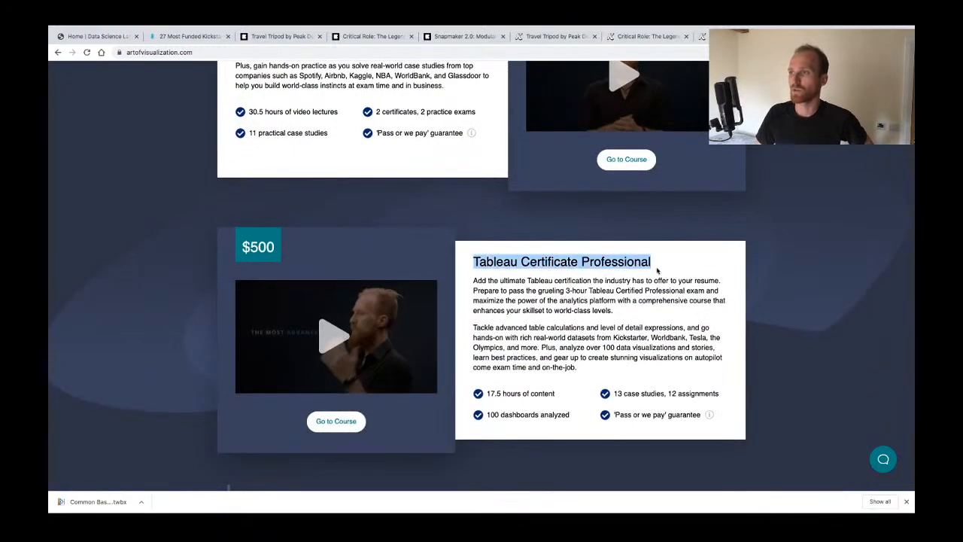
{"action": "left_click", "coordinate": [655, 269]}
- Highlight the hours of content listed for the Associate course and for the Professional course, and clear the highlight
{"action": "scroll", "coordinate": [655, 271], "scroll_direction": "up", "scroll_amount": 1}
{"action": "left_click_drag", "start_coordinate": [249, 170], "coordinate": [350, 182]}
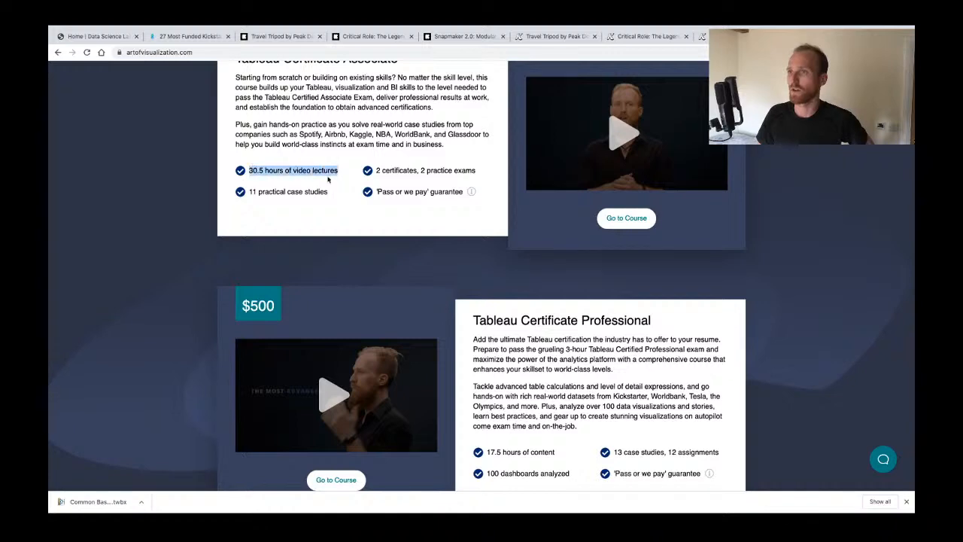
{"action": "scroll", "coordinate": [426, 331], "scroll_direction": "down", "scroll_amount": 1}
{"action": "left_click_drag", "start_coordinate": [506, 406], "coordinate": [487, 400]}
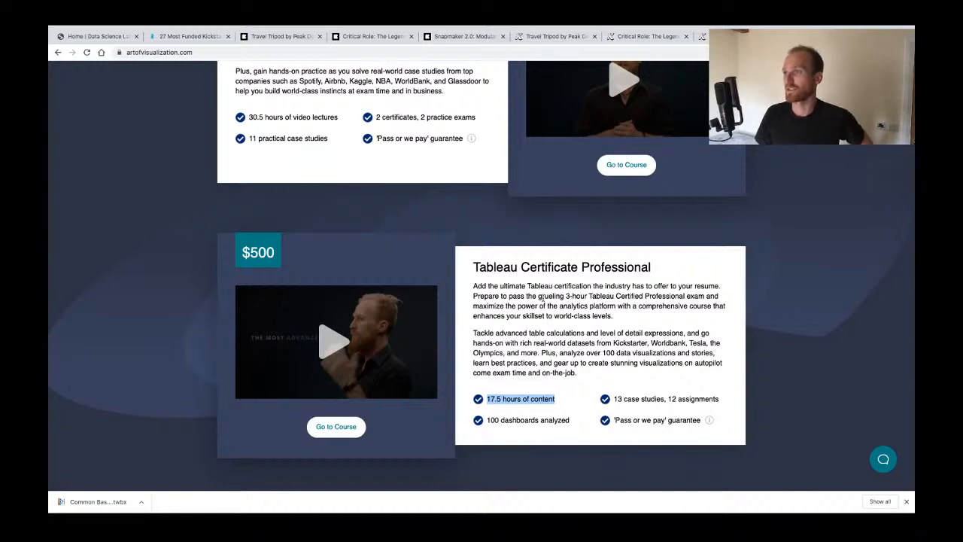
{"action": "left_click", "coordinate": [538, 307]}
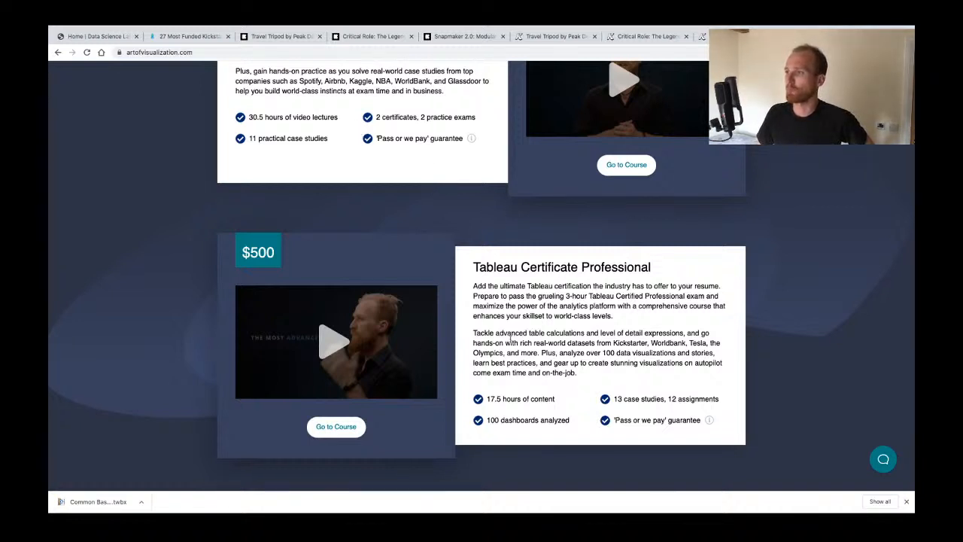
- Highlight the practical case studies item of the Associate course and the dashboards analyzed item of the Professional course
{"action": "scroll", "coordinate": [474, 207], "scroll_direction": "up", "scroll_amount": 2}
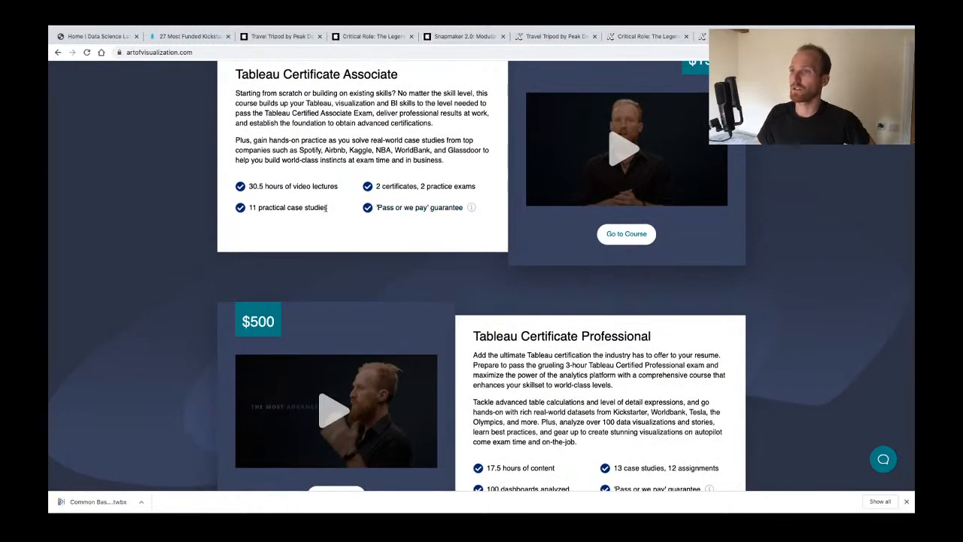
{"action": "left_click_drag", "start_coordinate": [328, 208], "coordinate": [236, 208]}
{"action": "scroll", "coordinate": [453, 353], "scroll_direction": "down", "scroll_amount": 3}
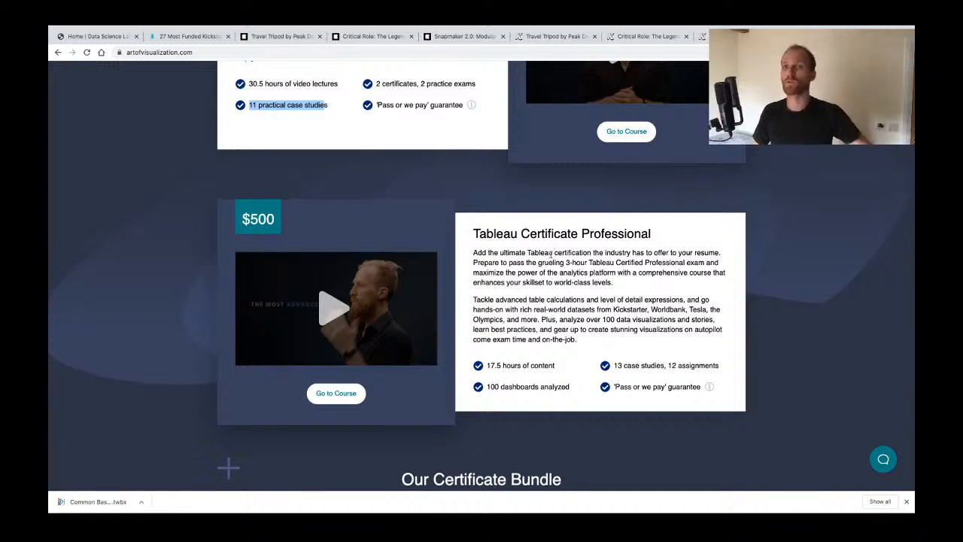
{"action": "left_click", "coordinate": [547, 269]}
{"action": "left_click_drag", "start_coordinate": [575, 403], "coordinate": [487, 385]}
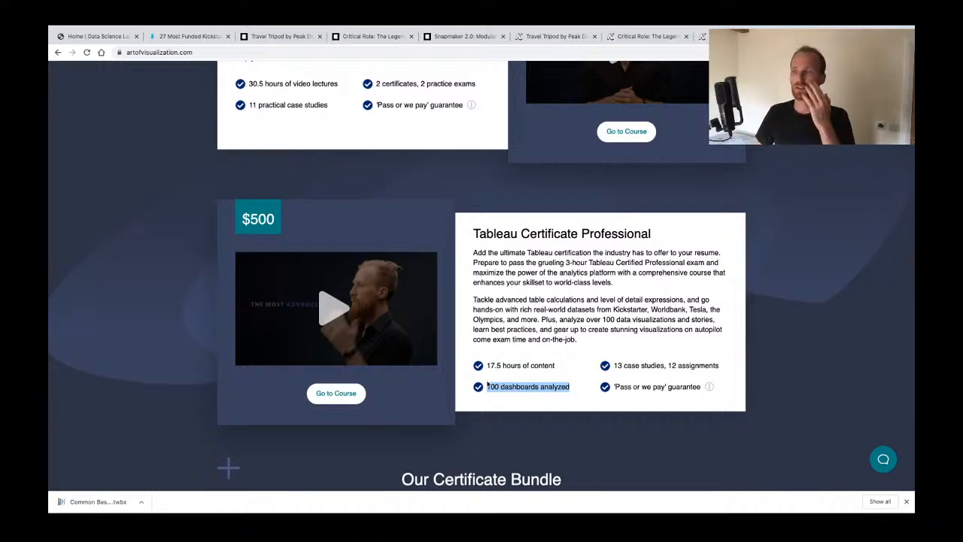
{"action": "scroll", "coordinate": [474, 373], "scroll_direction": "up", "scroll_amount": 3}
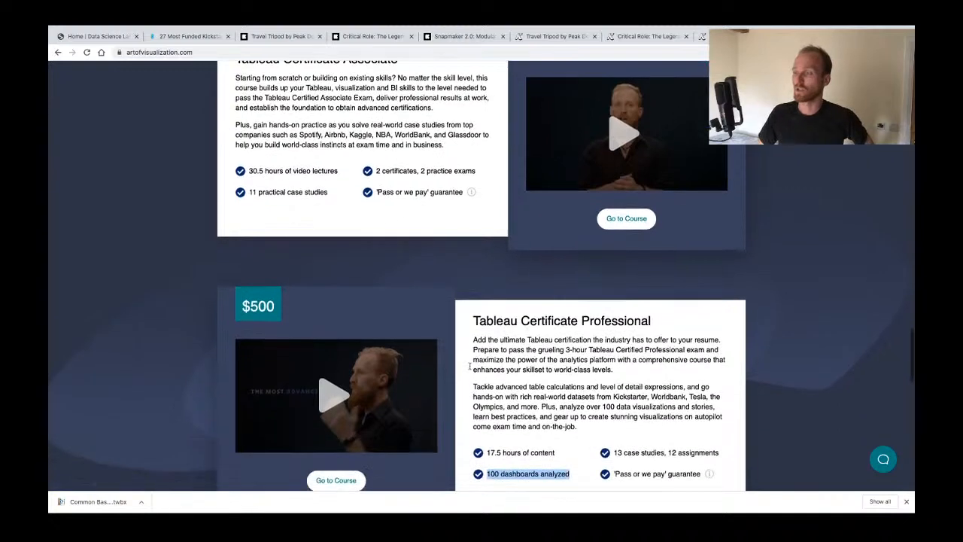
- Look through the certificate bundle and the student testimonials on the page, and return to the two course descriptions
{"action": "scroll", "coordinate": [470, 367], "scroll_direction": "up", "scroll_amount": 2}
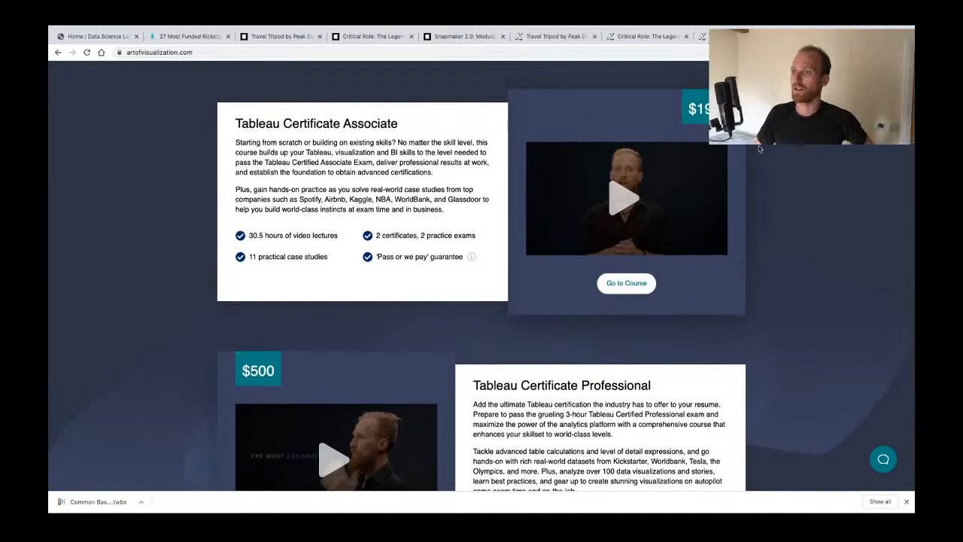
{"action": "scroll", "coordinate": [680, 350], "scroll_direction": "down", "scroll_amount": 10}
{"action": "scroll", "coordinate": [680, 350], "scroll_direction": "up", "scroll_amount": 2}
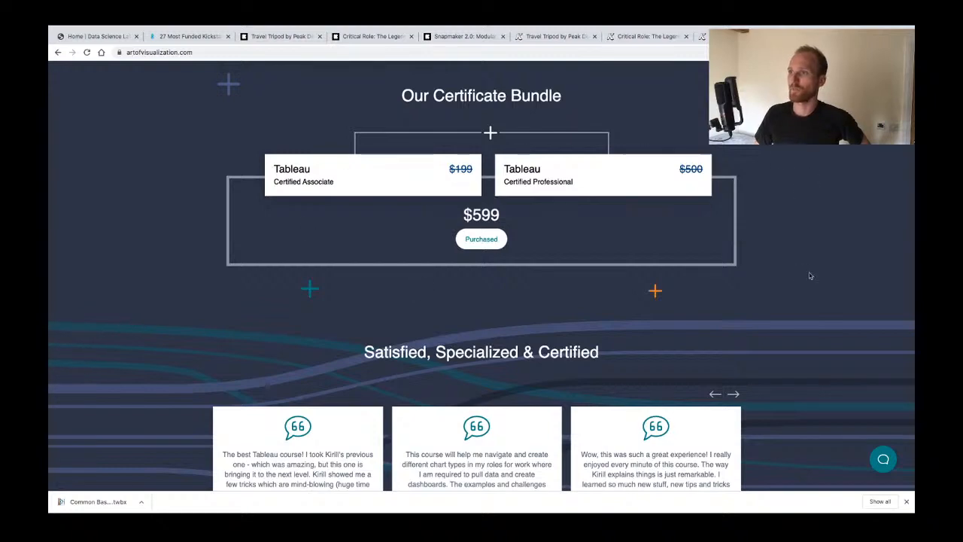
{"action": "scroll", "coordinate": [802, 383], "scroll_direction": "down", "scroll_amount": 5}
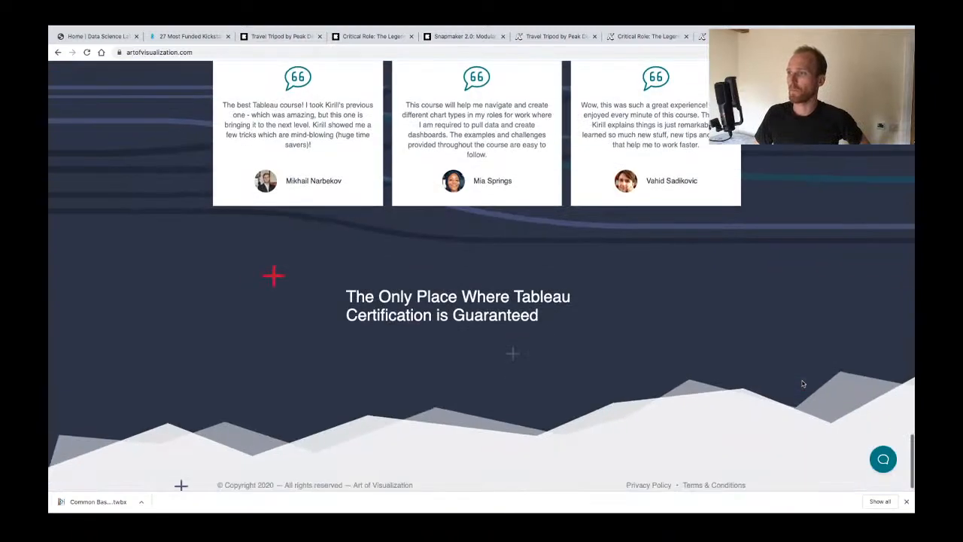
{"action": "scroll", "coordinate": [803, 384], "scroll_direction": "up", "scroll_amount": 3}
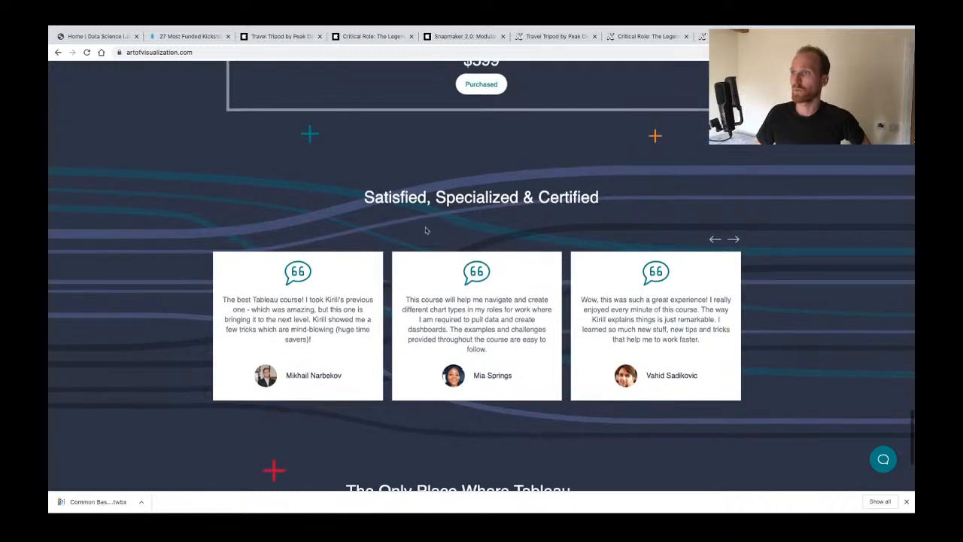
{"action": "scroll", "coordinate": [744, 271], "scroll_direction": "up", "scroll_amount": 1}
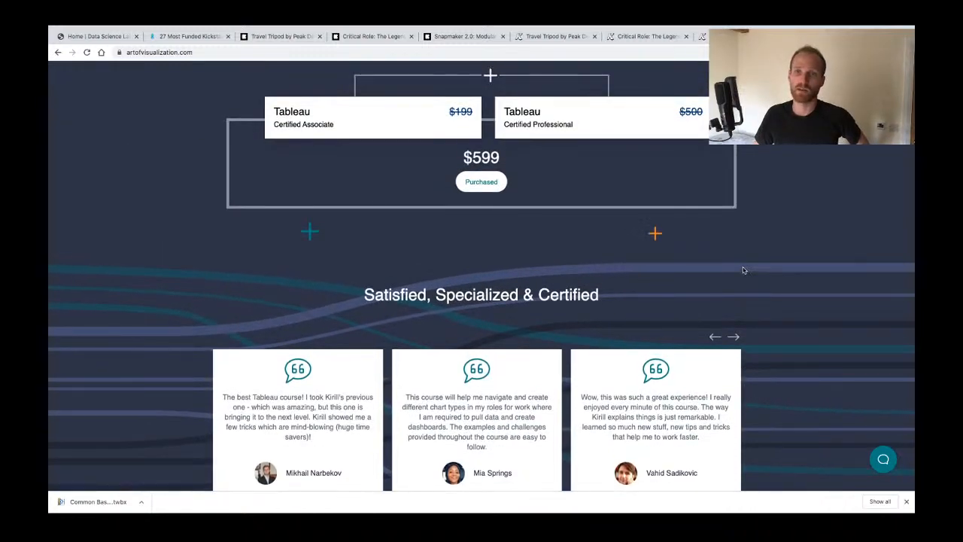
{"action": "scroll", "coordinate": [744, 271], "scroll_direction": "up", "scroll_amount": 2}
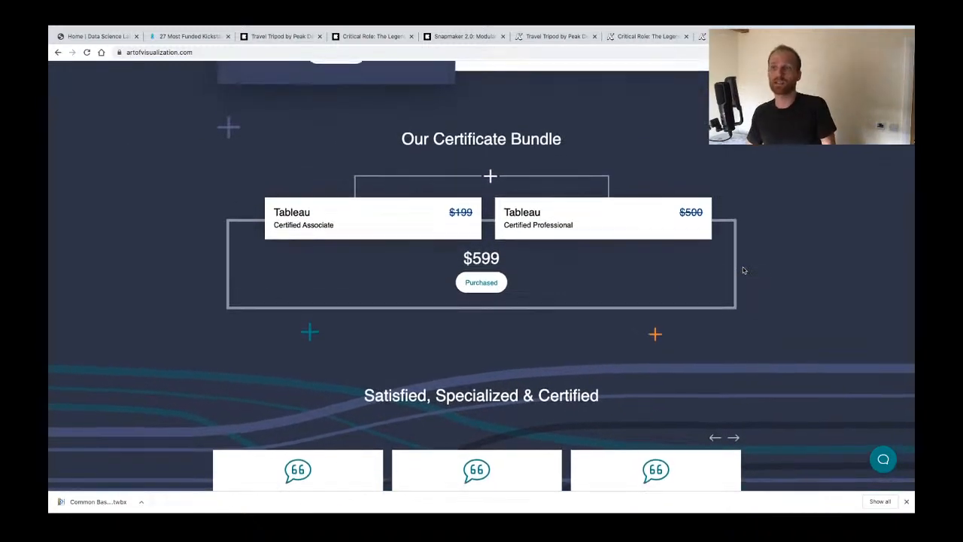
{"action": "scroll", "coordinate": [743, 271], "scroll_direction": "up", "scroll_amount": 1}
{"action": "scroll", "coordinate": [744, 271], "scroll_direction": "up", "scroll_amount": 5}
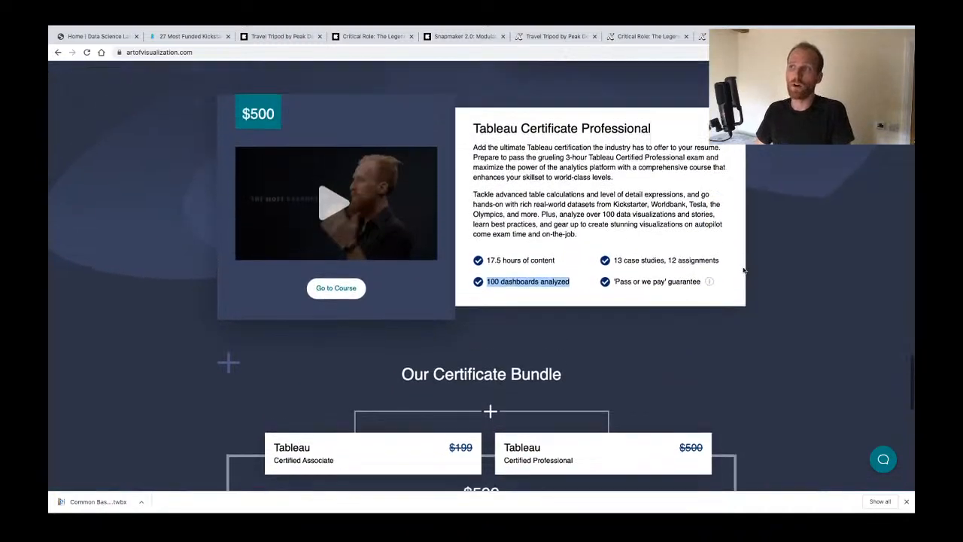
{"action": "scroll", "coordinate": [743, 271], "scroll_direction": "up", "scroll_amount": 1}
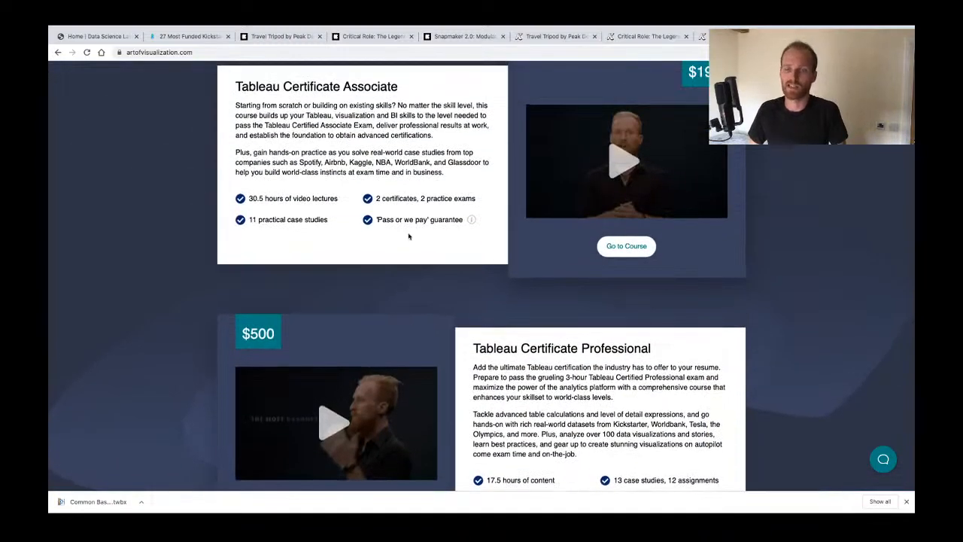
- Return to the beginning of the artofvisualization.com page and reveal its full web address
{"action": "scroll", "coordinate": [450, 197], "scroll_direction": "up", "scroll_amount": 20}
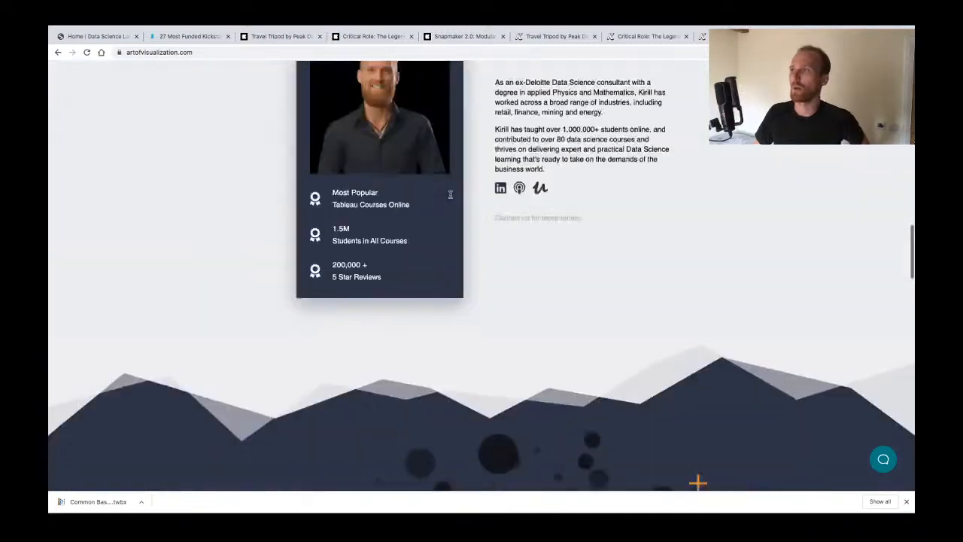
{"action": "scroll", "coordinate": [450, 197], "scroll_direction": "up", "scroll_amount": 15}
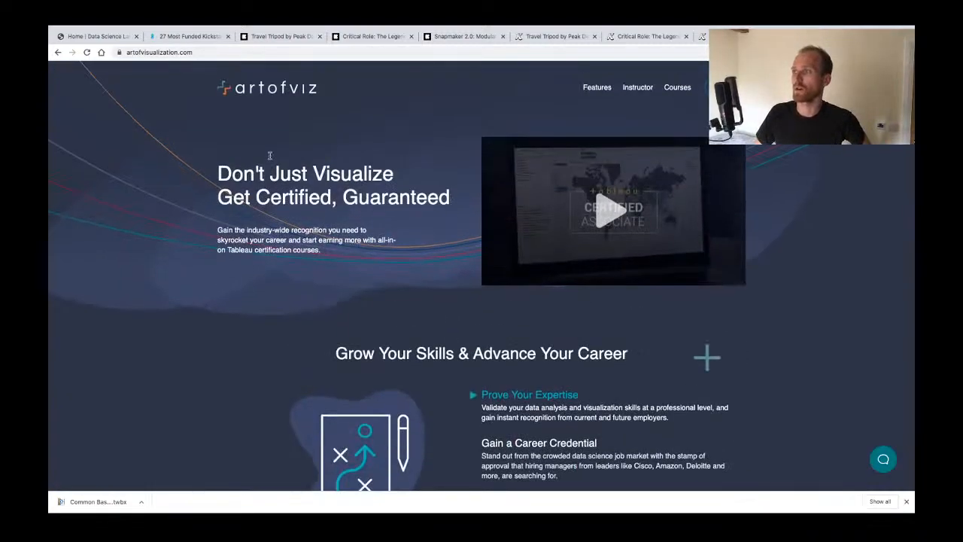
{"action": "left_click", "coordinate": [188, 52]}
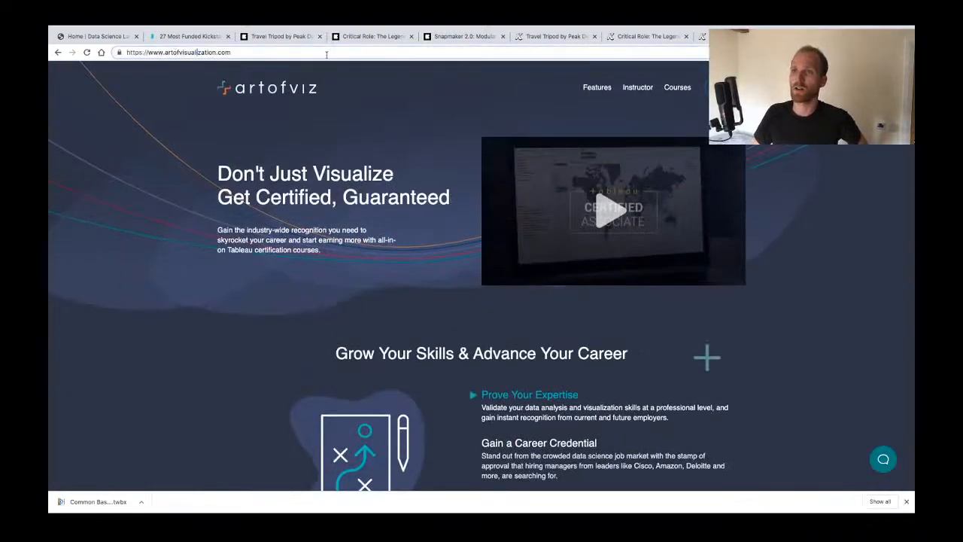
{"action": "left_click", "coordinate": [333, 117]}
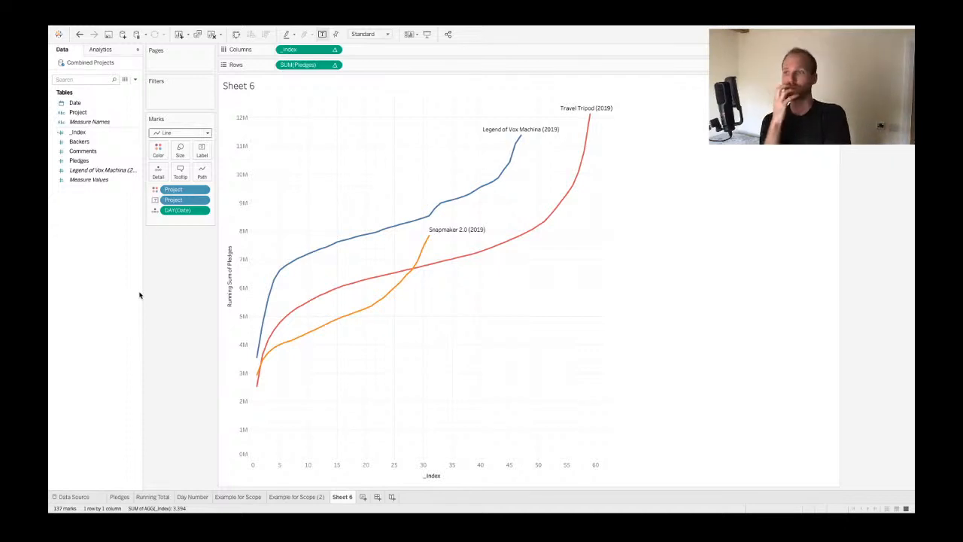
- Review the Running Total and Pledges sheets in Tableau, and briefly show the artofvisualization.com page again
{"action": "left_click", "coordinate": [151, 497]}
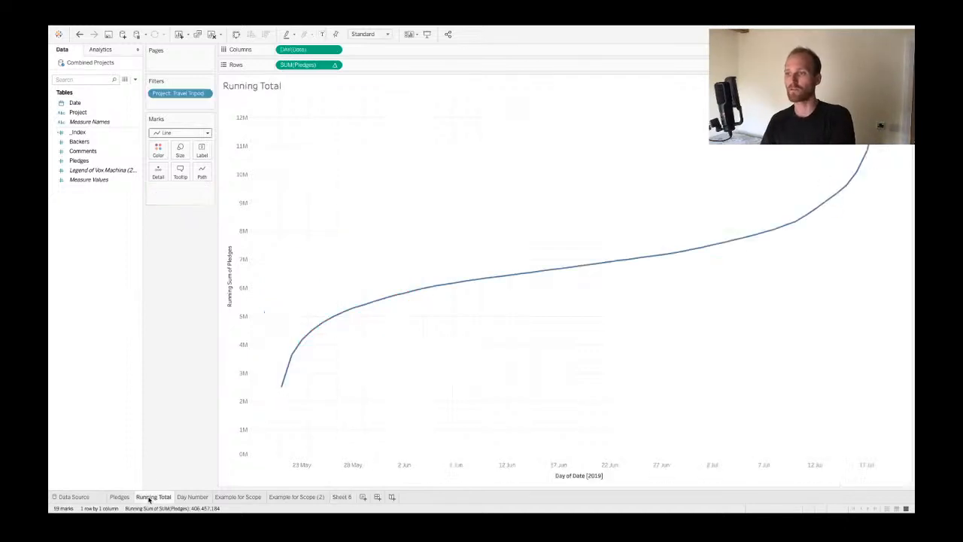
{"action": "left_click", "coordinate": [121, 498]}
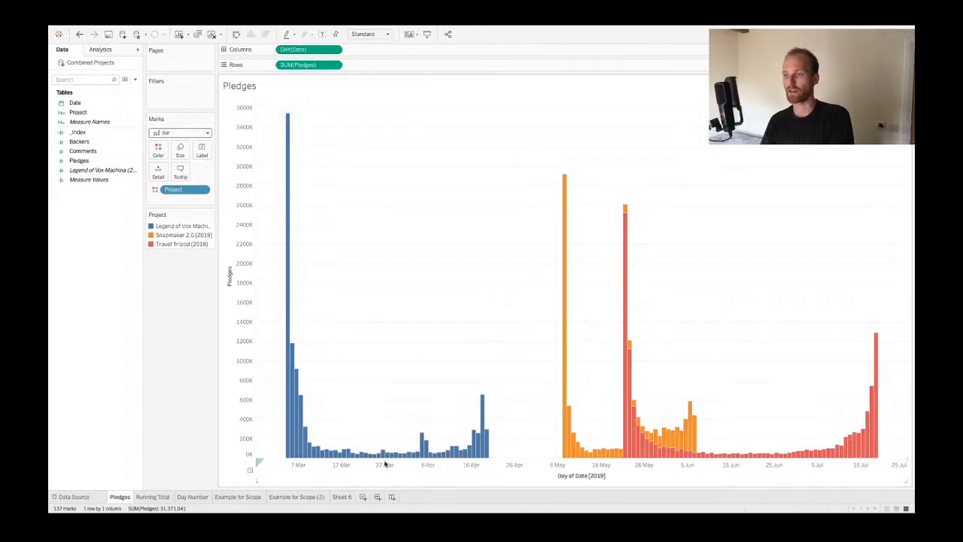
{"action": "mouse_move", "coordinate": [380, 456]}
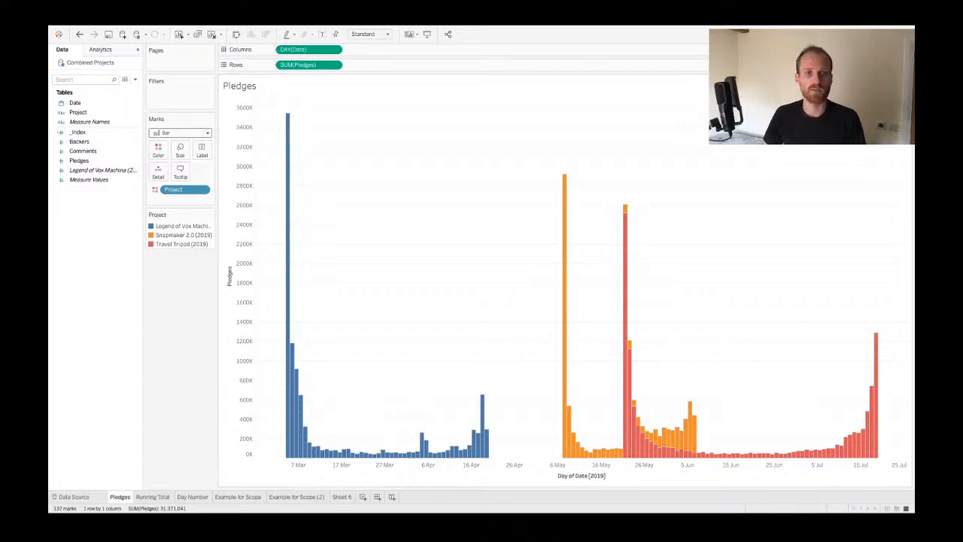
{"action": "key", "text": "ctrl+Right"}
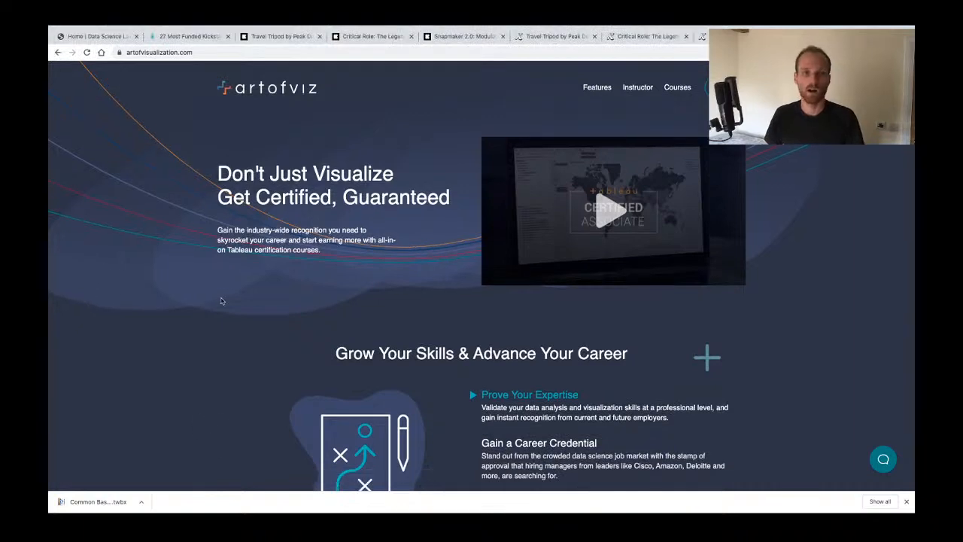
{"action": "key", "text": "ctrl+Left"}
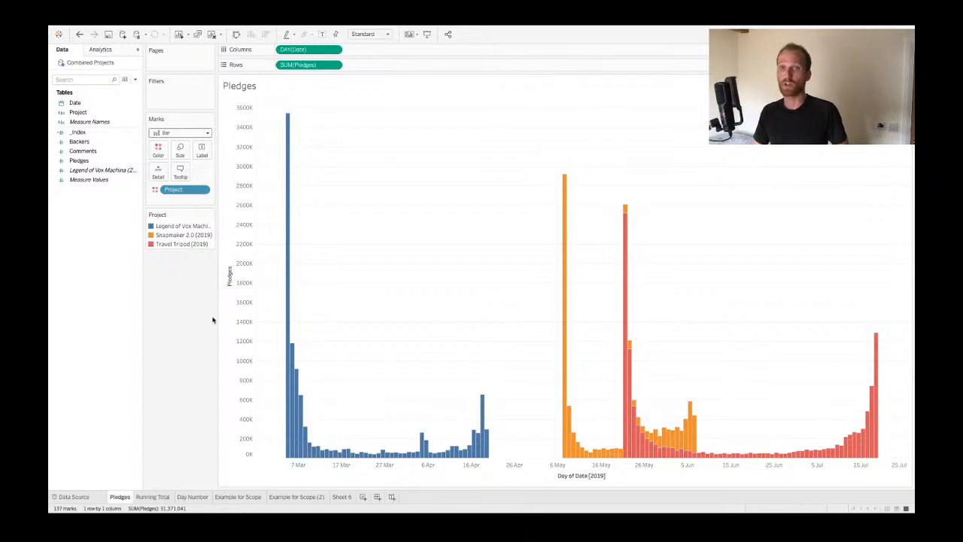
- Rename Sheet 6 as Common Baseline
{"action": "left_click", "coordinate": [343, 498]}
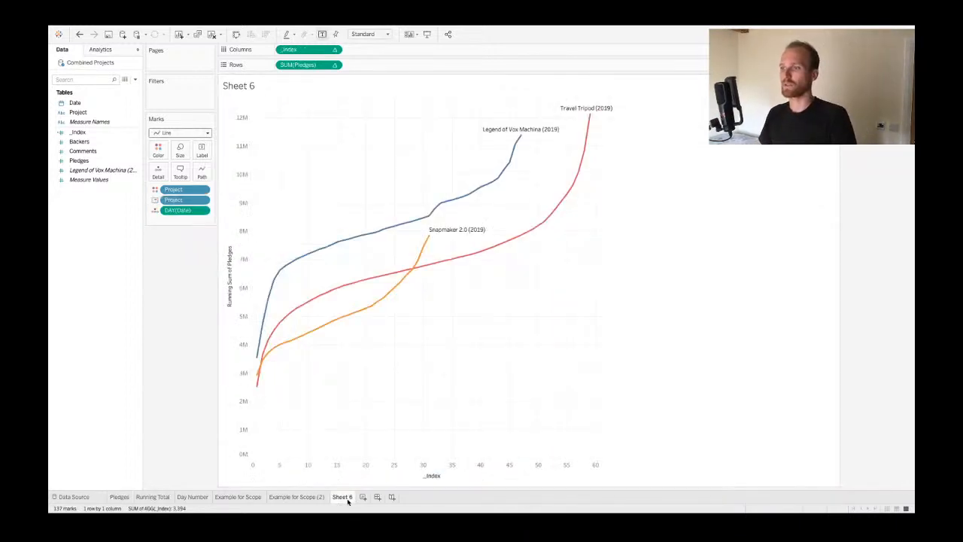
{"action": "right_click", "coordinate": [342, 498]}
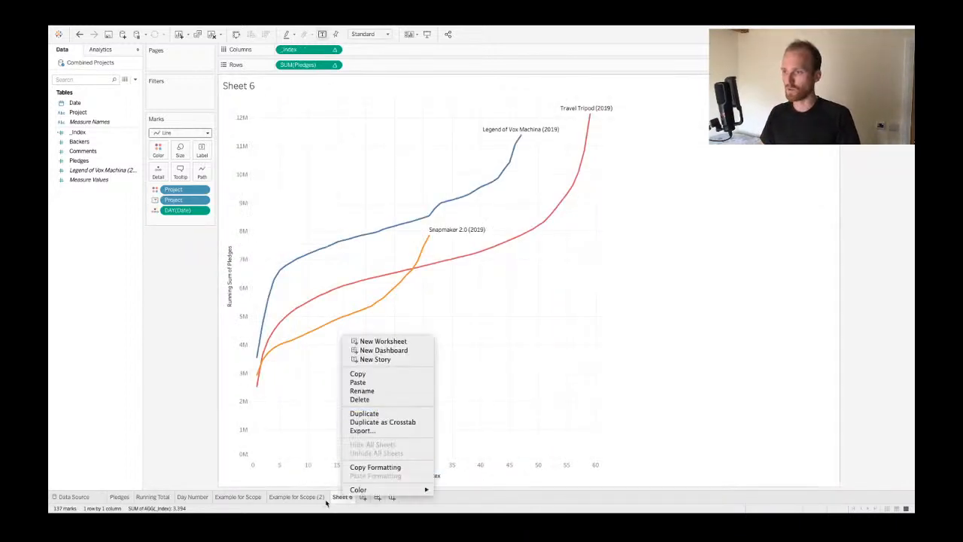
{"action": "left_click", "coordinate": [362, 391]}
{"action": "type", "text": "Co"}
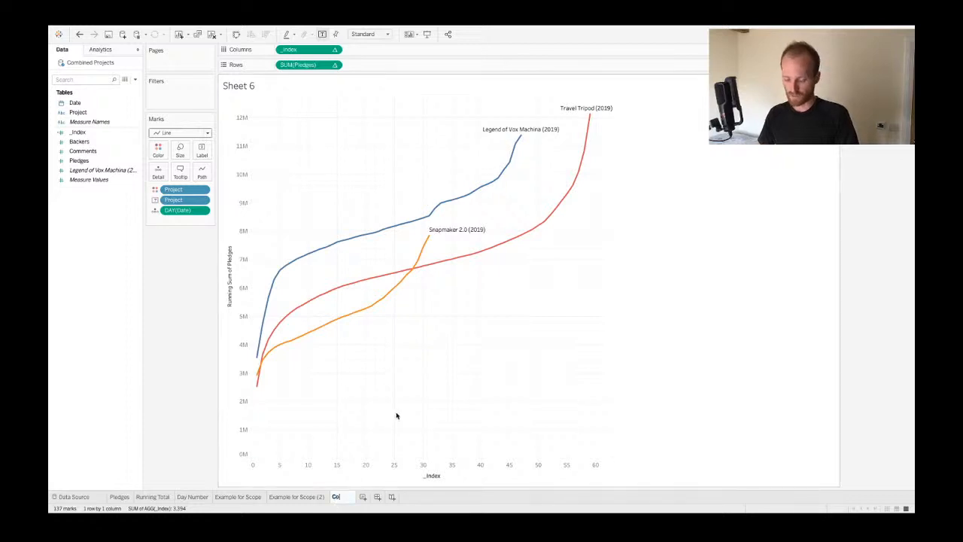
{"action": "type", "text": "mmon Baseline"}
{"action": "key", "text": "Return"}
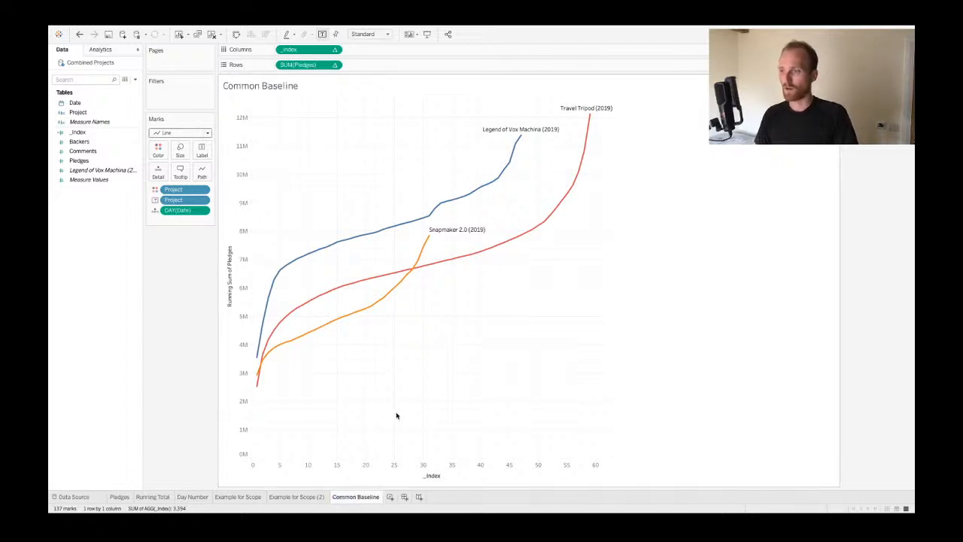
- Duplicate the Common Baseline sheet and name the copy Common Baseline Week
{"action": "right_click", "coordinate": [348, 498]}
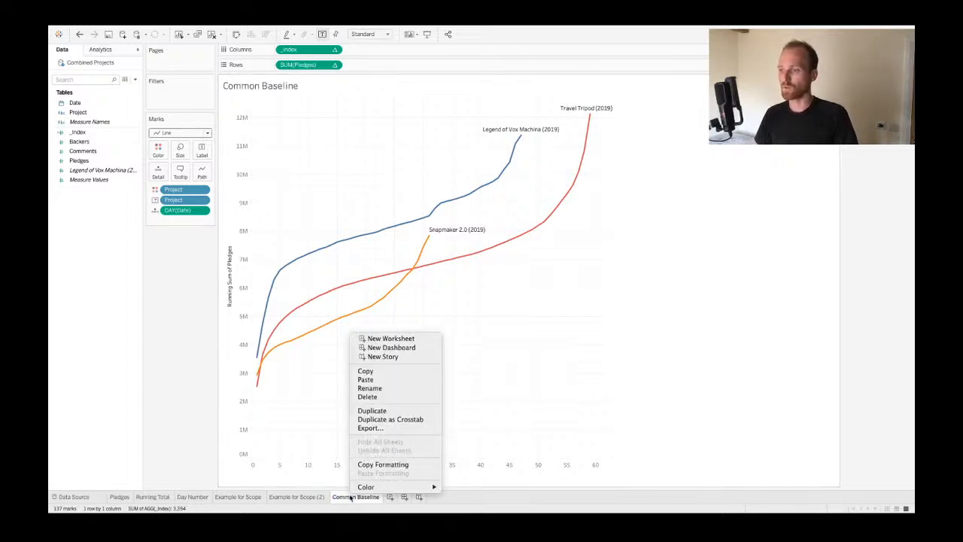
{"action": "left_click", "coordinate": [384, 411]}
{"action": "double_click", "coordinate": [399, 498]}
{"action": "type", "text": "Comm"}
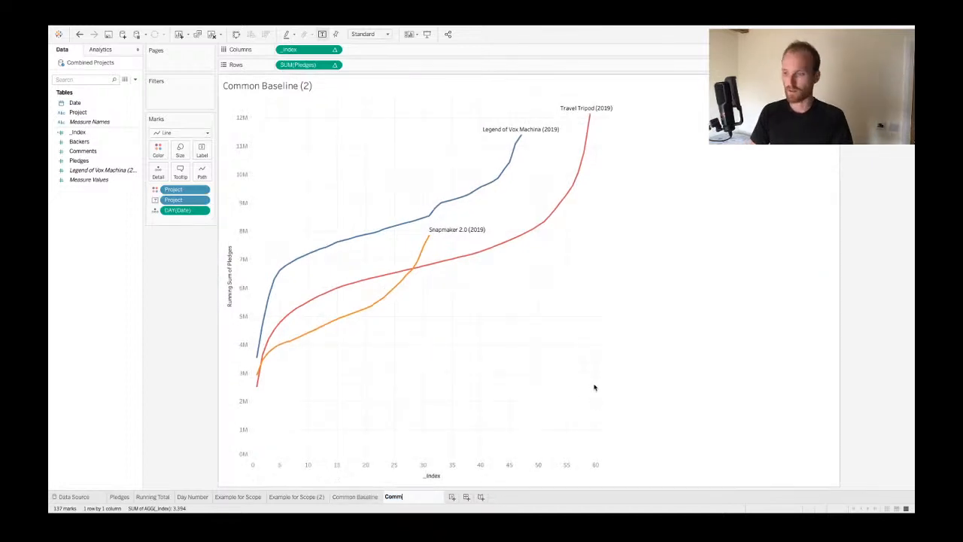
{"action": "type", "text": "on Basline"}
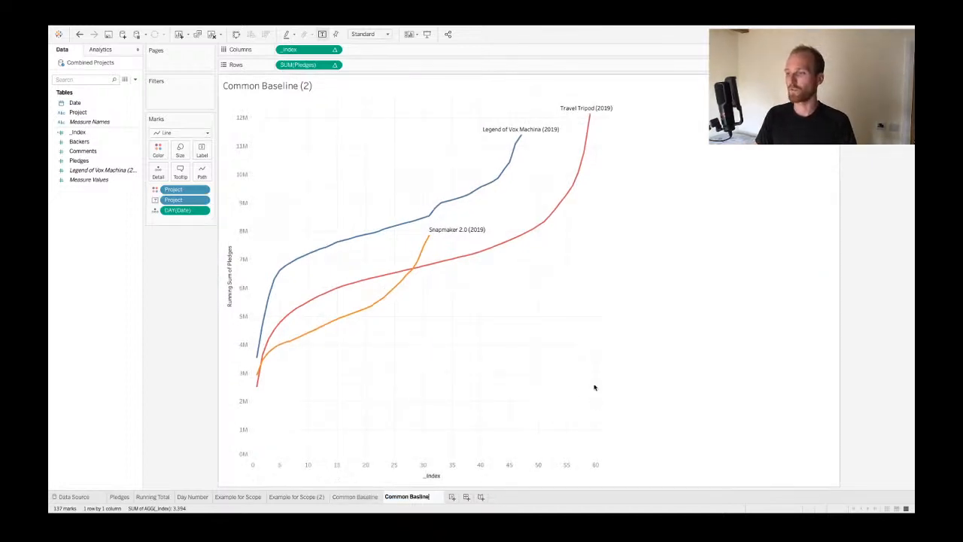
{"action": "type", "text": "eli"}
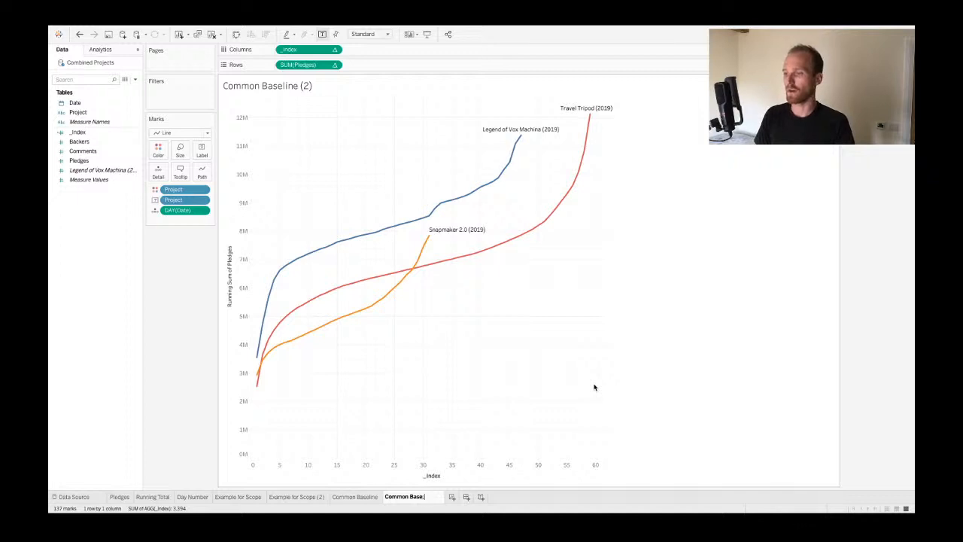
{"action": "type", "text": "line"}
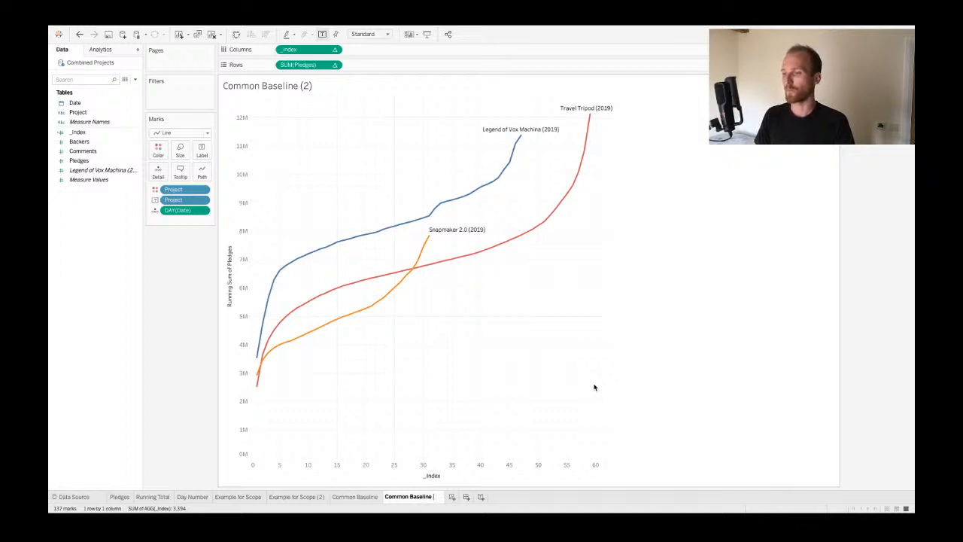
{"action": "type", "text": " Week"}
{"action": "key", "text": "Return"}
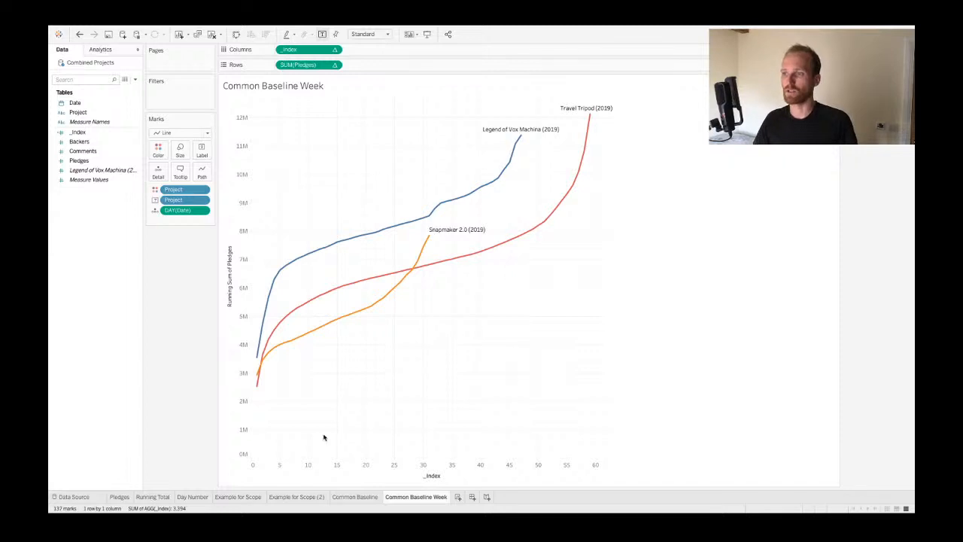
{"action": "left_click", "coordinate": [256, 465]}
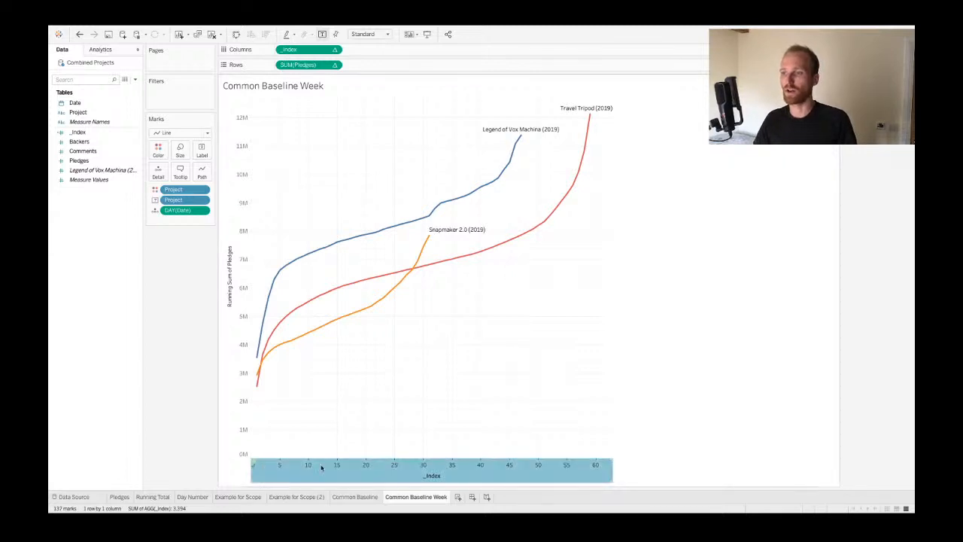
{"action": "left_click", "coordinate": [617, 457]}
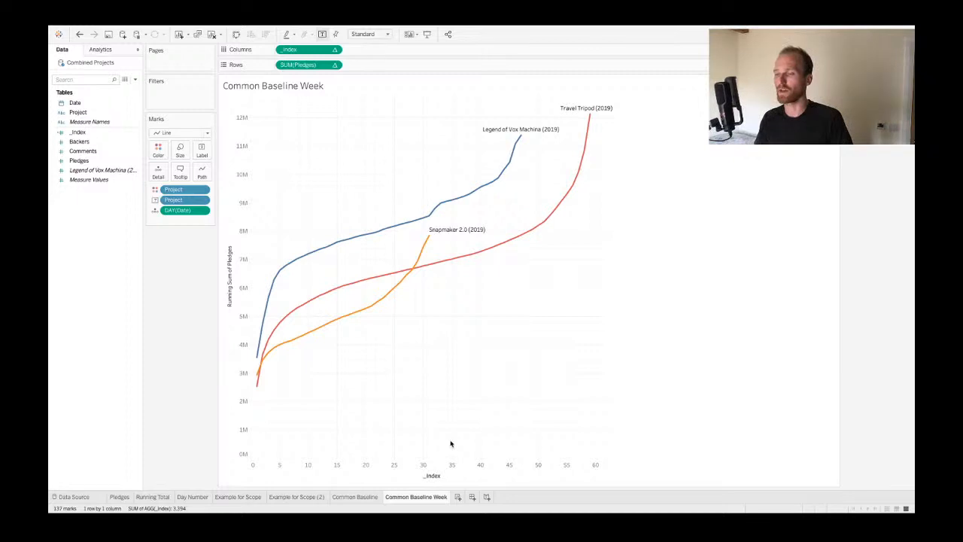
- Duplicate the Common Baseline Week sheet and name the copy Common Baseline w Filters
{"action": "right_click", "coordinate": [433, 502]}
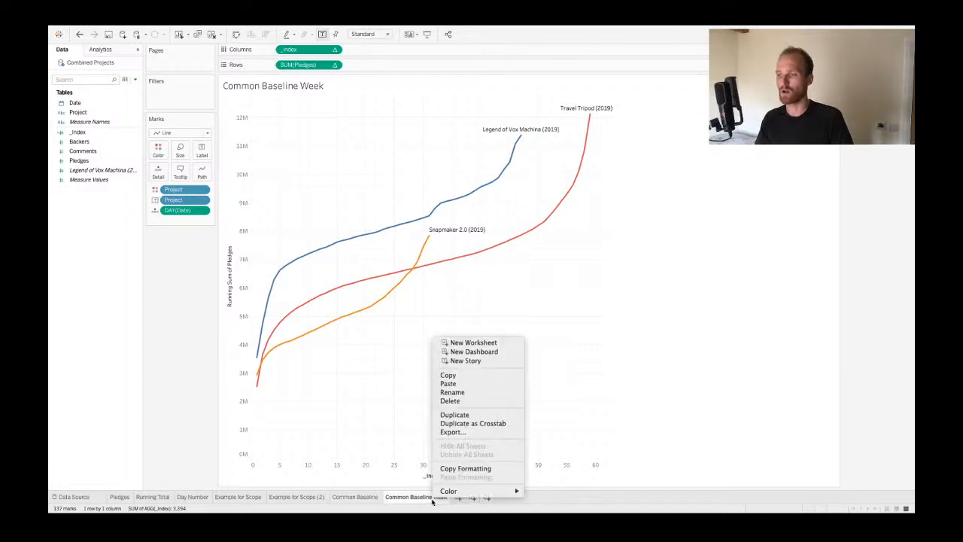
{"action": "left_click", "coordinate": [468, 415]}
{"action": "double_click", "coordinate": [503, 496]}
{"action": "left_click_drag", "start_coordinate": [501, 496], "coordinate": [609, 512]}
{"action": "type", "text": "w Filte"}
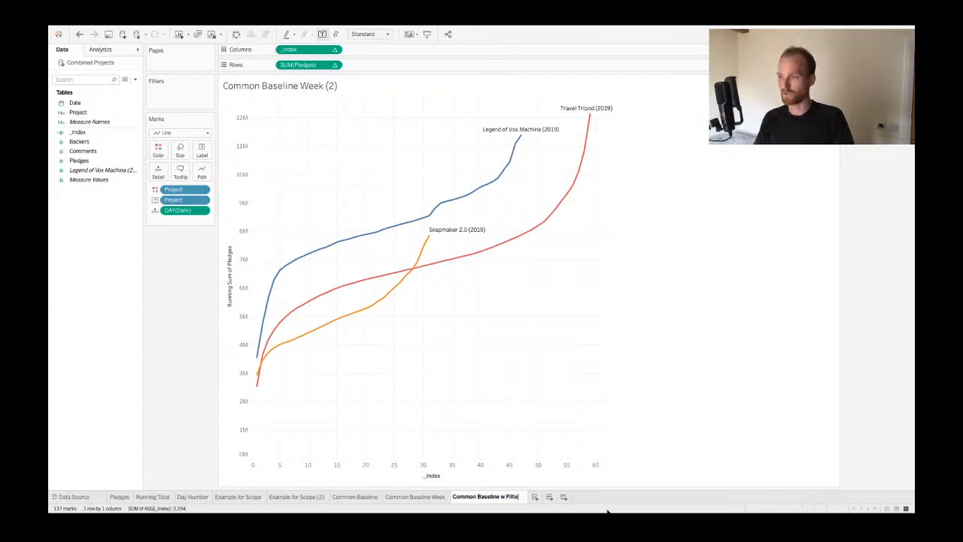
{"action": "type", "text": "rs"}
{"action": "key", "text": "Return"}
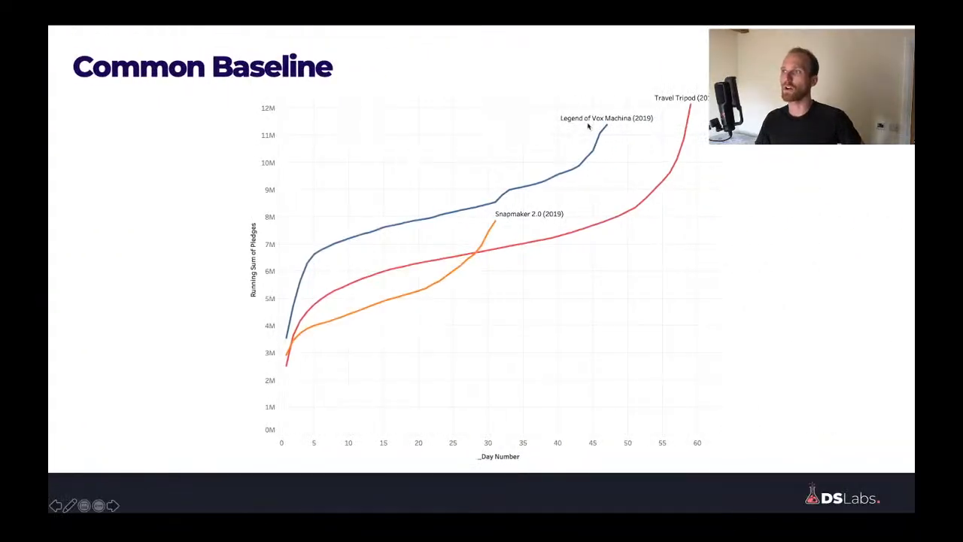
- Point out the Legend of Vox Machina and Snapmaker 2.0 curves on the Common Baseline slide
{"action": "left_click", "coordinate": [584, 131]}
{"action": "left_click", "coordinate": [539, 236]}
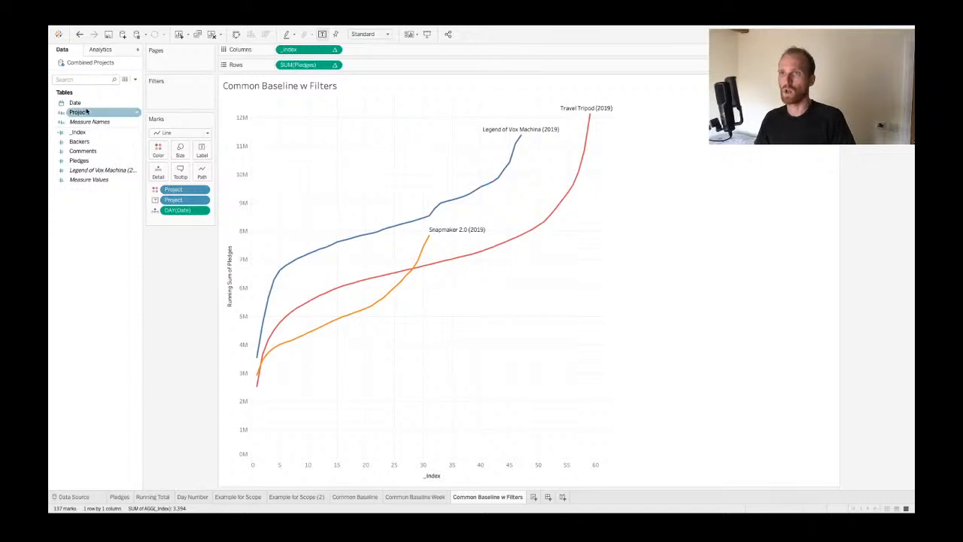
- Add Project as a filter on the Common Baseline w Filters sheet with all three projects selected
{"action": "left_click_drag", "start_coordinate": [87, 111], "coordinate": [180, 99]}
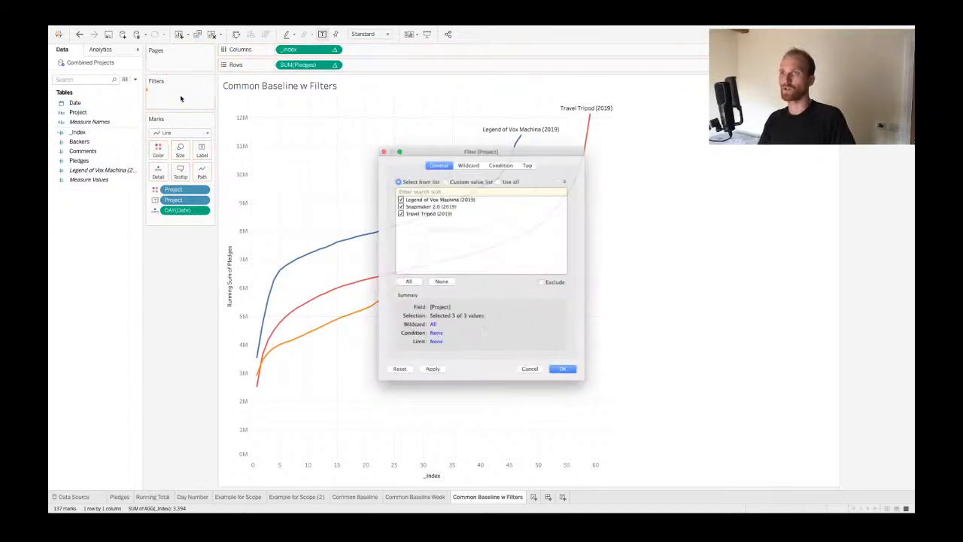
{"action": "left_click", "coordinate": [576, 385]}
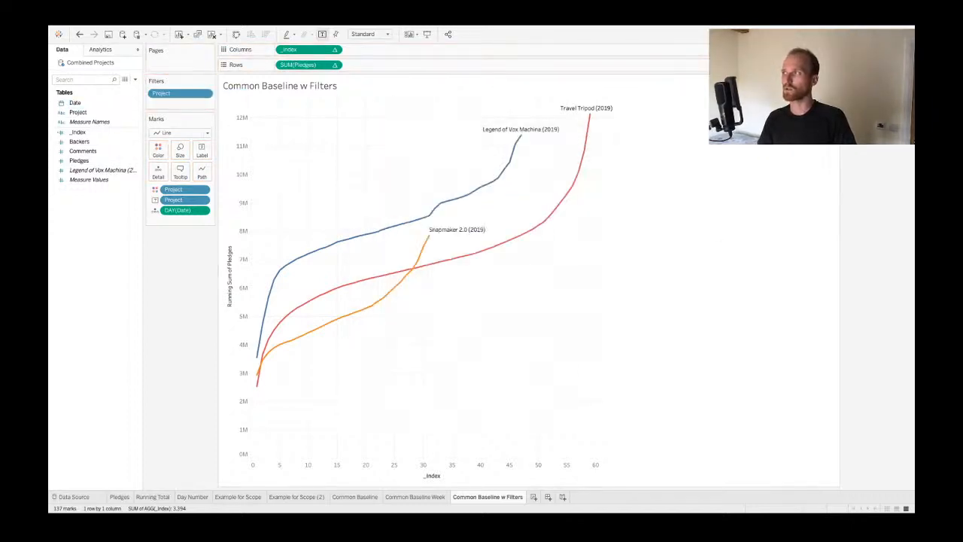
- Show the Project filter control on the sheet and test it by excluding and restoring Legend of Vox Machina and Snapmaker 2.0
{"action": "left_click", "coordinate": [203, 93]}
{"action": "left_click", "coordinate": [181, 126]}
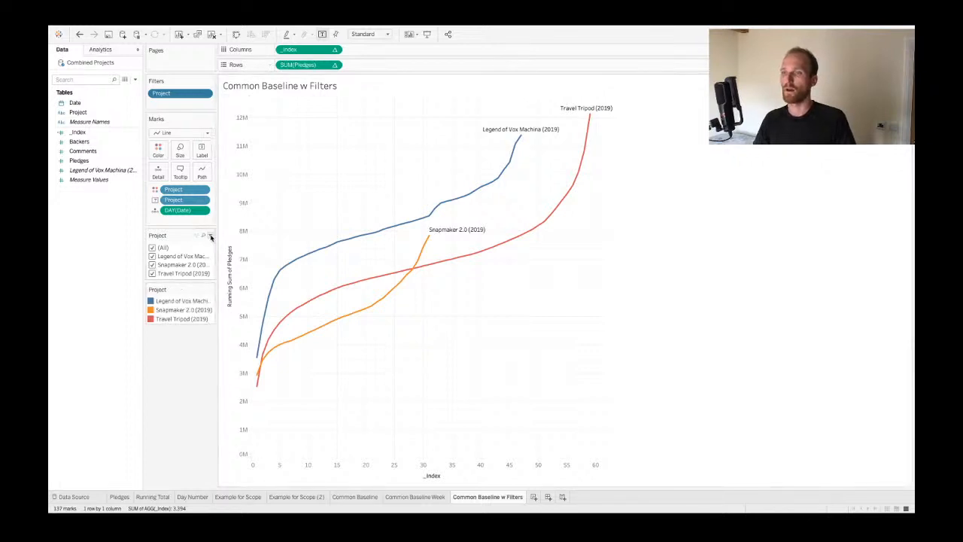
{"action": "left_click", "coordinate": [152, 256]}
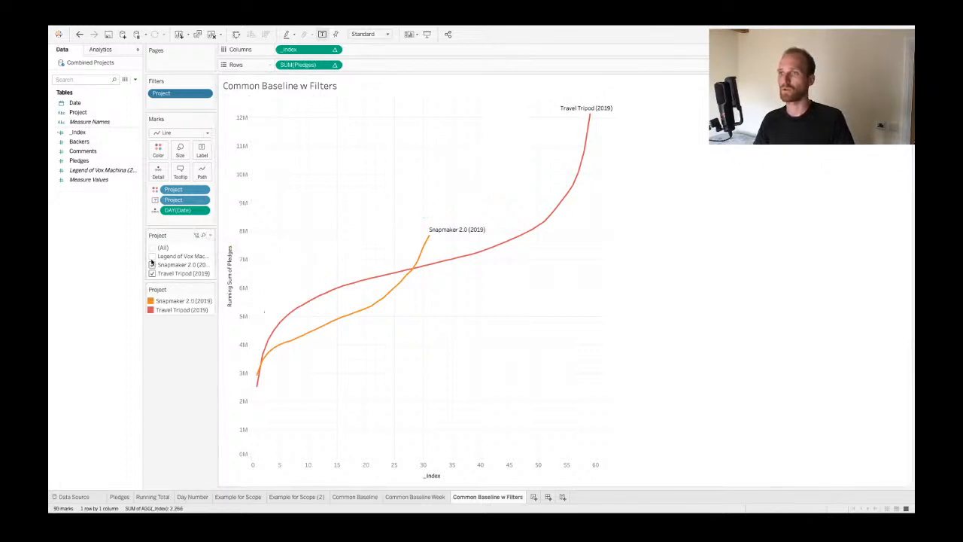
{"action": "left_click", "coordinate": [152, 265]}
{"action": "left_click", "coordinate": [152, 256]}
{"action": "left_click", "coordinate": [152, 265]}
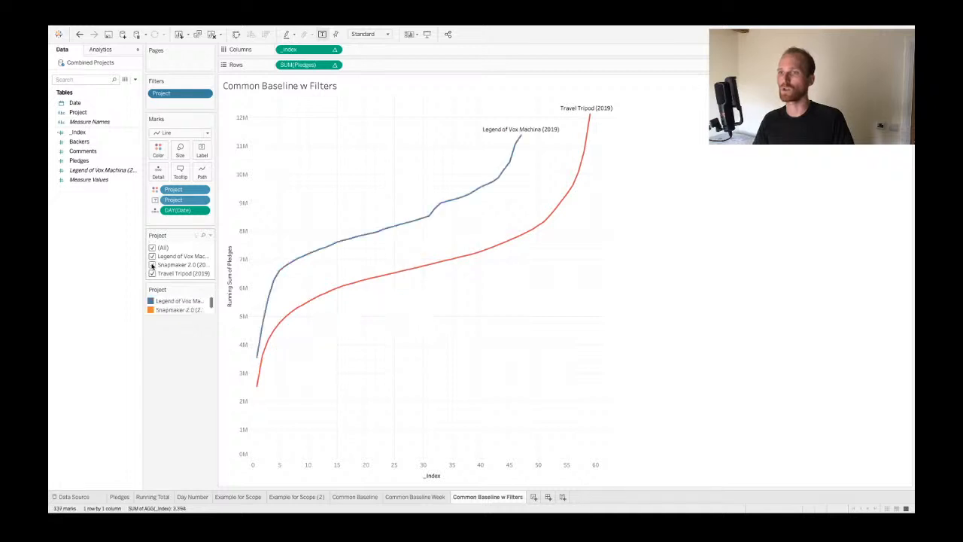
- Change the Project filter to a single-value list and try each project in it, finishing on Snapmaker 2.0 (2019)
{"action": "left_click", "coordinate": [210, 236]}
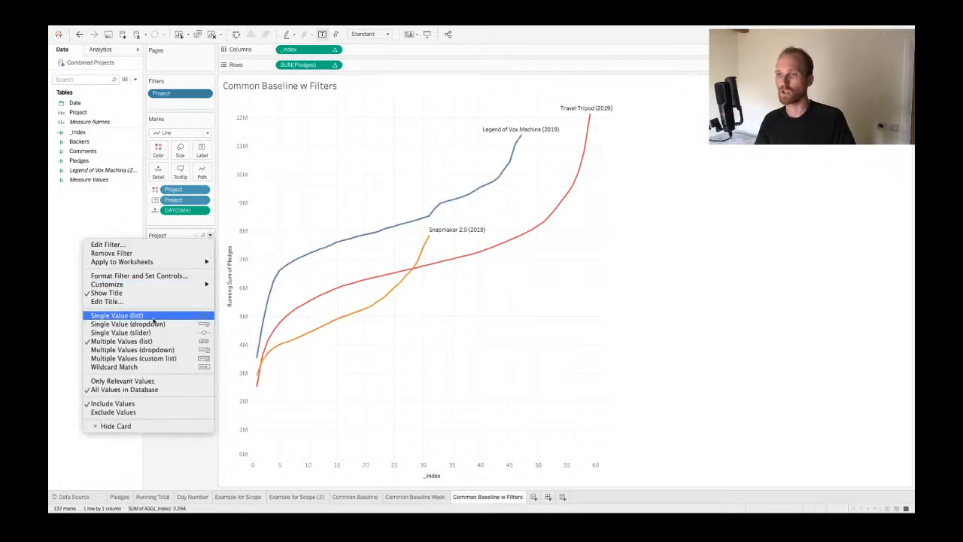
{"action": "left_click", "coordinate": [153, 316]}
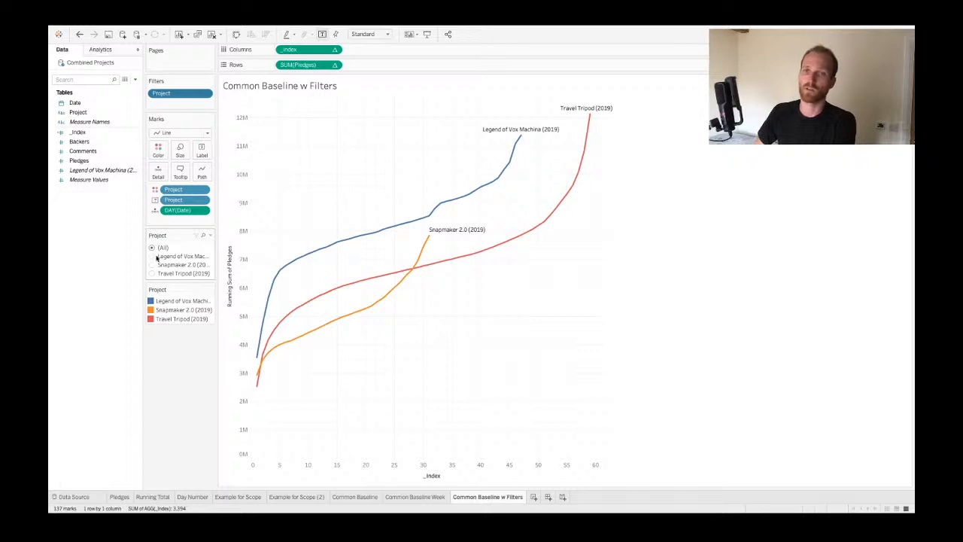
{"action": "left_click", "coordinate": [152, 257]}
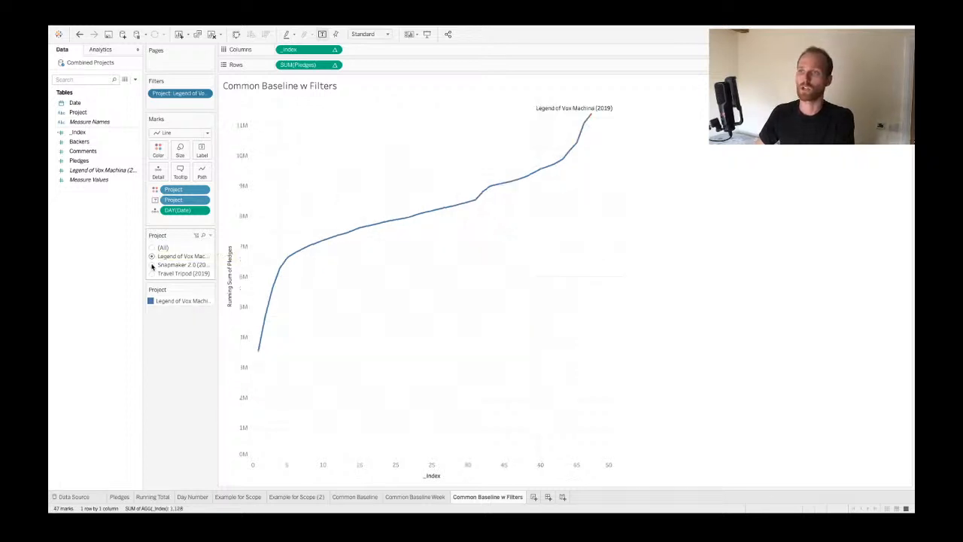
{"action": "left_click", "coordinate": [151, 265]}
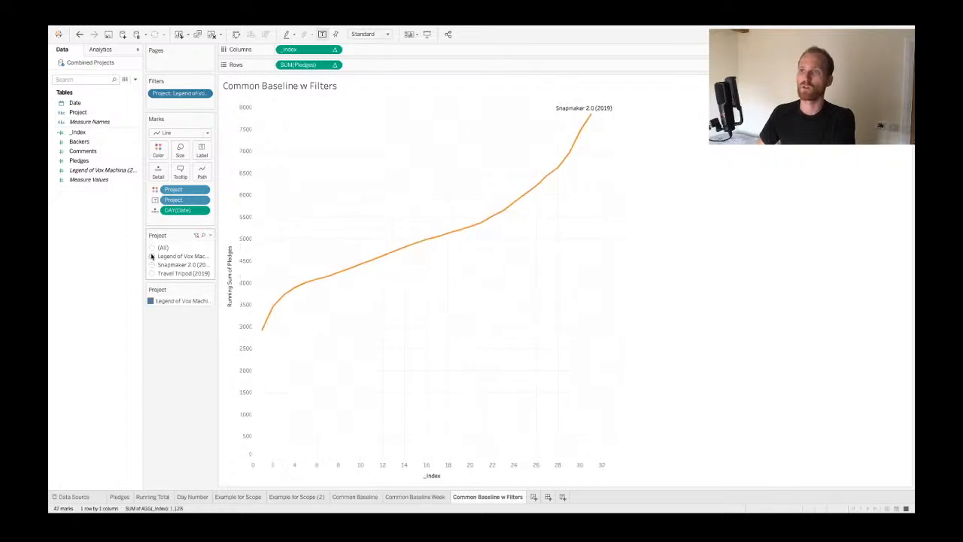
{"action": "left_click", "coordinate": [152, 274]}
{"action": "left_click", "coordinate": [151, 266]}
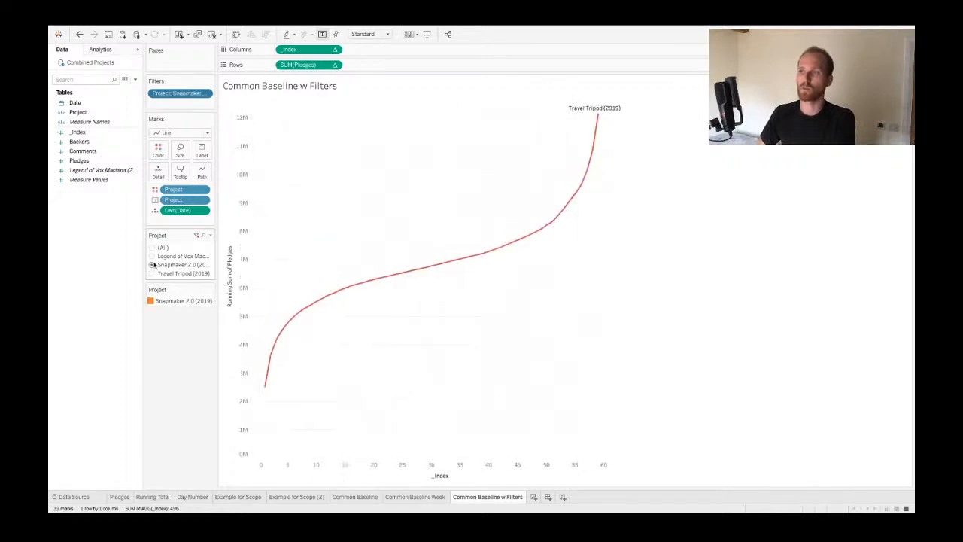
- Customize the Project filter to hide its "All" value
{"action": "left_click", "coordinate": [210, 236]}
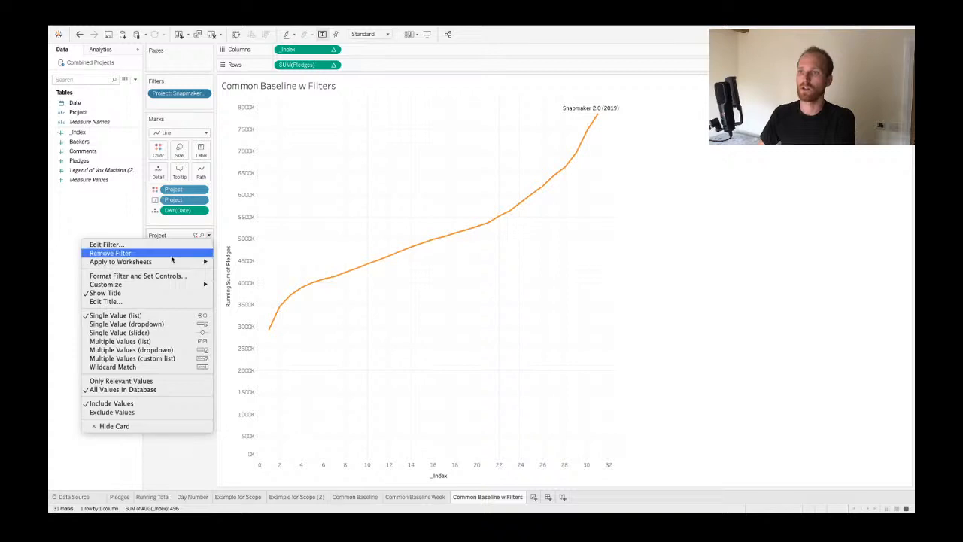
{"action": "mouse_move", "coordinate": [148, 289]}
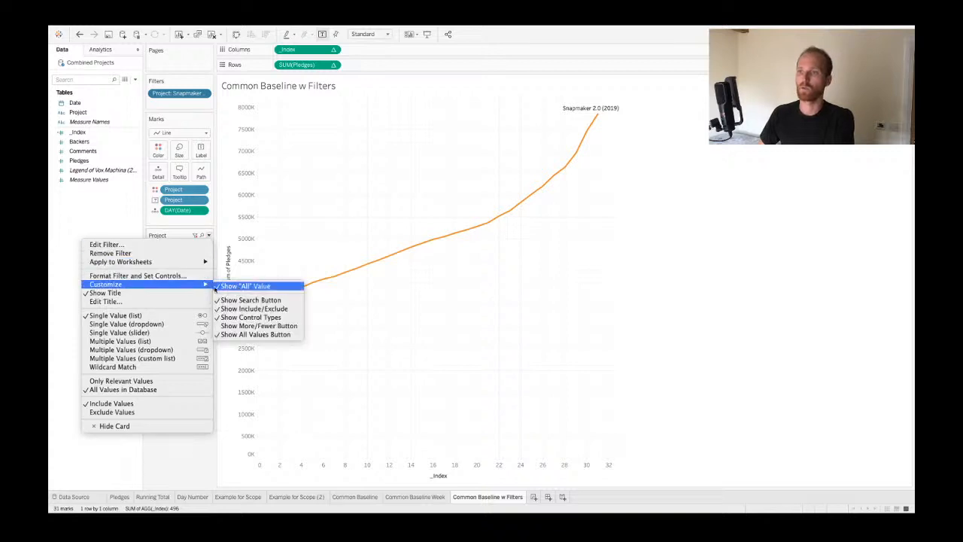
{"action": "left_click", "coordinate": [237, 288]}
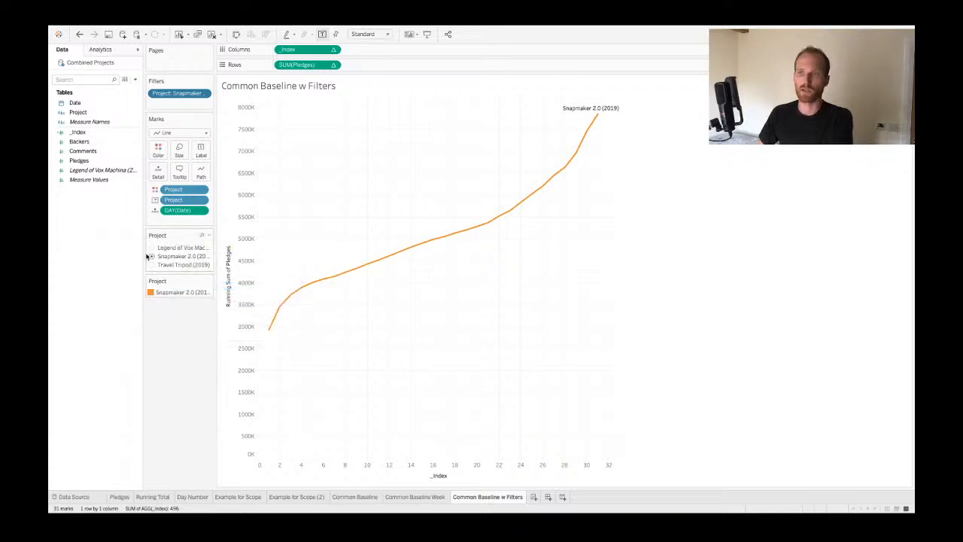
- Alternate the Project filter between Legend of Vox Machina, Snapmaker 2.0 and Travel Tripod to compare their curves and axis ranges
{"action": "left_click", "coordinate": [152, 248]}
{"action": "left_click", "coordinate": [152, 256]}
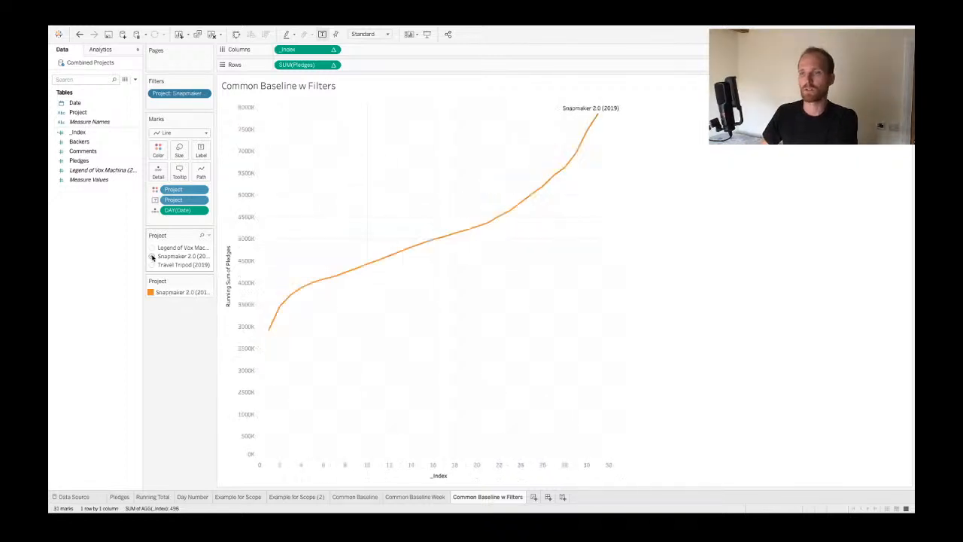
{"action": "left_click", "coordinate": [152, 265]}
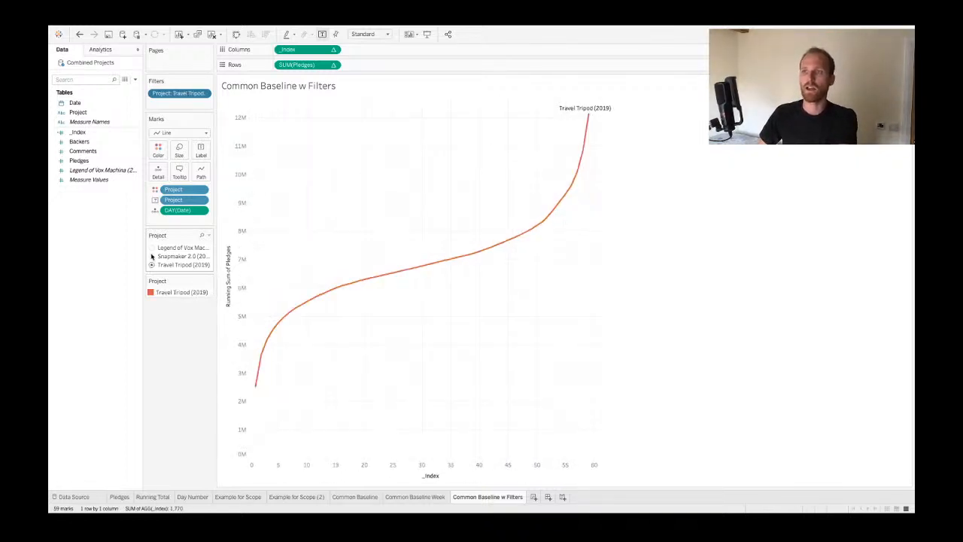
{"action": "left_click", "coordinate": [152, 247]}
{"action": "left_click", "coordinate": [152, 257]}
{"action": "left_click", "coordinate": [151, 265]}
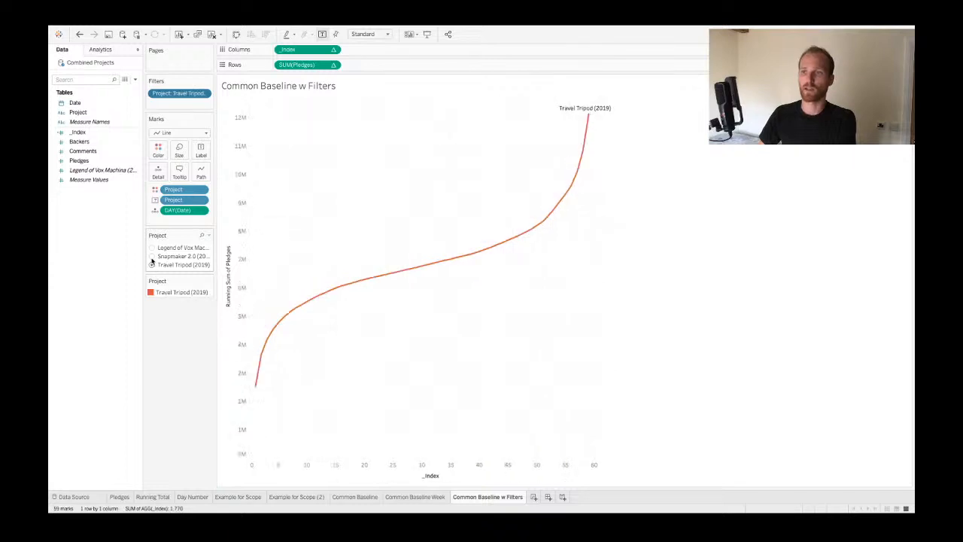
{"action": "left_click", "coordinate": [152, 256]}
{"action": "left_click", "coordinate": [151, 248]}
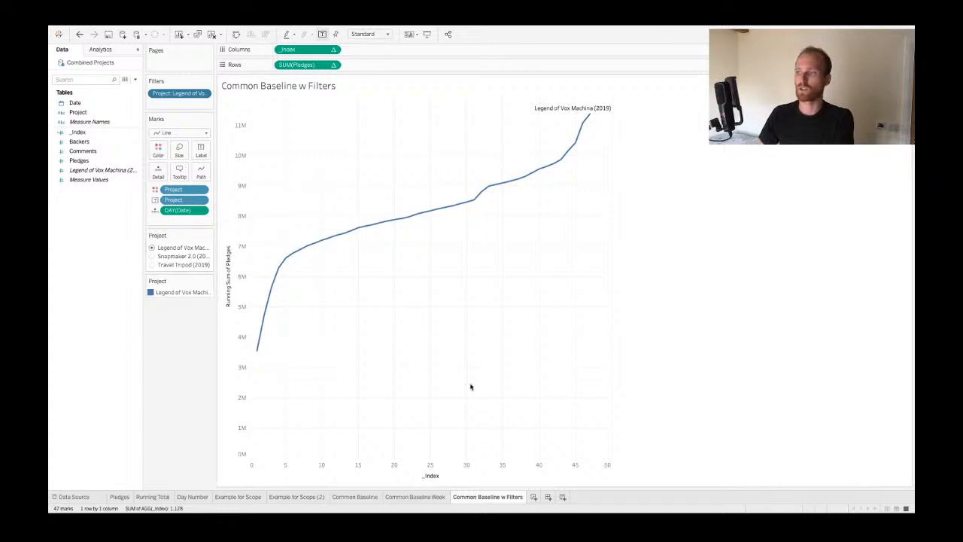
{"action": "left_click", "coordinate": [152, 257]}
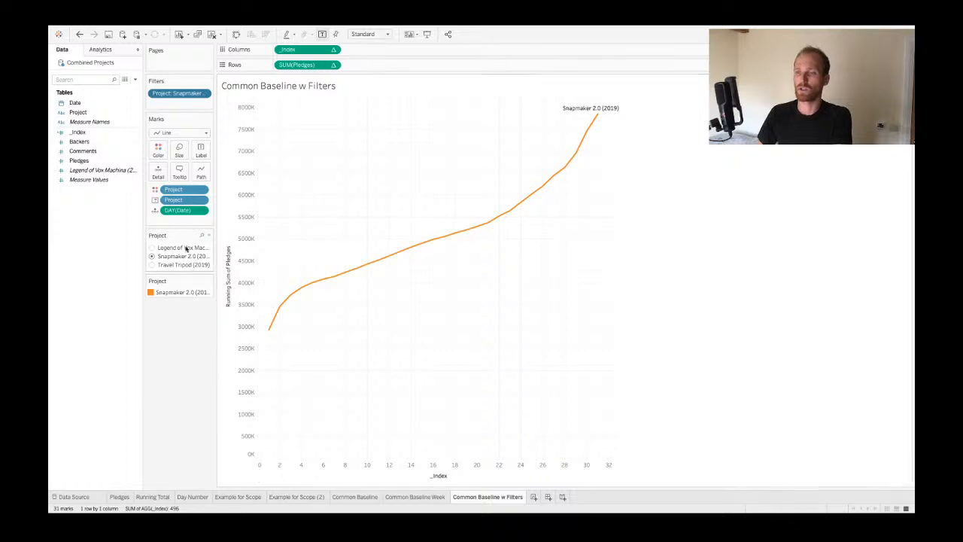
{"action": "left_click", "coordinate": [152, 264]}
{"action": "left_click", "coordinate": [152, 257]}
{"action": "left_click", "coordinate": [152, 249]}
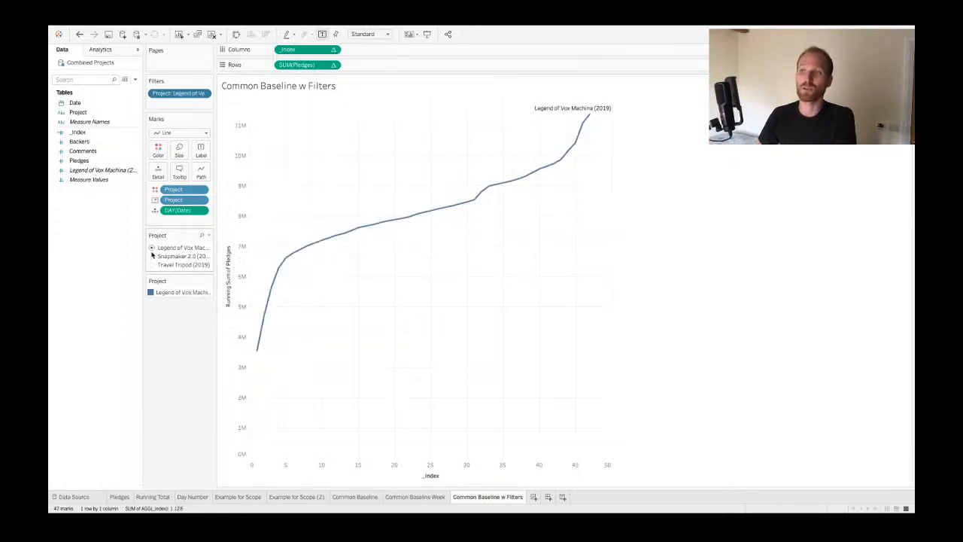
{"action": "left_click", "coordinate": [152, 257]}
{"action": "left_click", "coordinate": [152, 265]}
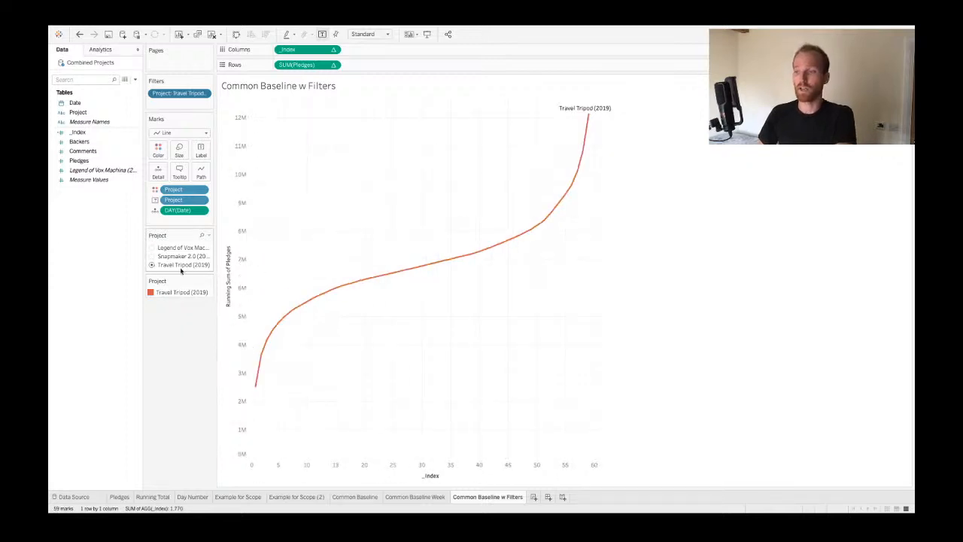
- Compare the Common Baseline sheet's axes with the single-project views on Common Baseline w Filters
{"action": "left_click", "coordinate": [356, 496]}
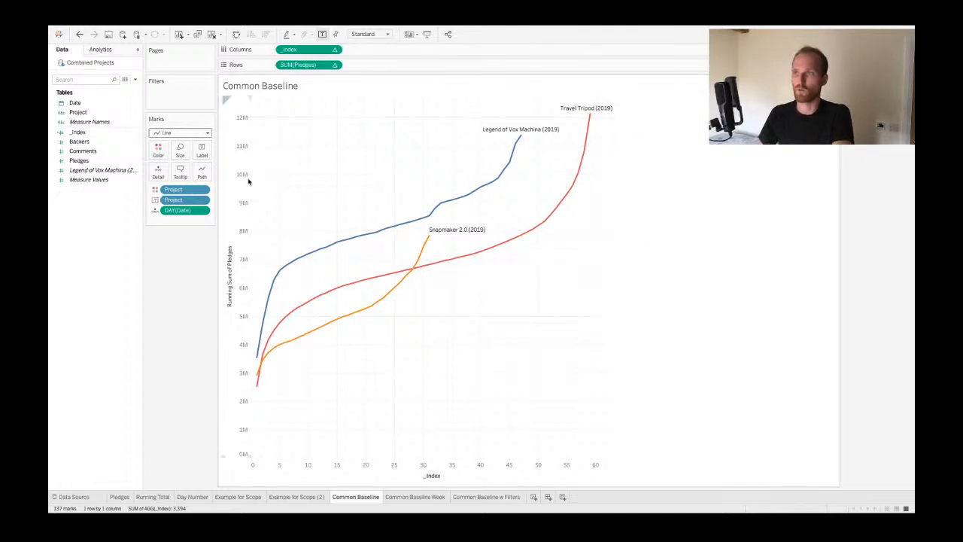
{"action": "left_click", "coordinate": [489, 500]}
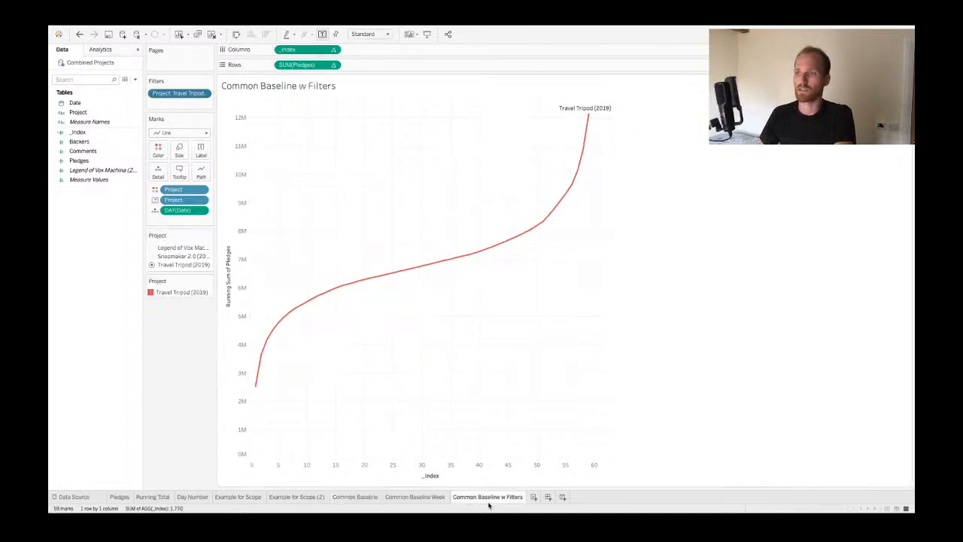
{"action": "left_click", "coordinate": [153, 258]}
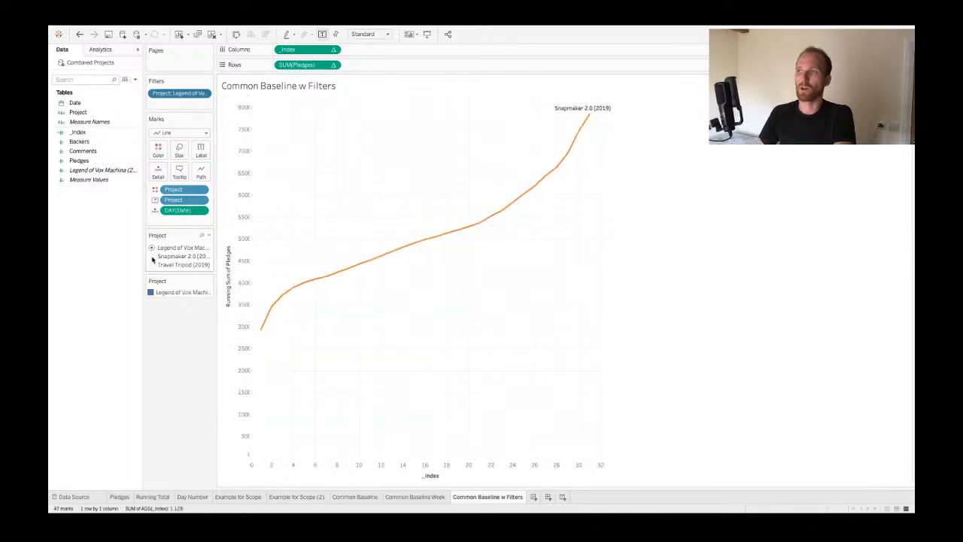
{"action": "left_click", "coordinate": [152, 258]}
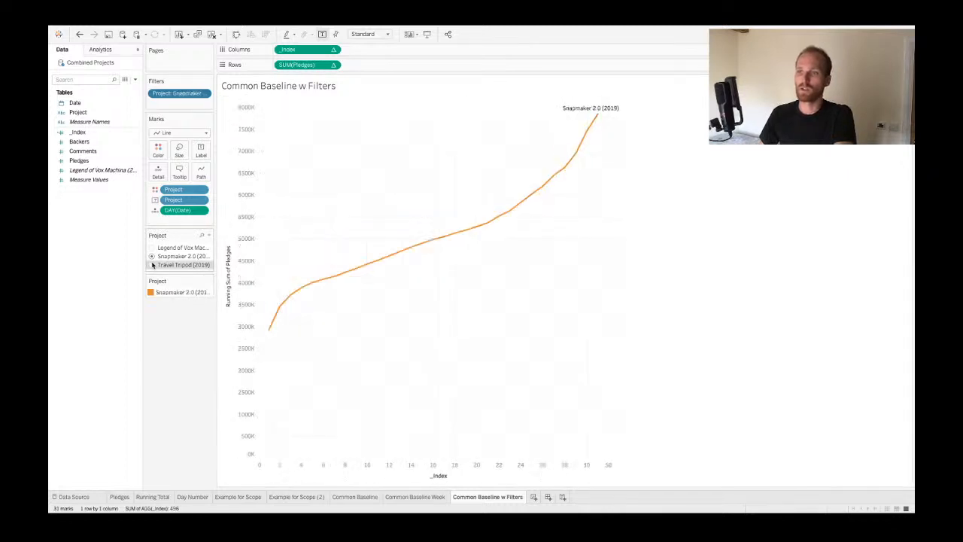
{"action": "left_click", "coordinate": [152, 265]}
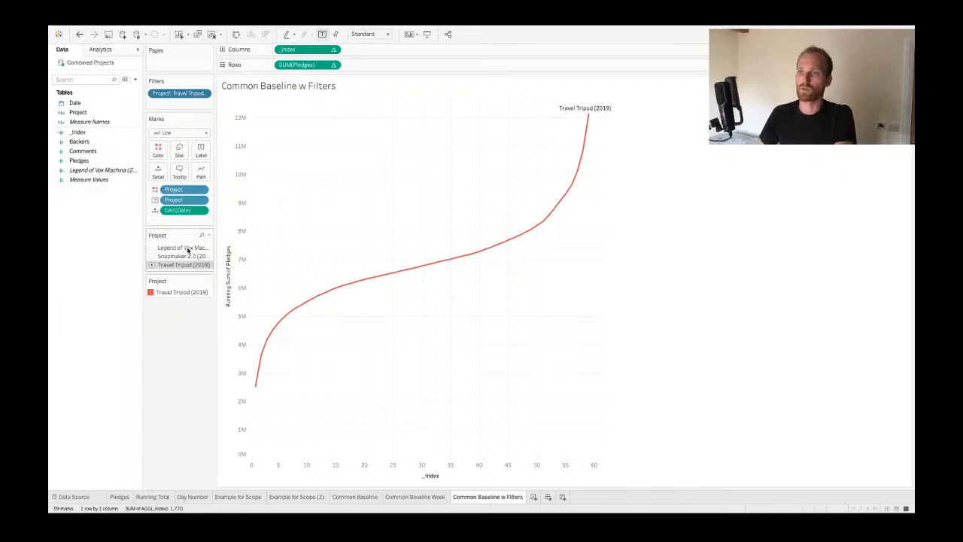
- Restore the "All" value in the Project filter and select it to plot all three projects
{"action": "left_click", "coordinate": [209, 235]}
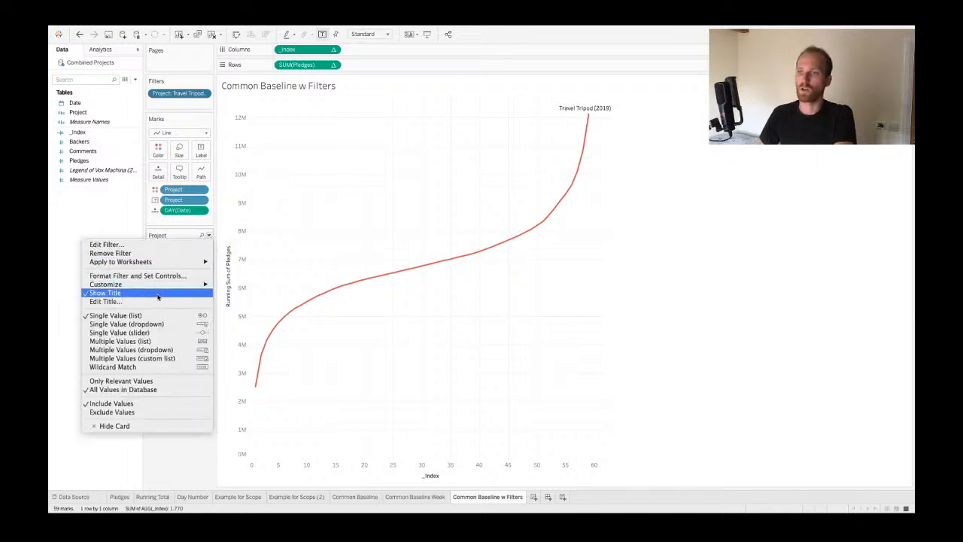
{"action": "mouse_move", "coordinate": [167, 286]}
{"action": "left_click", "coordinate": [240, 285]}
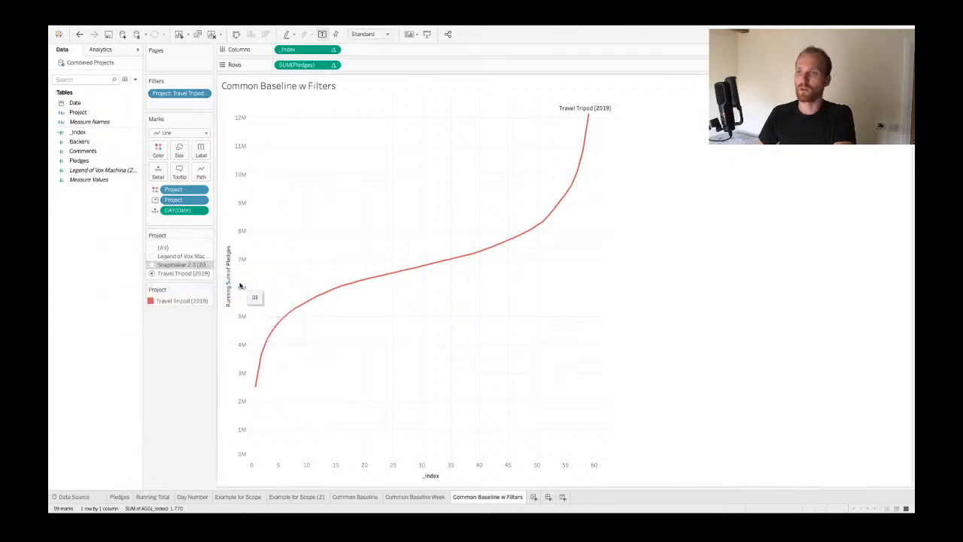
{"action": "left_click", "coordinate": [152, 247]}
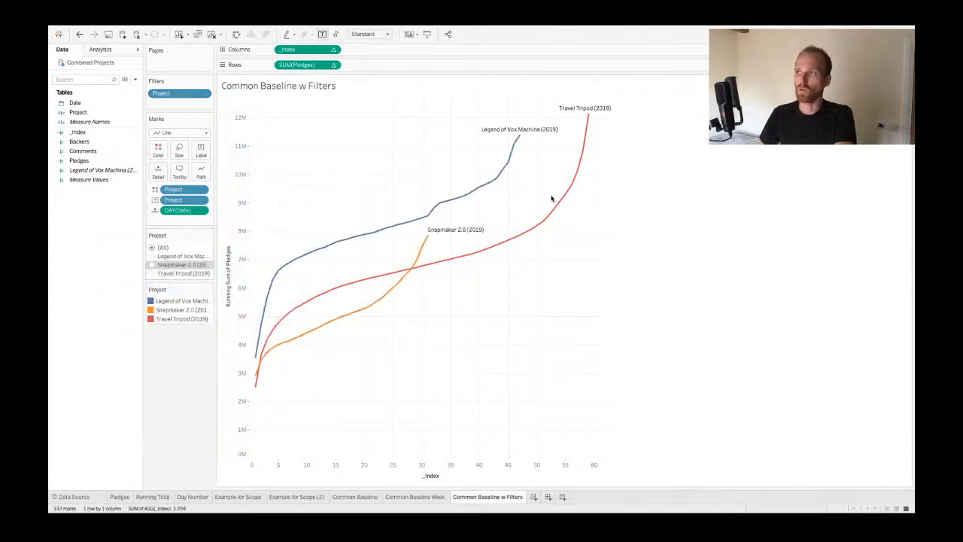
- Set the Running Sum of Pledges axis range to Fixed, keeping the proposed start and end values
{"action": "left_click", "coordinate": [236, 220]}
{"action": "left_click", "coordinate": [236, 220]}
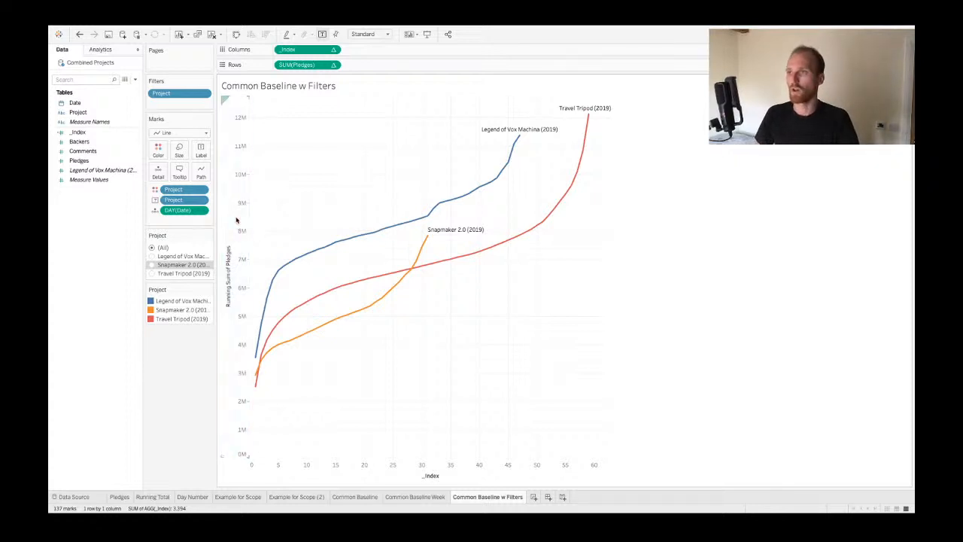
{"action": "right_click", "coordinate": [236, 220]}
{"action": "left_click", "coordinate": [252, 220]}
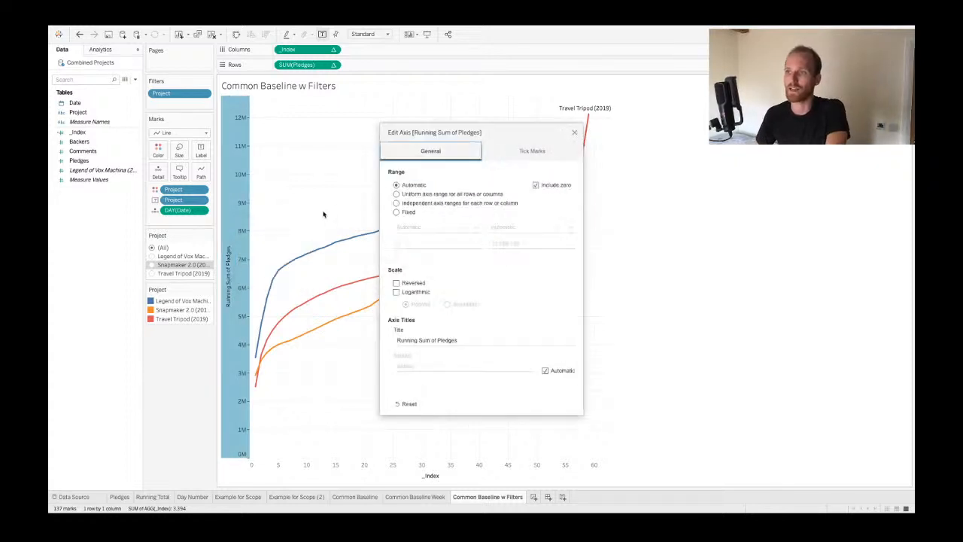
{"action": "left_click", "coordinate": [396, 211]}
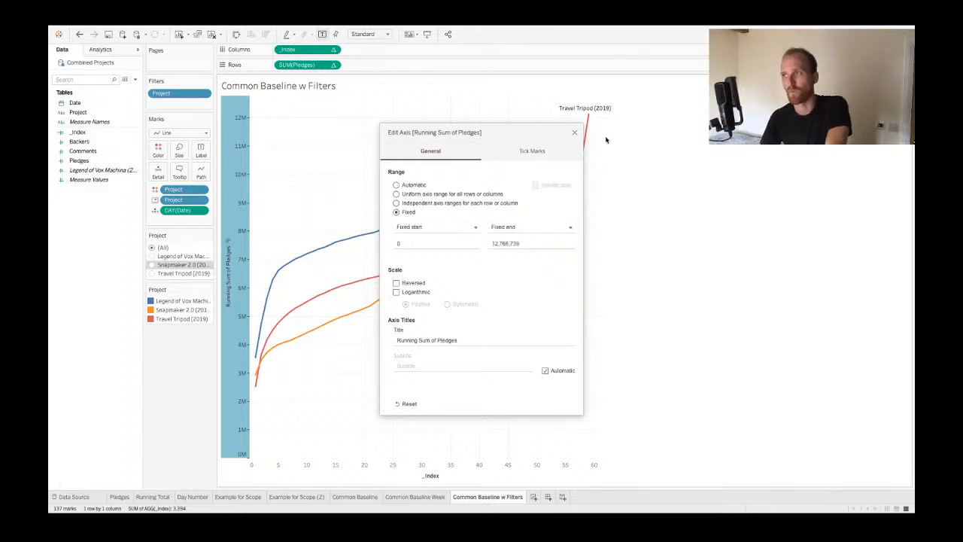
{"action": "left_click", "coordinate": [574, 132]}
- Set the _Index axis range to Fixed with its proposed start and end values
{"action": "right_click", "coordinate": [384, 470]}
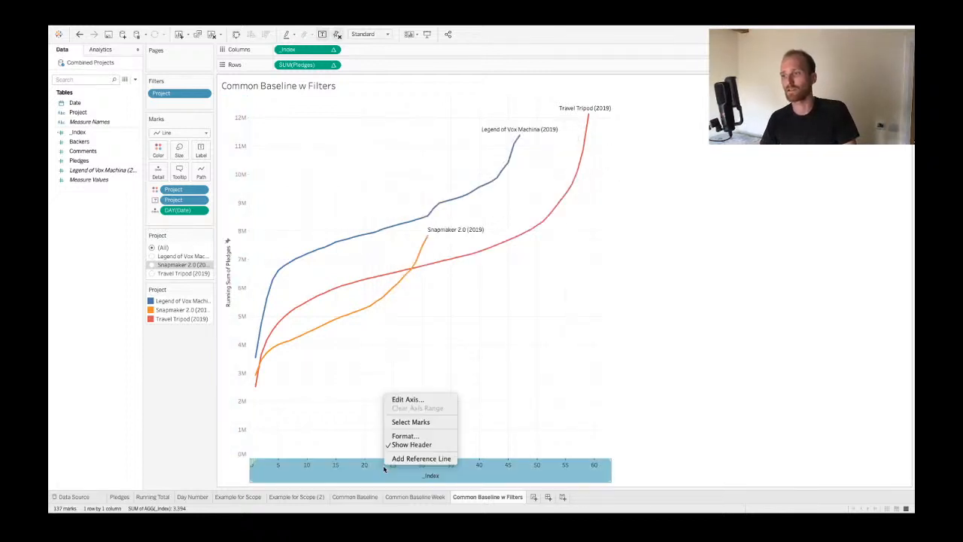
{"action": "left_click", "coordinate": [405, 399]}
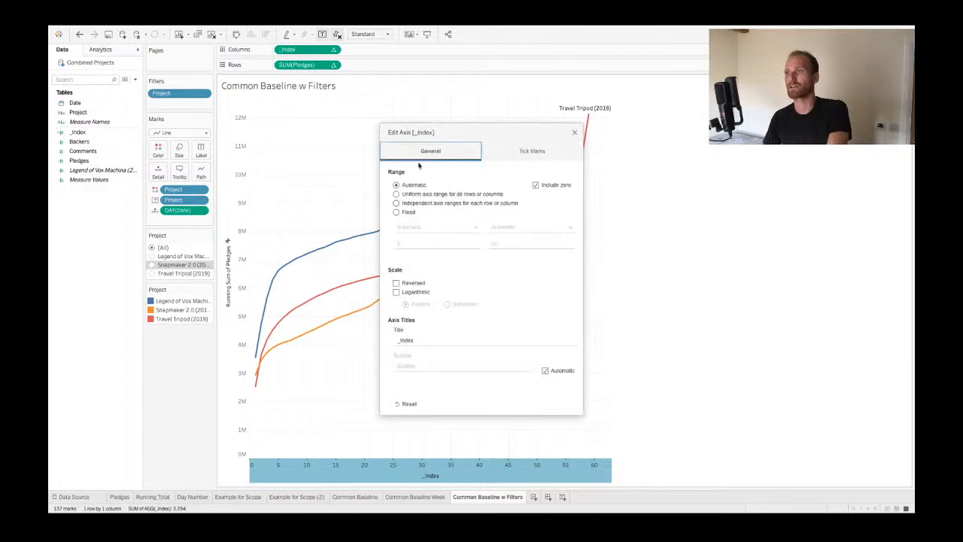
{"action": "left_click", "coordinate": [396, 212]}
{"action": "left_click", "coordinate": [574, 132]}
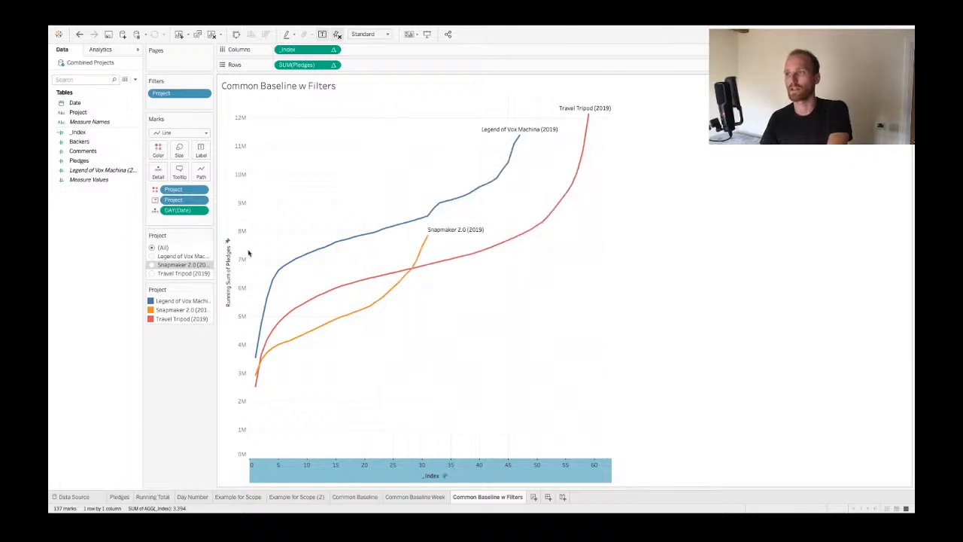
- Filter to Legend of Vox Machina, Snapmaker 2.0 and Travel Tripod in turn to check the curves against the fixed axes
{"action": "left_click", "coordinate": [152, 257]}
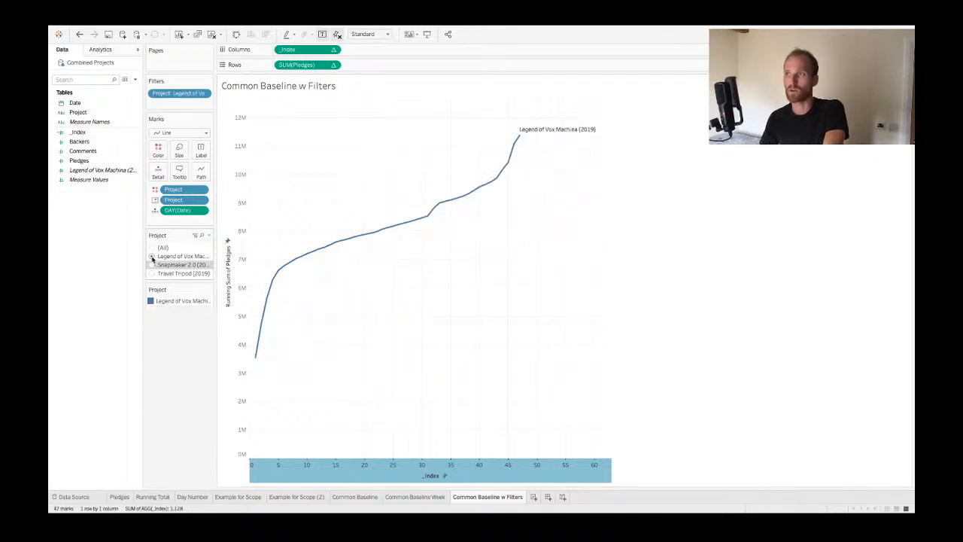
{"action": "left_click", "coordinate": [152, 265]}
{"action": "left_click", "coordinate": [153, 274]}
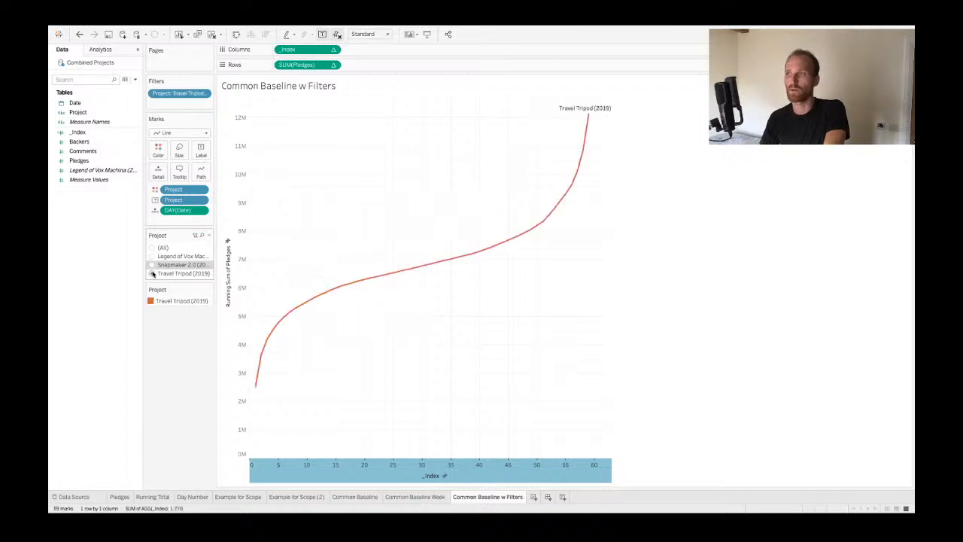
- Customize the Project filter control to hide its "All" value
{"action": "left_click", "coordinate": [208, 235]}
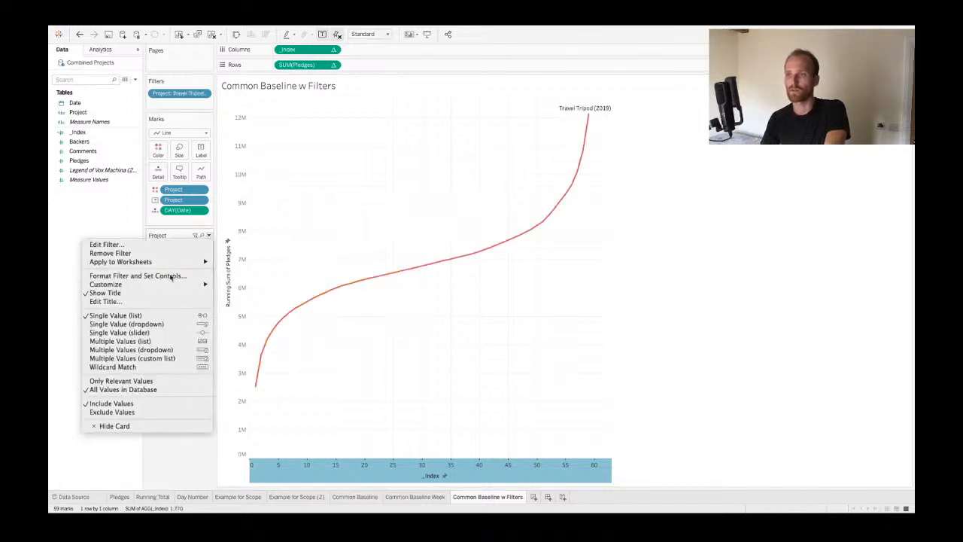
{"action": "mouse_move", "coordinate": [157, 285]}
{"action": "left_click", "coordinate": [240, 285]}
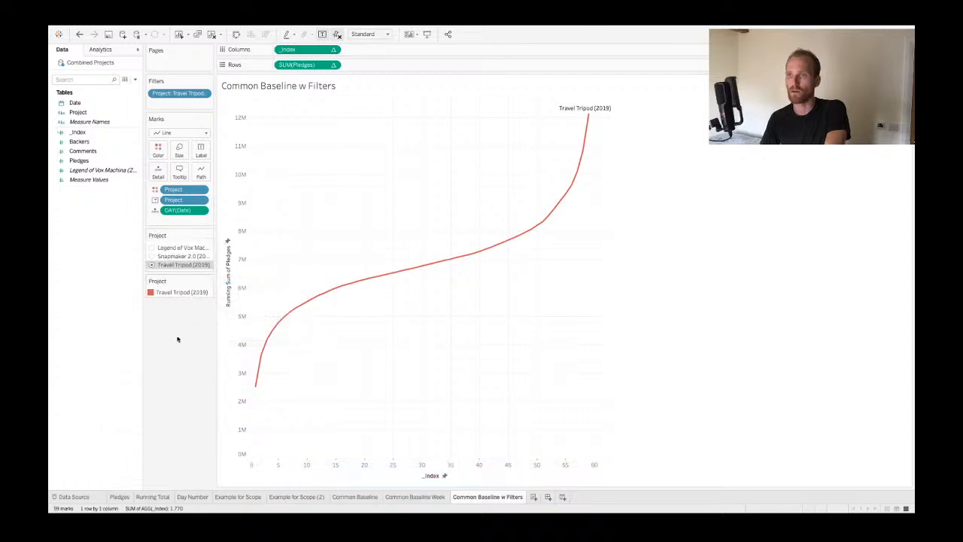
- Switch the Project filter repeatedly between Snapmaker 2.0, Legend of Vox Machina and Travel Tripod to compare their curves, ending on Travel Tripod
{"action": "left_click", "coordinate": [152, 257]}
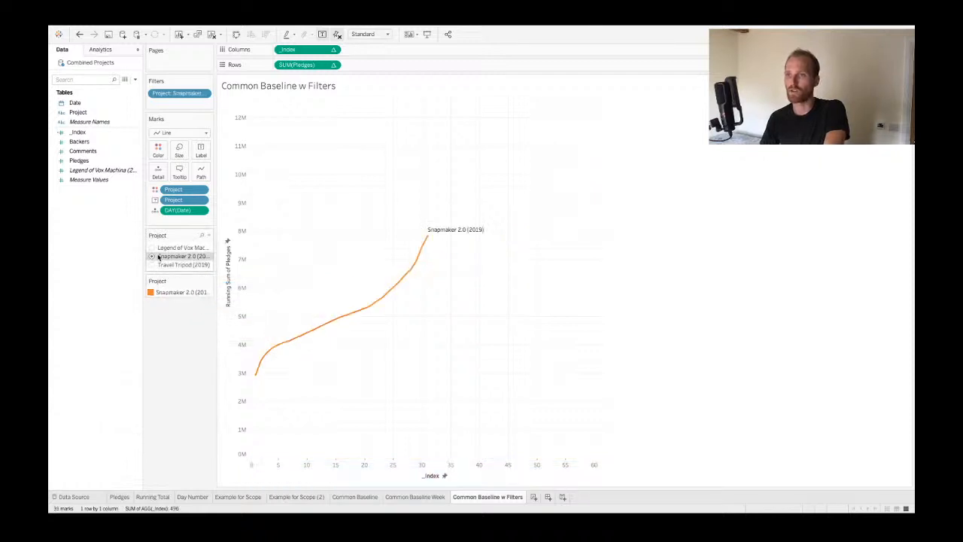
{"action": "left_click", "coordinate": [152, 248]}
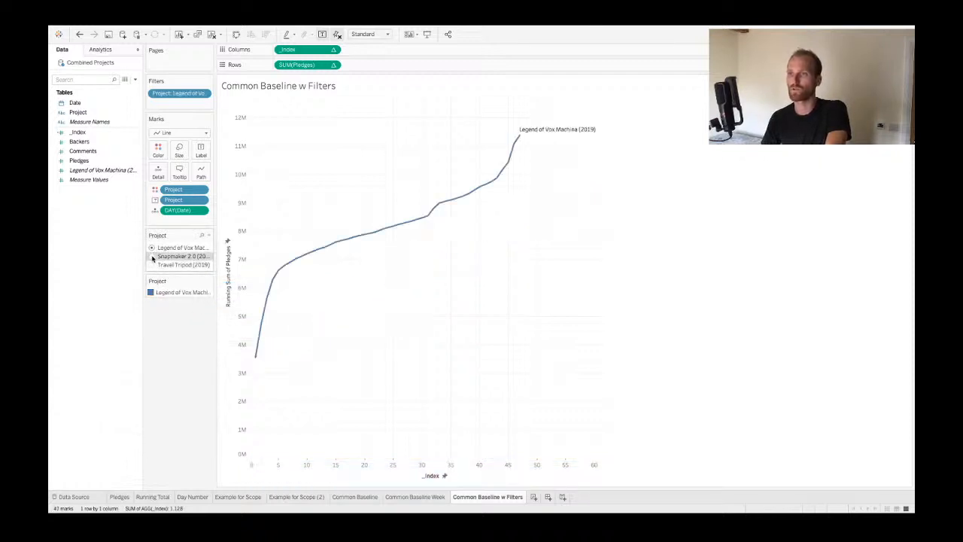
{"action": "left_click", "coordinate": [153, 257]}
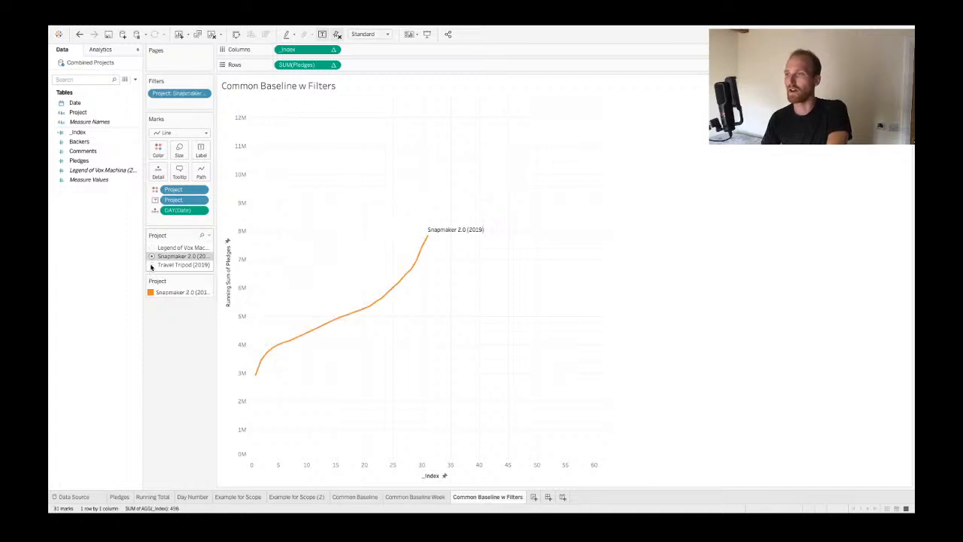
{"action": "left_click", "coordinate": [151, 265]}
{"action": "left_click", "coordinate": [151, 256]}
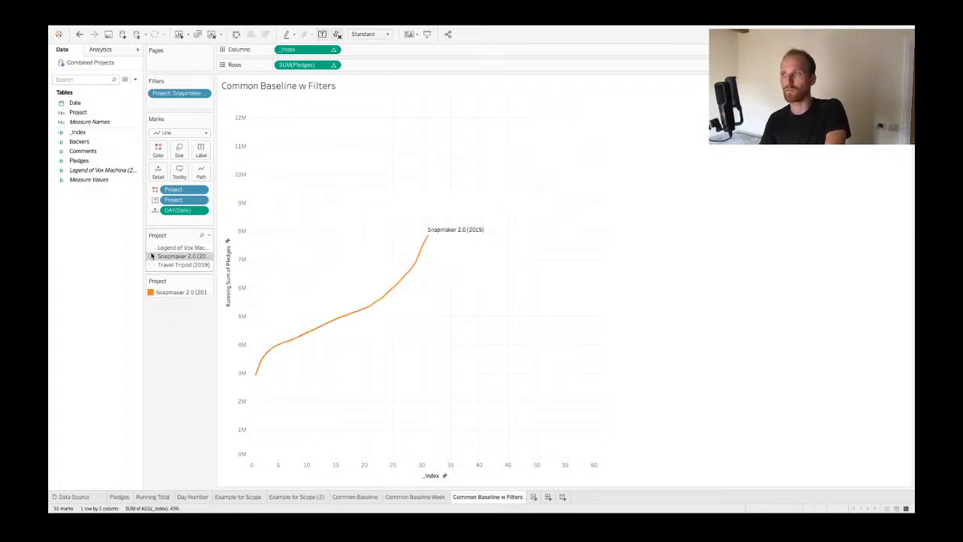
{"action": "left_click", "coordinate": [152, 248]}
{"action": "left_click", "coordinate": [151, 257]}
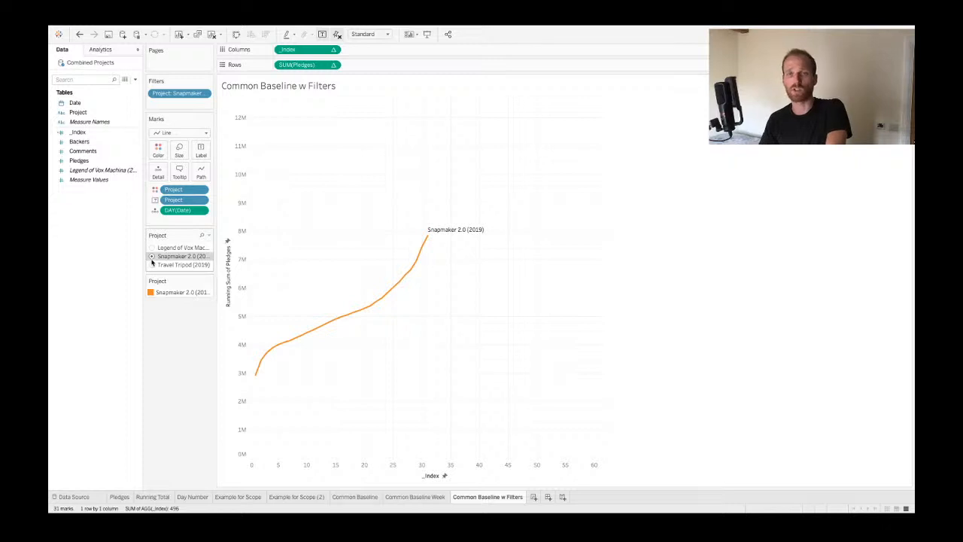
{"action": "left_click", "coordinate": [151, 266]}
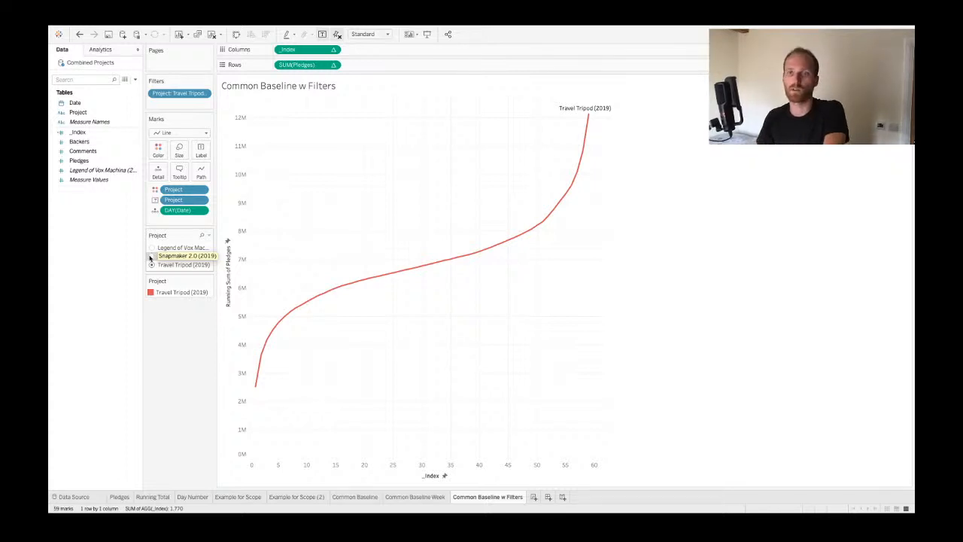
{"action": "left_click", "coordinate": [151, 256]}
{"action": "left_click", "coordinate": [151, 249]}
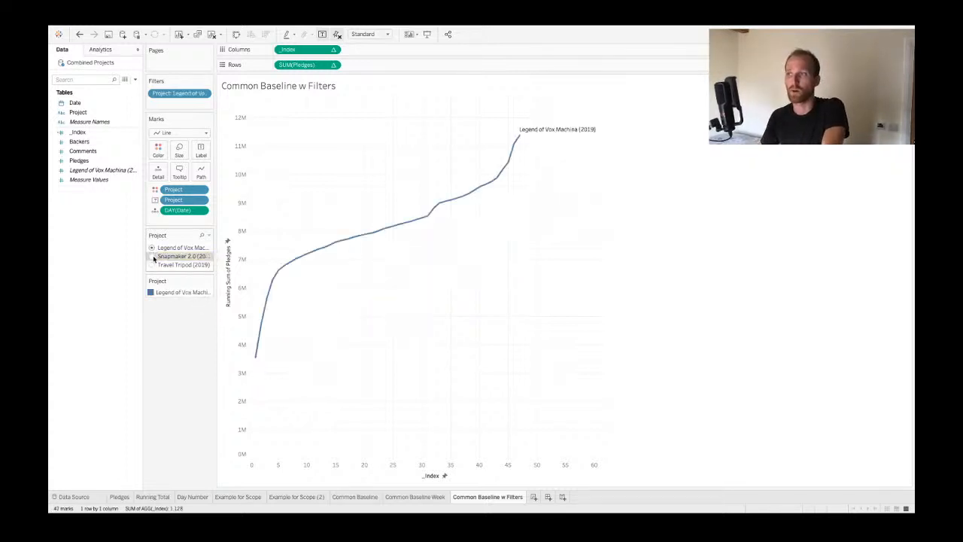
{"action": "left_click", "coordinate": [152, 256]}
{"action": "left_click", "coordinate": [152, 265]}
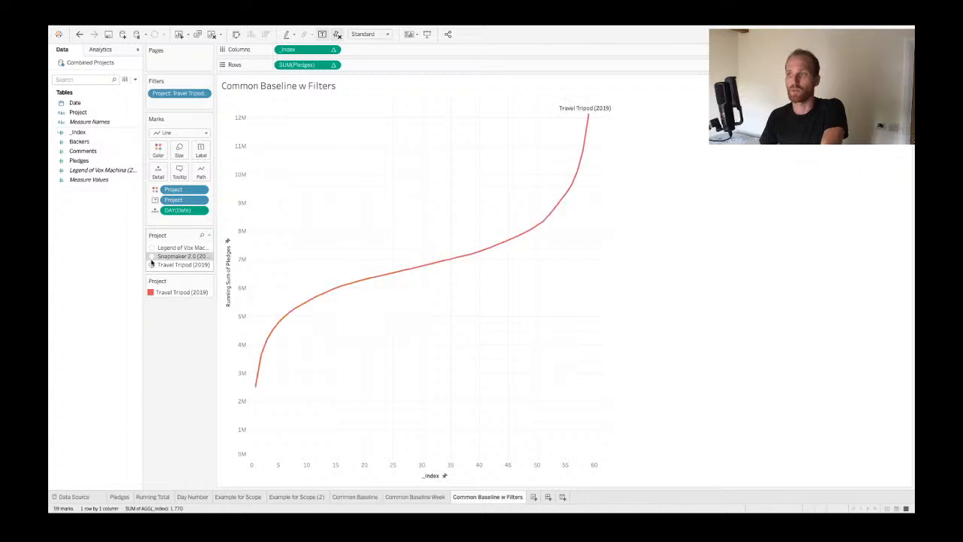
{"action": "left_click", "coordinate": [152, 256]}
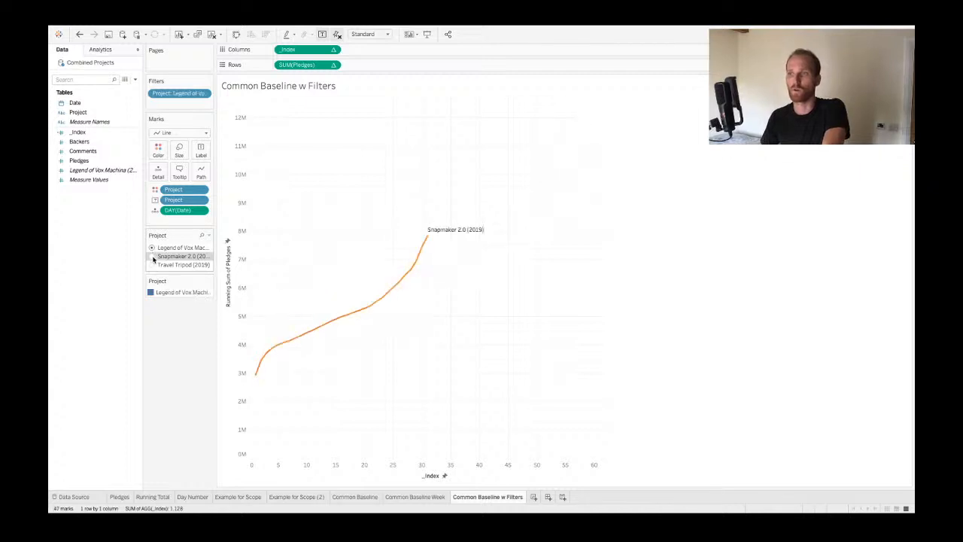
{"action": "left_click", "coordinate": [152, 264]}
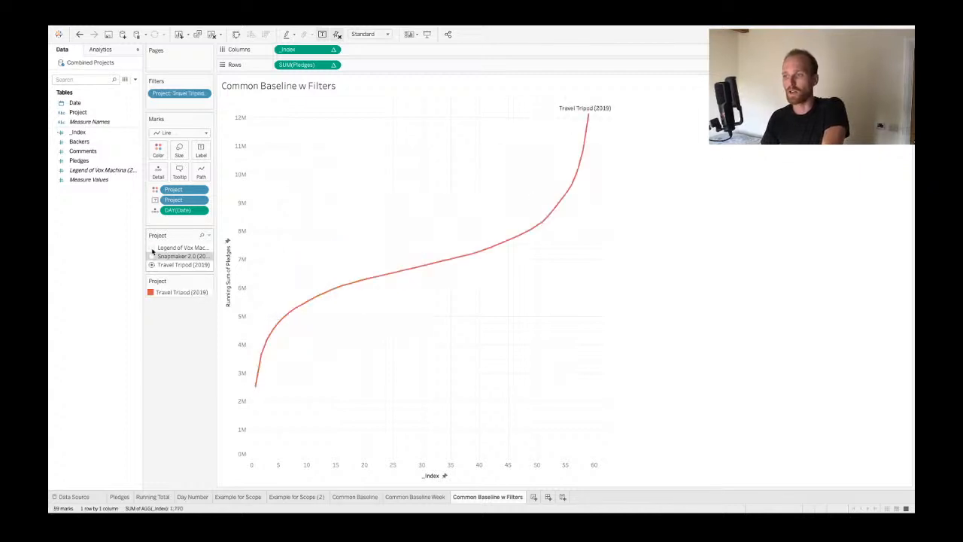
- On the Common Baseline Week sheet, change the Date detail field to the continuous Week Number level
{"action": "left_click", "coordinate": [419, 499]}
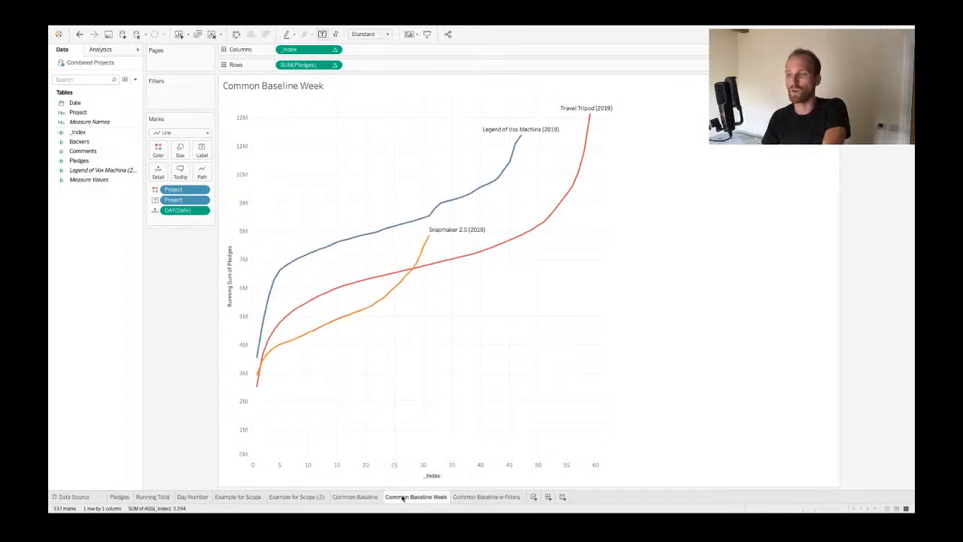
{"action": "mouse_move", "coordinate": [402, 498]}
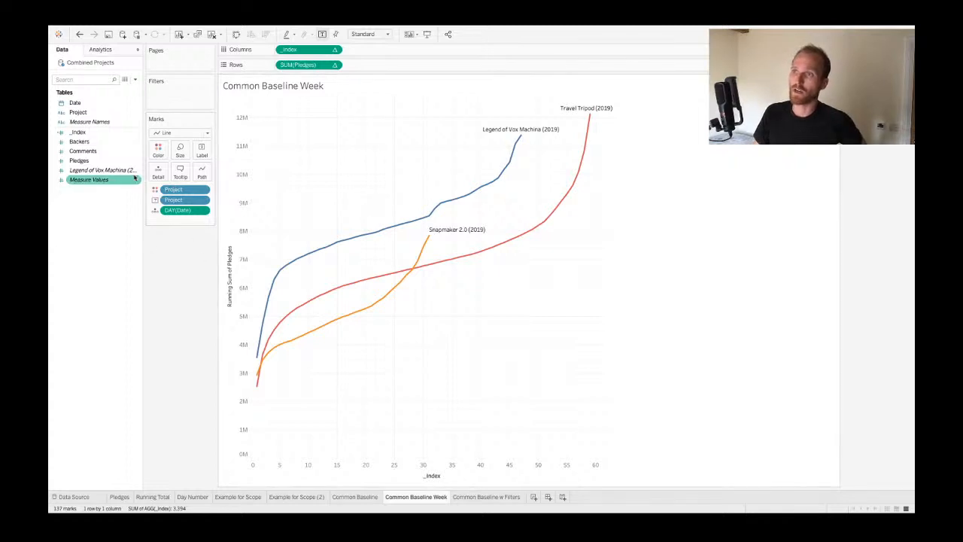
{"action": "left_click", "coordinate": [204, 211]}
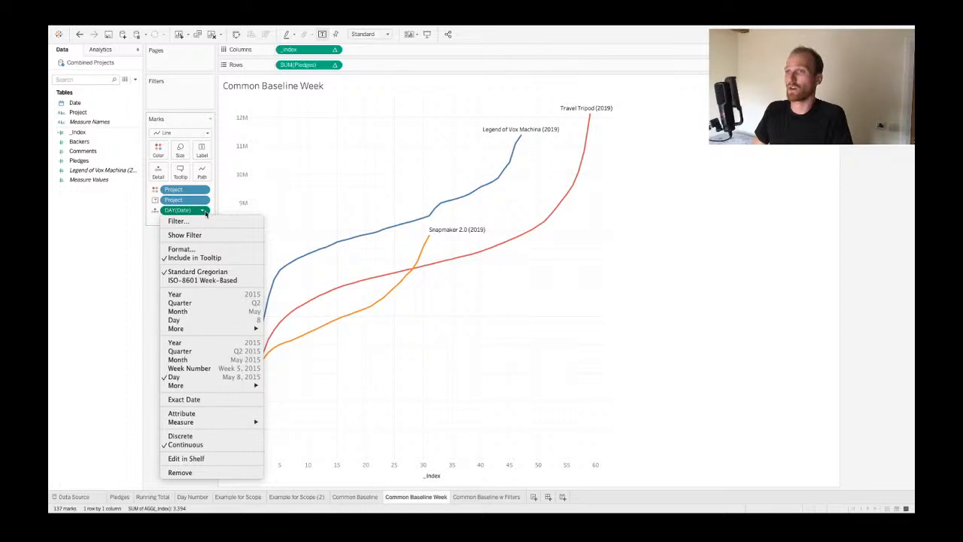
{"action": "left_click", "coordinate": [203, 368]}
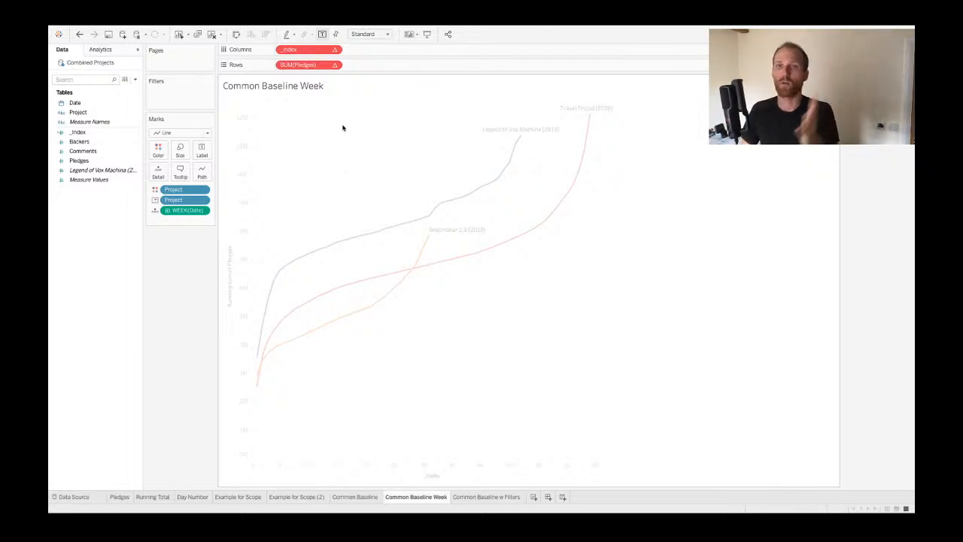
- Edit the _Index table calculation to compute along Week of Date instead of Day of Date
{"action": "left_click", "coordinate": [336, 51]}
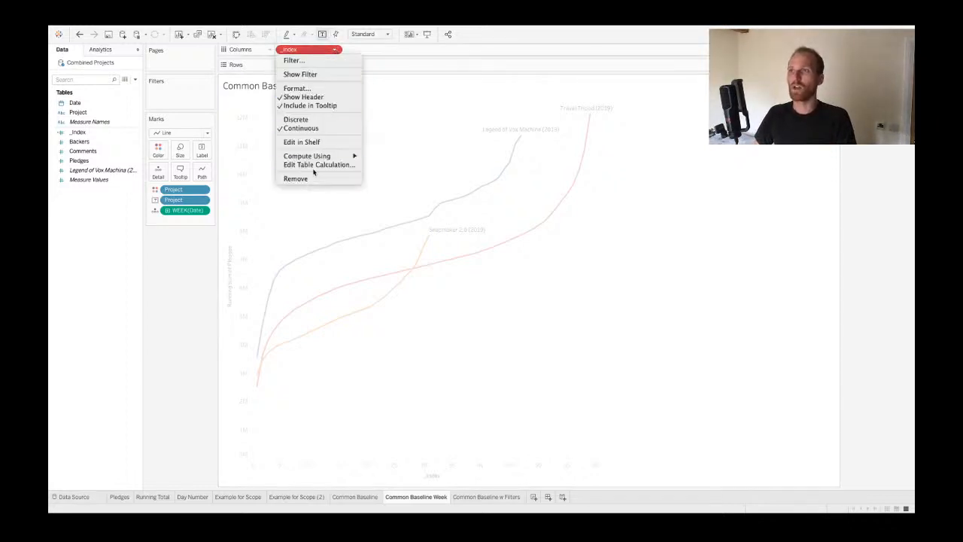
{"action": "left_click", "coordinate": [316, 164]}
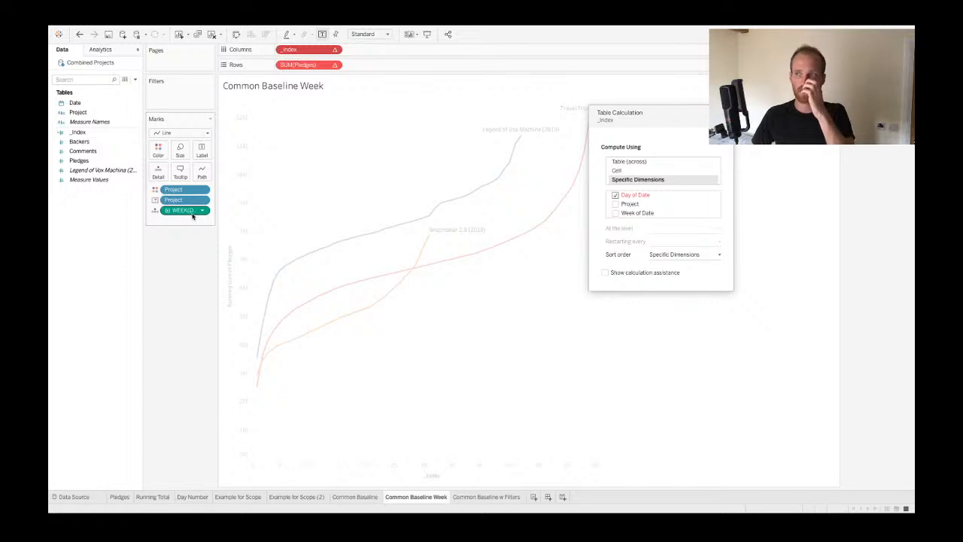
{"action": "left_click", "coordinate": [616, 216]}
{"action": "left_click", "coordinate": [615, 195]}
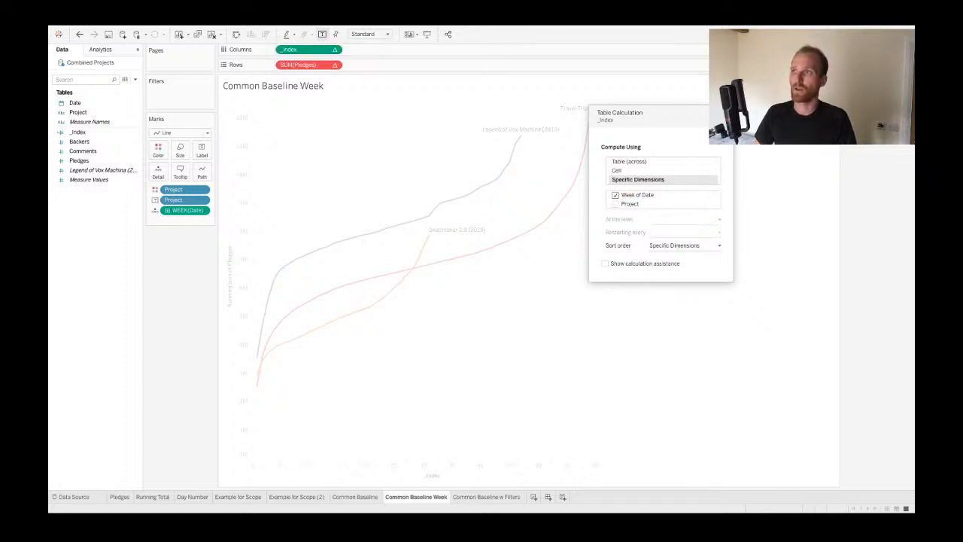
{"action": "left_click", "coordinate": [726, 113]}
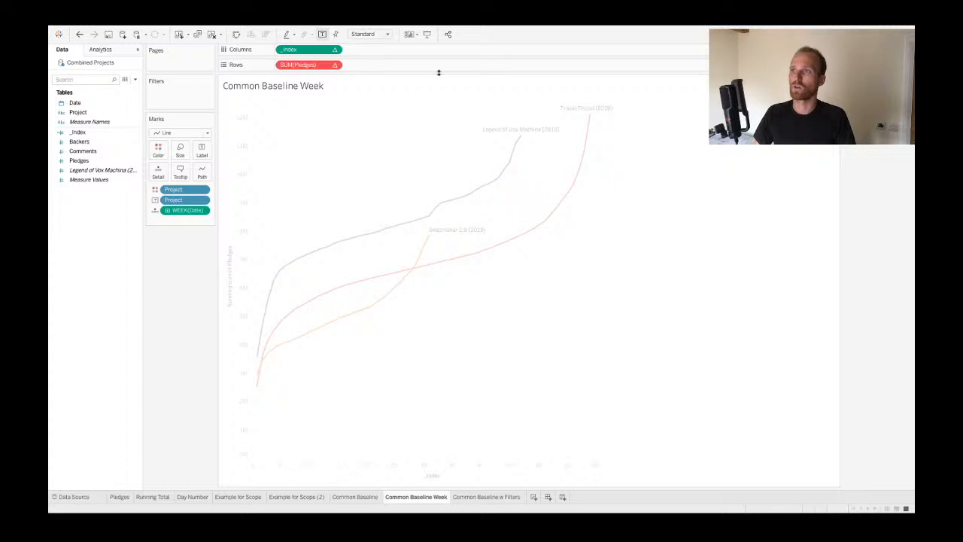
- Set the Running Sum of Pledges table calculation to compute along Week of Date instead of Day of Date
{"action": "left_click", "coordinate": [335, 65]}
{"action": "left_click", "coordinate": [324, 212]}
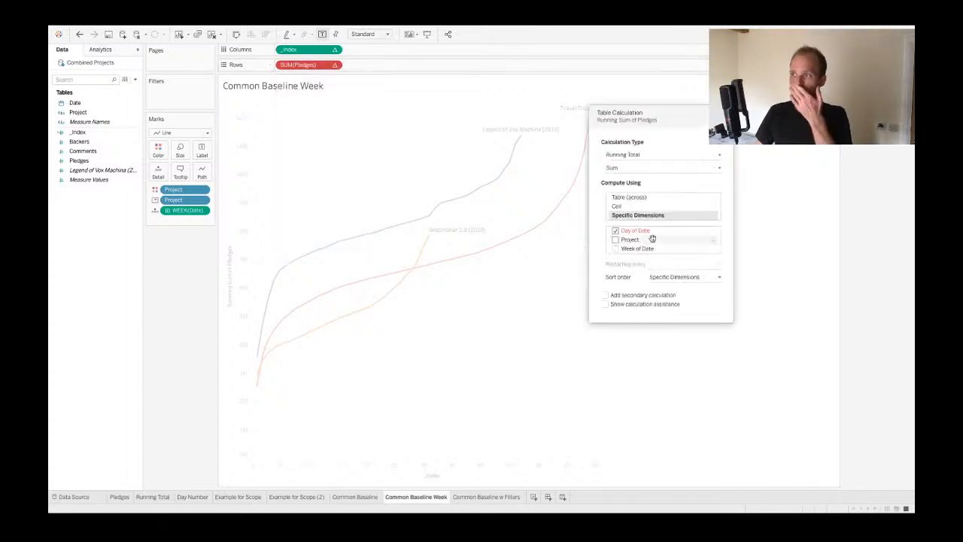
{"action": "left_click", "coordinate": [616, 231]}
{"action": "left_click", "coordinate": [616, 240]}
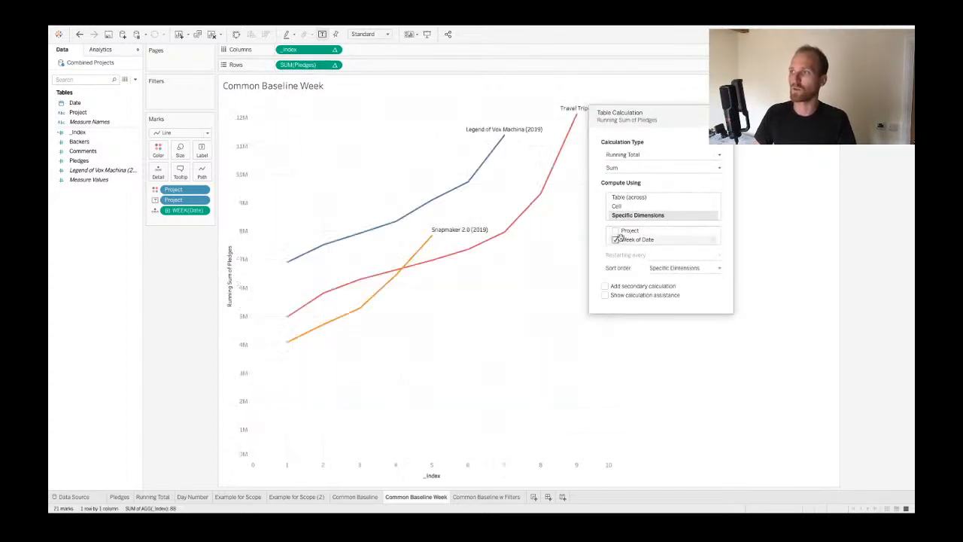
{"action": "left_click", "coordinate": [726, 113]}
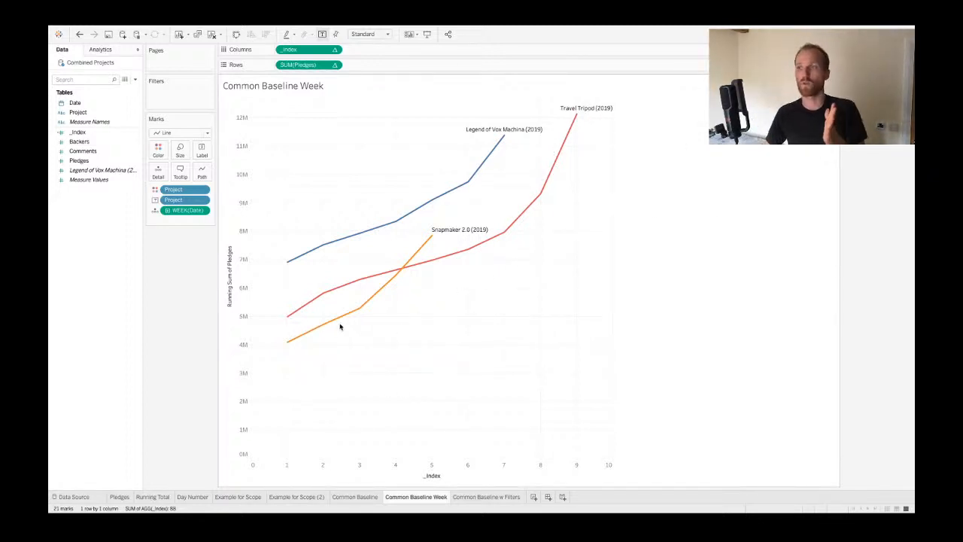
- Examine the tooltips of weekly points along the Snapmaker 2.0, Travel Tripod and Legend of Vox Machina lines
{"action": "mouse_move", "coordinate": [288, 343]}
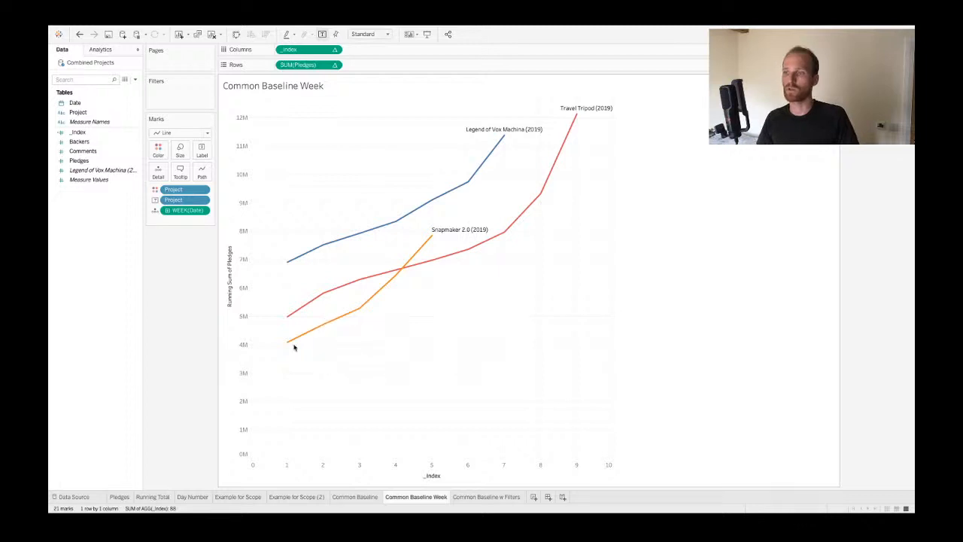
{"action": "mouse_move", "coordinate": [315, 332]}
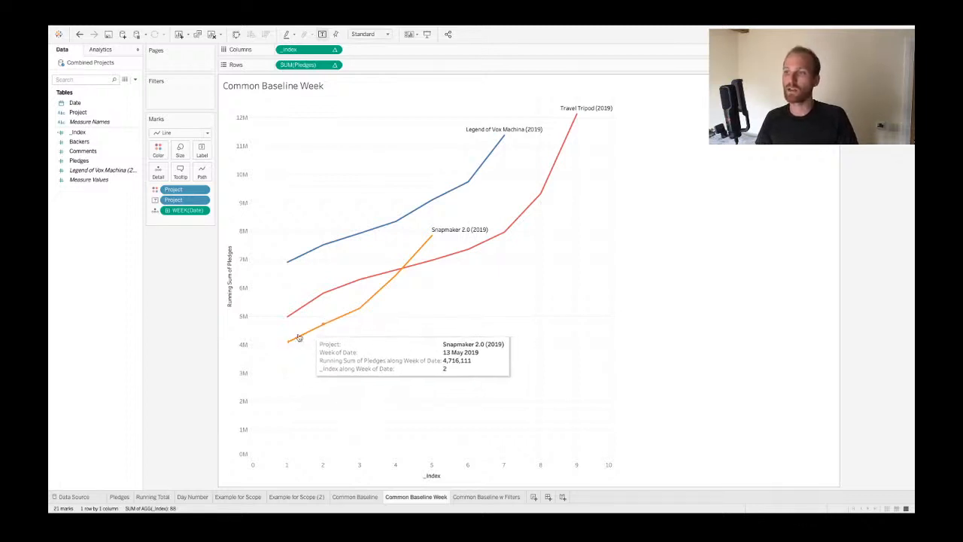
{"action": "mouse_move", "coordinate": [364, 310]}
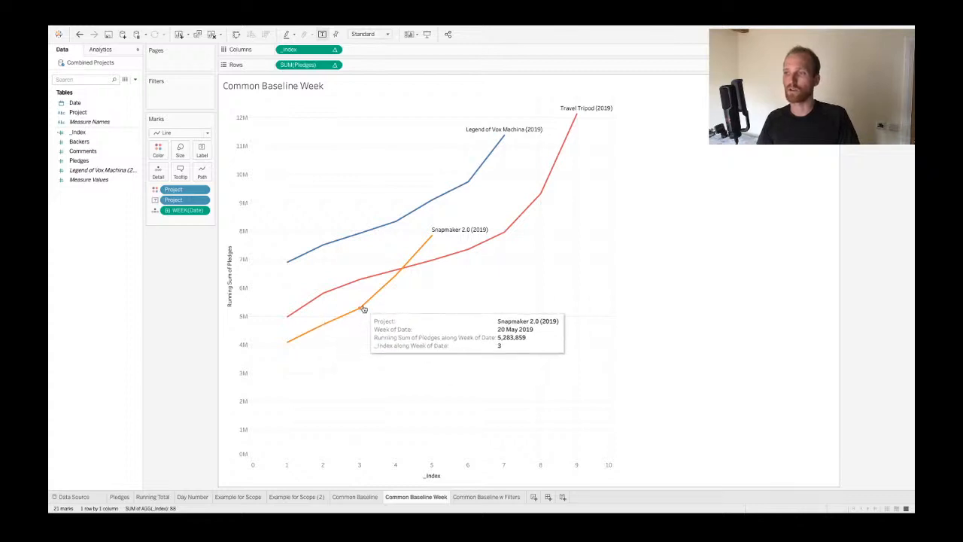
{"action": "mouse_move", "coordinate": [395, 279]}
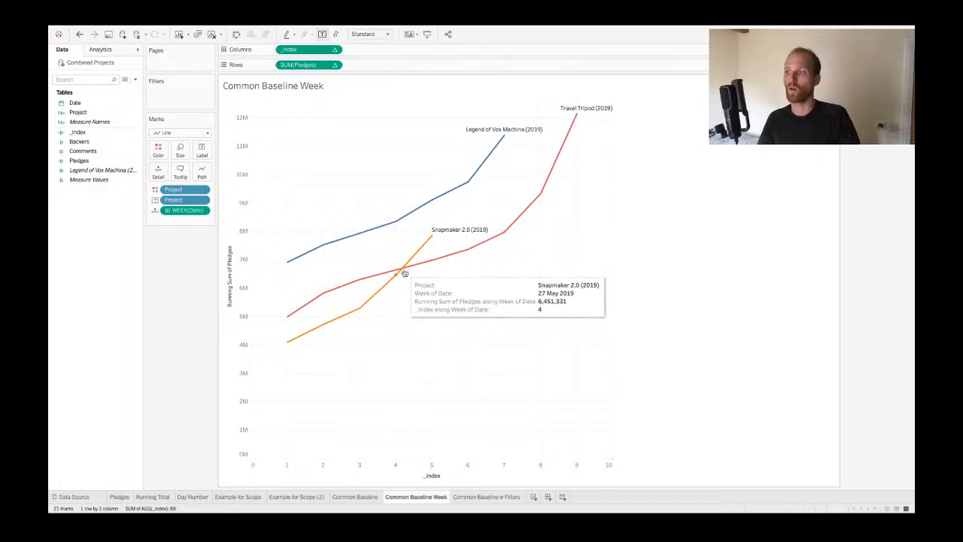
{"action": "mouse_move", "coordinate": [423, 248]}
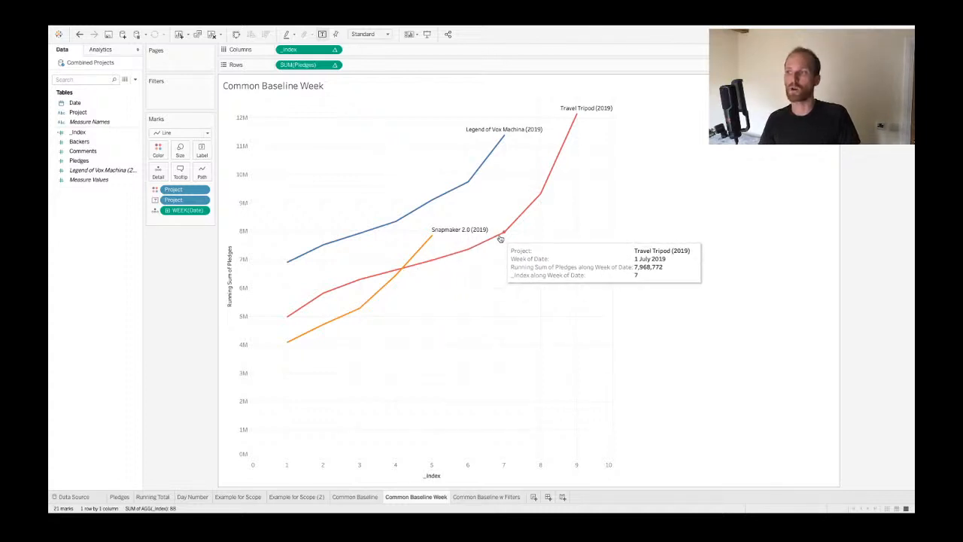
{"action": "mouse_move", "coordinate": [502, 235]}
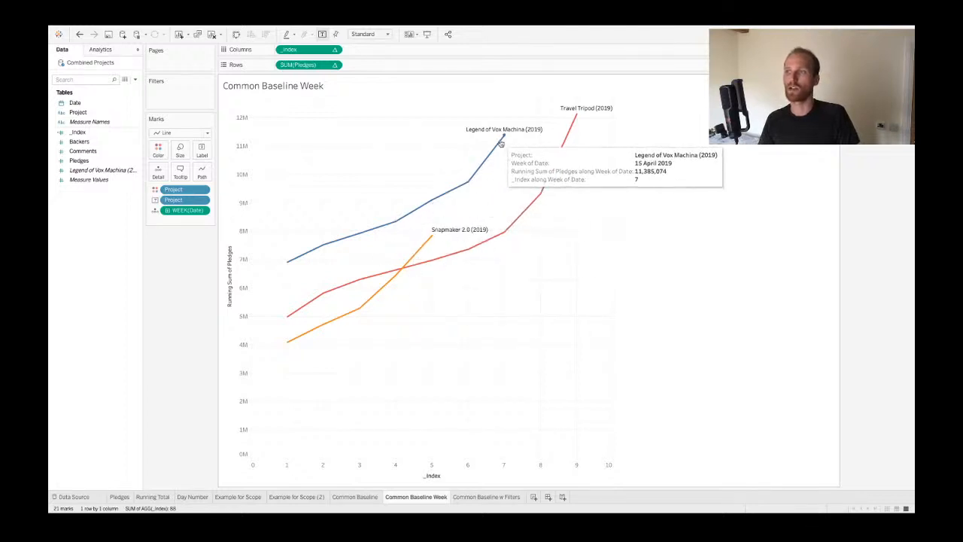
{"action": "mouse_move", "coordinate": [506, 139]}
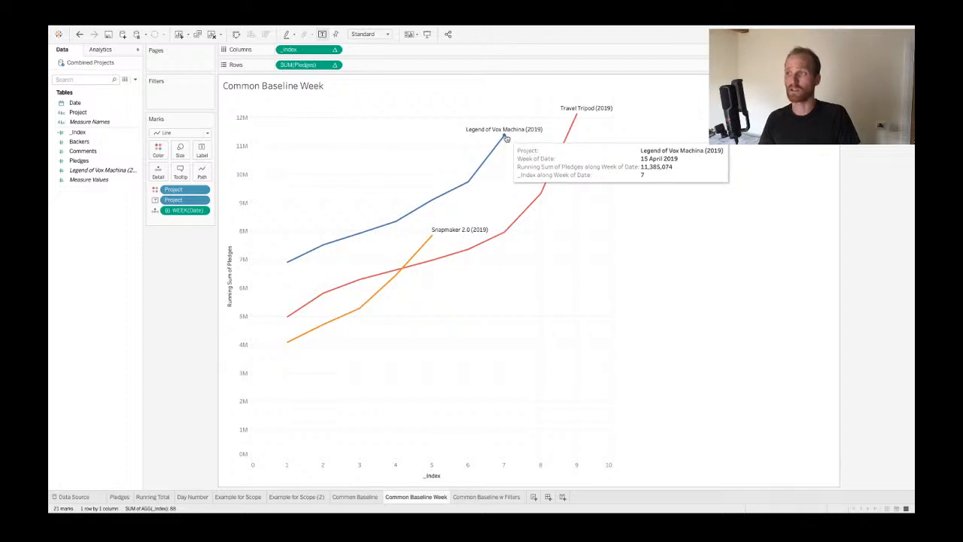
{"action": "mouse_move", "coordinate": [548, 184]}
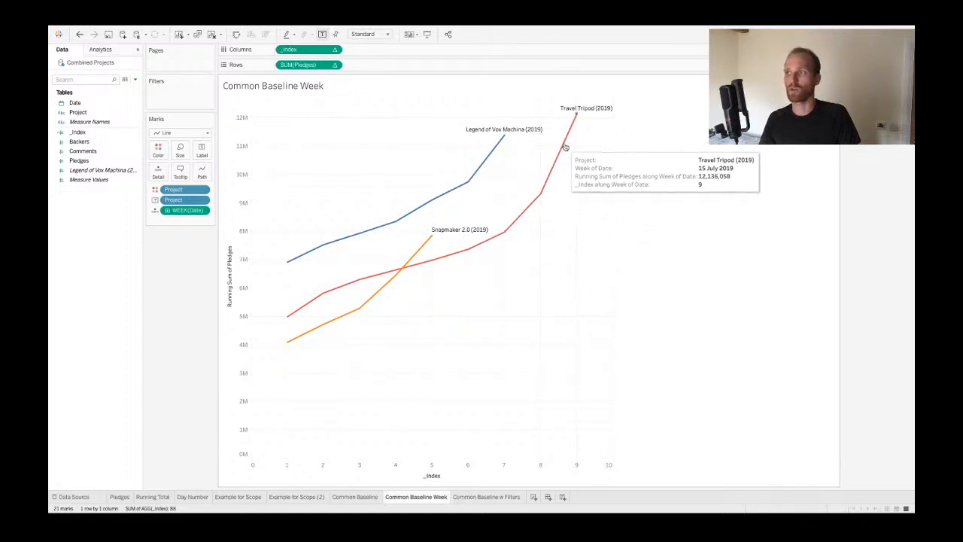
{"action": "mouse_move", "coordinate": [577, 117]}
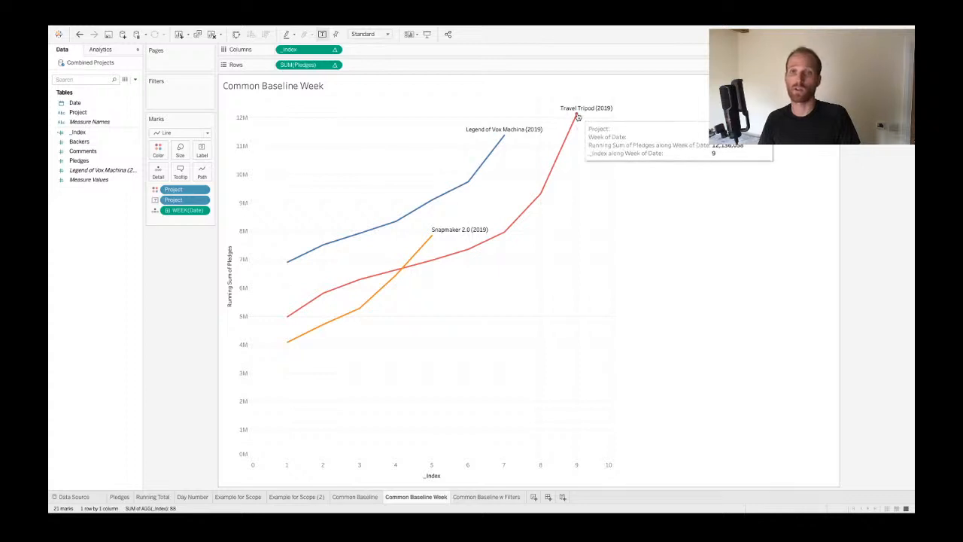
- Compare the daily Common Baseline sheet with the Common Baseline Week sheet, finishing on the daily one
{"action": "left_click", "coordinate": [356, 497]}
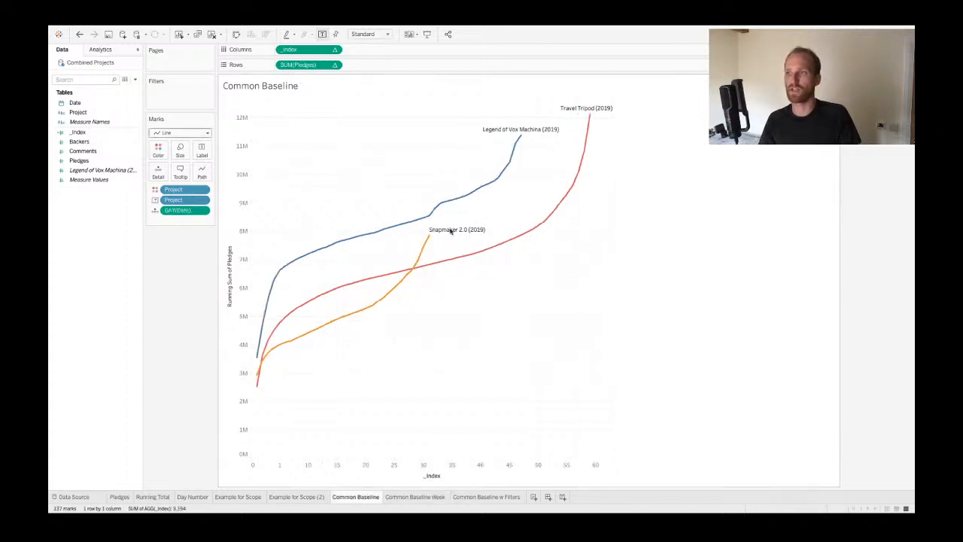
{"action": "left_click", "coordinate": [416, 497]}
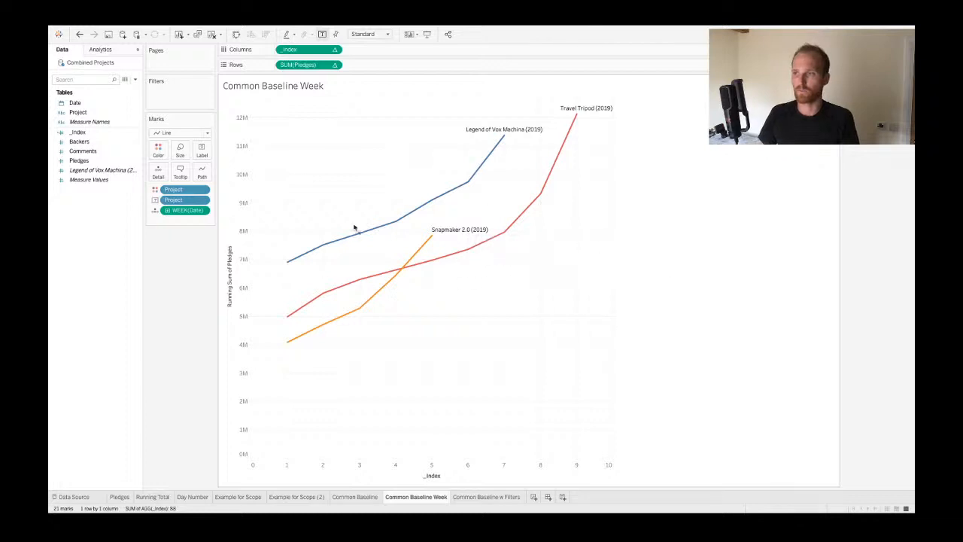
{"action": "left_click", "coordinate": [369, 498]}
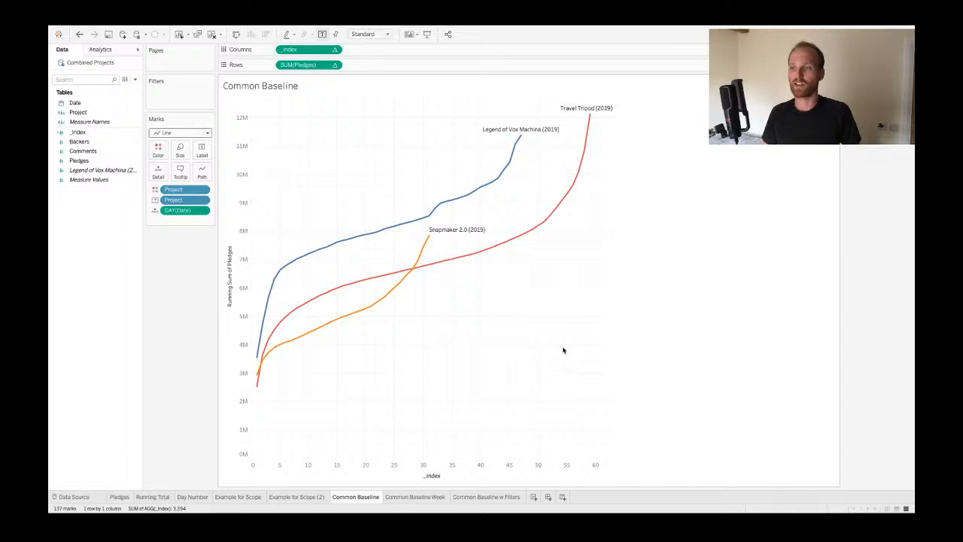
- Review the Common Baseline Week sheet again, and inspect the date-level options for the Date field on the daily Common Baseline sheet
{"action": "left_click", "coordinate": [413, 498]}
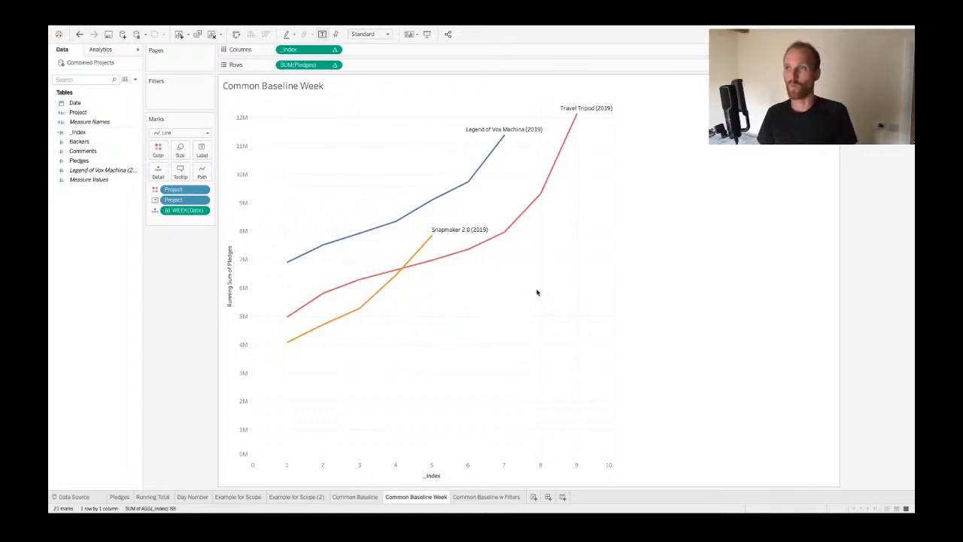
{"action": "left_click", "coordinate": [354, 497]}
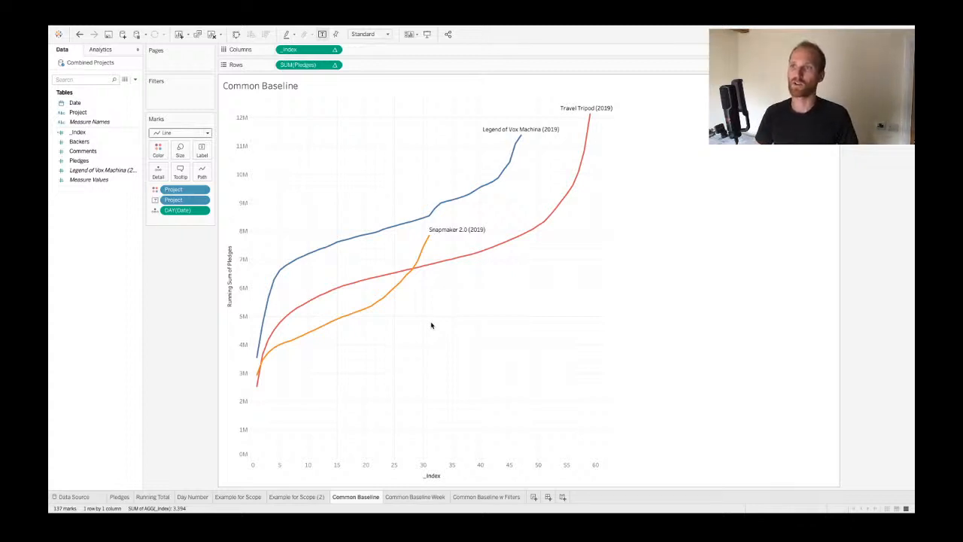
{"action": "left_click", "coordinate": [201, 210]}
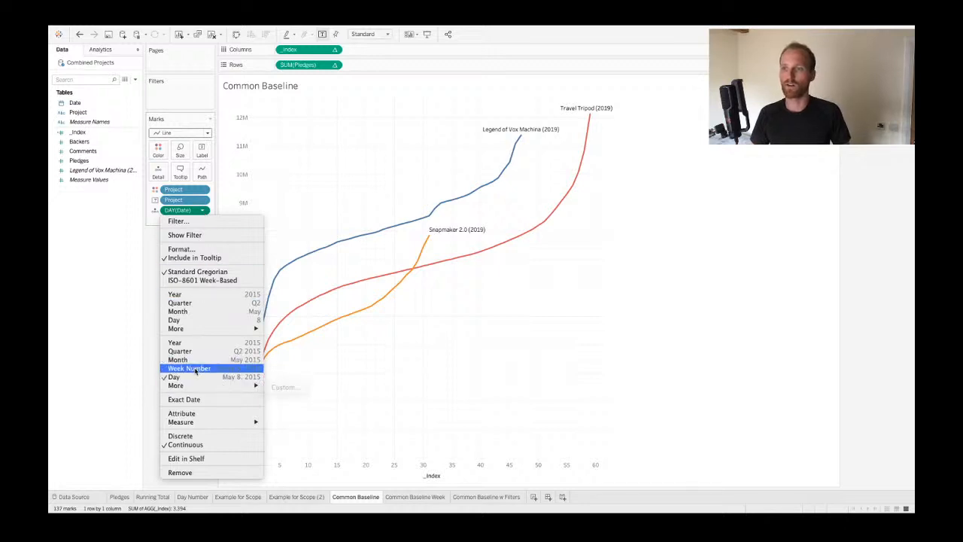
{"action": "left_click", "coordinate": [192, 368]}
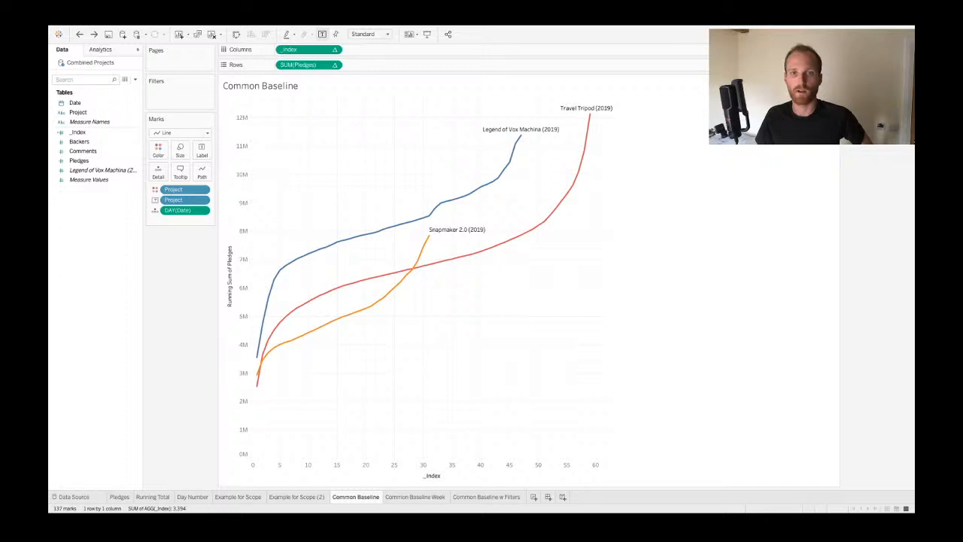
- Switch to the browser to look over the artofvisualization.com home page, and return to the Tableau workbook
{"action": "key", "text": "ctrl+Right"}
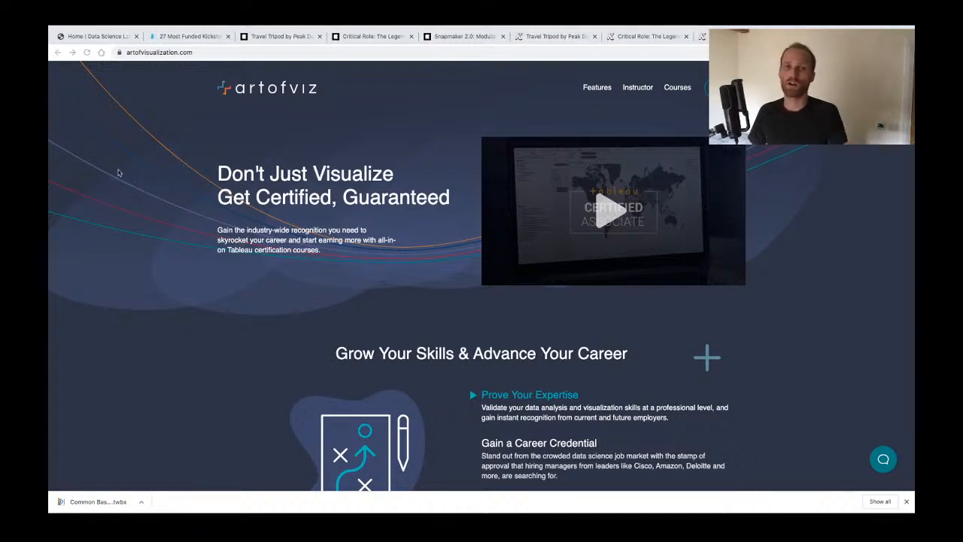
{"action": "scroll", "coordinate": [424, 366], "scroll_direction": "down", "scroll_amount": 15}
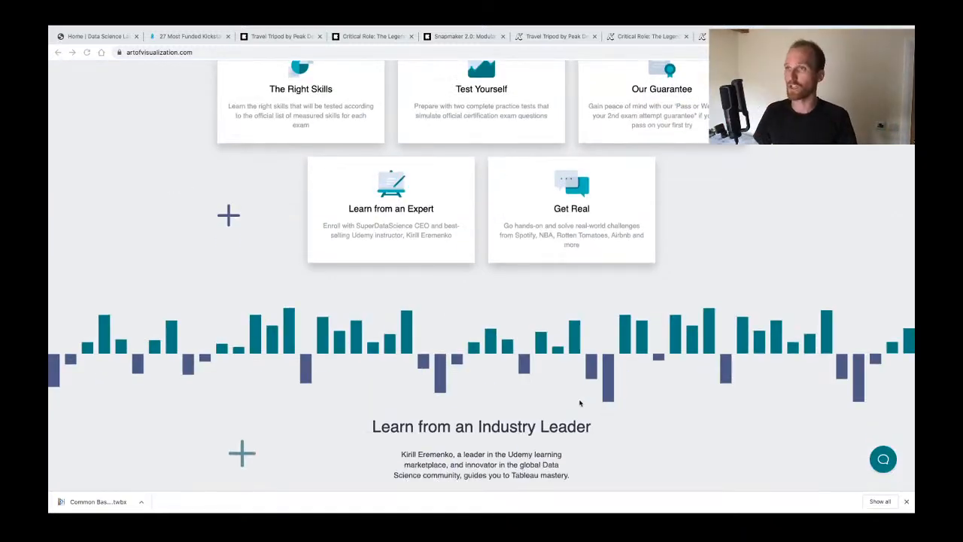
{"action": "scroll", "coordinate": [260, 153], "scroll_direction": "up", "scroll_amount": 15}
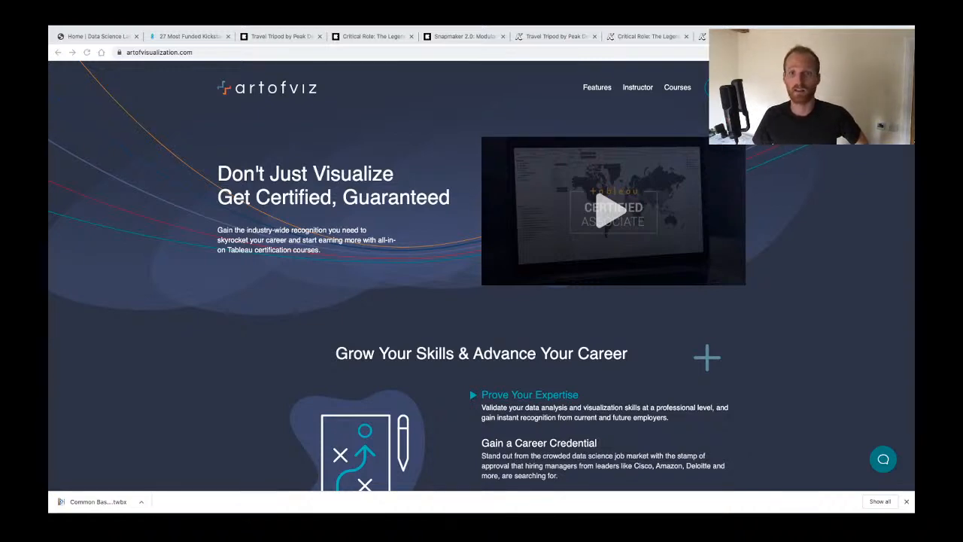
{"action": "key", "text": "ctrl+Left"}
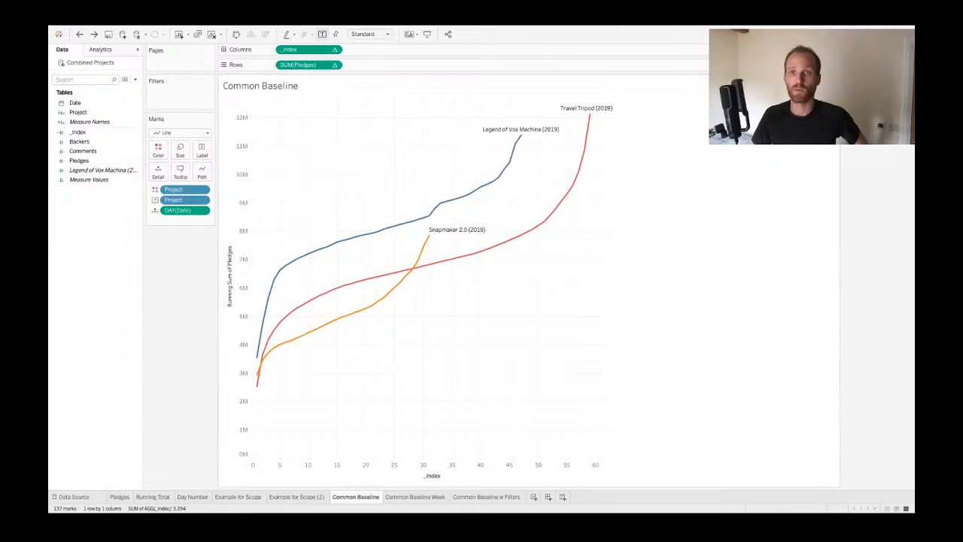